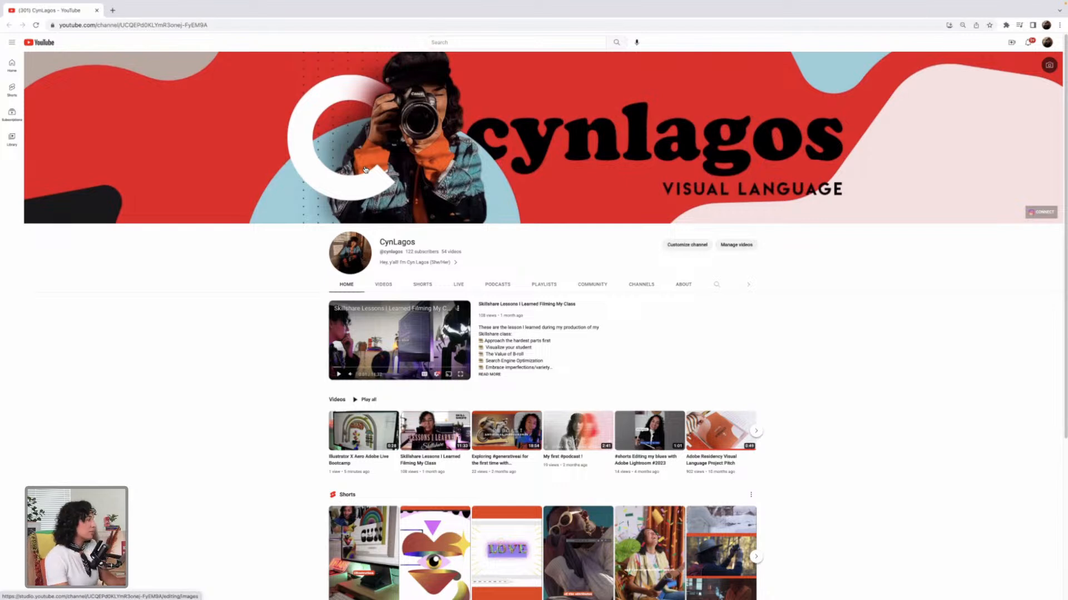
Step: Switch to Adobe Illustrator and bring up the Courage-prideIllustration-LIVE.ai document
key("super+Tab")
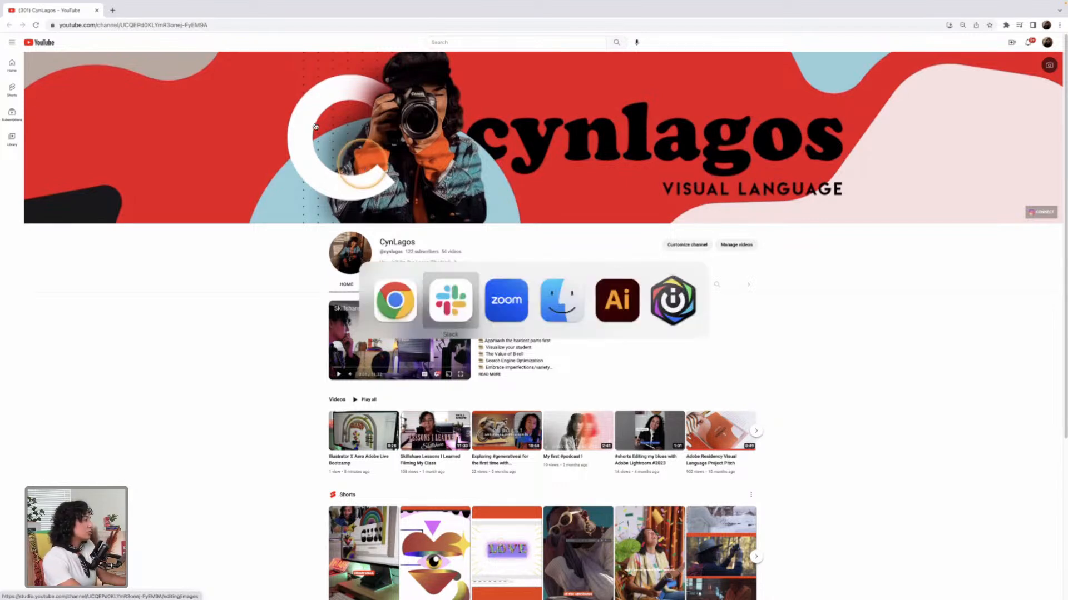
left_click(622, 309)
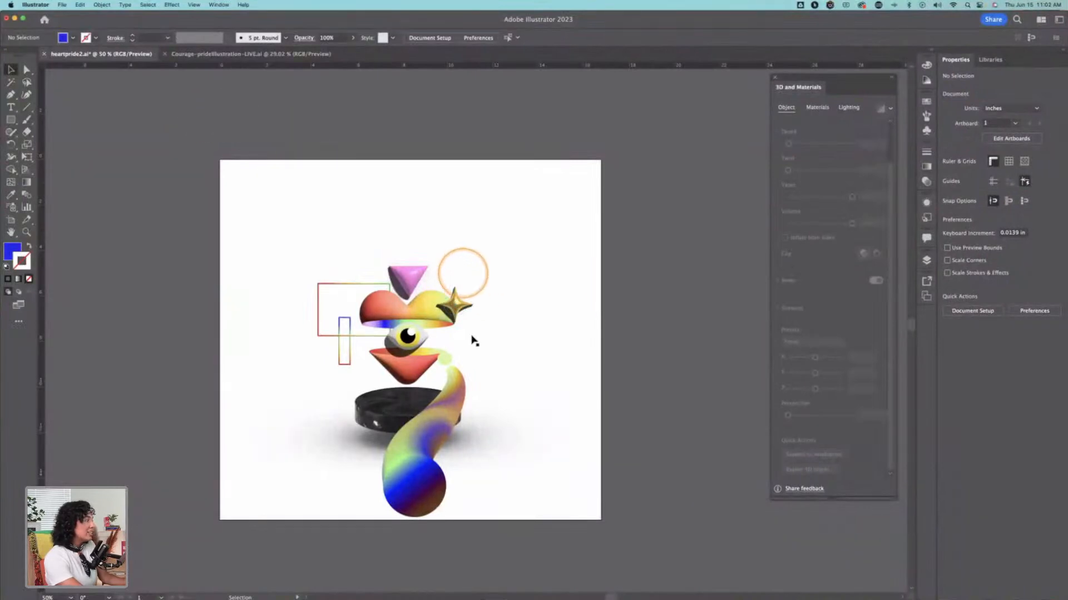
left_click(284, 54)
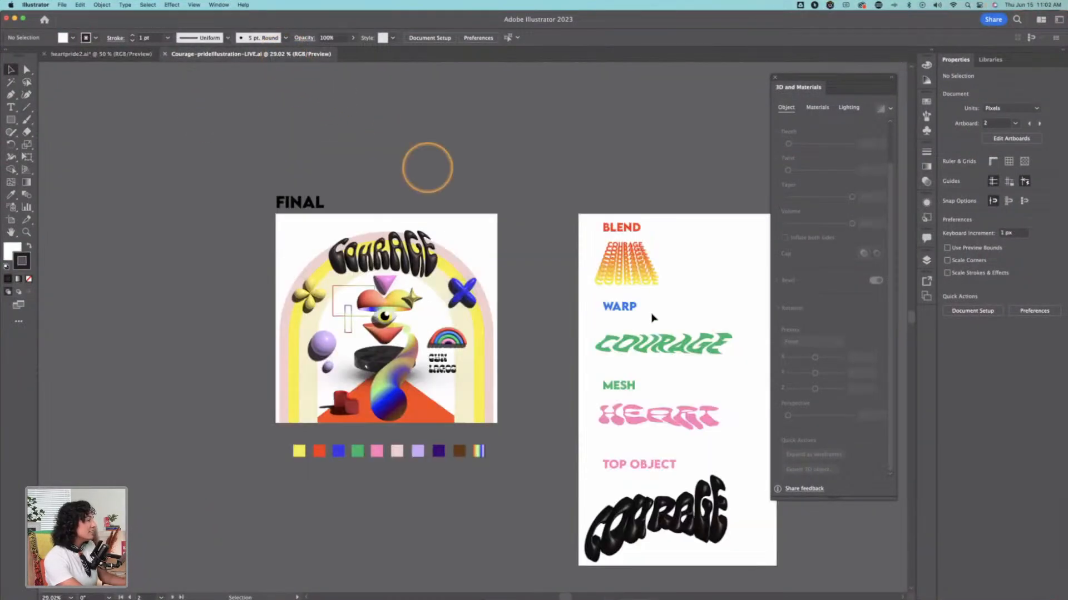
Step: Look over the type effect samples and the artboard of labelled symbols such as BELONGING, LEADERSHIP and RELENTLESS
left_click_drag(681, 321, 374, 316)
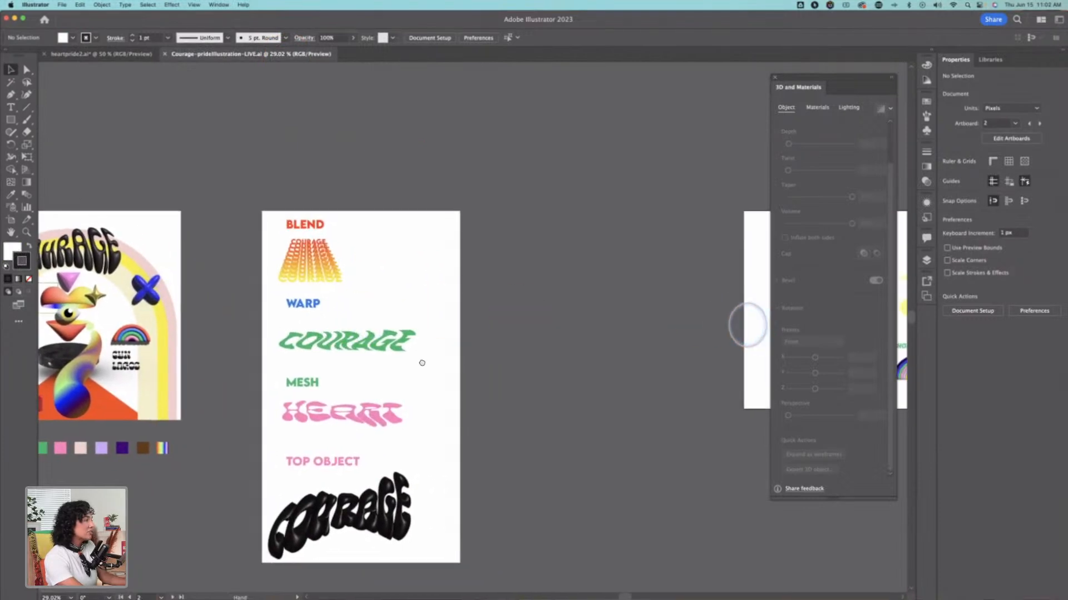
left_click_drag(753, 322, 383, 325)
left_click_drag(723, 331, 483, 334)
key("z")
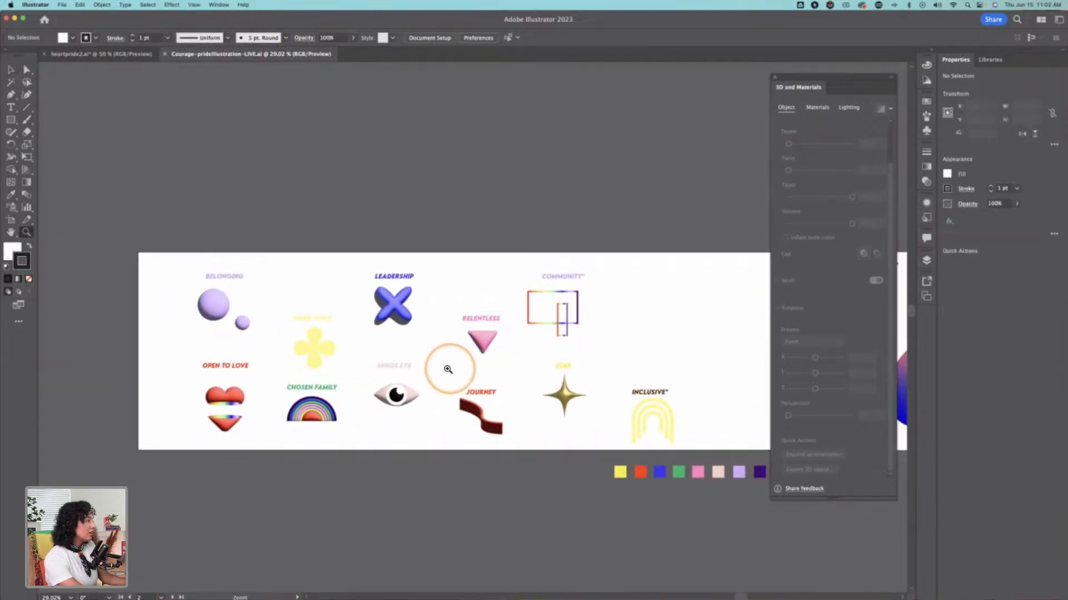
left_click(445, 369)
left_click(442, 277)
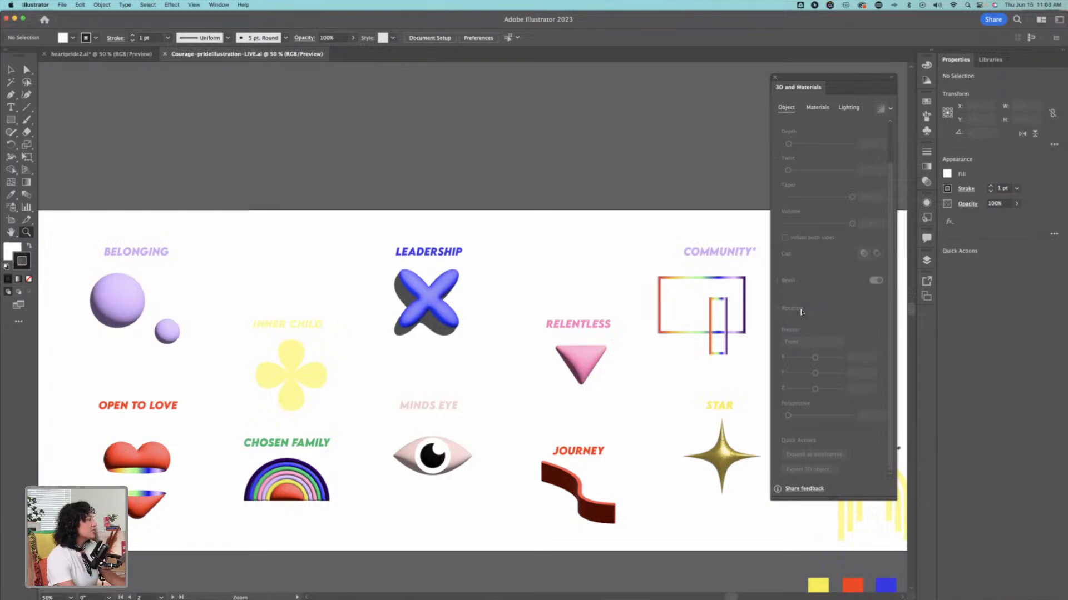
Step: Examine the rest of the symbols artboard, including STAR and INCLUSIVE, and return to the FINAL illustration
left_click_drag(689, 395, 429, 358)
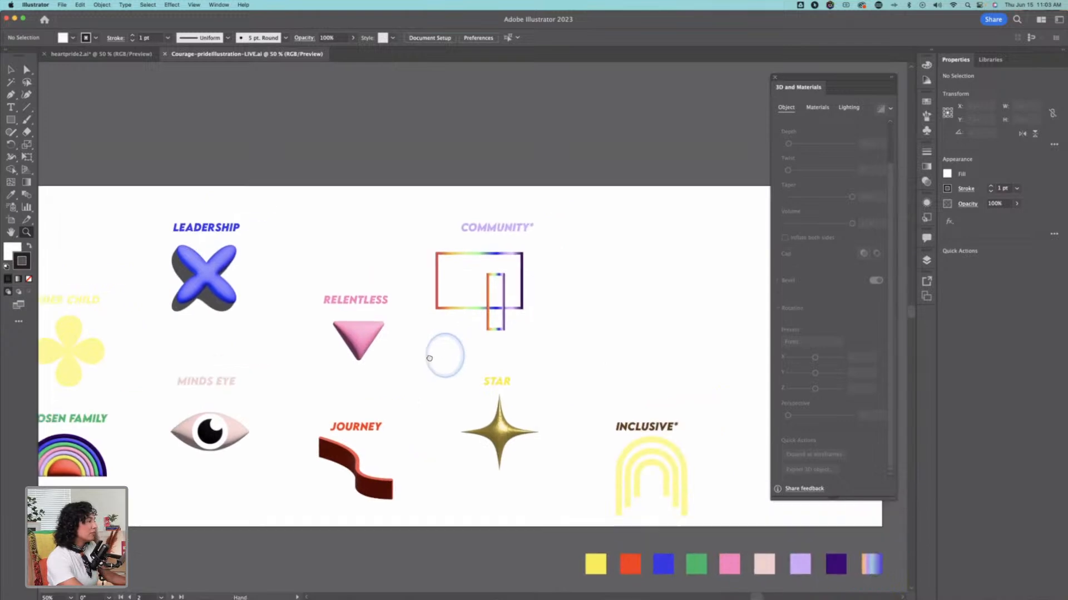
left_click_drag(675, 310, 260, 305)
left_click_drag(535, 341, 604, 309)
left_click_drag(288, 306, 711, 321)
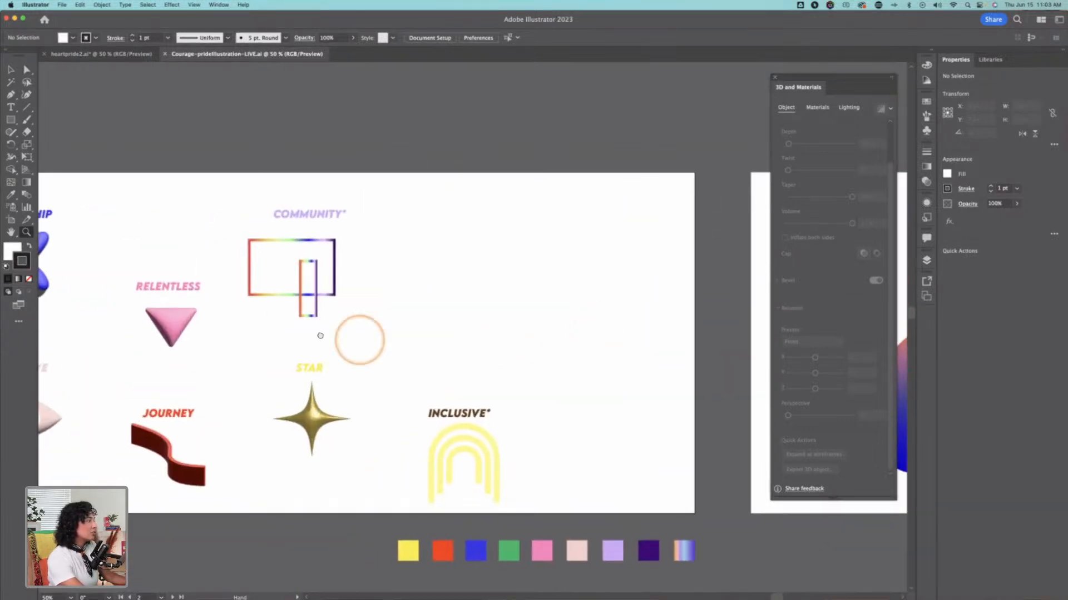
left_click_drag(320, 336, 795, 314)
left_click_drag(281, 329, 654, 325)
left_click_drag(164, 344, 635, 322)
left_click_drag(135, 368, 718, 320)
left_click_drag(316, 289, 447, 309)
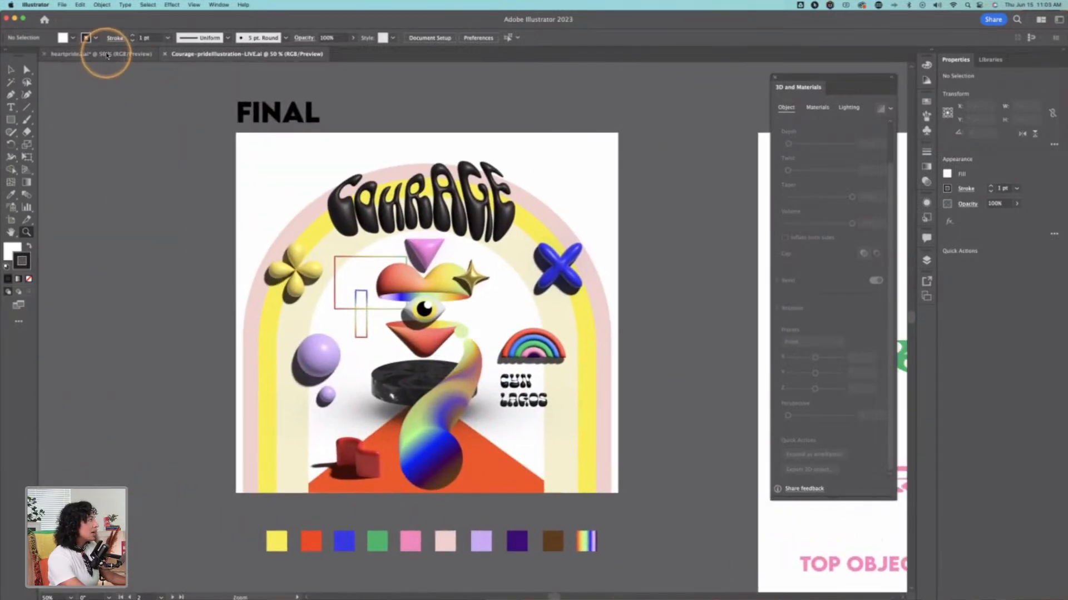
Step: Return to the heartpride2.ai document, move the 3D and Materials panel beside the artboard and enlarge the heart composition
left_click(107, 55)
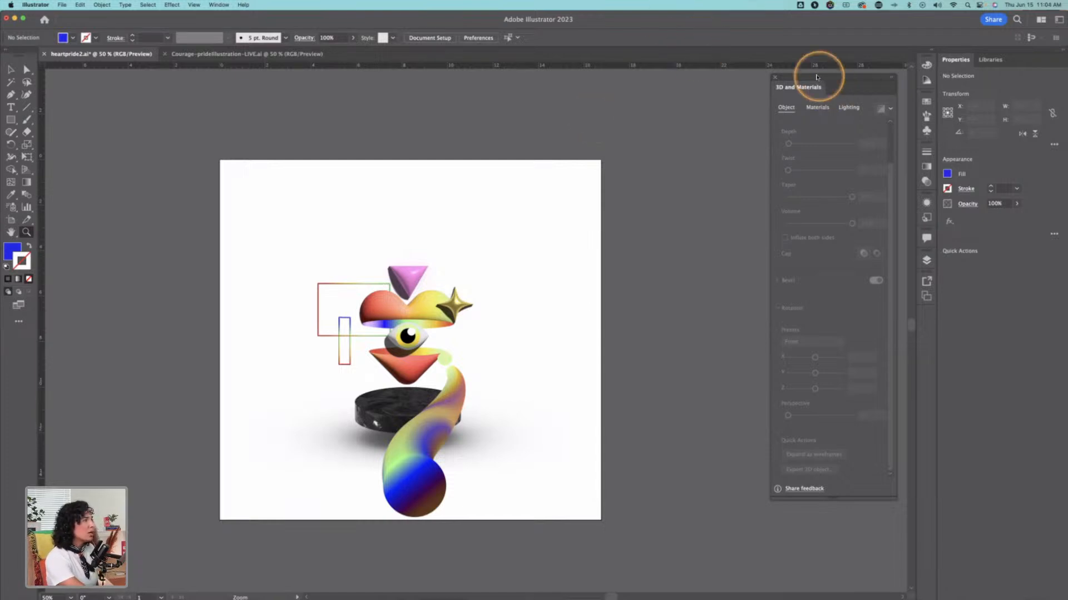
left_click_drag(817, 77, 668, 124)
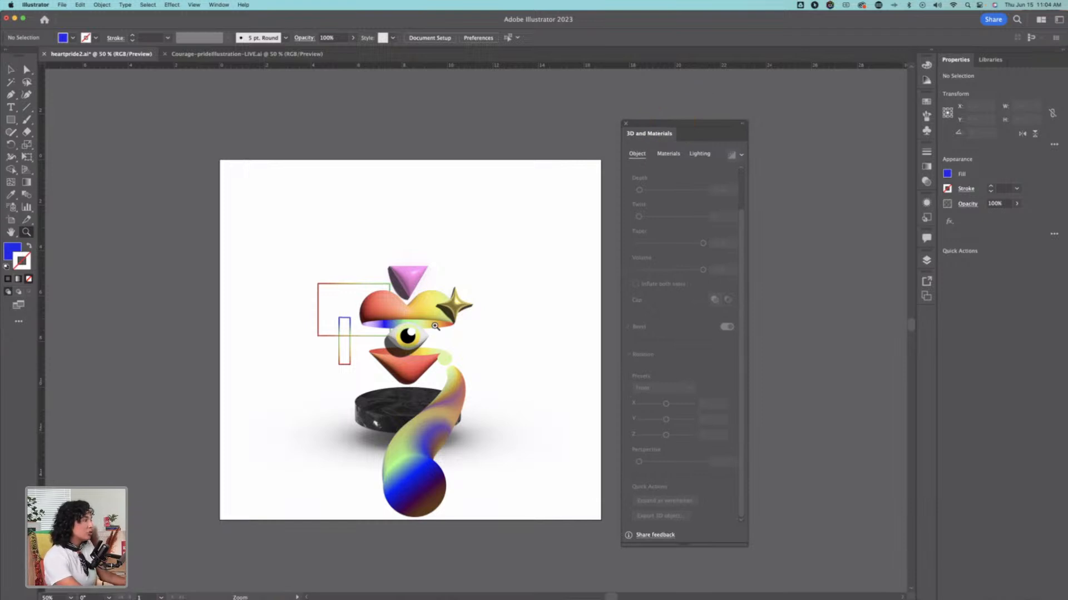
left_click(435, 343)
left_click_drag(501, 358, 400, 342)
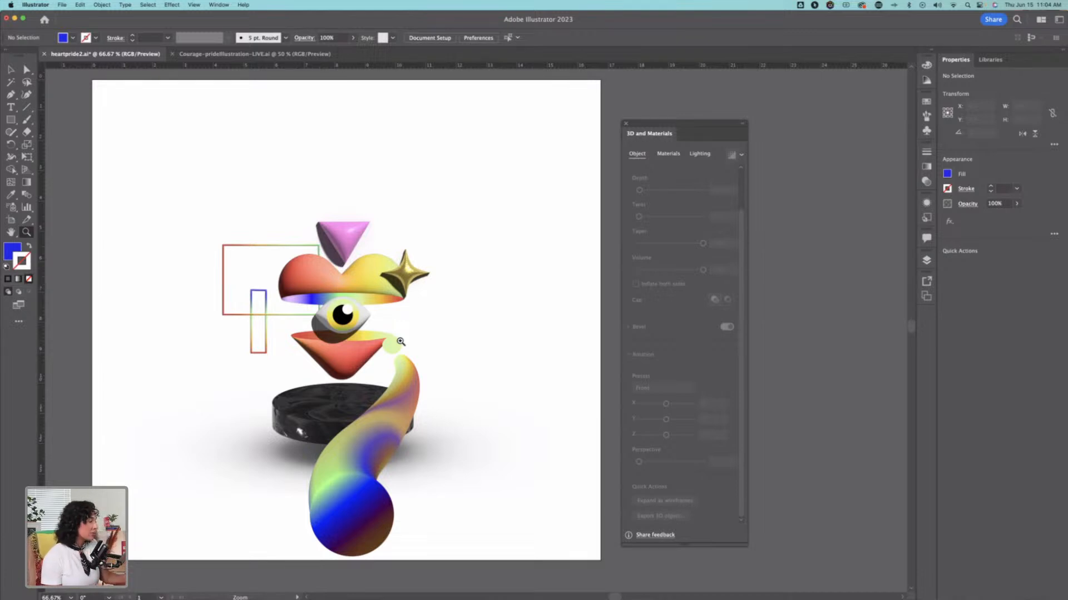
Step: Open the Layers panel and float it over the artboard next to the 3D and Materials panel
key("v")
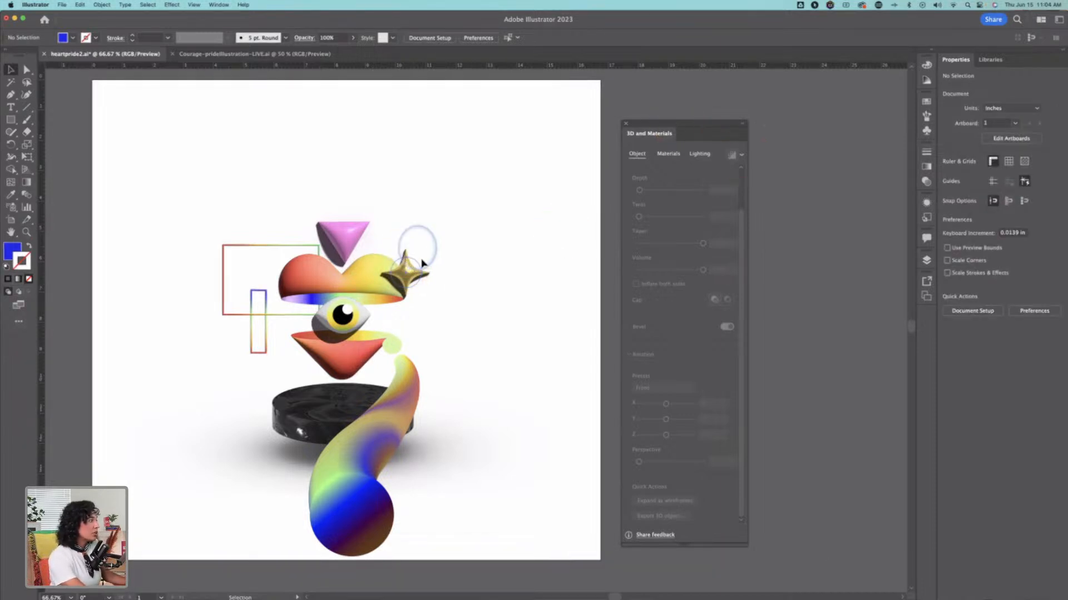
left_click(406, 271)
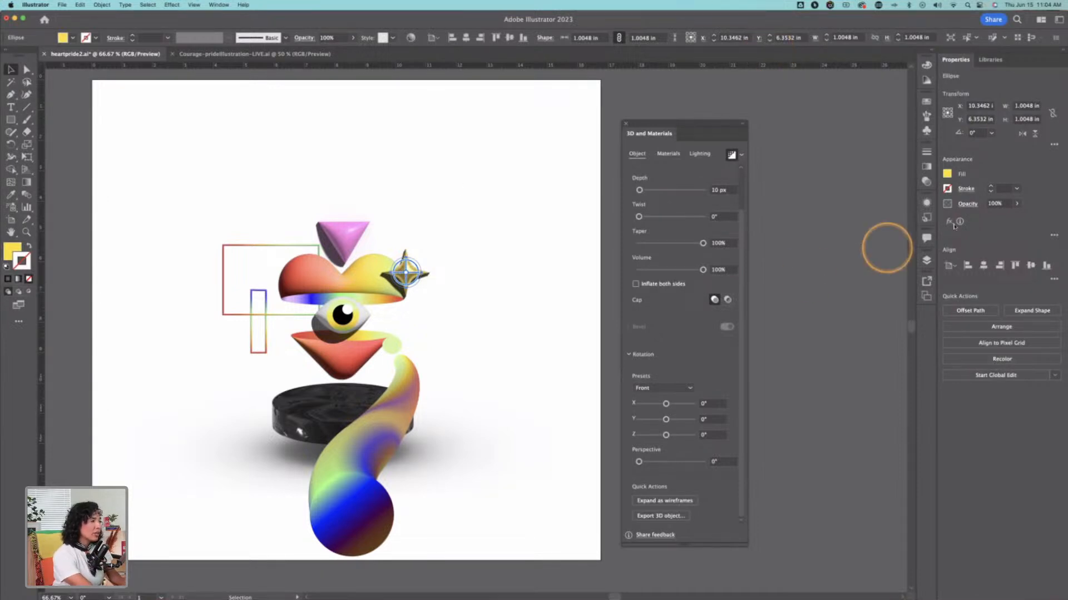
left_click(926, 260)
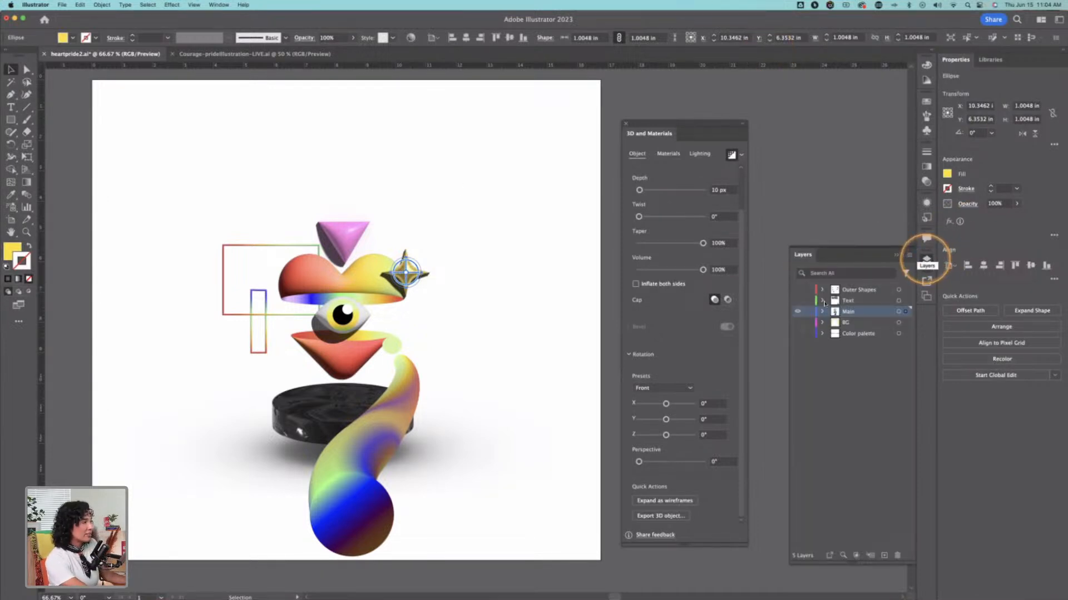
left_click(218, 4)
mouse_move(235, 49)
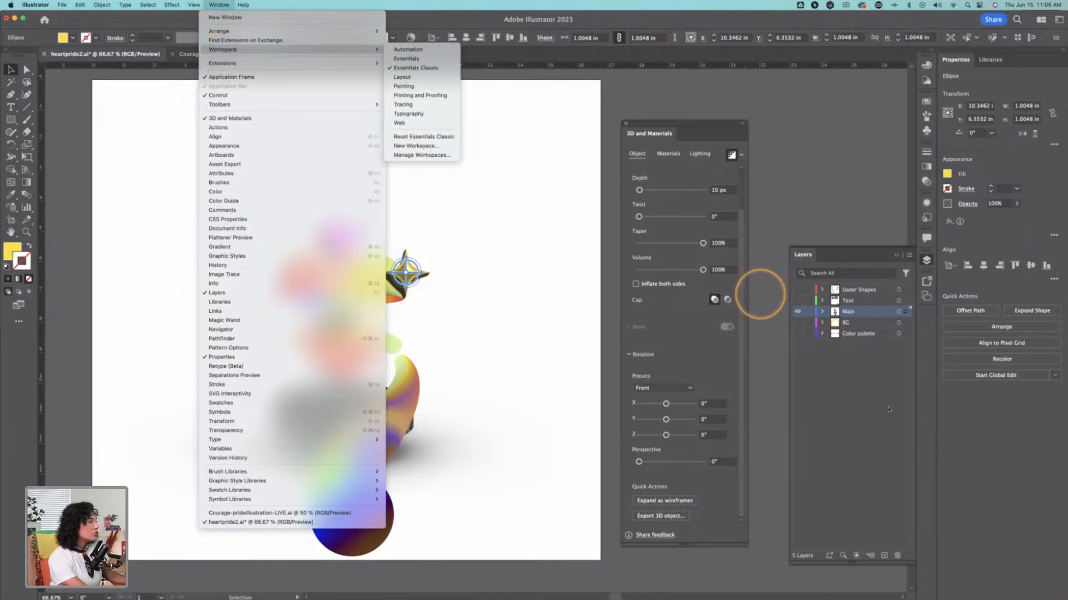
left_click(879, 382)
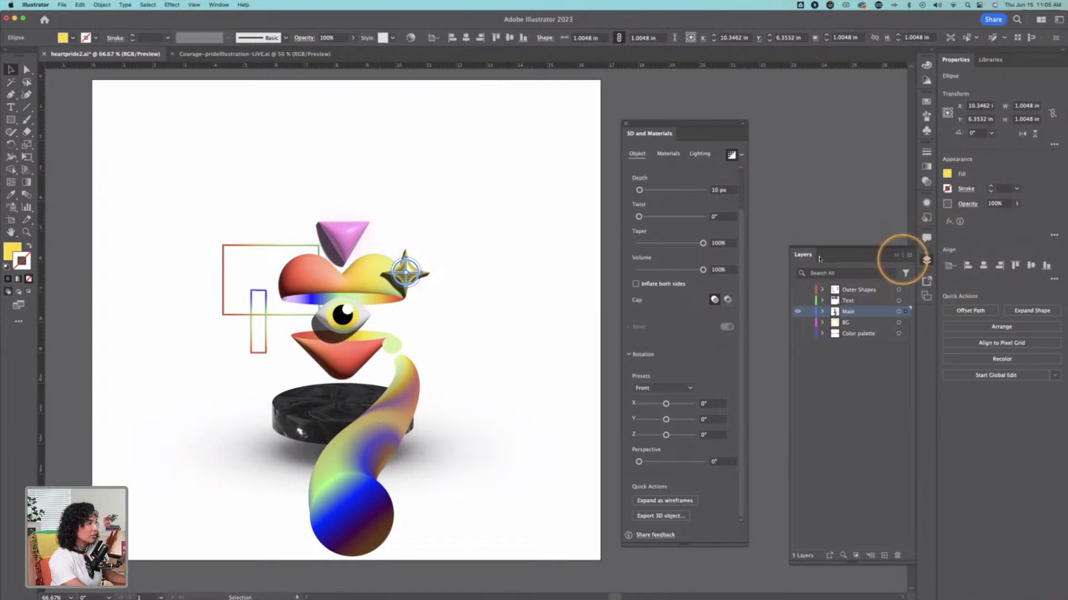
left_click_drag(803, 254, 487, 102)
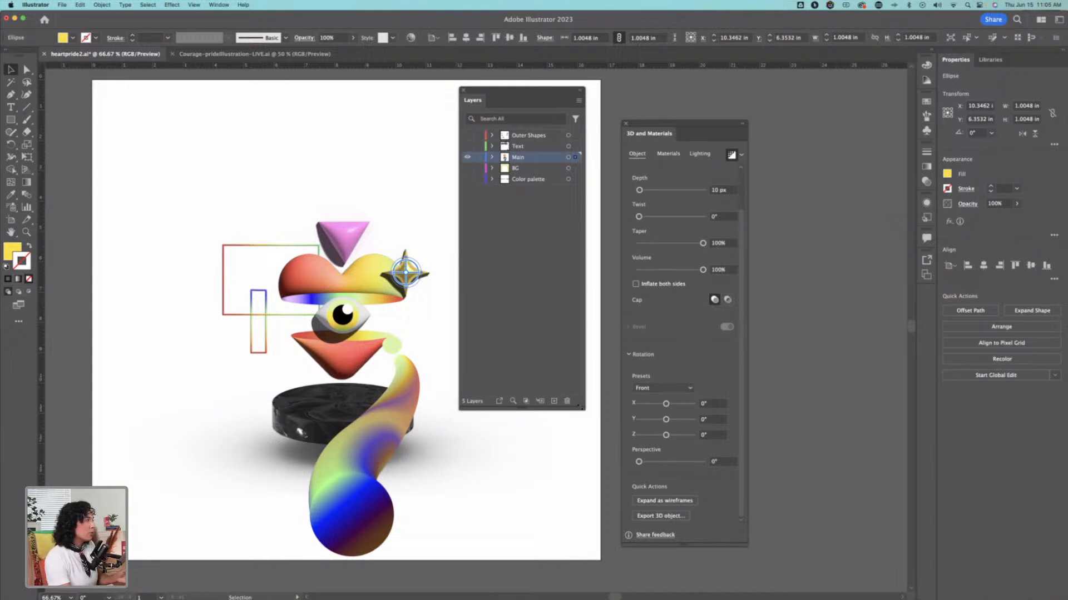
Step: Make the BG, Text and Outer Shapes layers visible along with Main, and move the Layers panel clear of the artwork
left_click(468, 157)
left_click(467, 158)
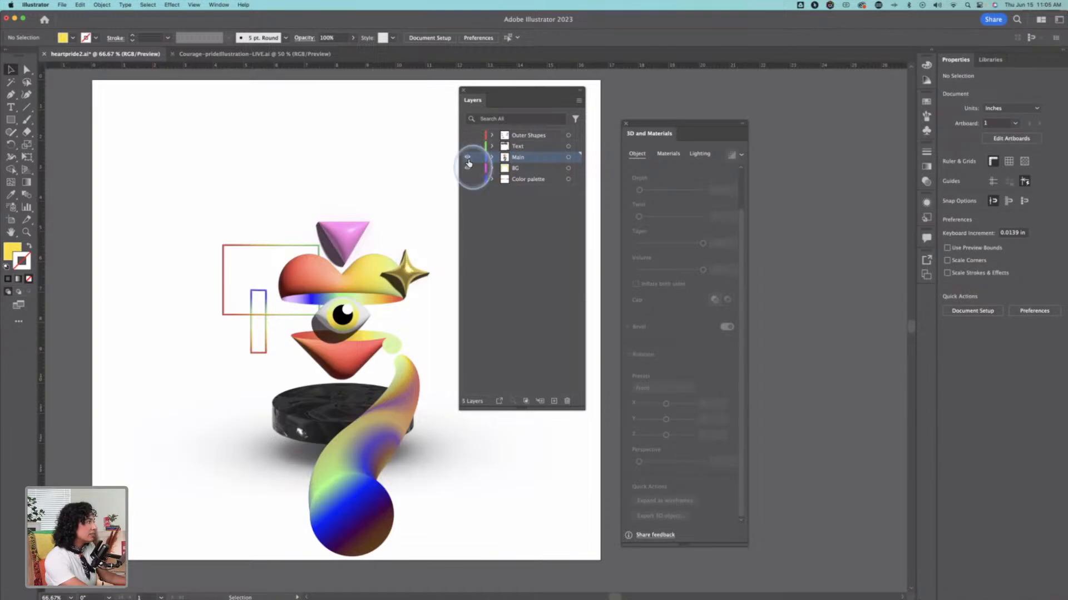
left_click(468, 167)
left_click(467, 147)
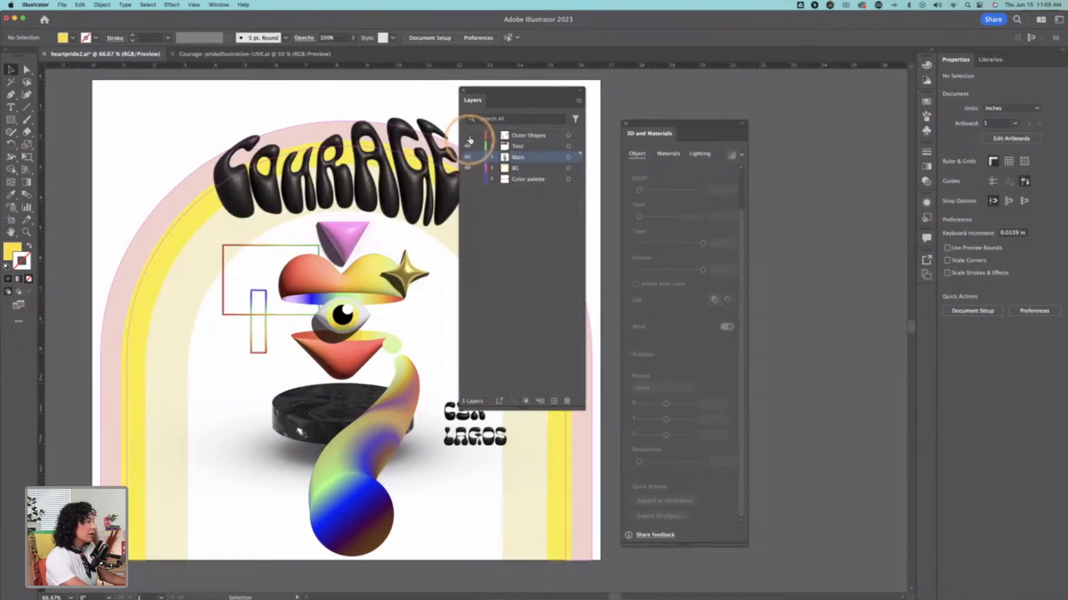
left_click(467, 135)
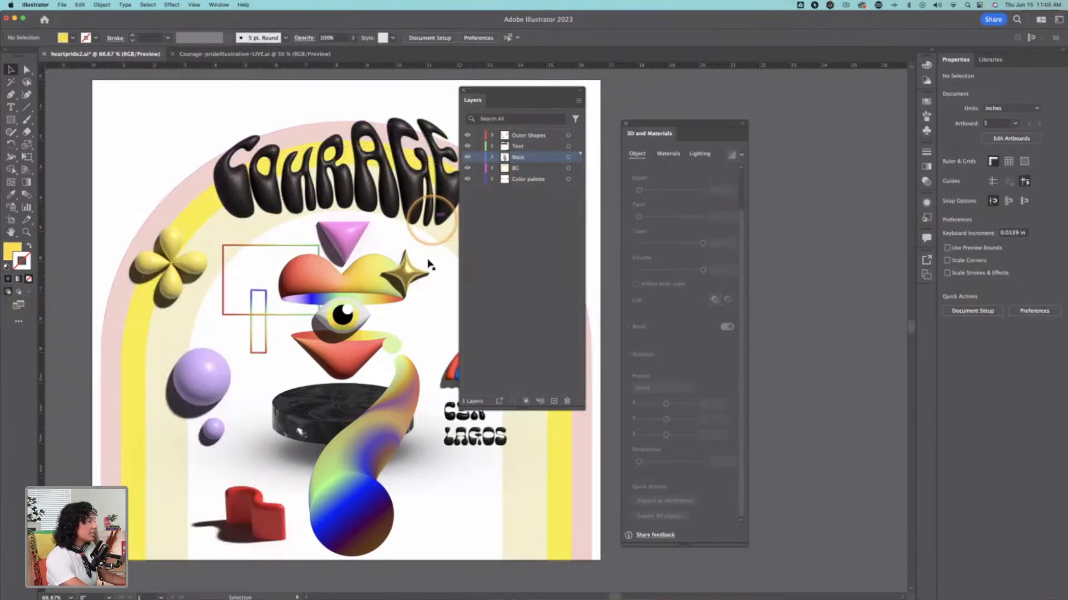
left_click(467, 179)
left_click_drag(437, 245, 399, 236)
left_click_drag(521, 89, 614, 92)
Step: View the BG layer's arches alone by hiding Outer Shapes, Text and Main, and show those three layers again
left_click_drag(553, 133, 553, 146)
left_click(552, 157)
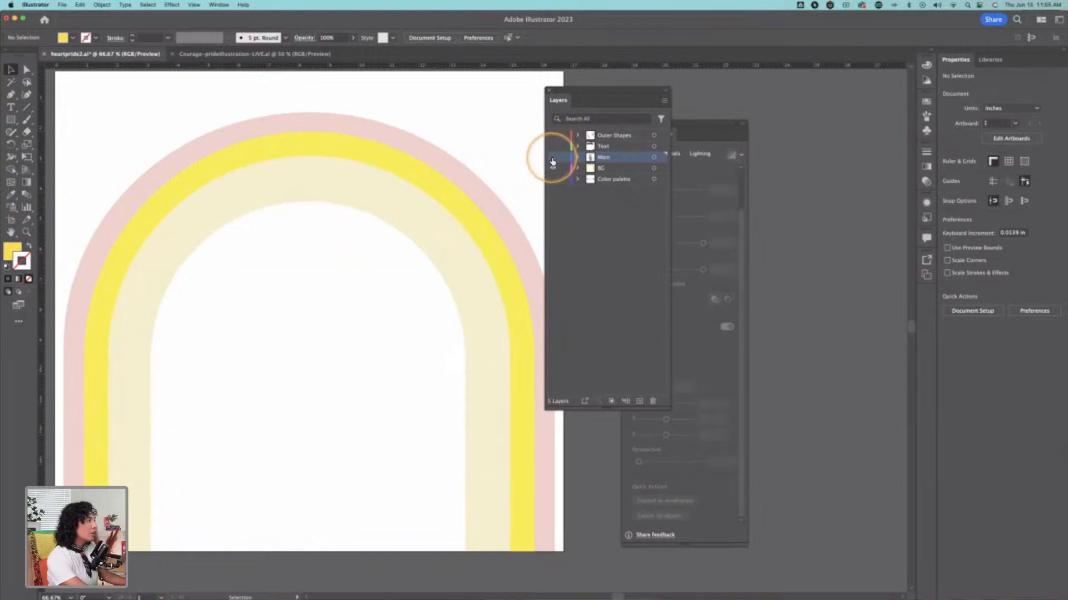
left_click(553, 156)
left_click(553, 145)
left_click(553, 135)
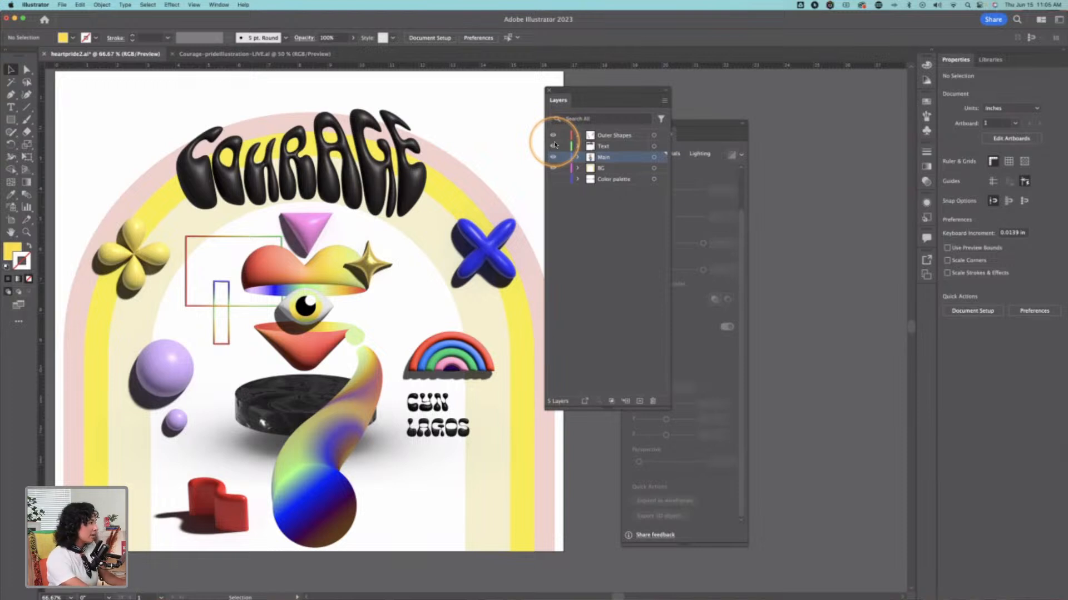
Step: Isolate the Outer Shapes layer by hiding Text, Main and BG, and select its large purple sphere
left_click(608, 135)
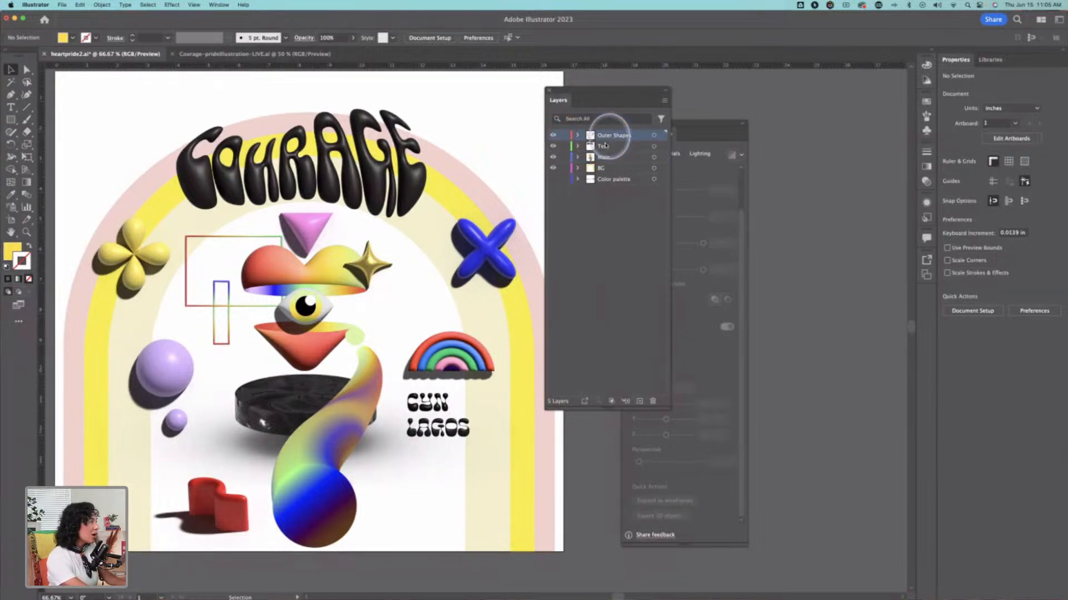
left_click(553, 146)
left_click(553, 157)
left_click(552, 167)
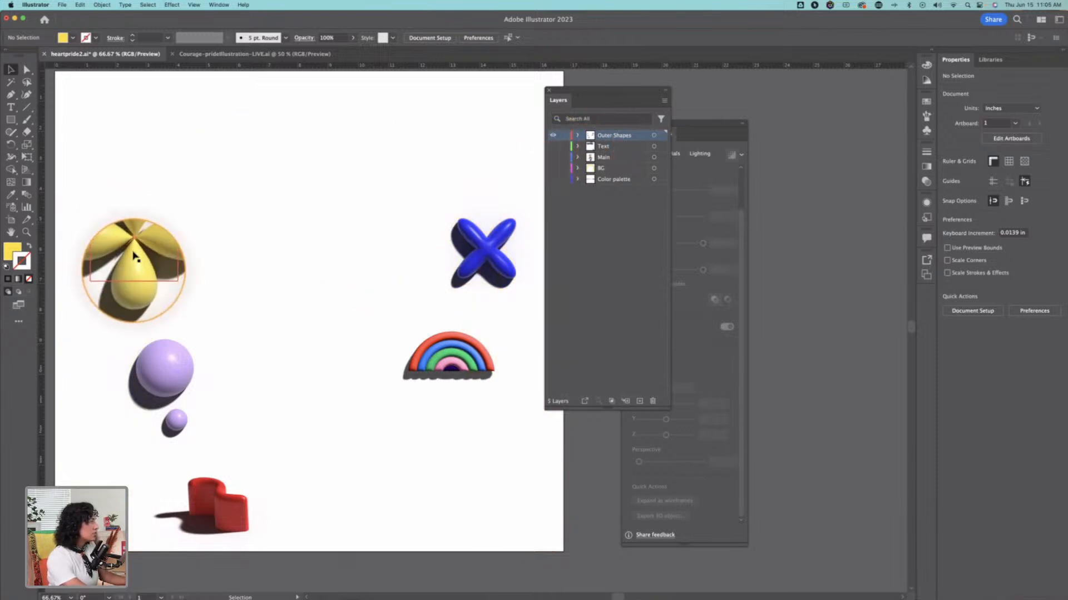
left_click(162, 368)
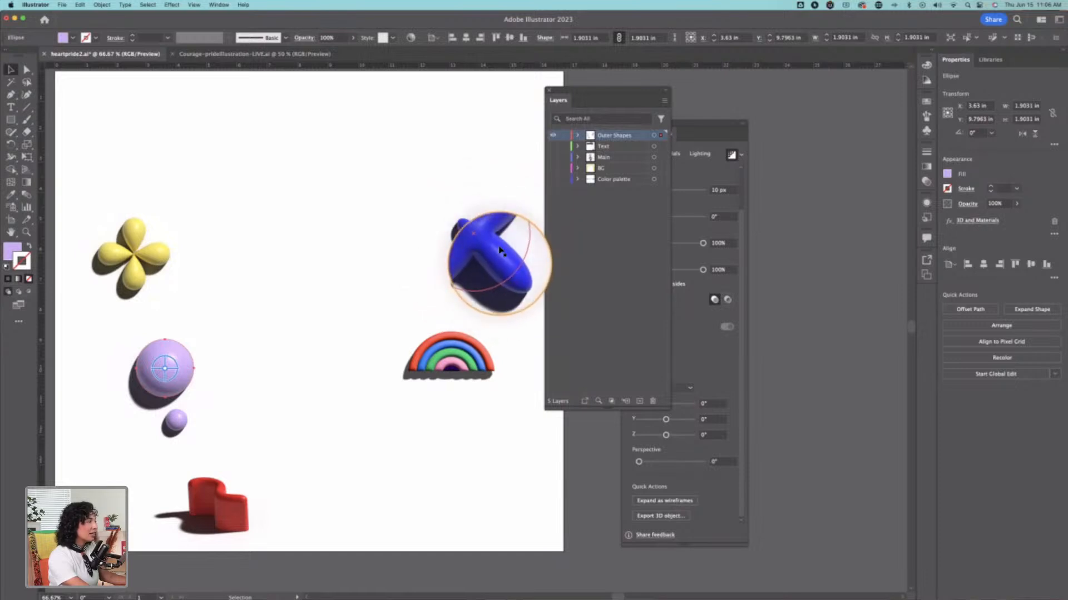
Step: Hide Outer Shapes and view the Text, Main and BG layers one at a time
left_click(553, 135)
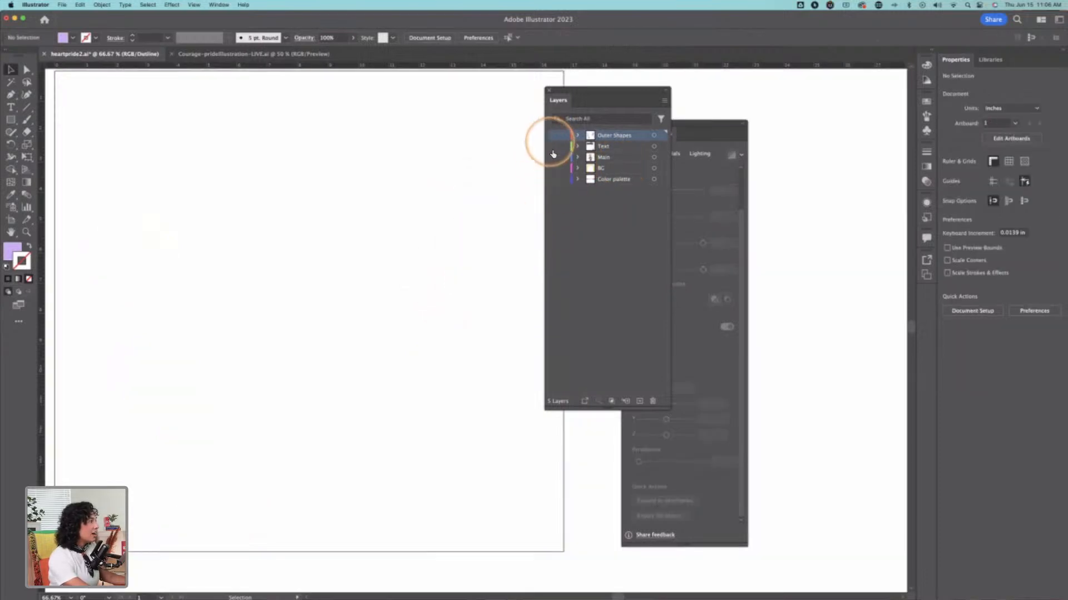
left_click(553, 145)
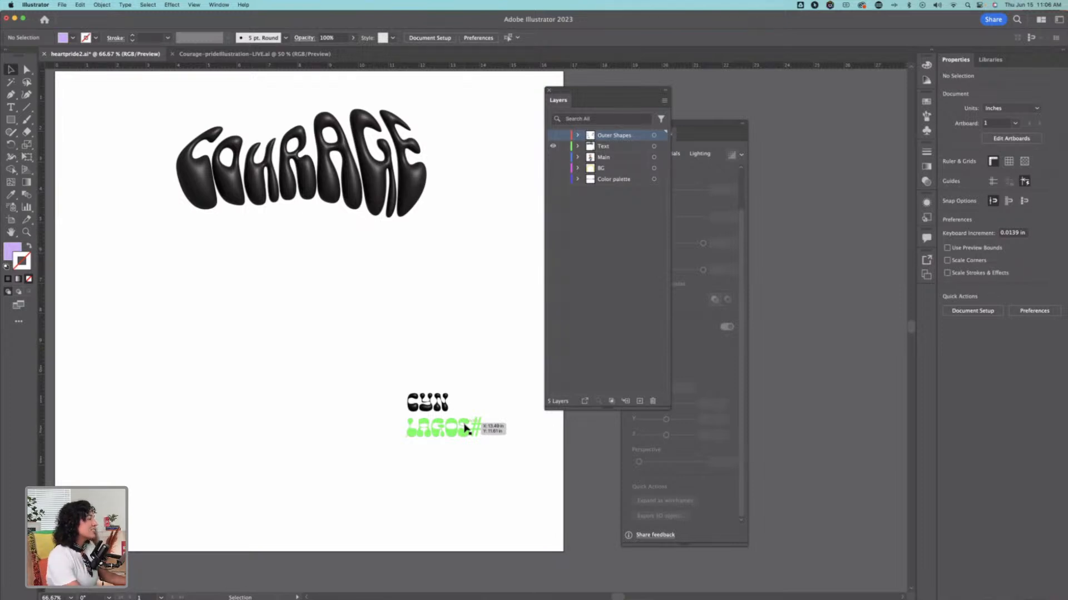
left_click(554, 158)
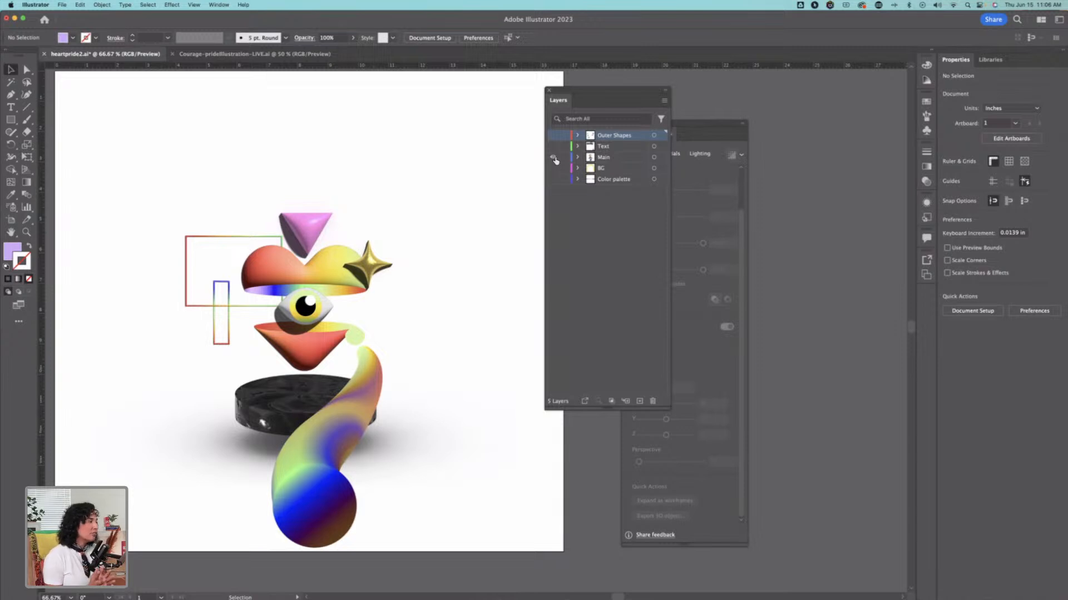
left_click(553, 158)
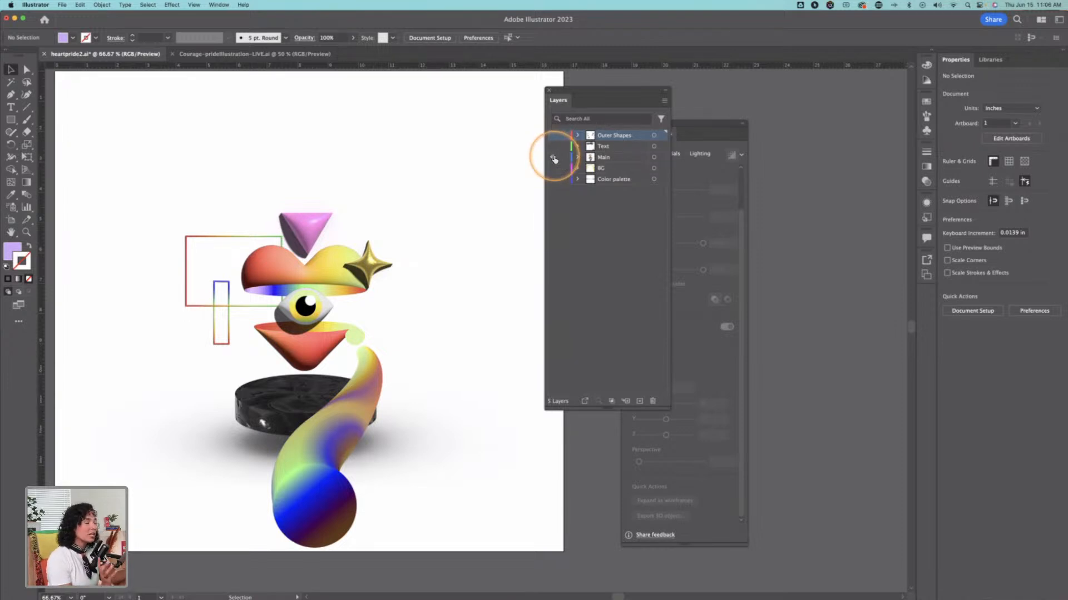
left_click(554, 158)
left_click(555, 169)
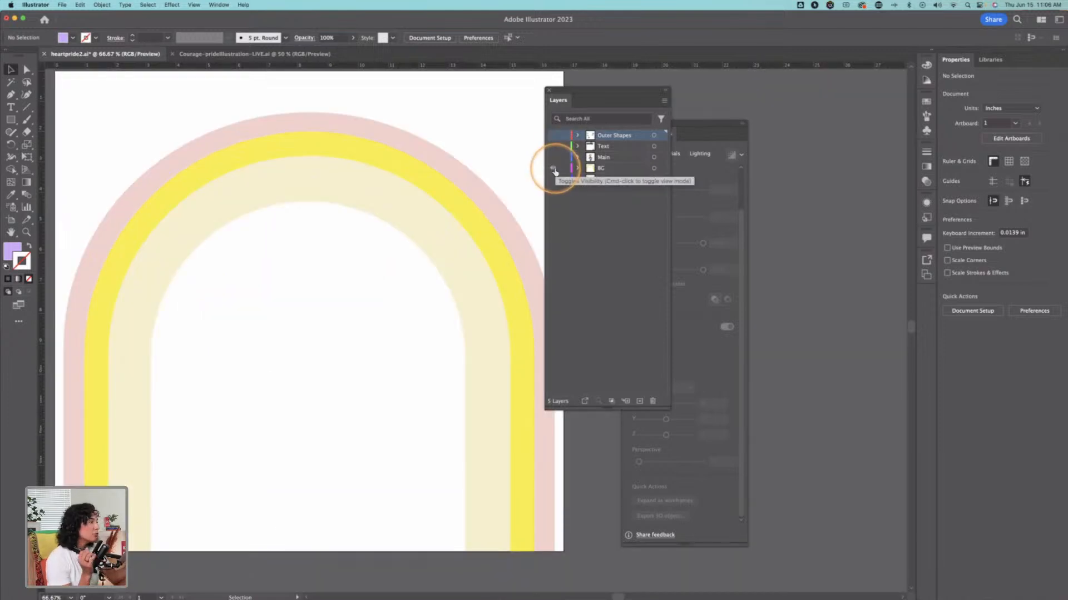
Step: Turn the BG, Main, Text and Outer Shapes layers back on together and select the COURAGE lettering
left_click(553, 169)
left_click(553, 167)
left_click(553, 158)
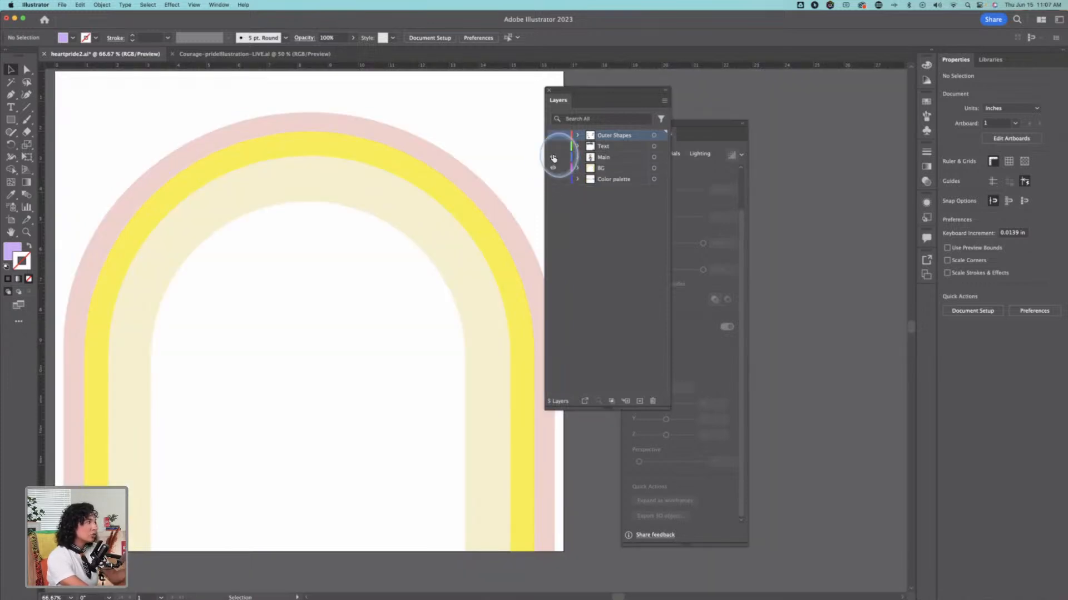
left_click(553, 147)
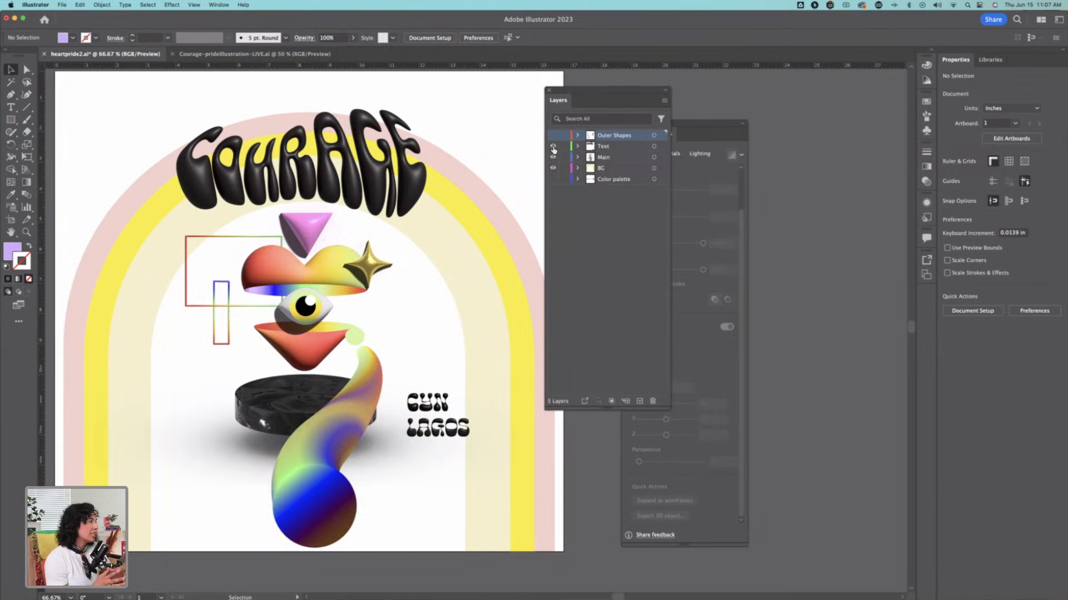
left_click(553, 135)
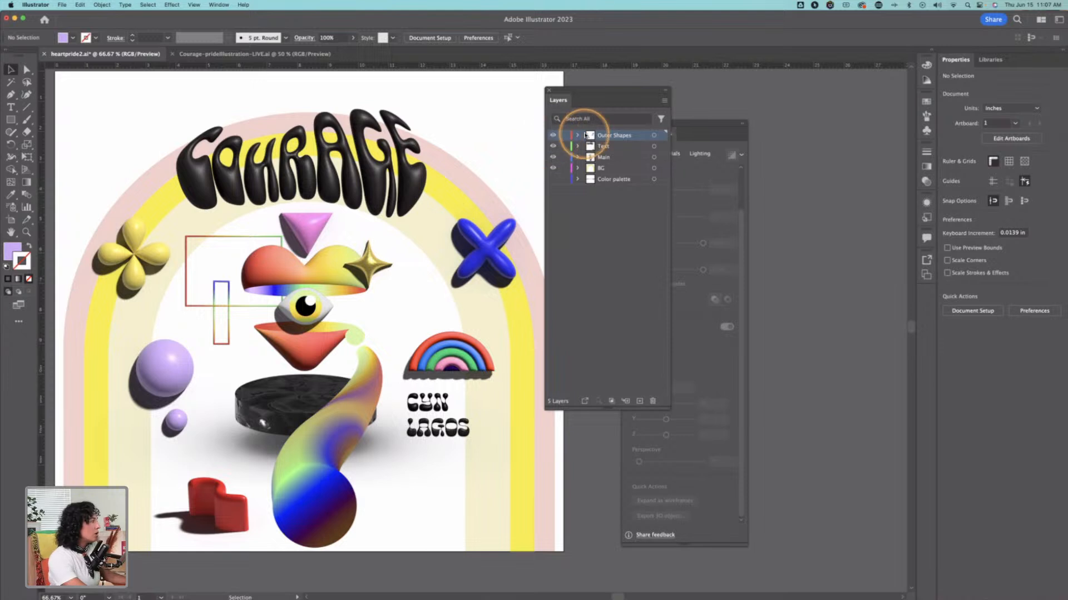
left_click(350, 160)
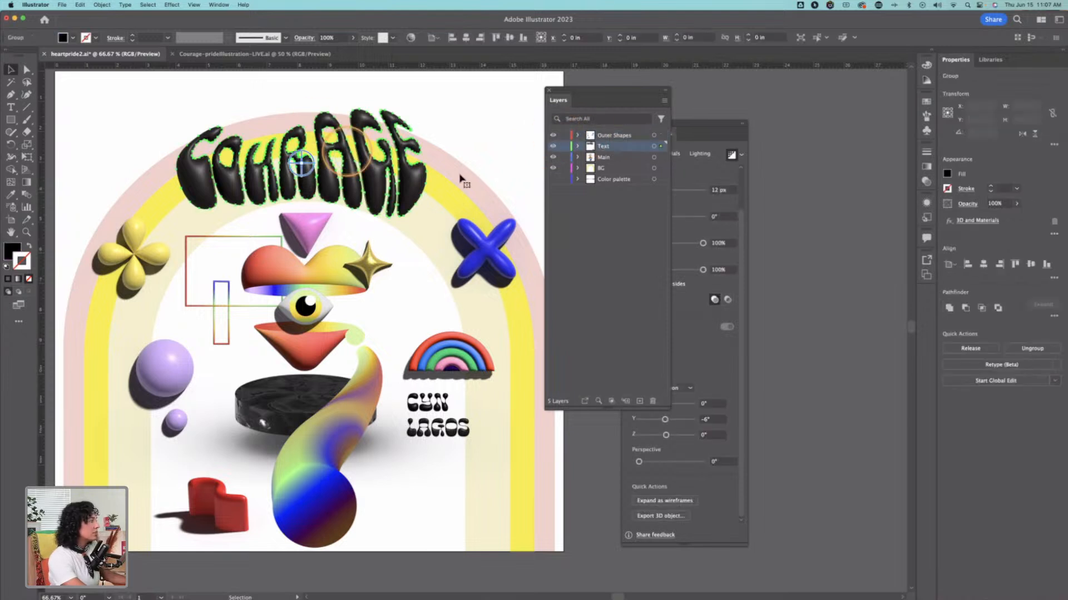
Step: Move the Layers and 3D and Materials panels clear of the artboard and deselect the COURAGE lettering
left_click_drag(573, 84, 810, 90)
left_click(503, 138)
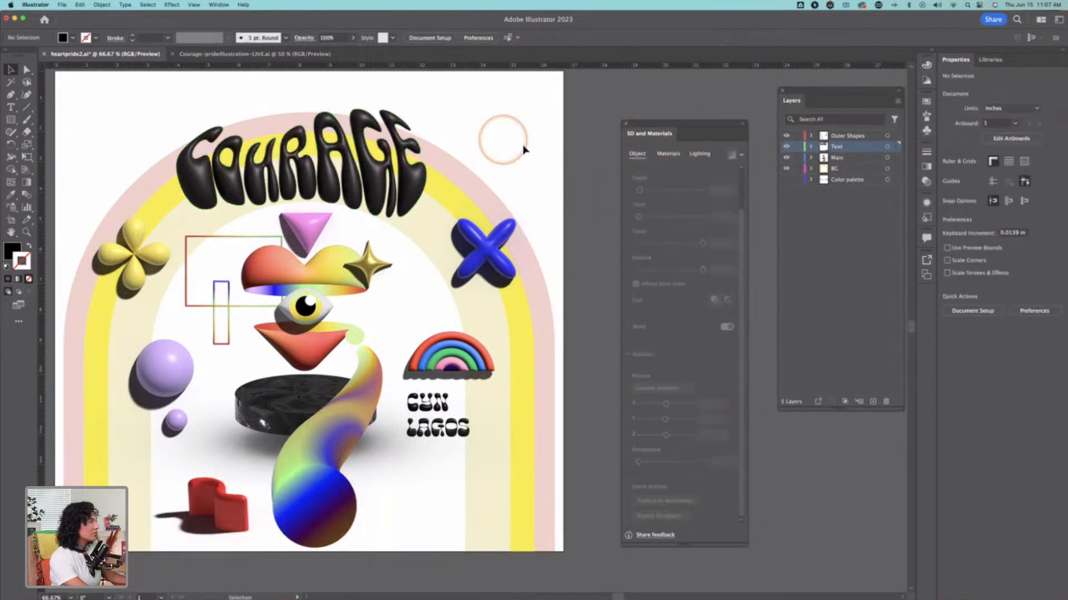
left_click_drag(654, 133, 608, 117)
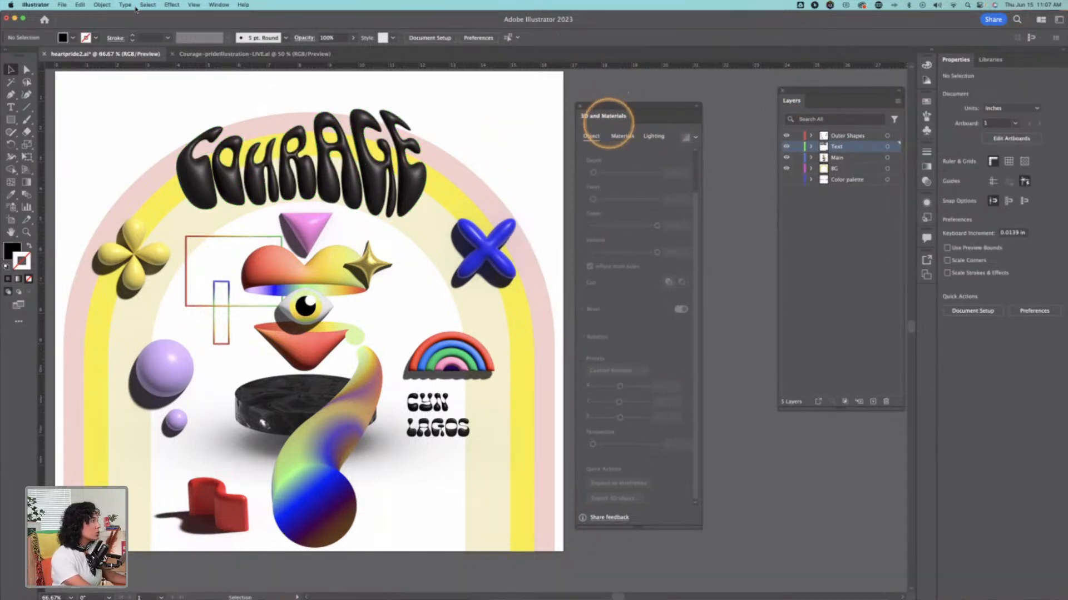
left_click(219, 4)
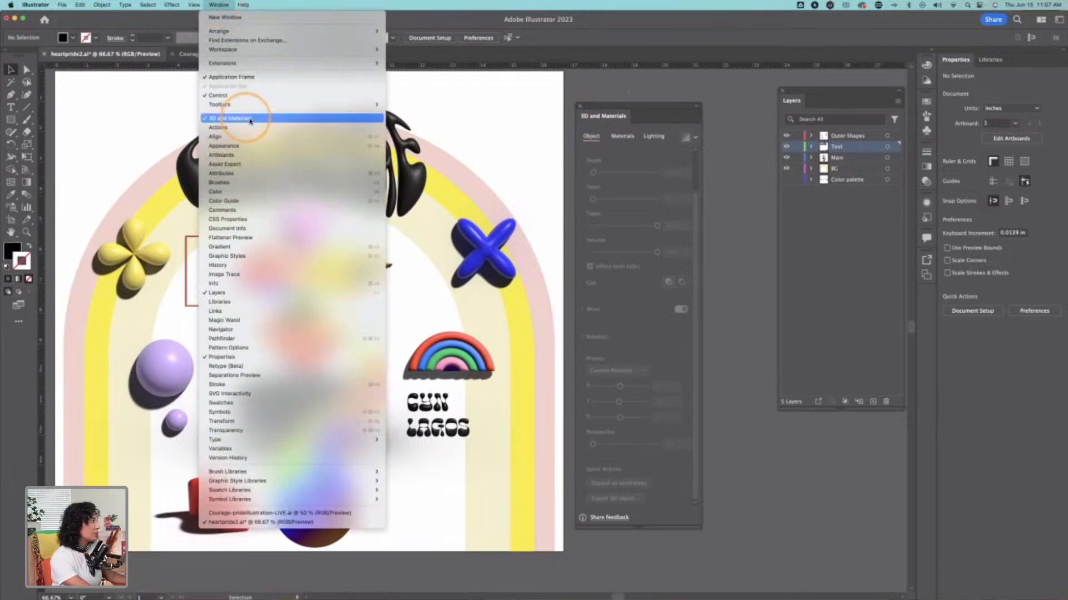
left_click(653, 155)
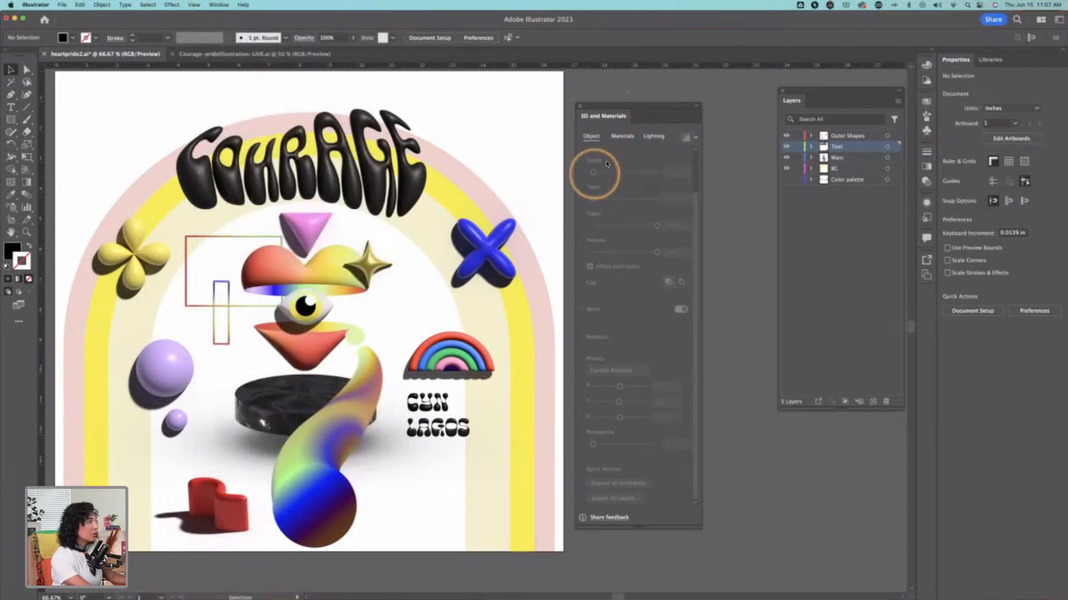
Step: Examine the 3D object, material and lighting settings of the COURAGE lettering and the lighting of the gold star
left_click(337, 167)
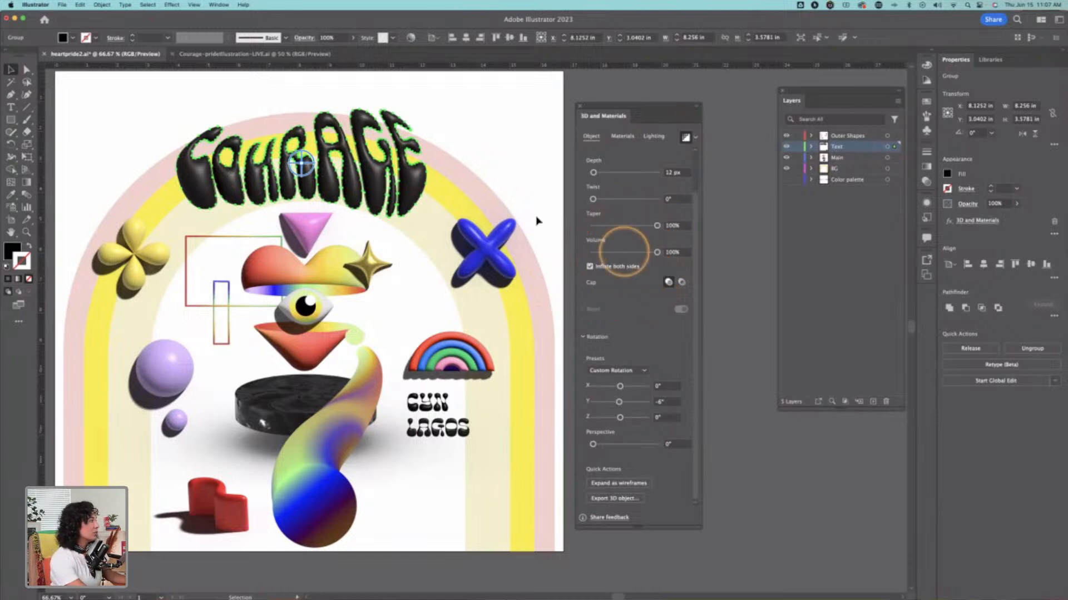
left_click(622, 136)
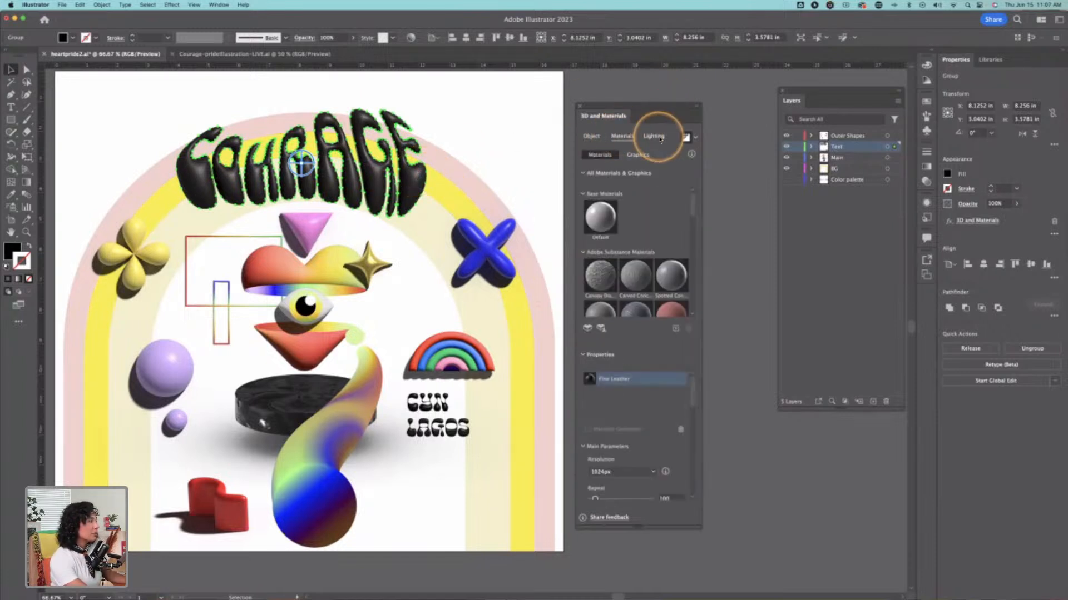
left_click(658, 138)
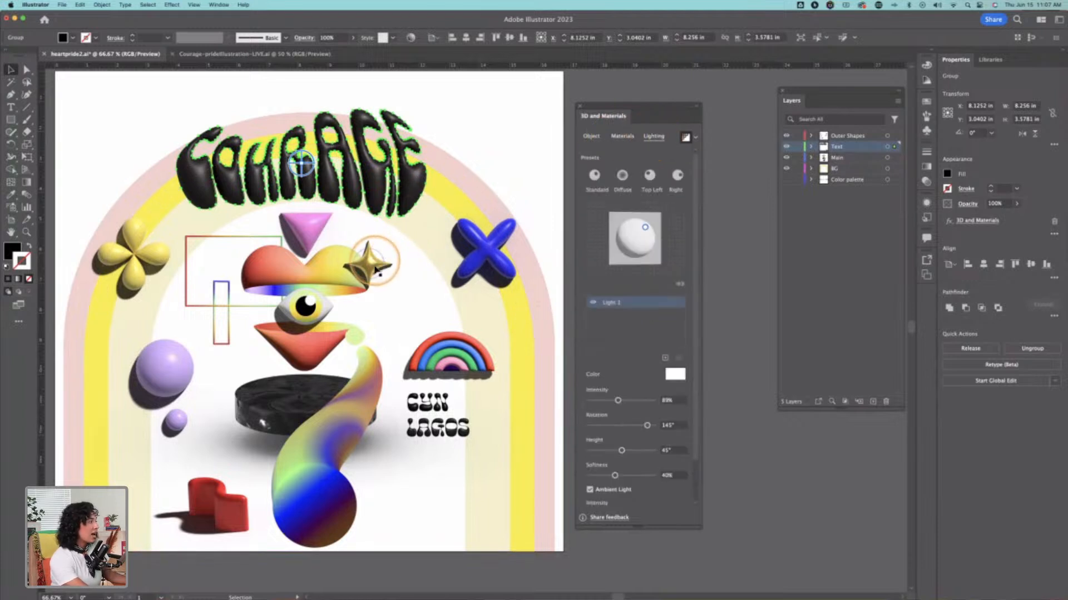
left_click(374, 269)
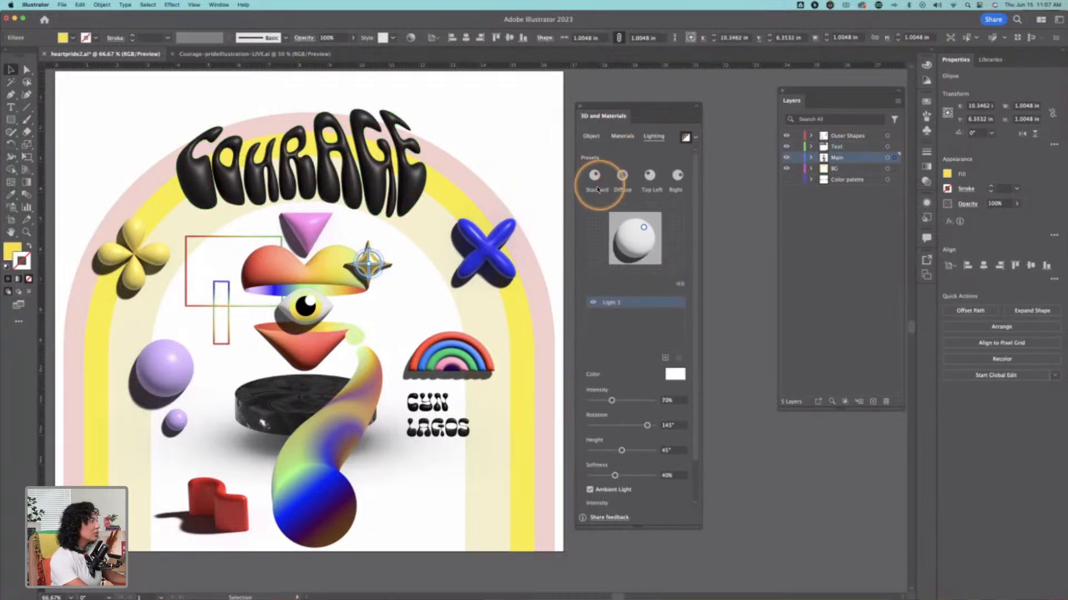
left_click(397, 178)
left_click(595, 137)
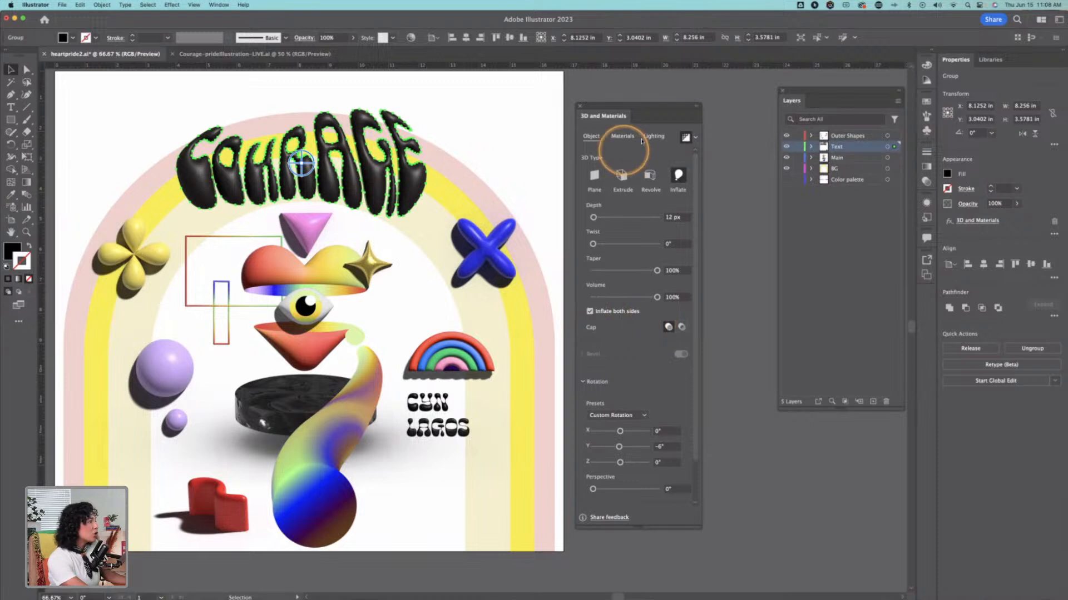
Step: Add the COURAGE lettering to the export assets as a 3D object, and float Asset Export over the artwork to review the collected assets
scroll(646, 348, "down", 3)
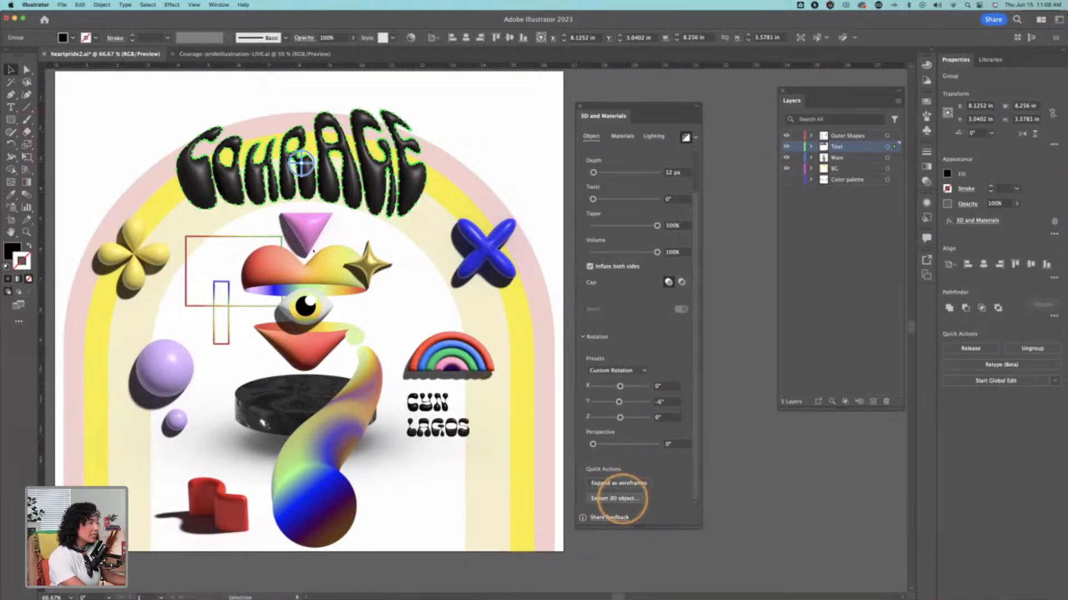
left_click(624, 499)
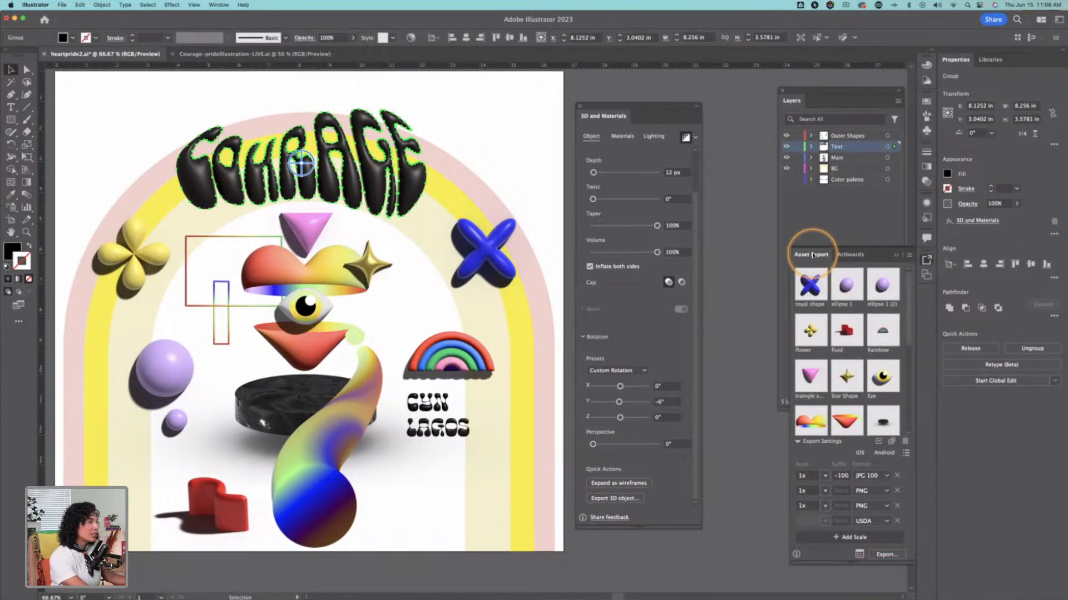
left_click_drag(816, 255, 423, 110)
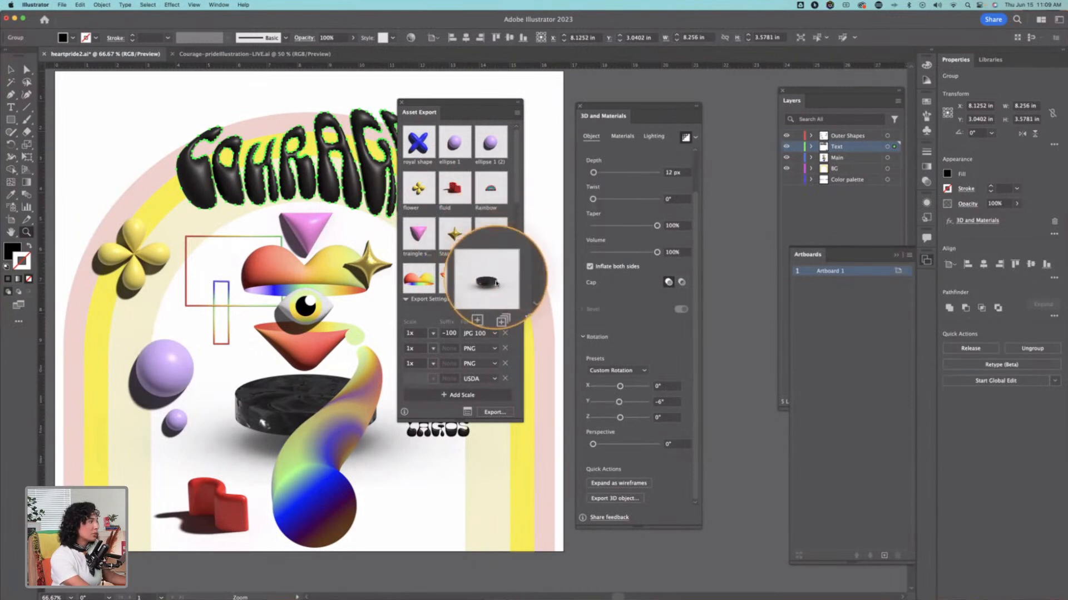
scroll(421, 284, "down", 5)
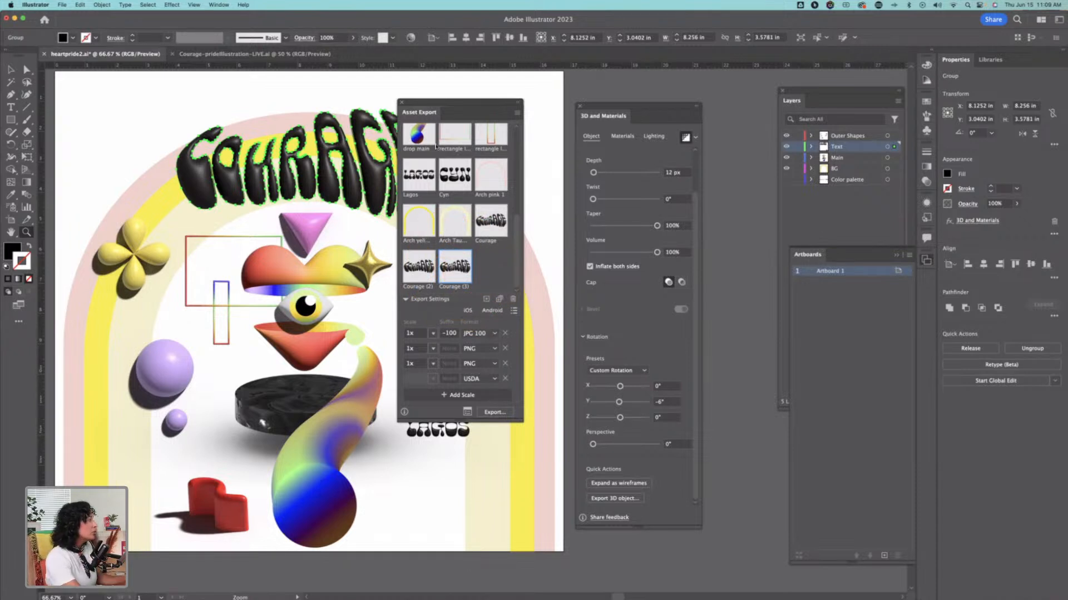
Step: Select the yellow flower, add it to the export assets, and expand the Outer Shapes layer to show its named objects
left_click(143, 262)
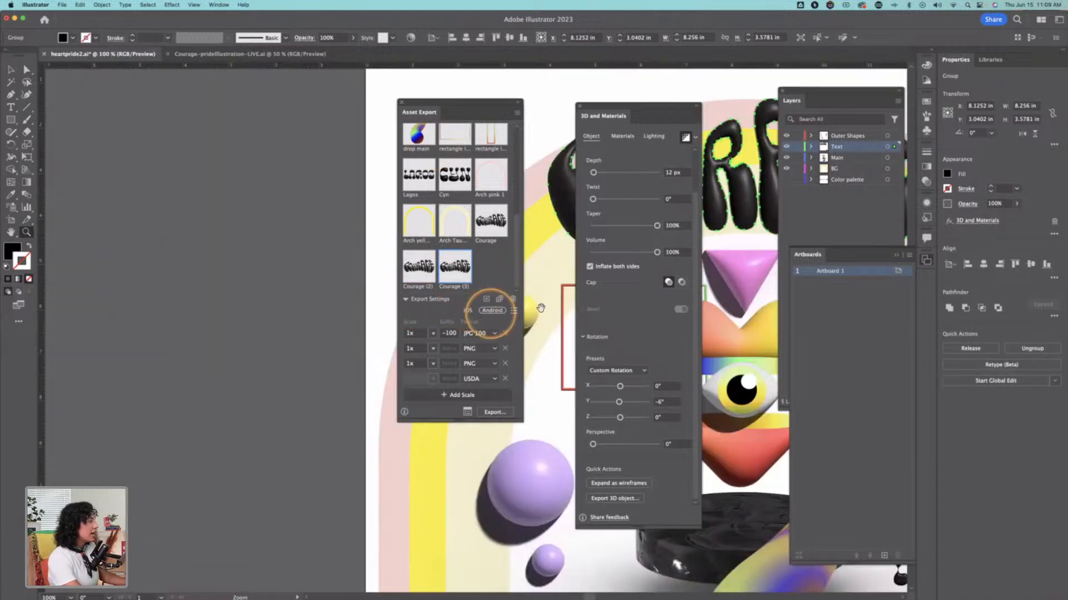
left_click_drag(531, 308, 489, 262)
key("v")
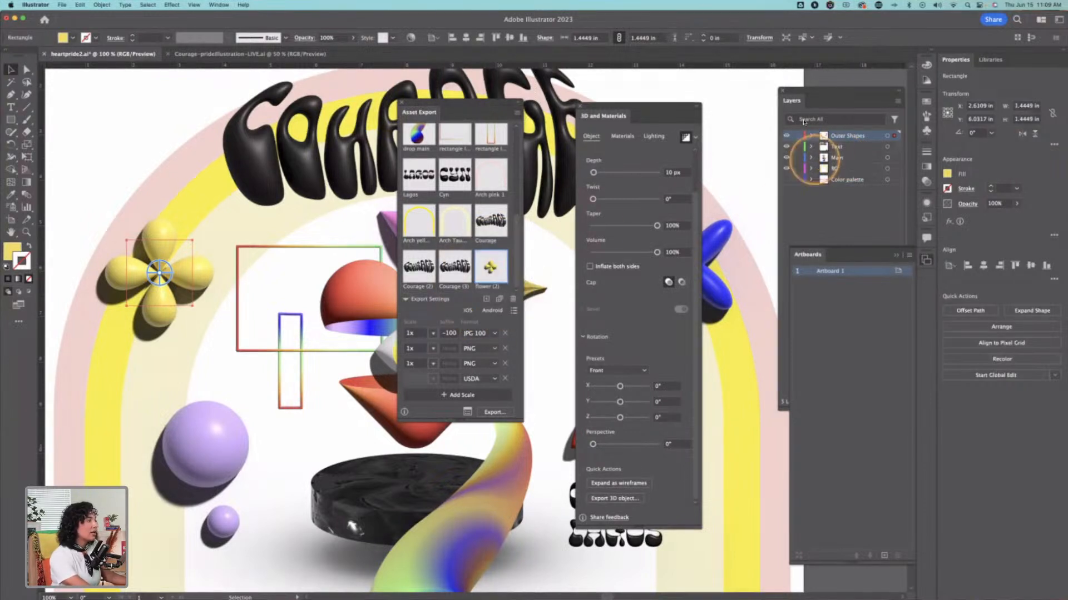
left_click(811, 136)
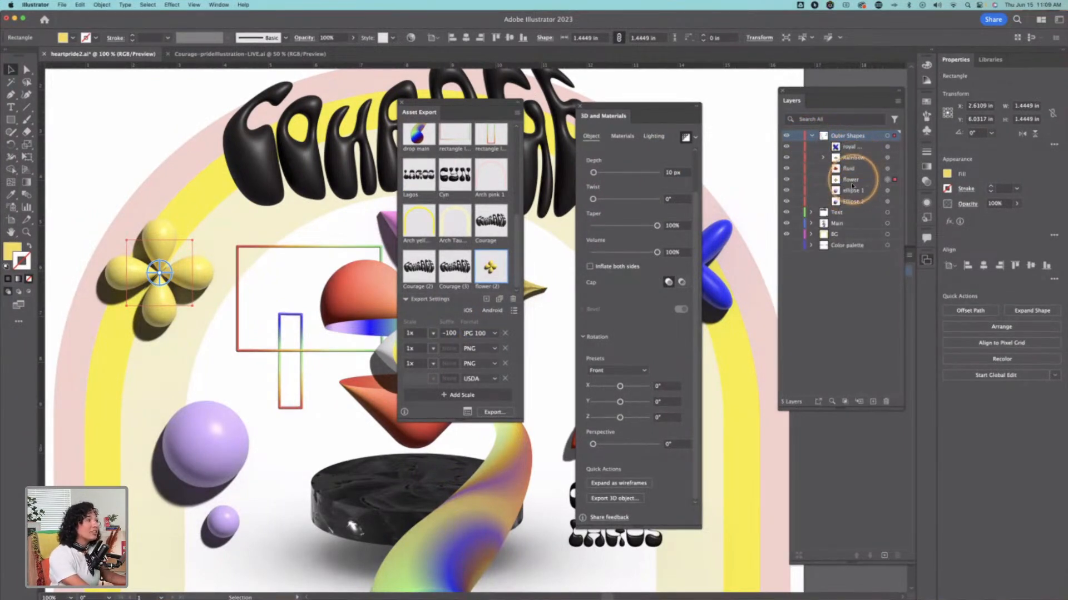
Step: Rename the newly added flower export asset as "flower v2"
double_click(490, 287)
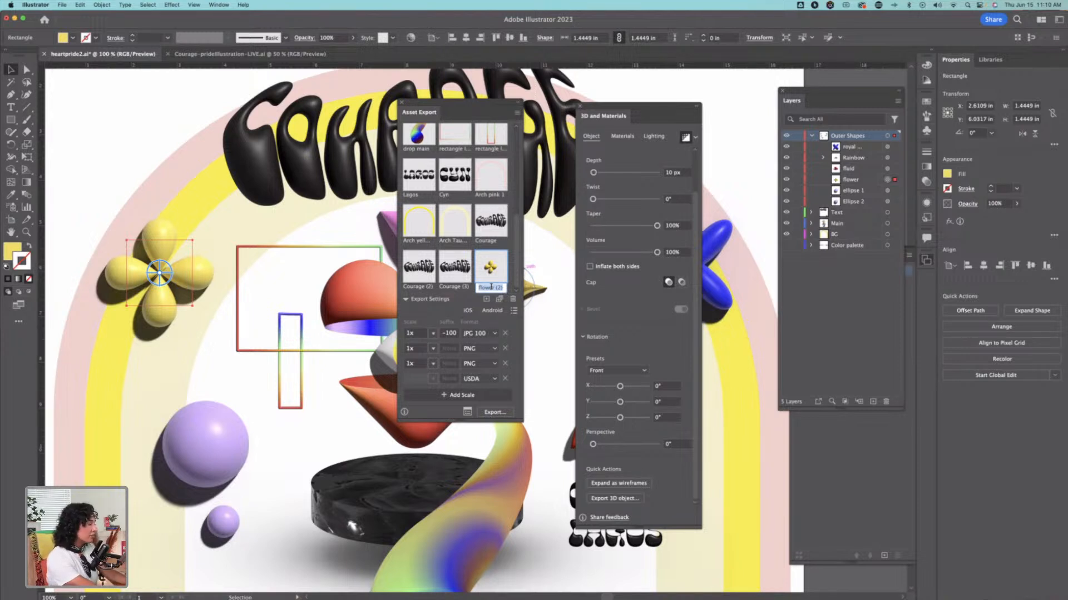
type("flower")
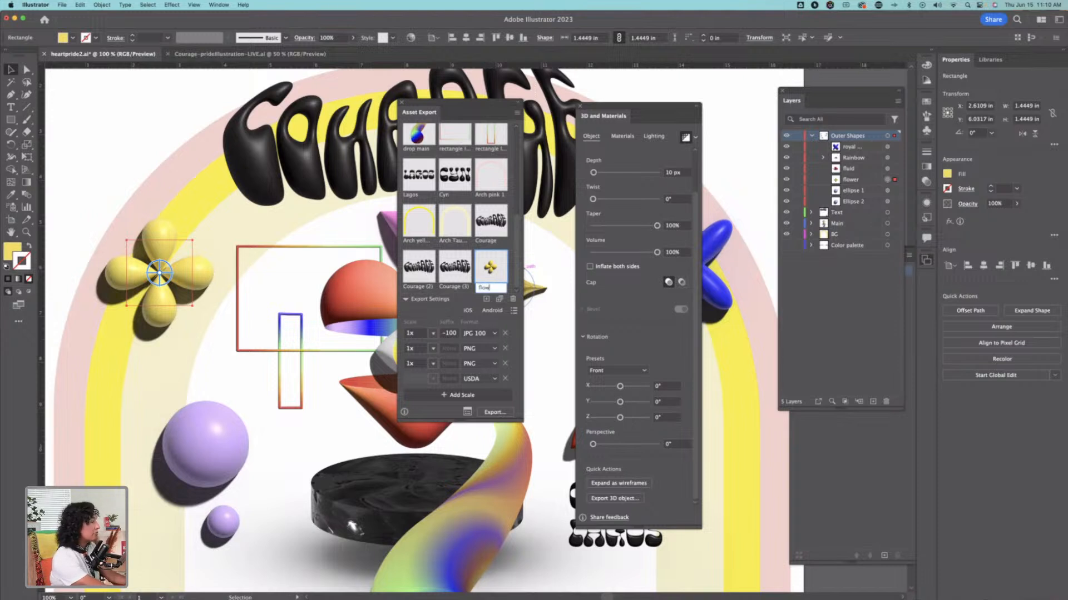
left_click(465, 287)
double_click(489, 286)
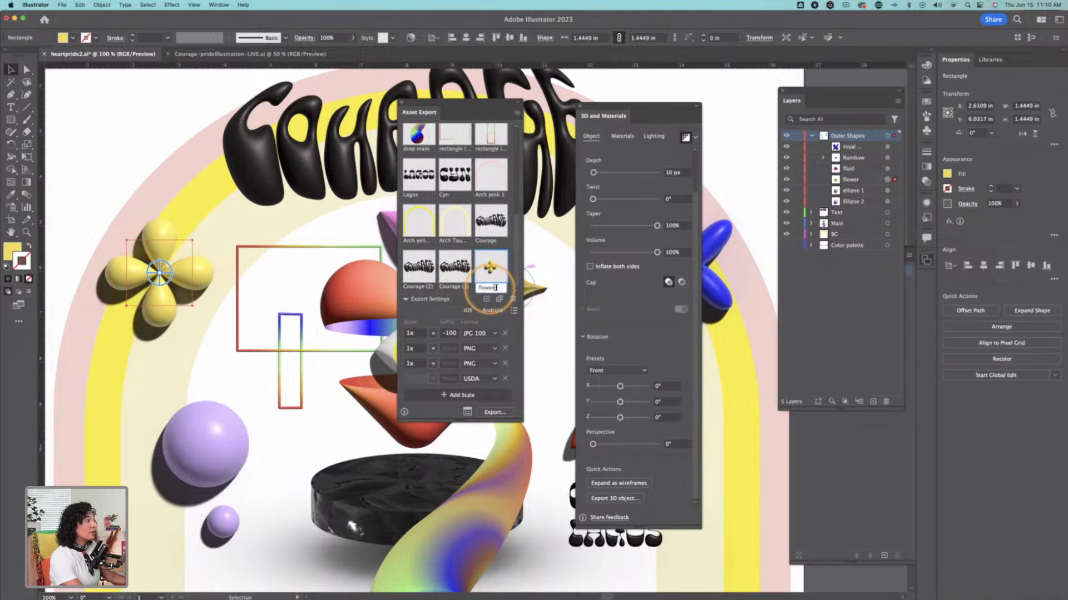
type("v2")
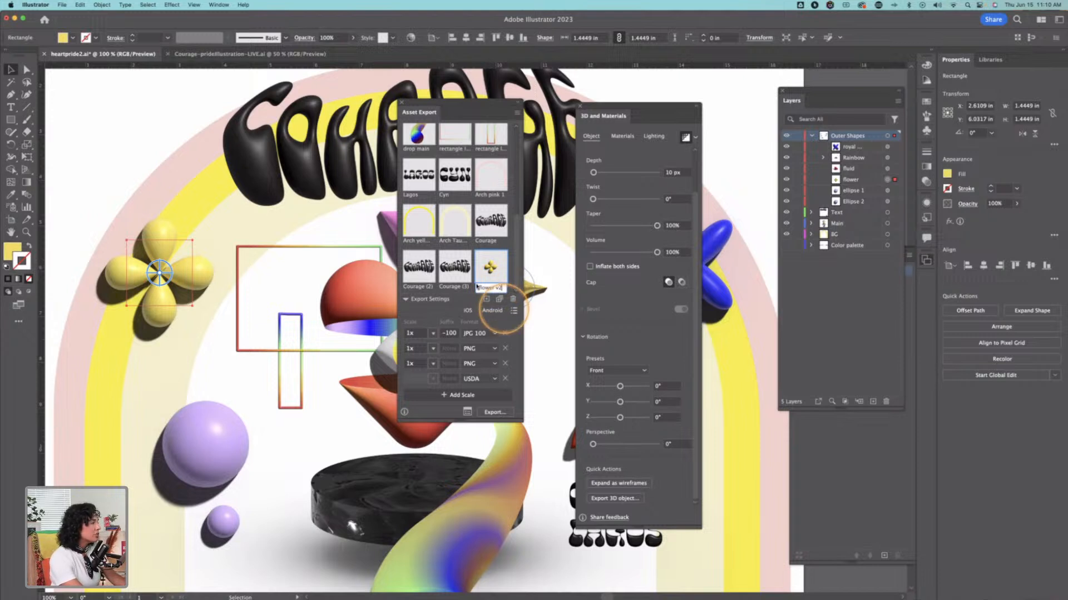
left_click(460, 288)
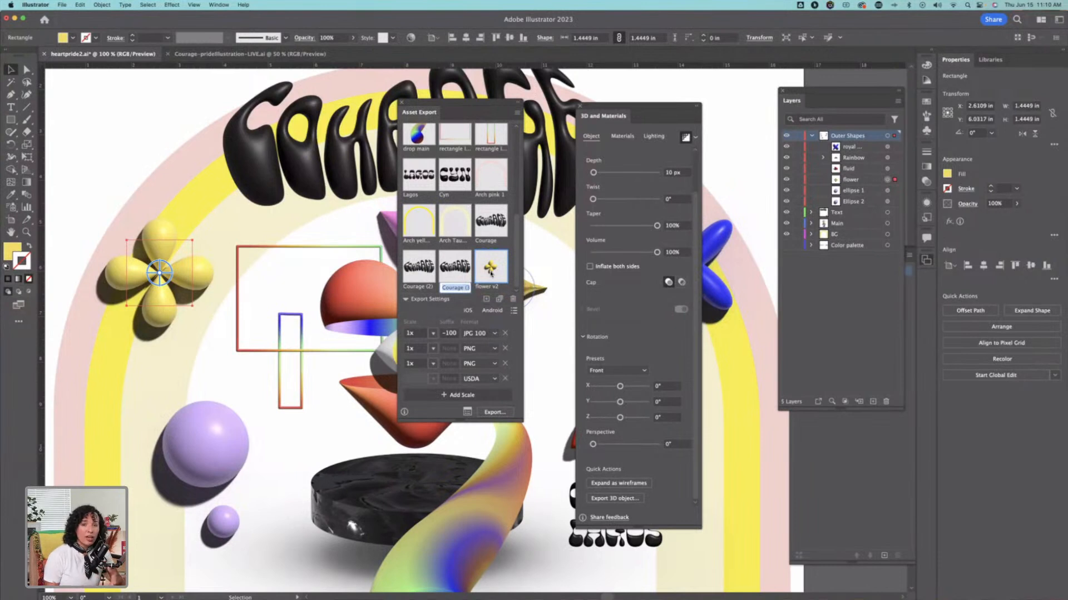
Step: Review the file formats available for the first export scale, keeping JPG 100, and shift Asset Export off the gold star
left_click(471, 333)
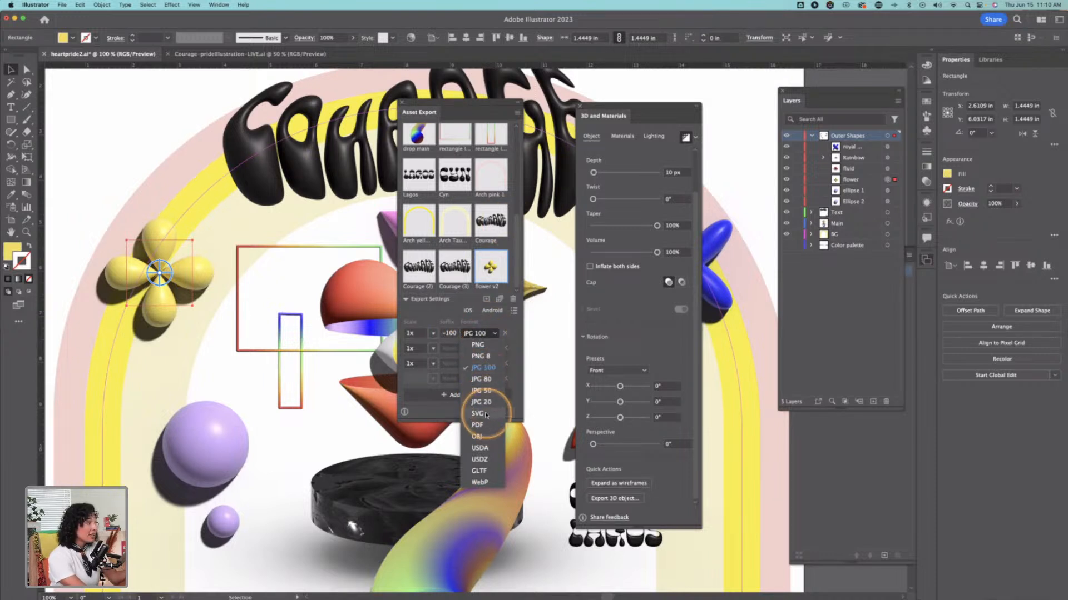
left_click(476, 333)
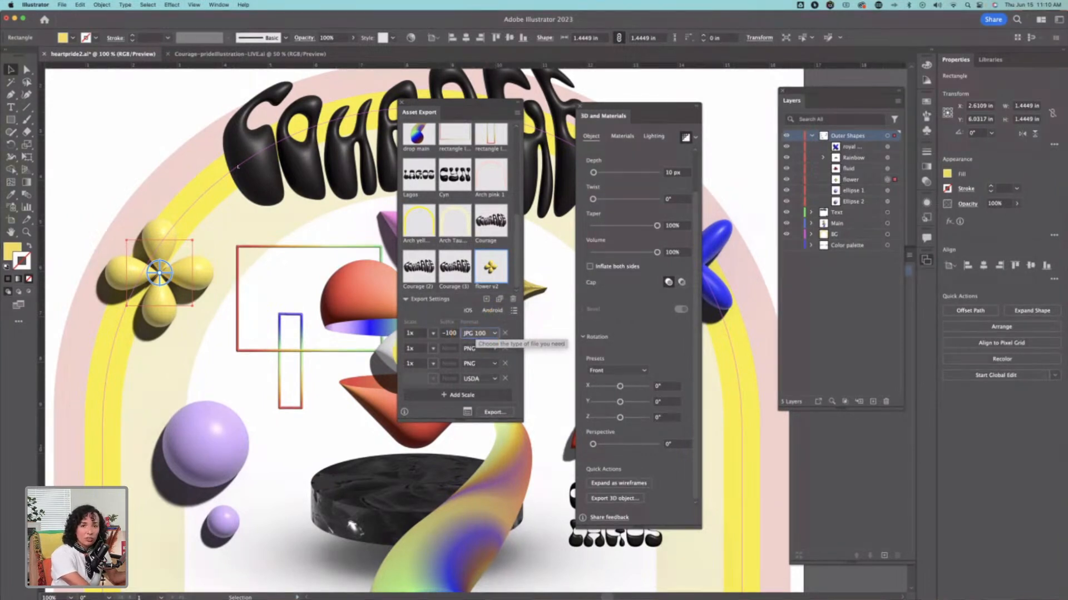
left_click_drag(456, 106, 426, 118)
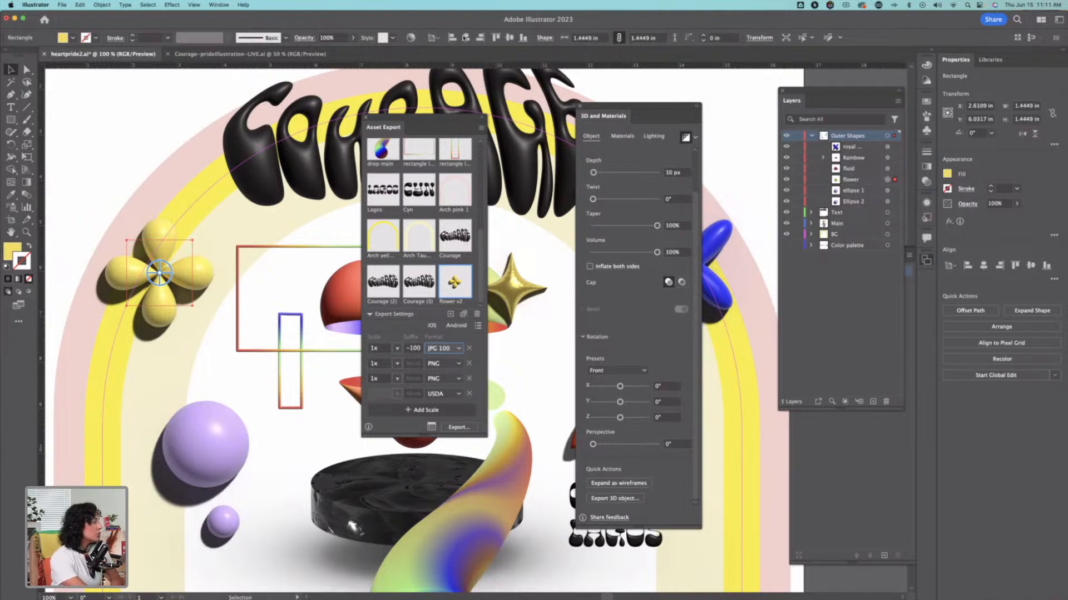
left_click(451, 190)
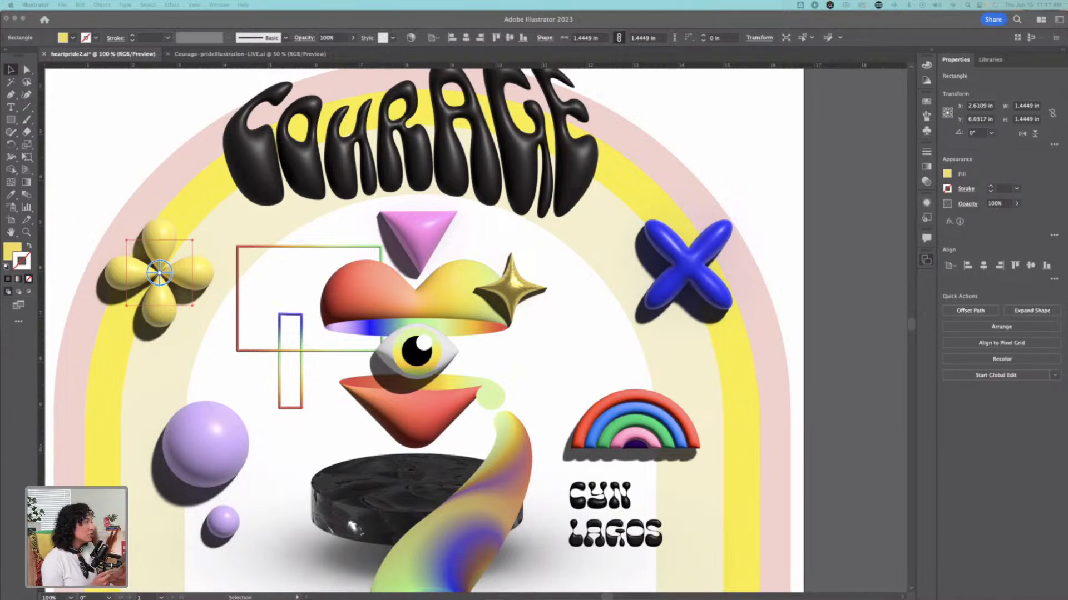
left_click(640, 268)
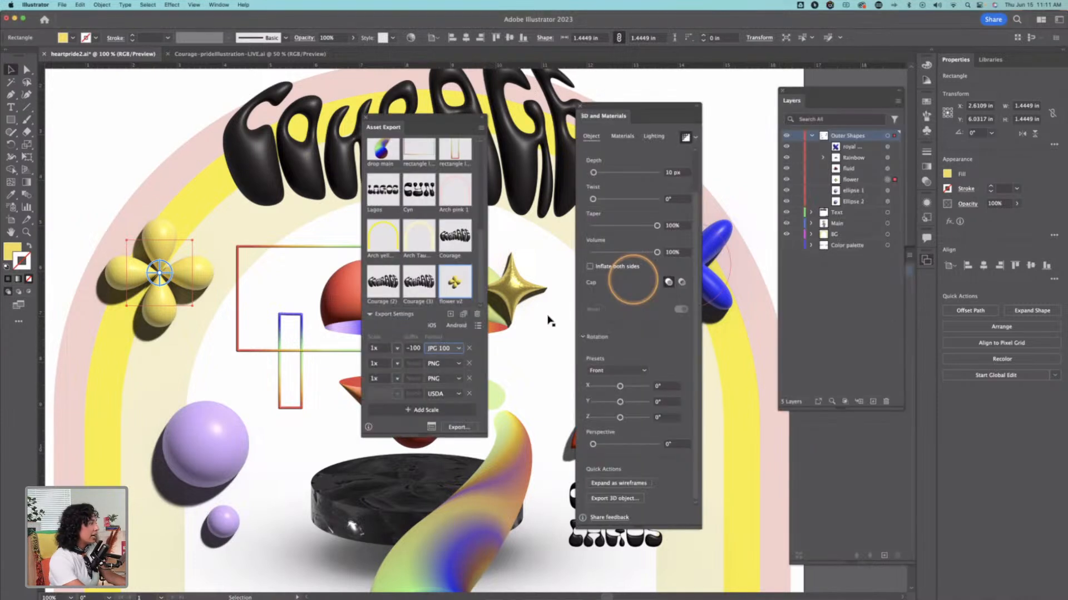
left_click(447, 349)
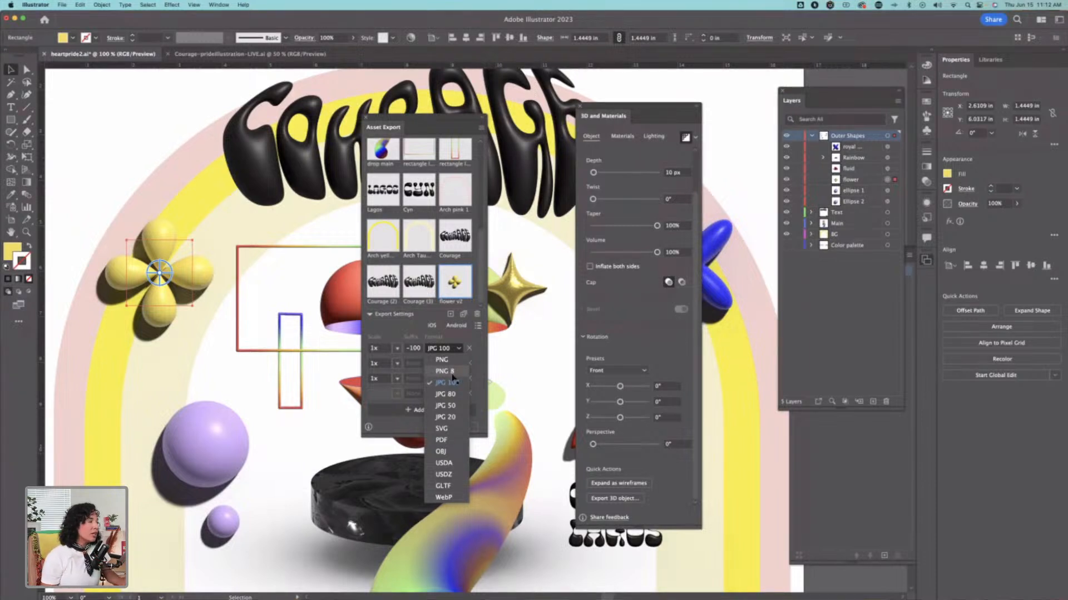
left_click(537, 437)
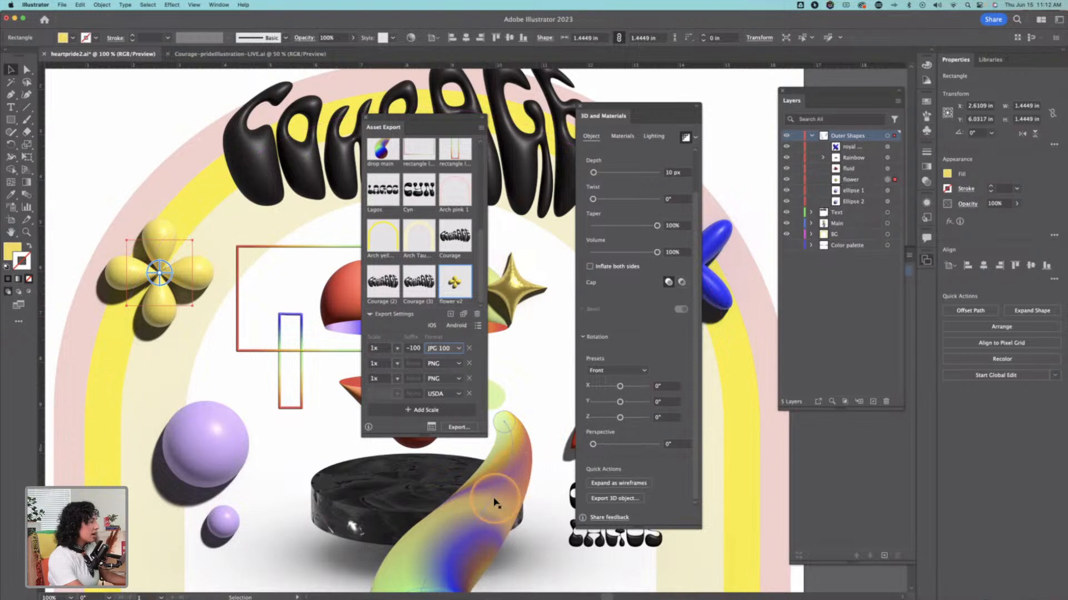
Step: Select the multicolour gradient drop blend on the Main layer and move Asset Export over the 3D and Materials panel
left_click(517, 483)
left_click_drag(518, 482, 291, 250)
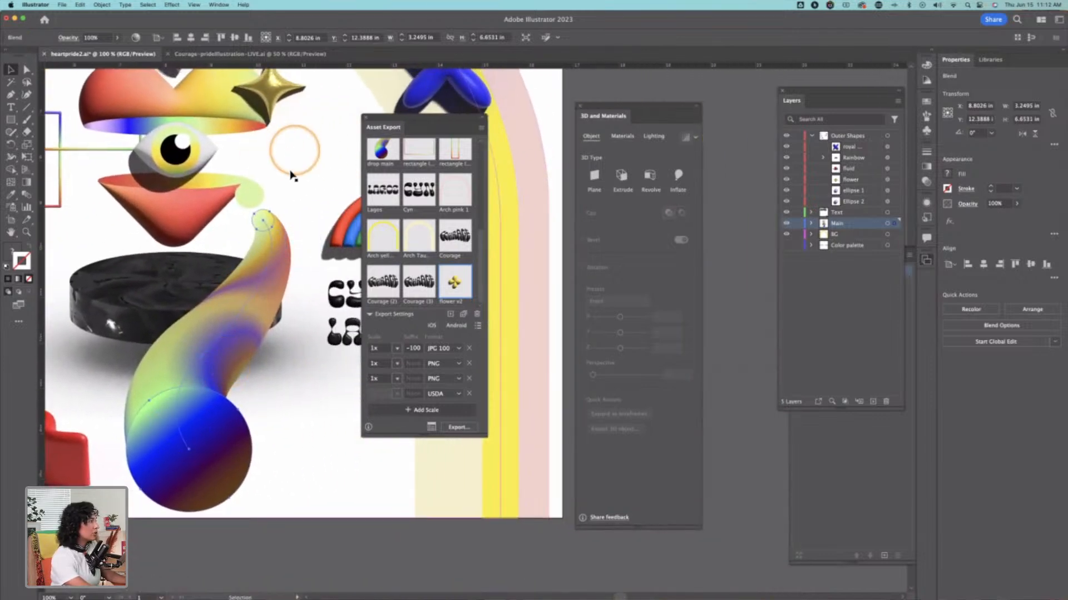
left_click_drag(308, 207, 503, 419)
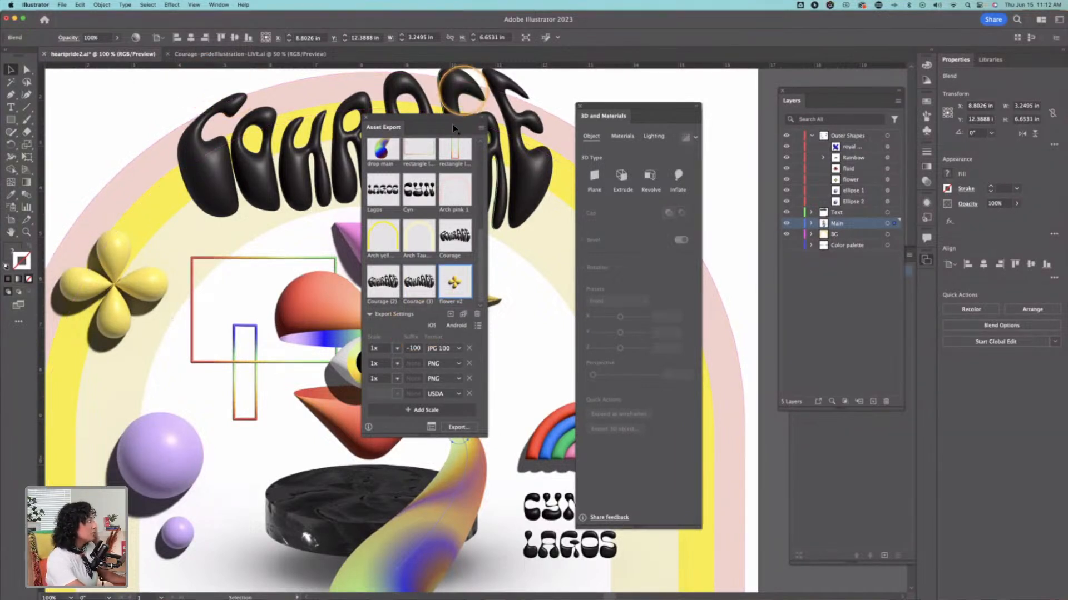
left_click_drag(436, 119, 655, 192)
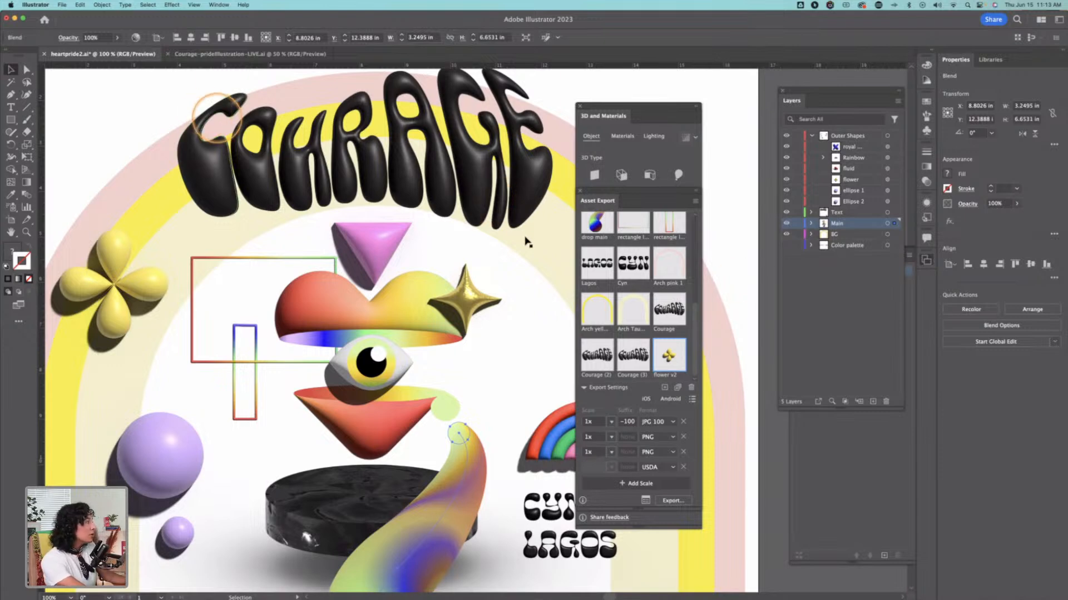
Step: Review the file formats available when exporting the full heartpride2 illustration with Export As, then cancel the export
key("z")
left_click(517, 265, "alt")
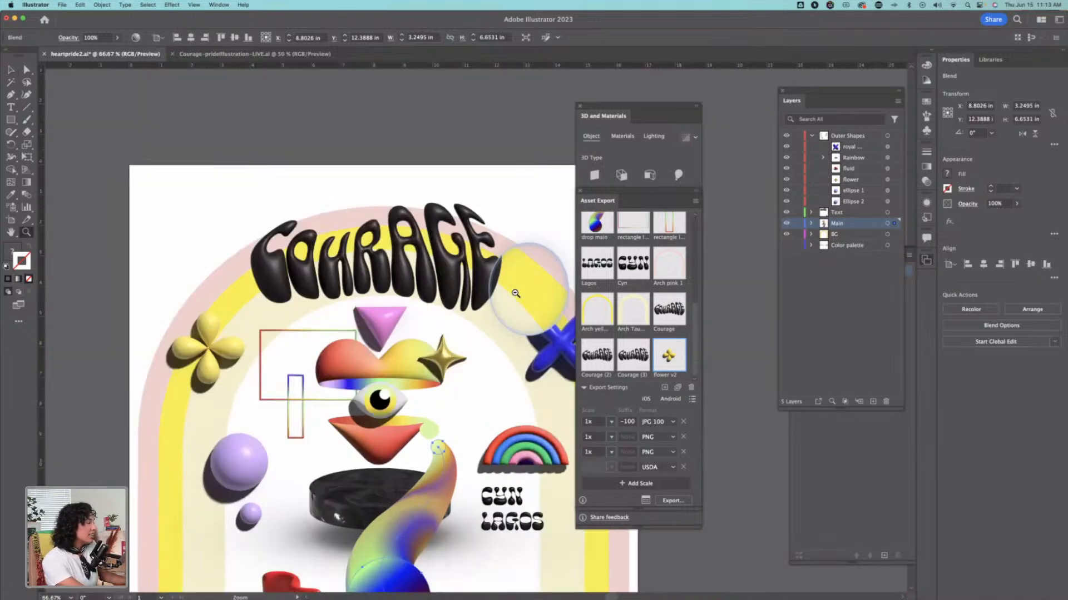
left_click(515, 312, "alt")
left_click_drag(475, 246, 458, 171)
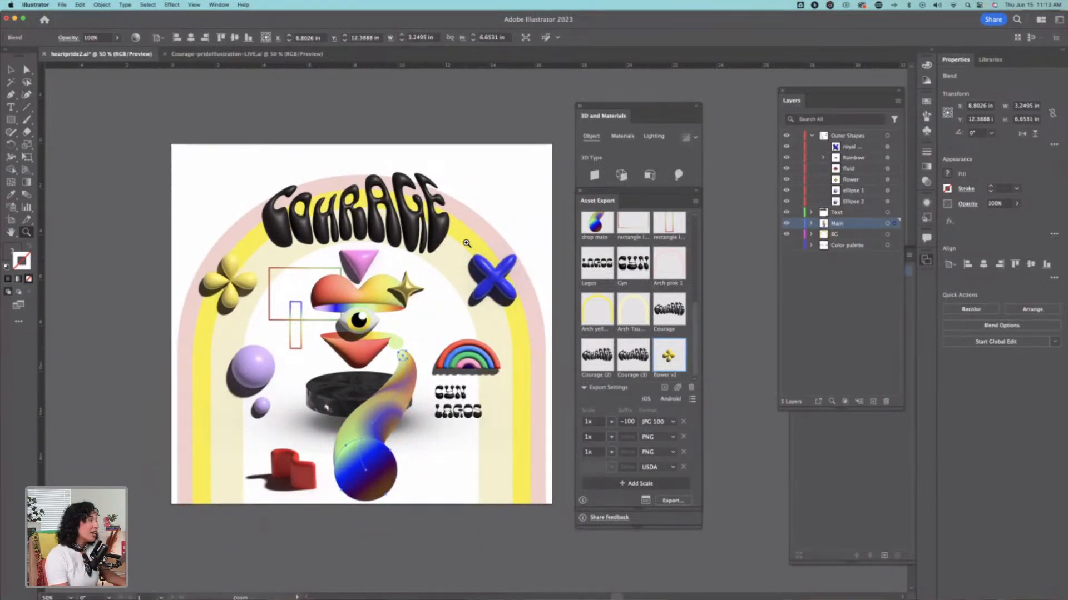
left_click(61, 4)
left_click(123, 201)
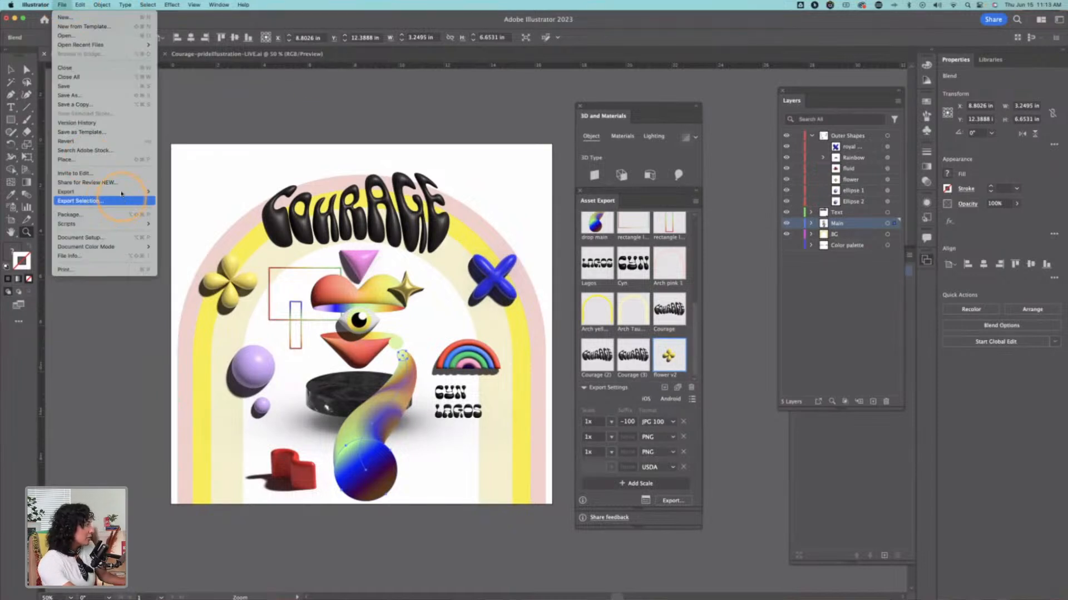
mouse_move(122, 192)
left_click(186, 200)
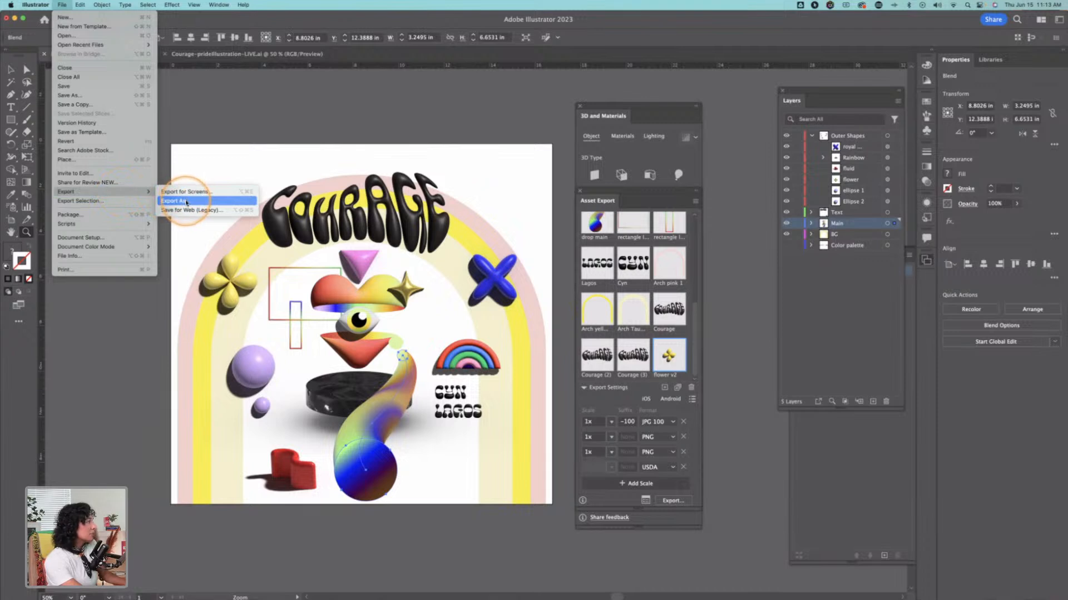
left_click(535, 254)
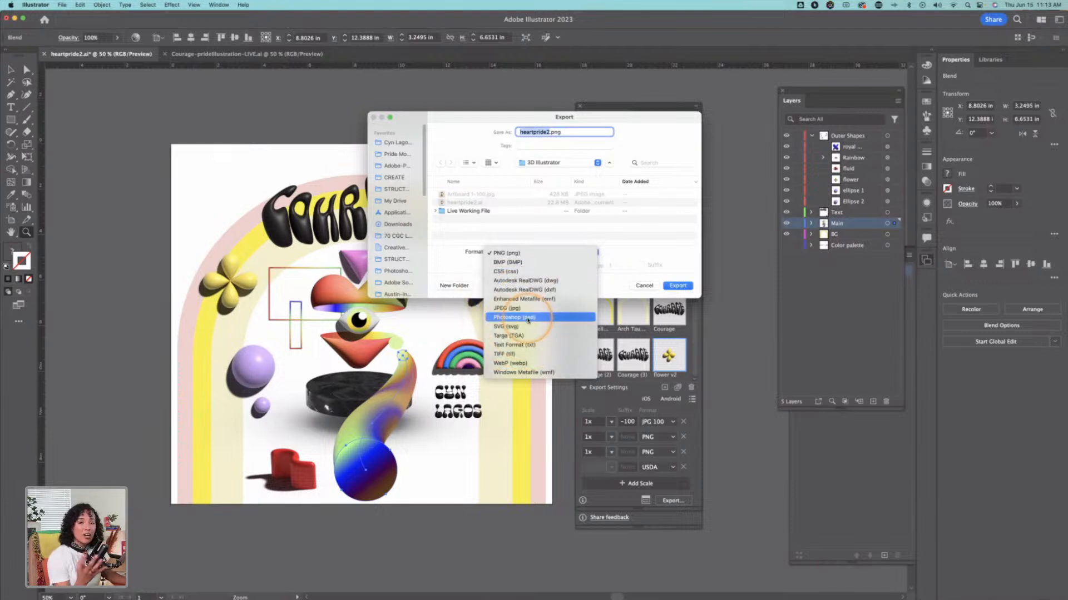
left_click(650, 250)
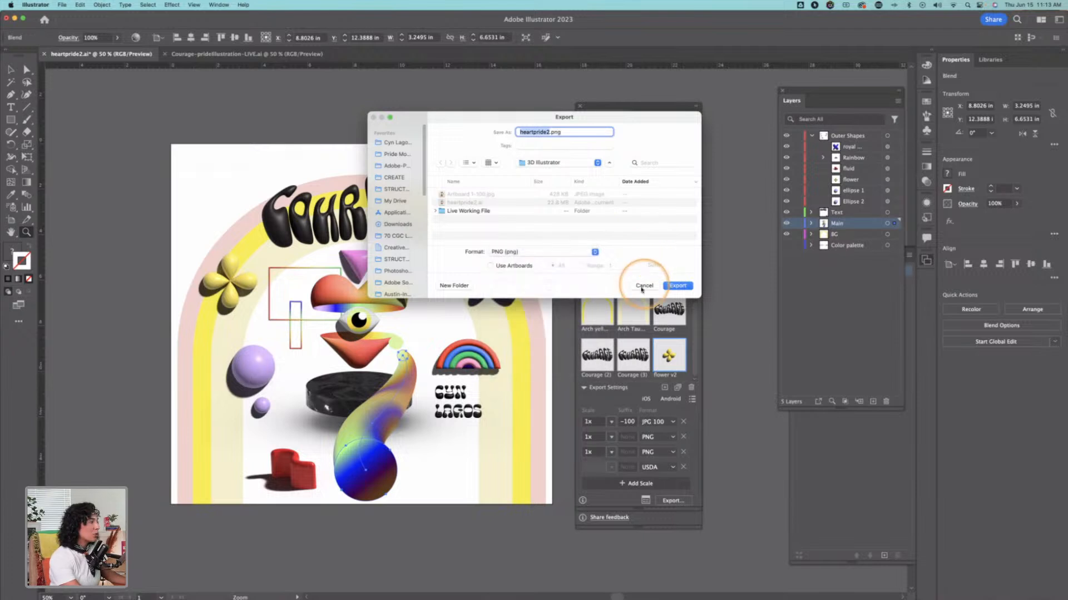
left_click(646, 286)
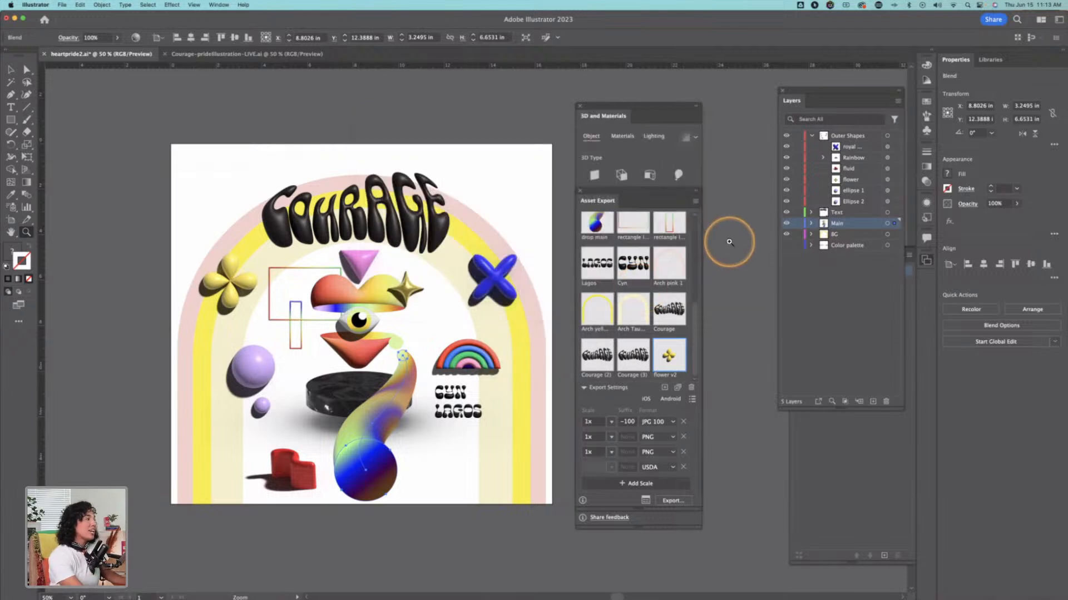
Step: Save heartpride2.ai and close the open illustration documents
scroll(684, 252, "up", 5)
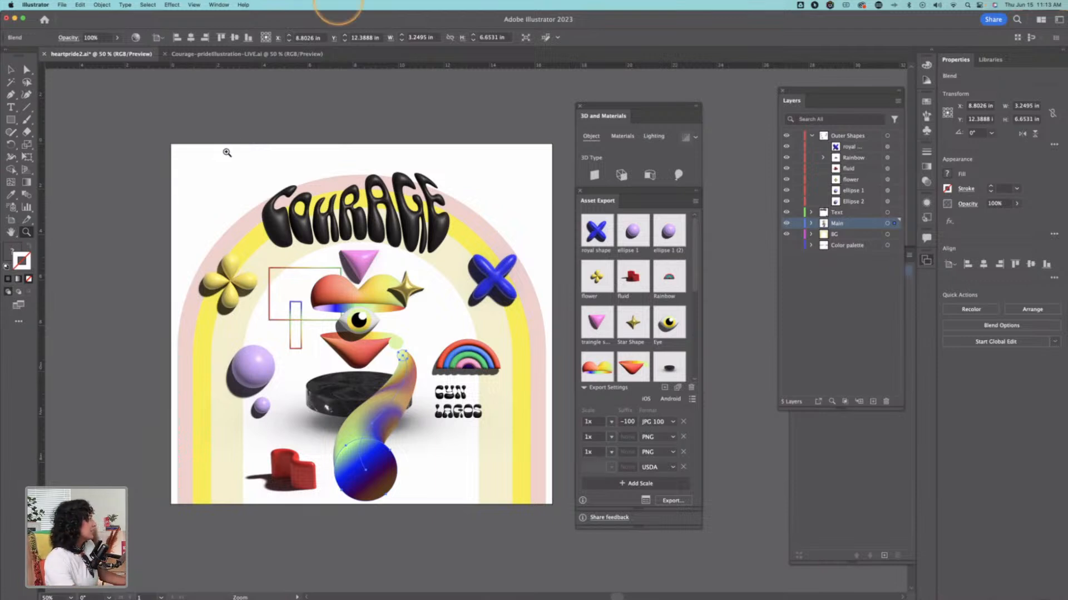
left_click(242, 115)
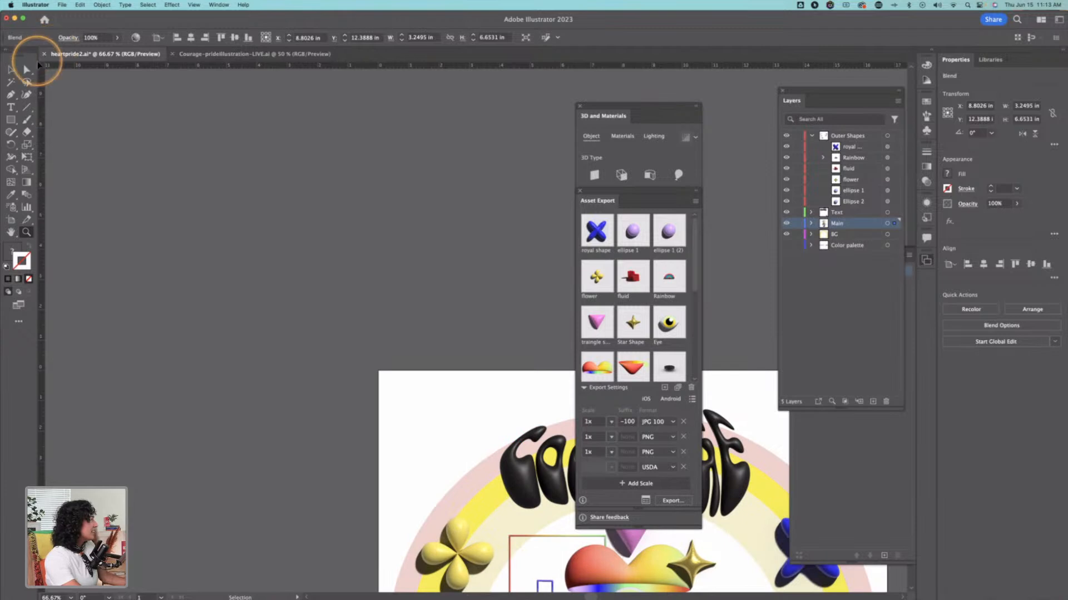
key("super+s")
left_click(7, 18)
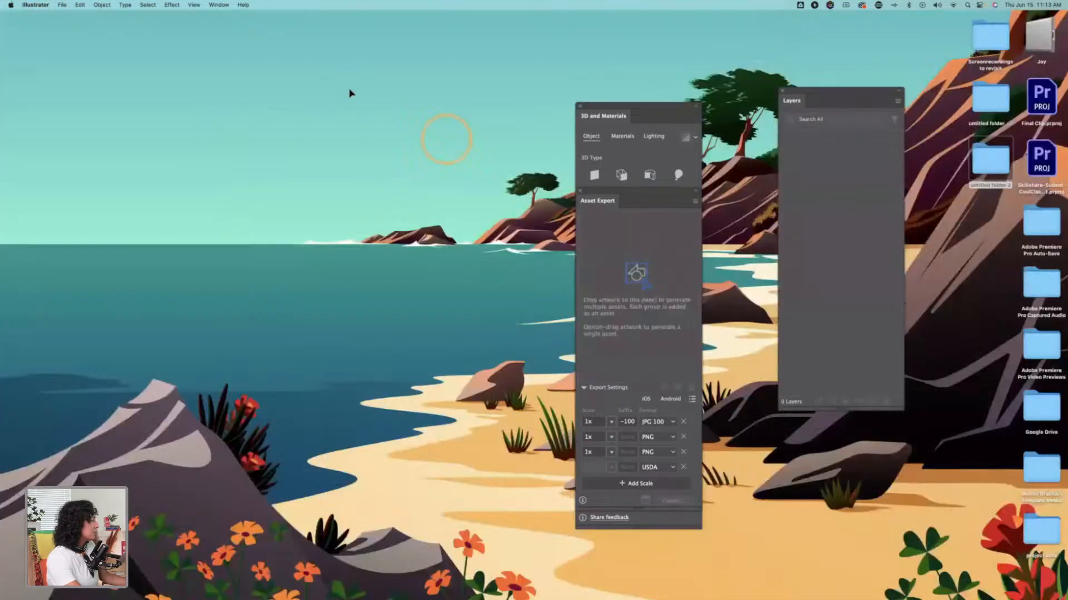
Step: Search the computer for "aero" and launch Adobe Aero
key("super+Tab")
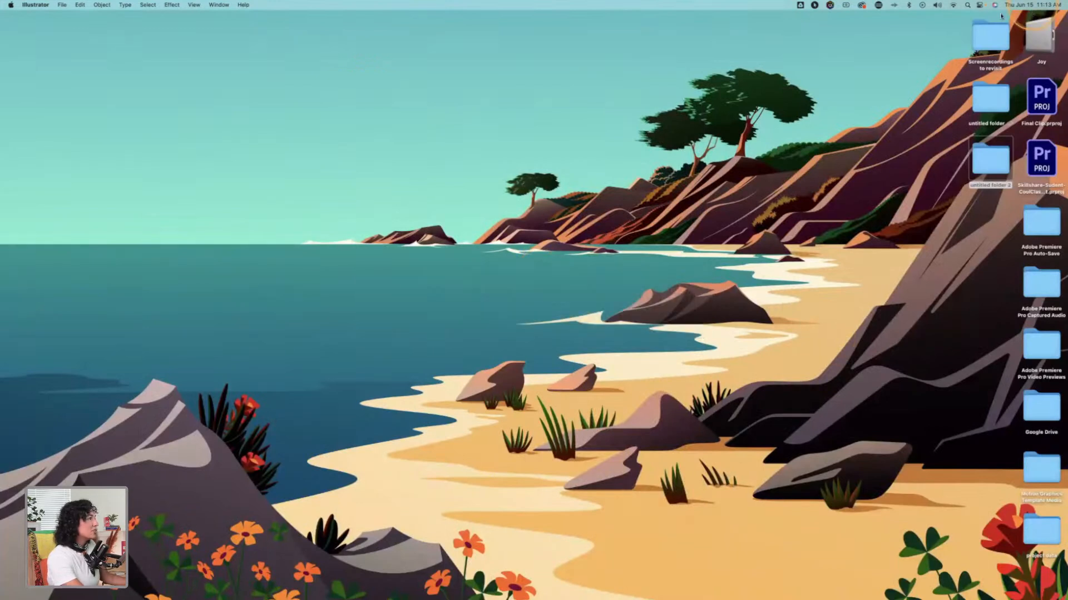
left_click(968, 5)
type("aero")
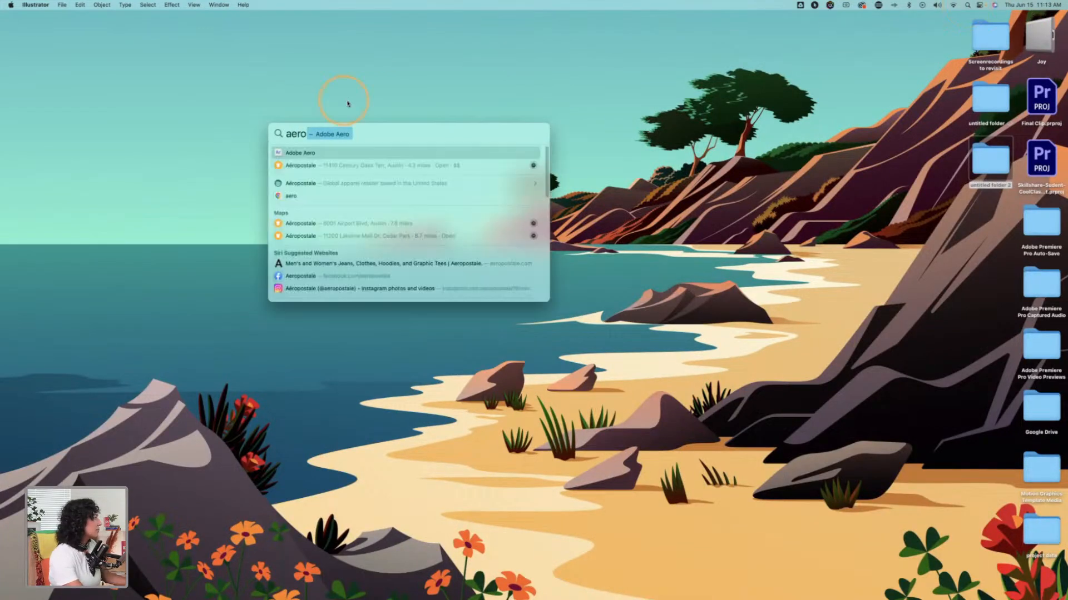
left_click(296, 151)
double_click(339, 156)
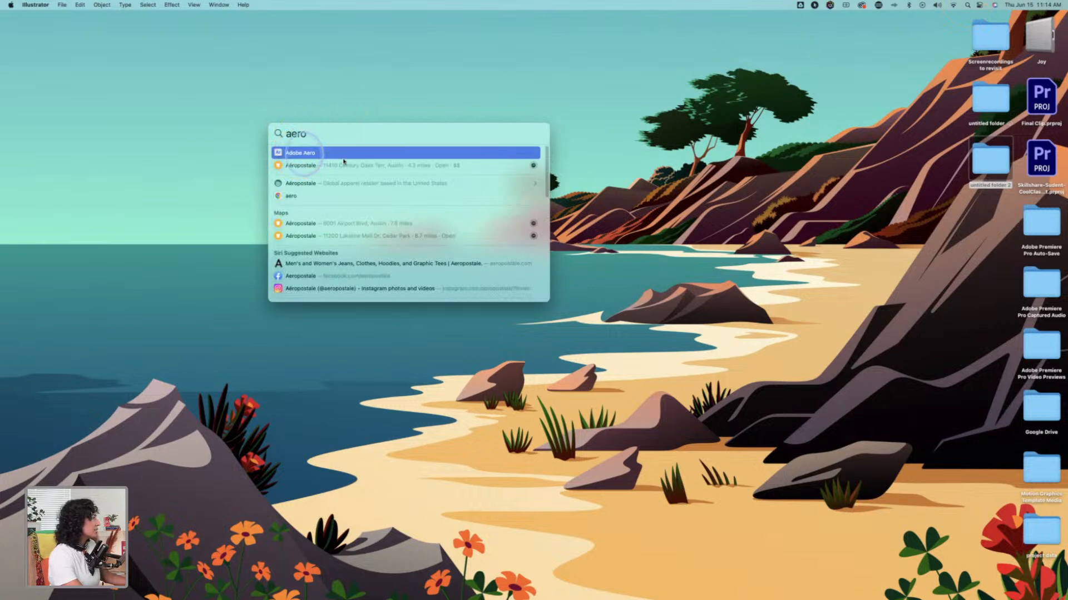
left_click(449, 272)
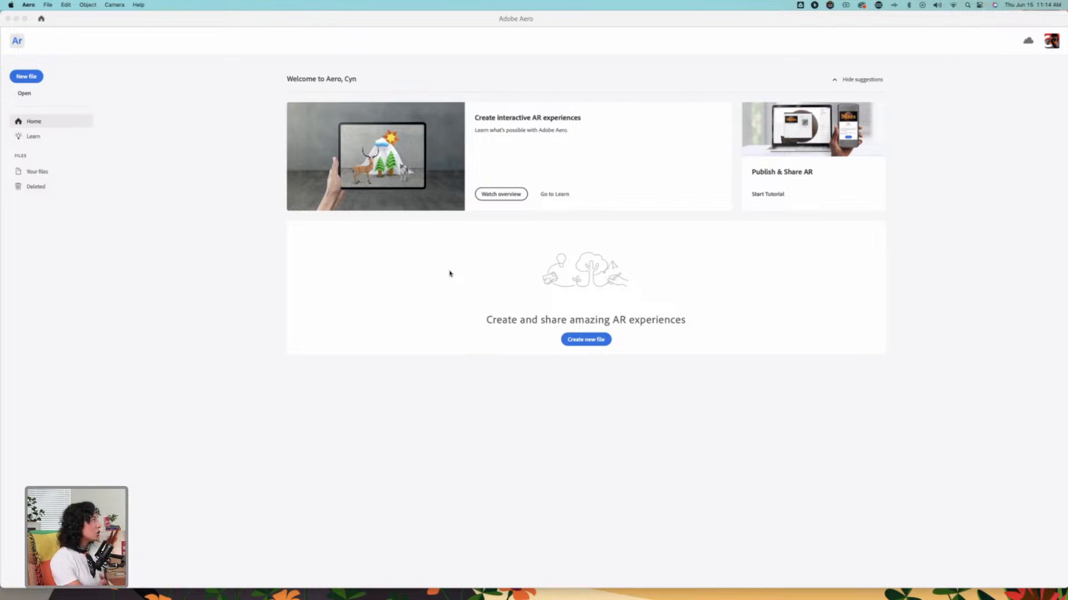
left_click(418, 284)
left_click(416, 255)
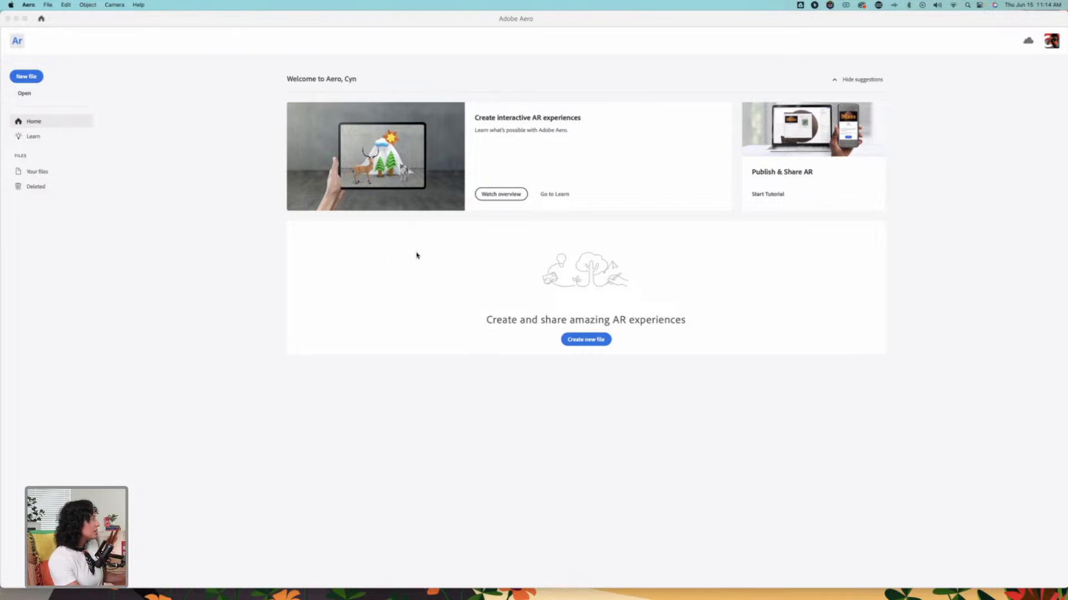
Step: Look through the getting-started tutorials in Aero's Learn section and return to the home screen
left_click(161, 137)
left_click(35, 122)
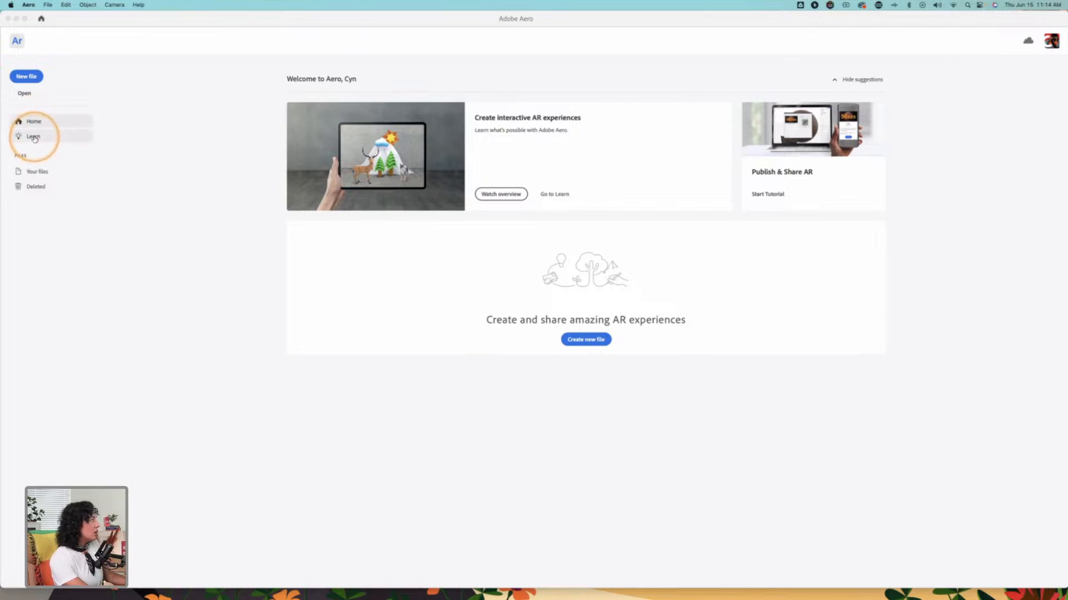
left_click(35, 138)
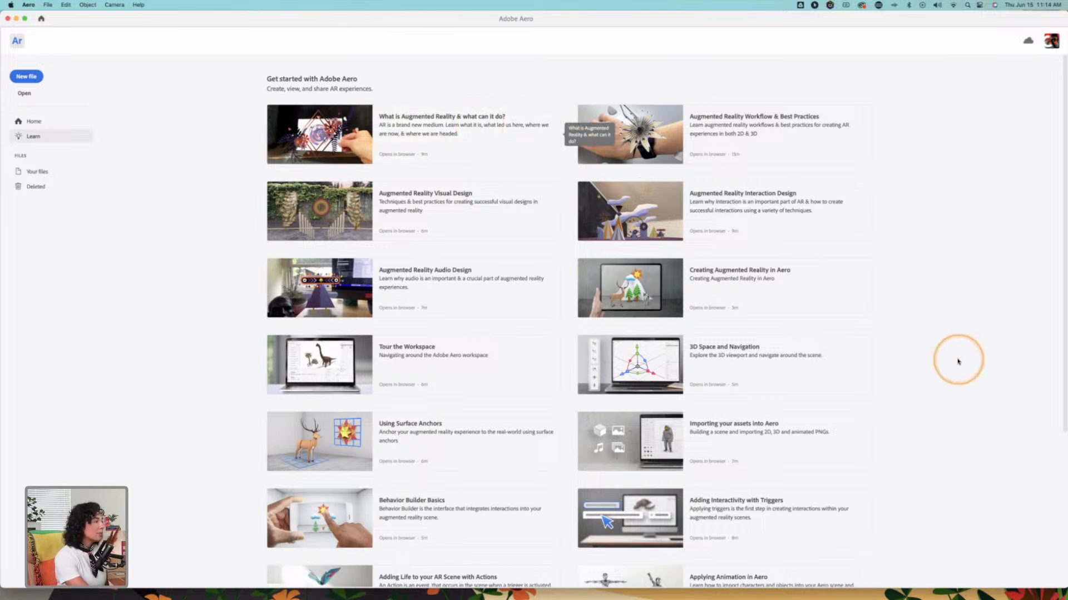
scroll(958, 362, "down", 5)
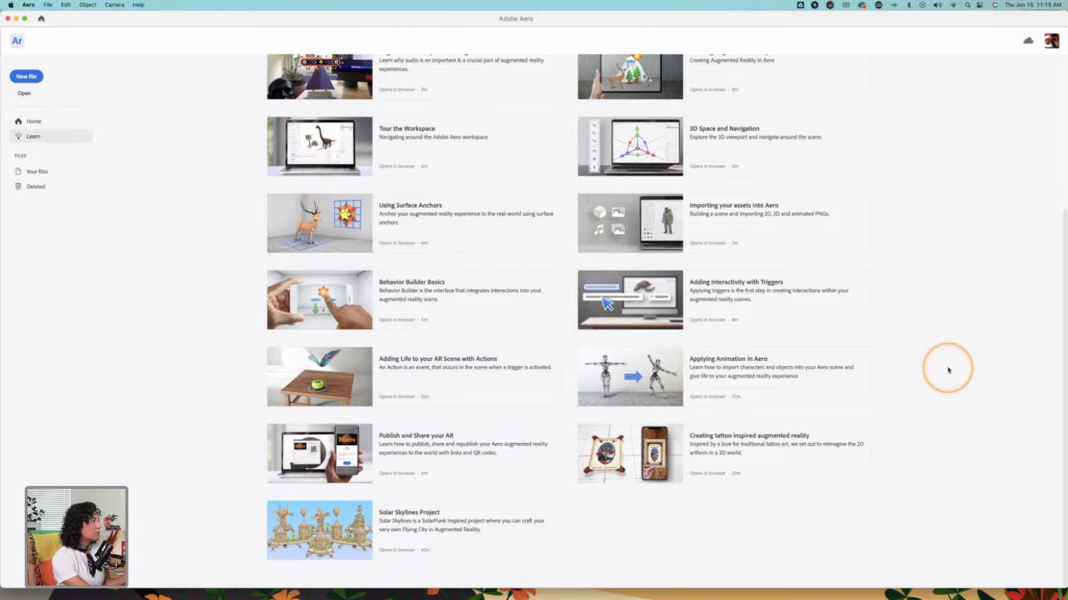
scroll(946, 369, "up", 5)
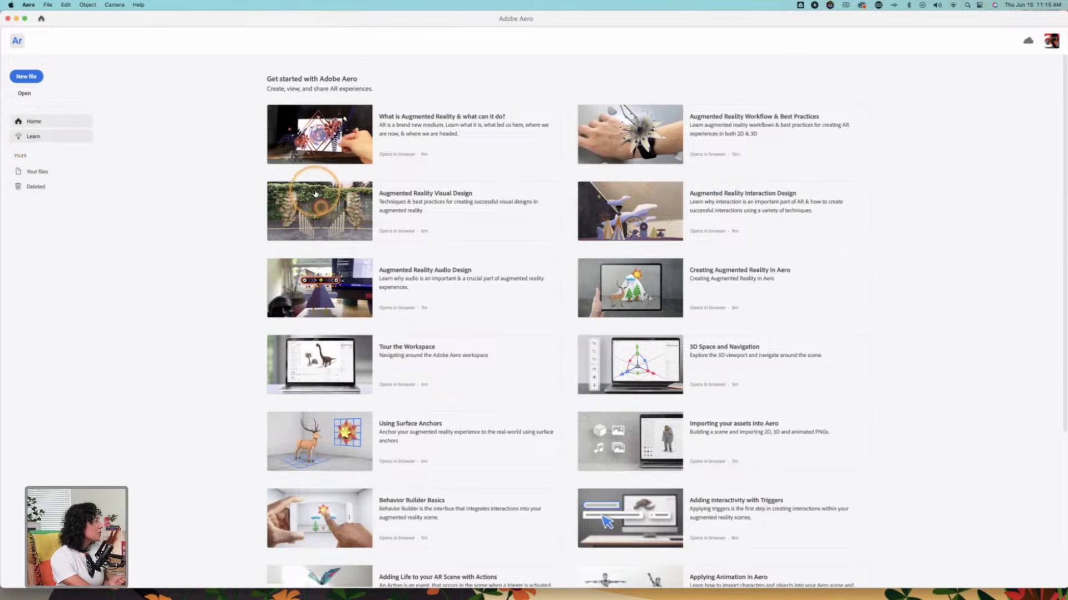
left_click(40, 123)
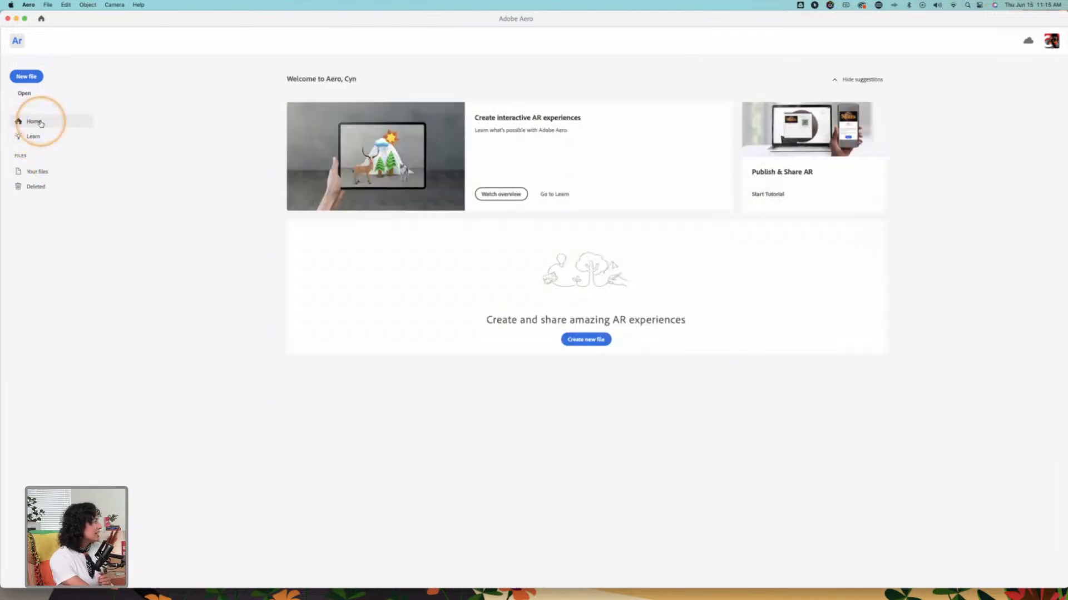
Step: Create a new AR project named "Adobe -Live Day 3"
left_click(593, 341)
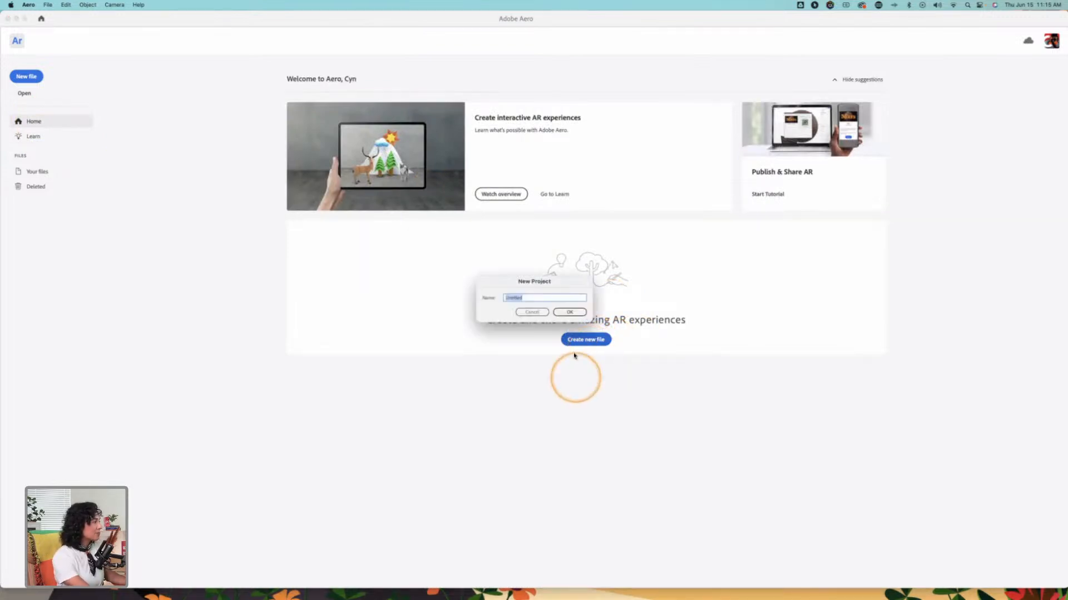
type("Adob")
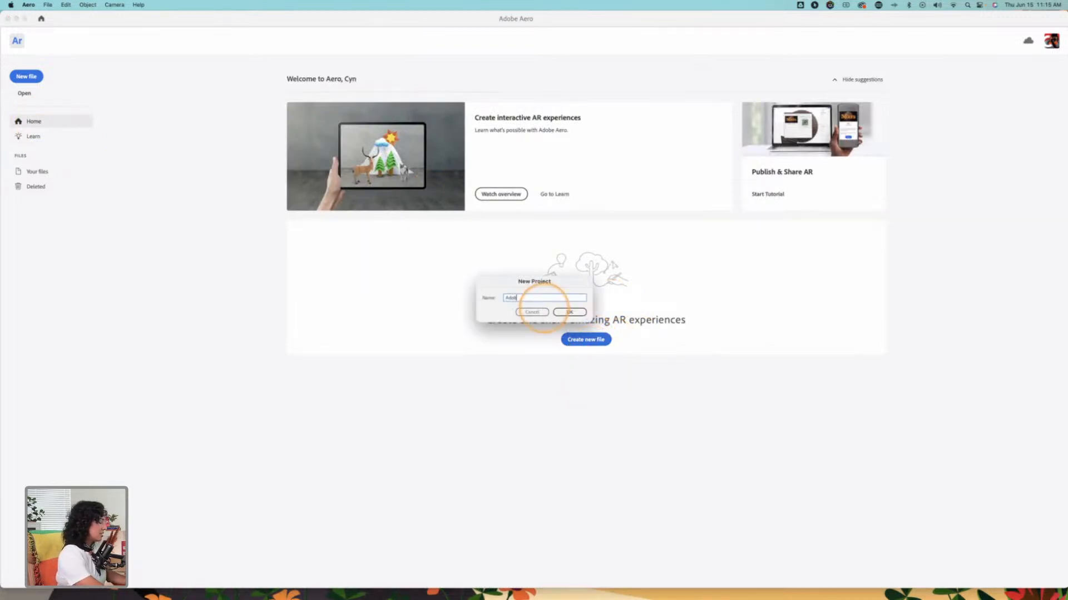
type("e -Live")
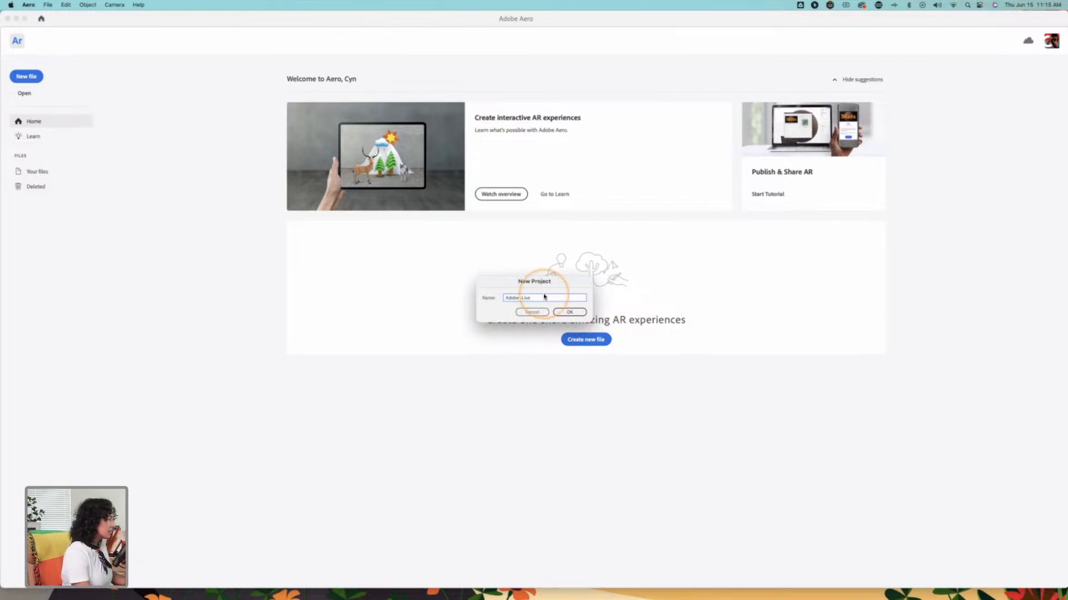
left_click(570, 312)
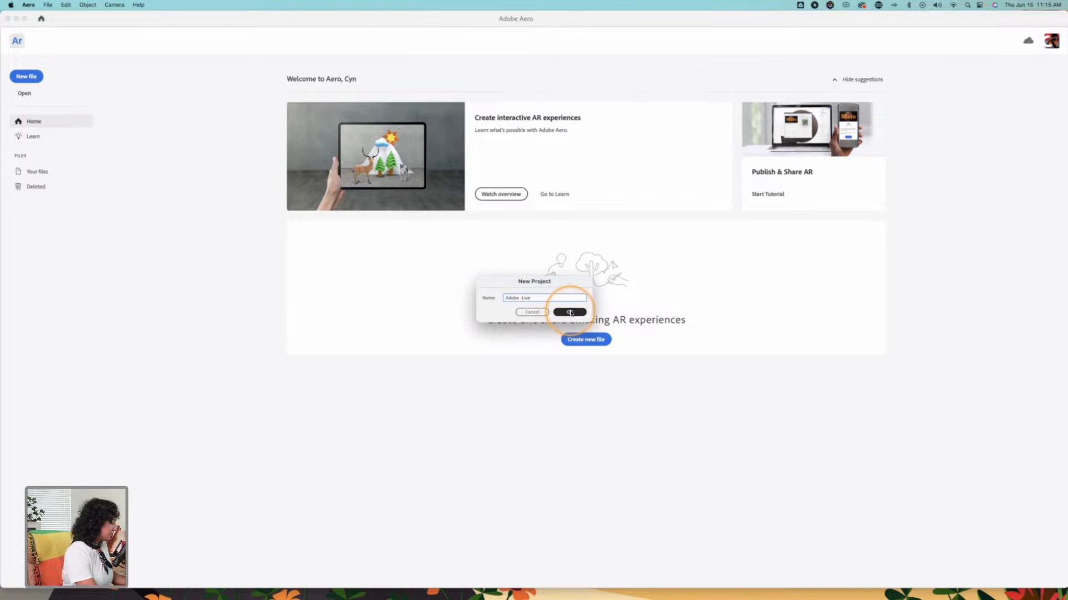
type("Day 3")
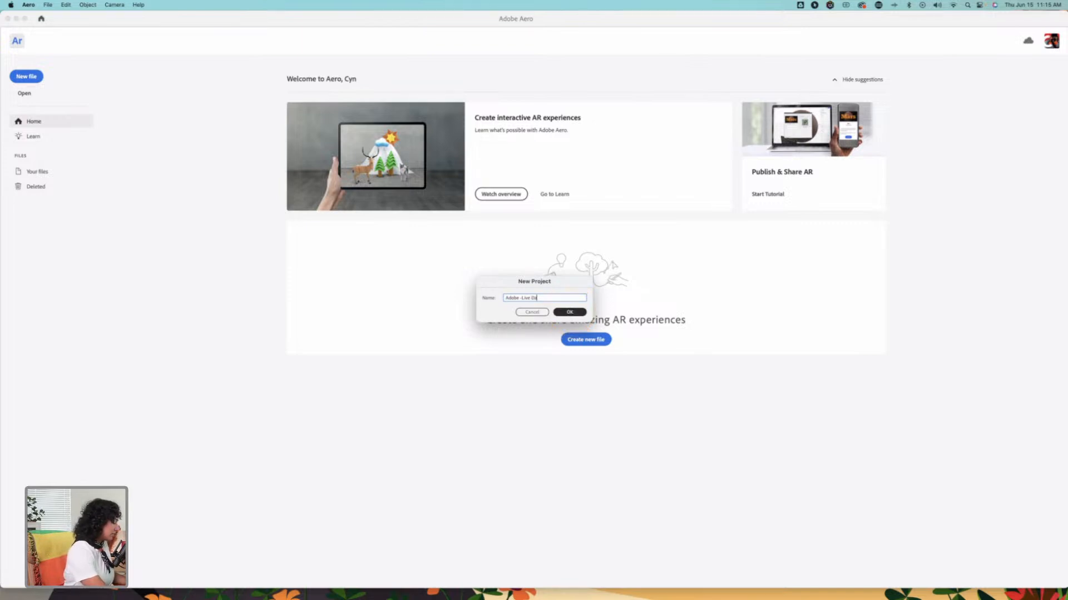
key("Return")
left_click(610, 300)
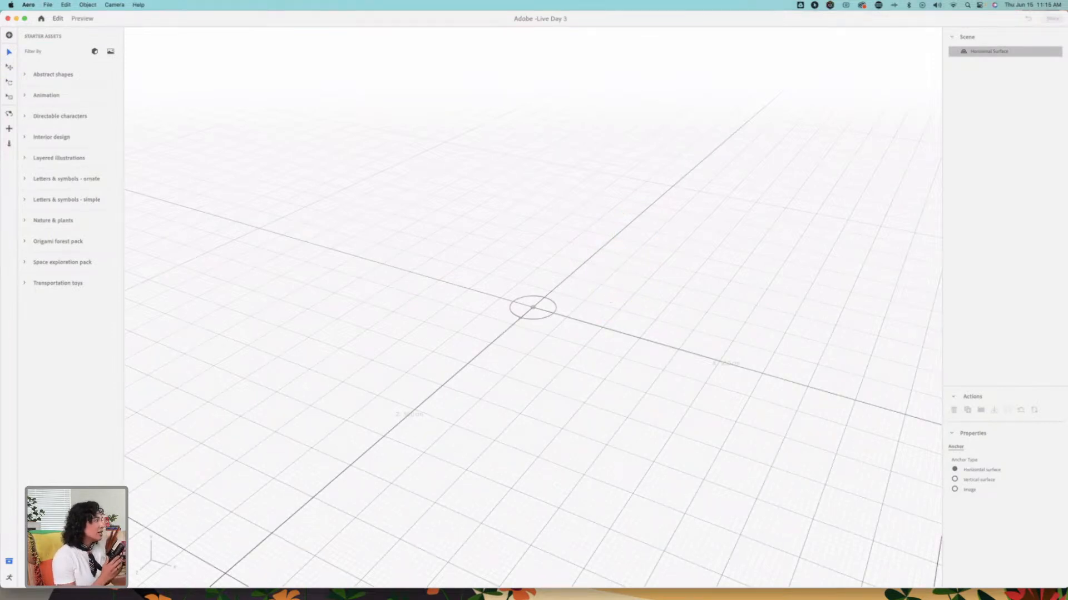
left_click(620, 283)
left_click(543, 295)
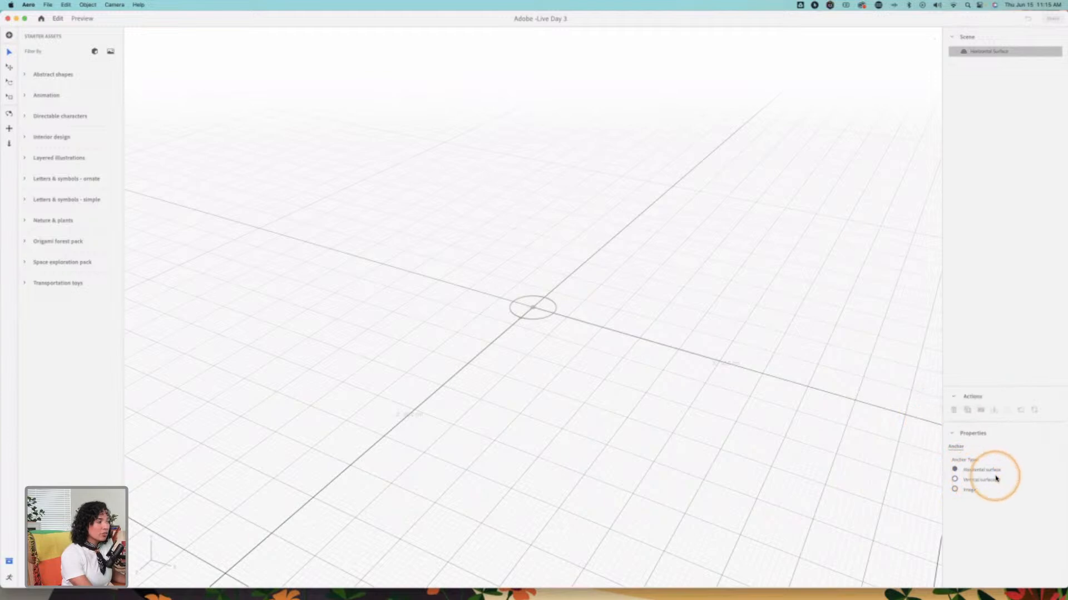
Step: Compare the horizontal surface, vertical surface and image anchor types, dismissing the image selection, and set the scene's anchor to Vertical surface
left_click(954, 480)
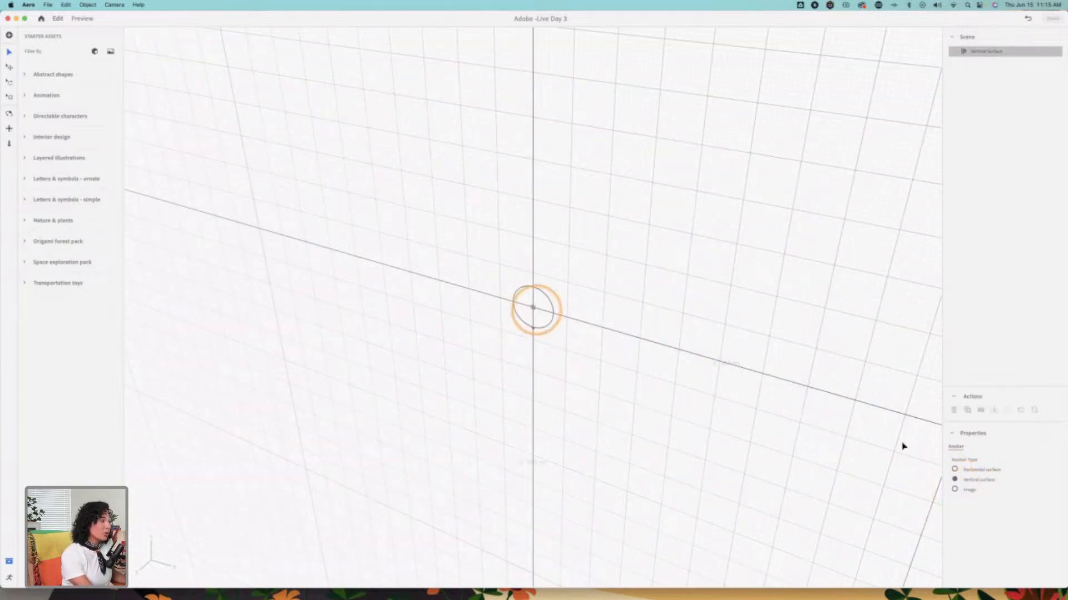
left_click(955, 489)
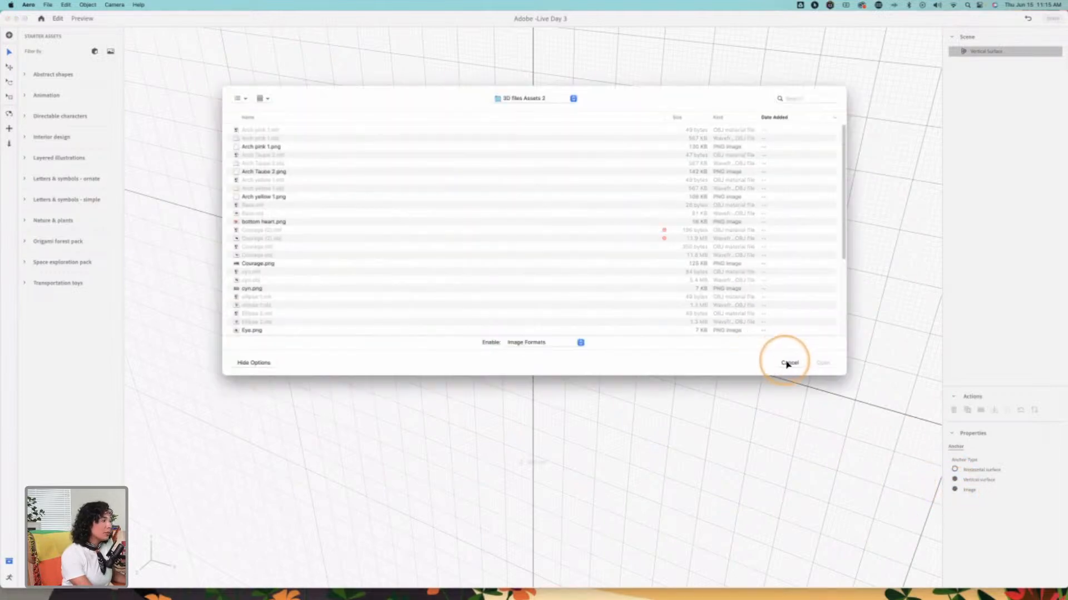
left_click(789, 362)
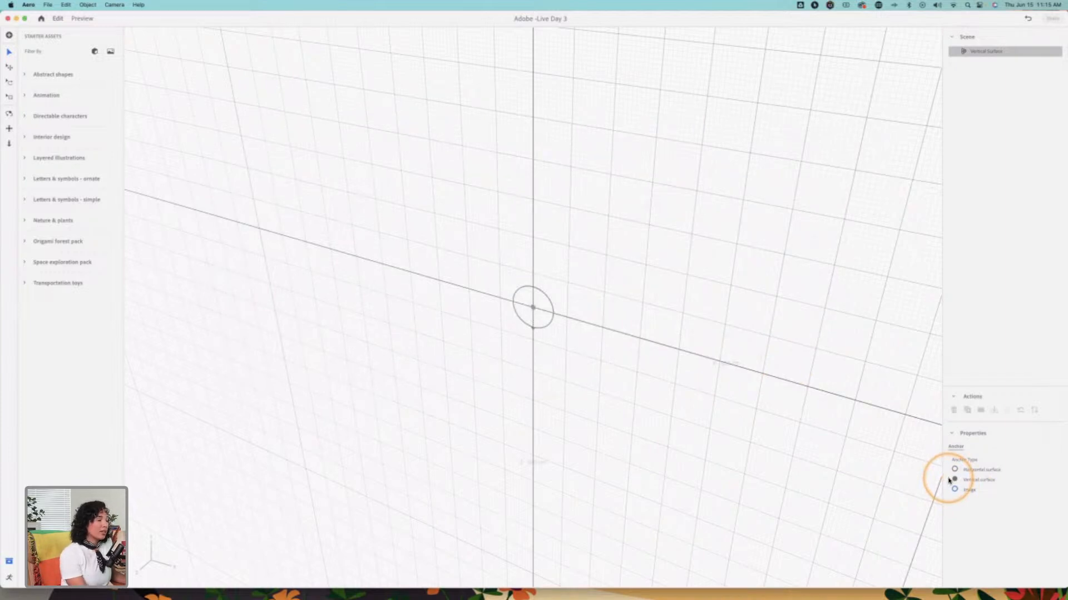
left_click(990, 470)
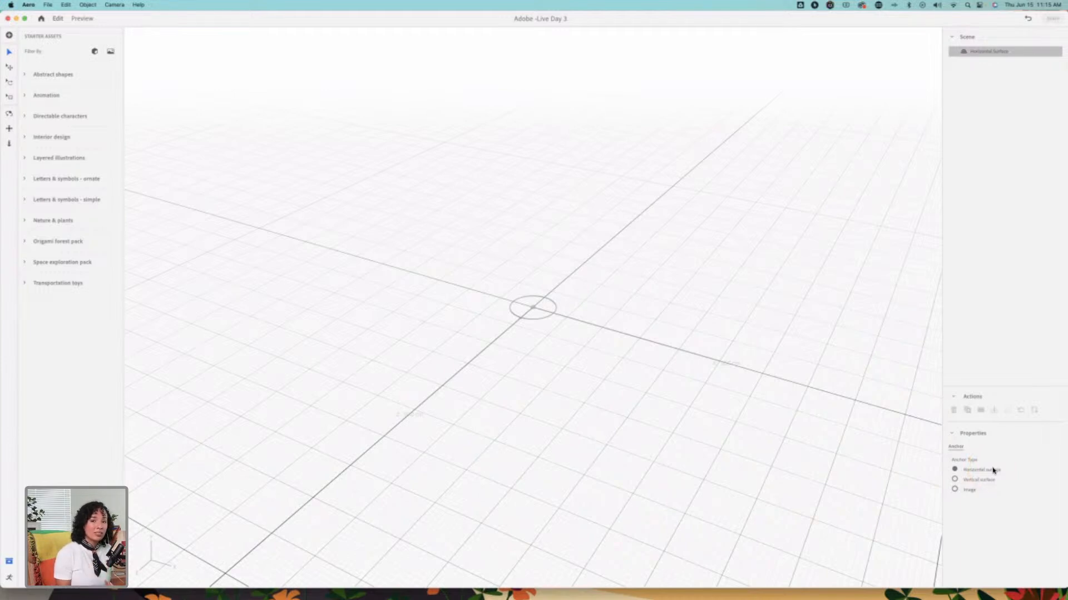
left_click(955, 481)
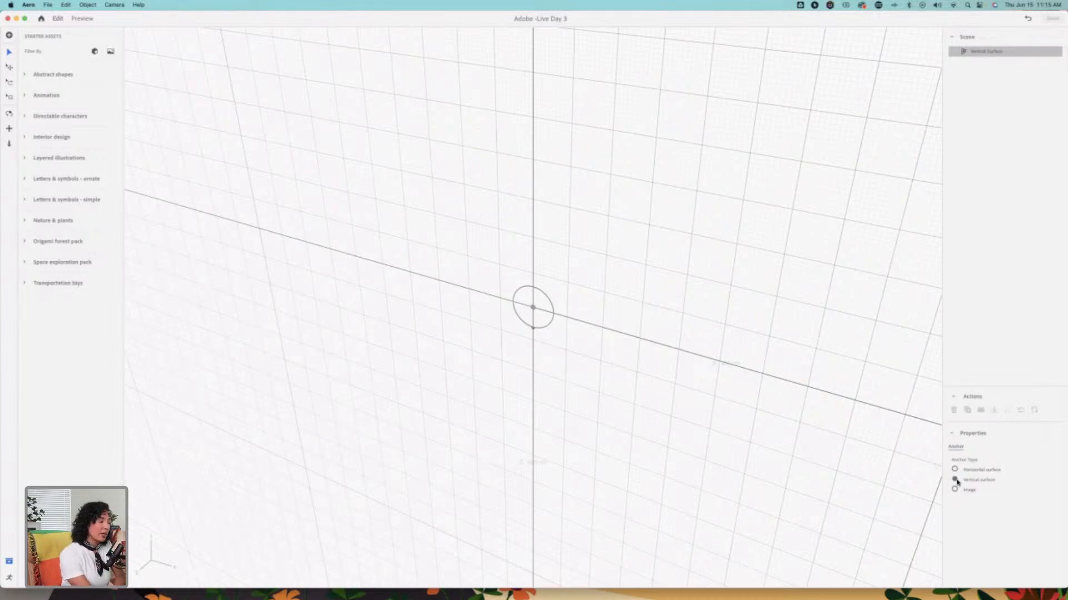
left_click(955, 490)
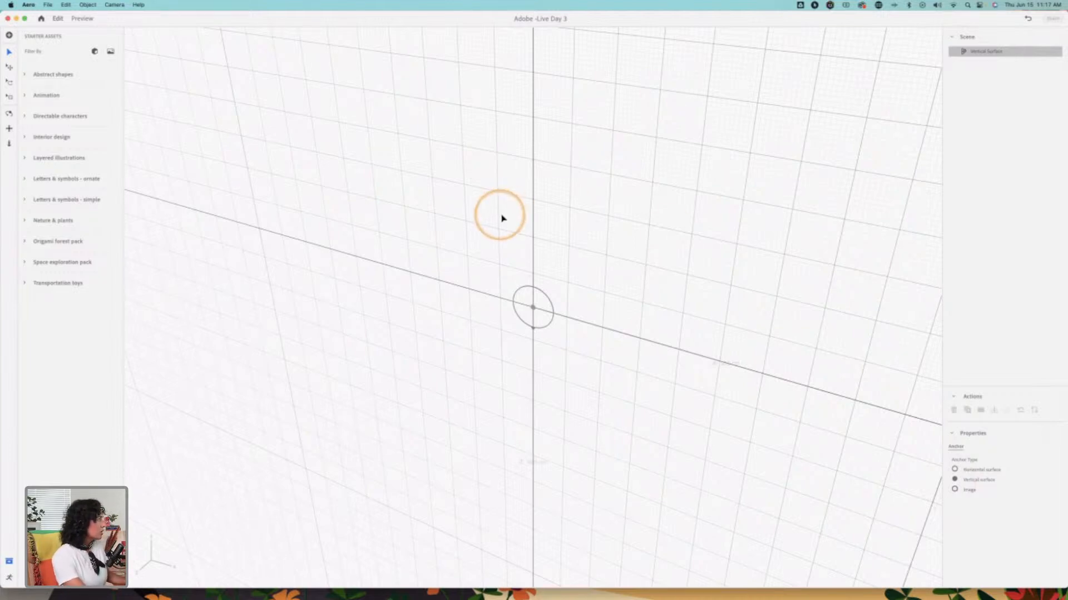
Step: Add the gold Knot from the Abstract shapes starter assets to the scene
left_click(25, 78)
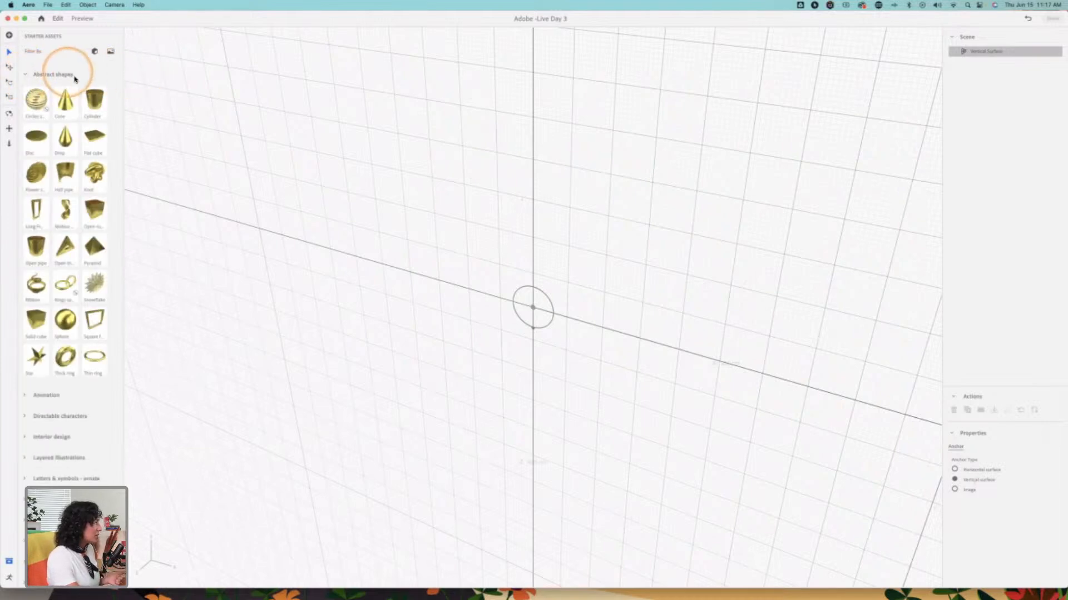
left_click(95, 173)
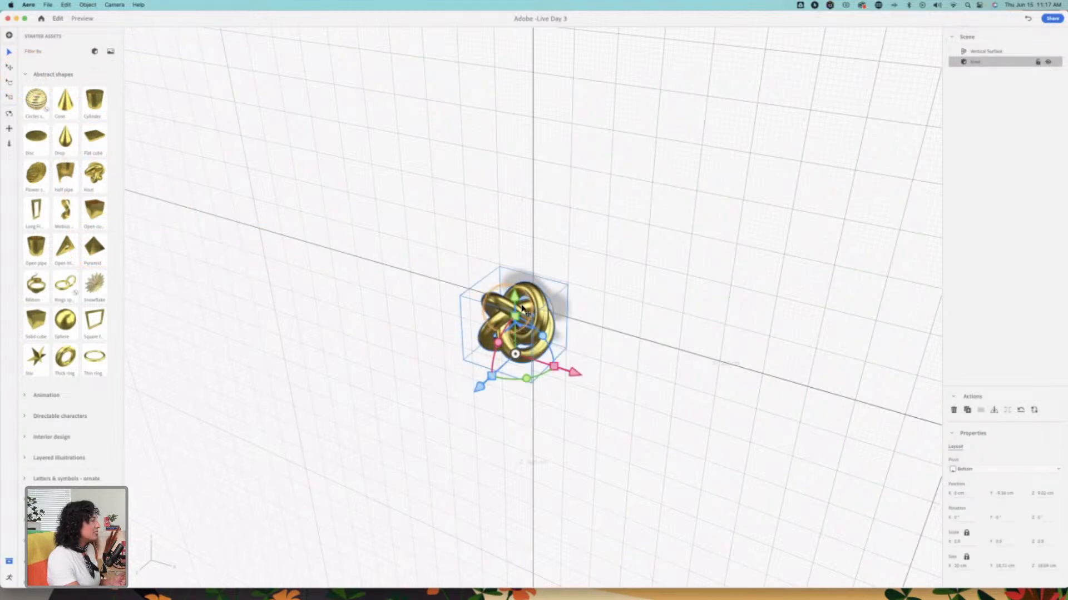
Step: Raise the gold Knot and place the Drop, Disc and Sphere from the Abstract shapes starter assets around it
left_click_drag(515, 298, 515, 261)
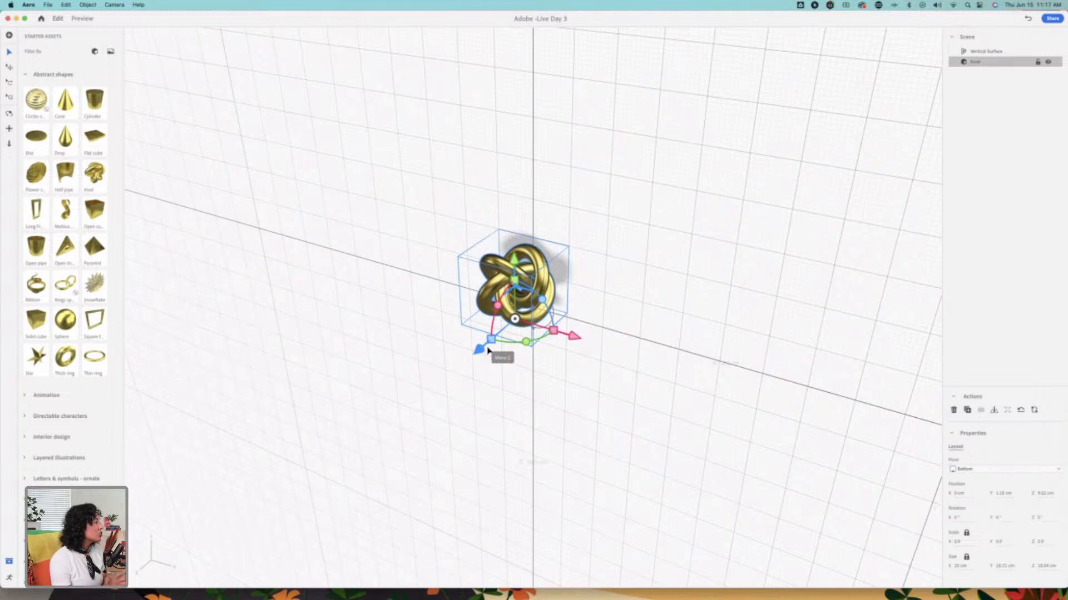
left_click(43, 141)
left_click_drag(501, 381, 434, 439)
left_click_drag(464, 354, 455, 166)
left_click_drag(518, 262, 464, 260)
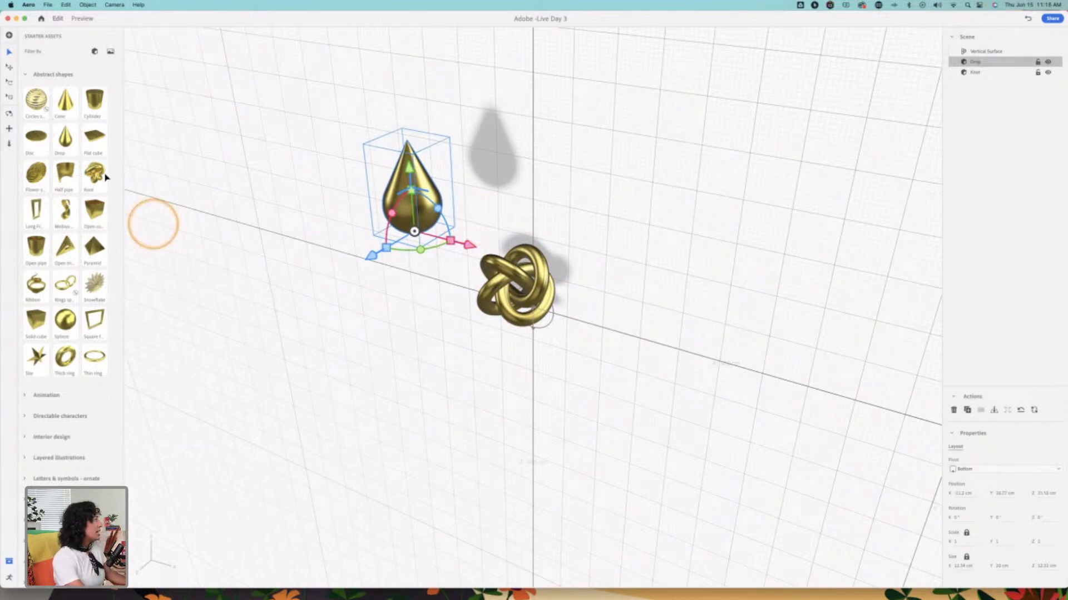
left_click_drag(38, 142, 417, 417)
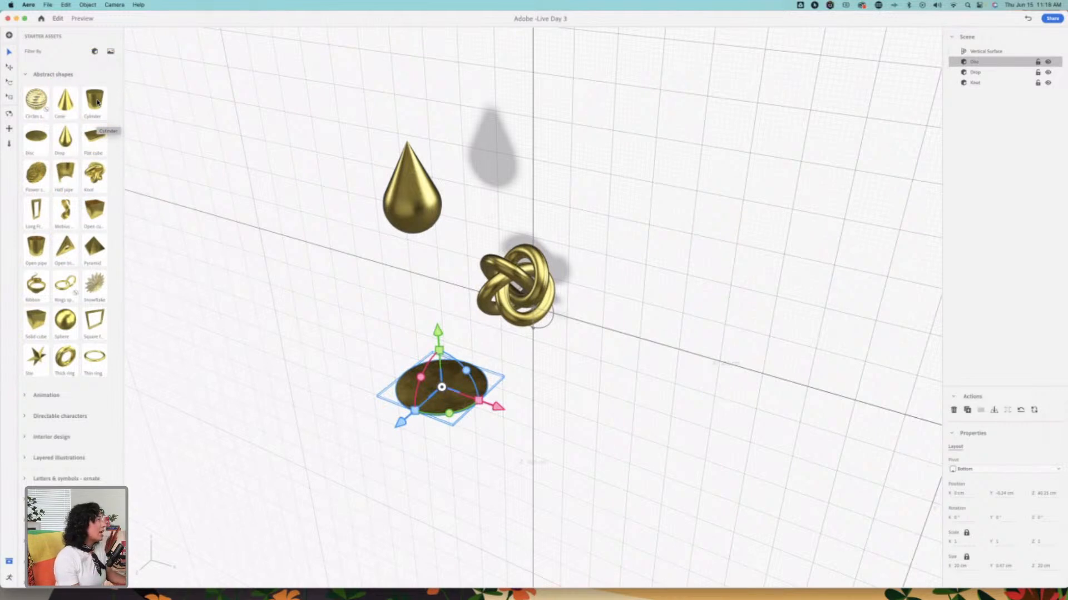
left_click_drag(65, 321, 702, 401)
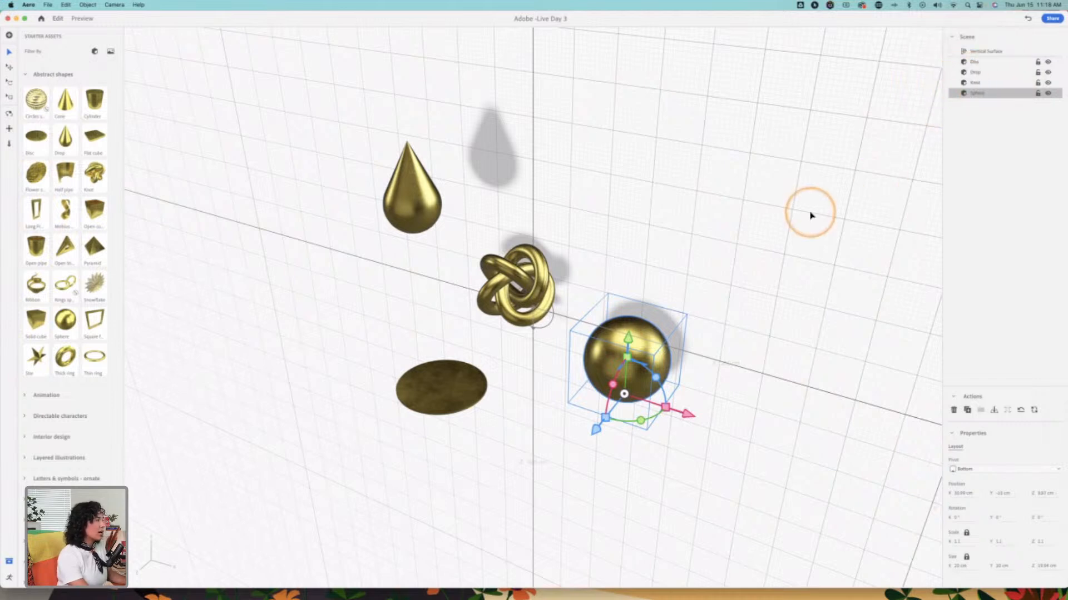
Step: Delete the Sphere, Knot, Drop and Disc so that only the anchor remains in the scene
key("Delete")
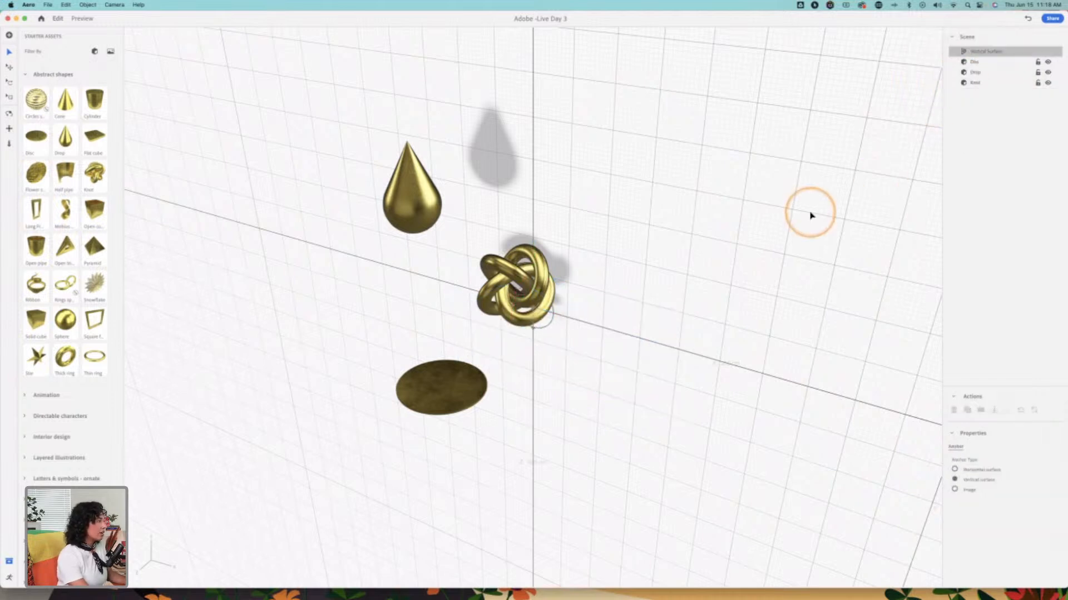
left_click(533, 294)
left_click(436, 213)
key("Delete")
left_click(470, 389)
key("Delete")
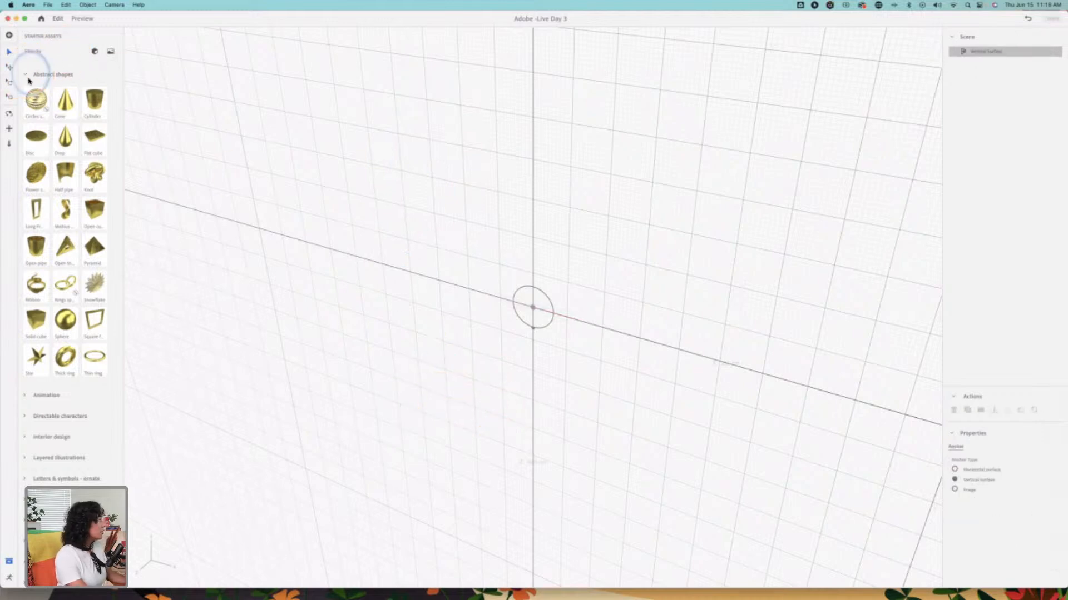
Step: Try out the animated robot from the Animation starter assets in the scene and remove it
left_click(23, 75)
left_click(28, 97)
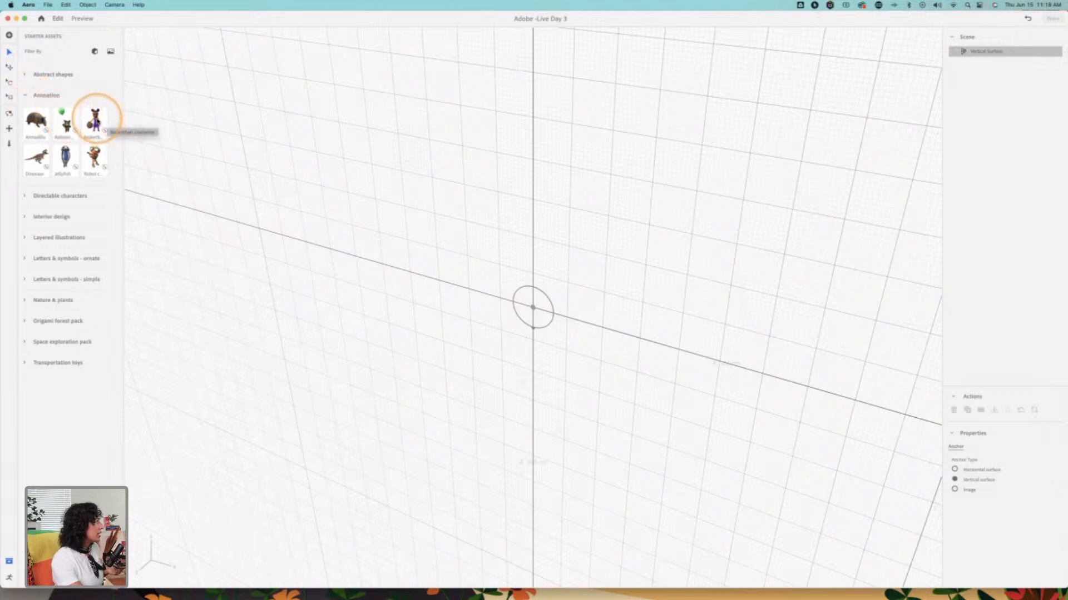
left_click(93, 156)
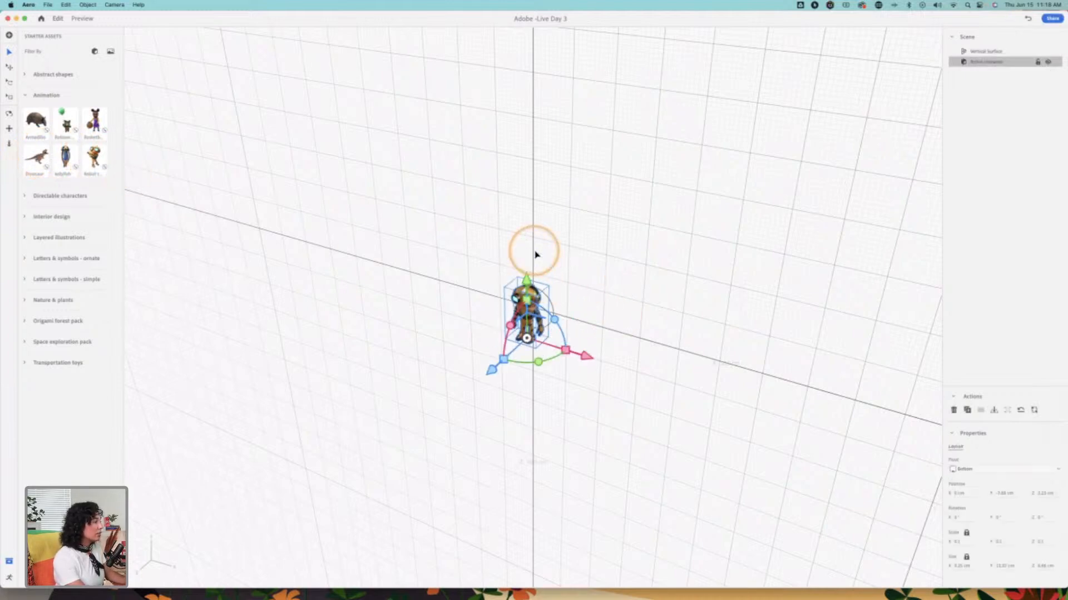
key("Delete")
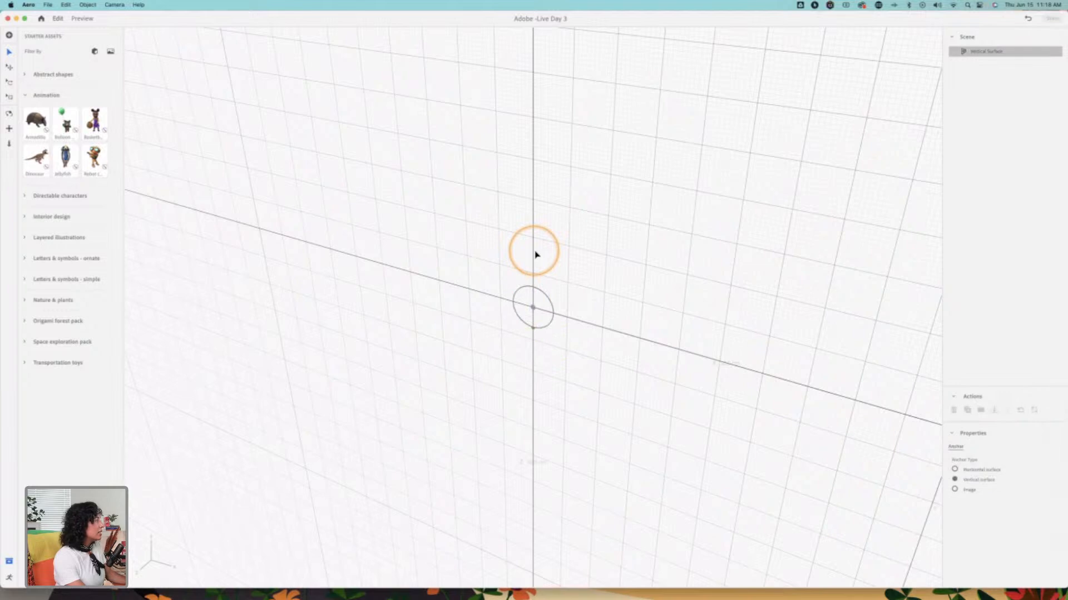
Step: Try out the Amelia directable character, raising it and scaling it up to 0.4, and remove it from the scene
left_click(25, 196)
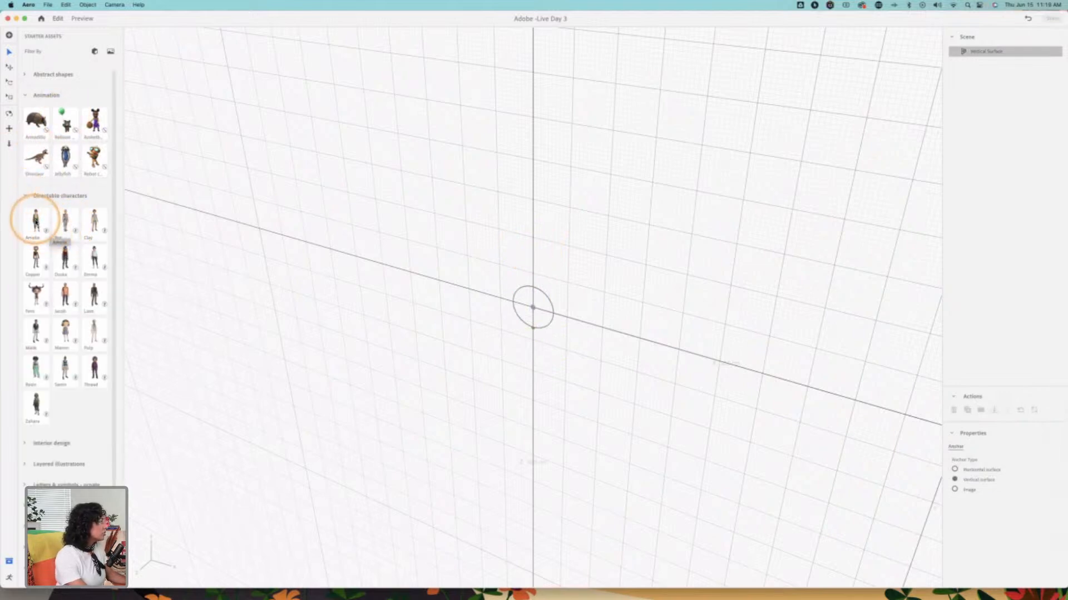
left_click(39, 225)
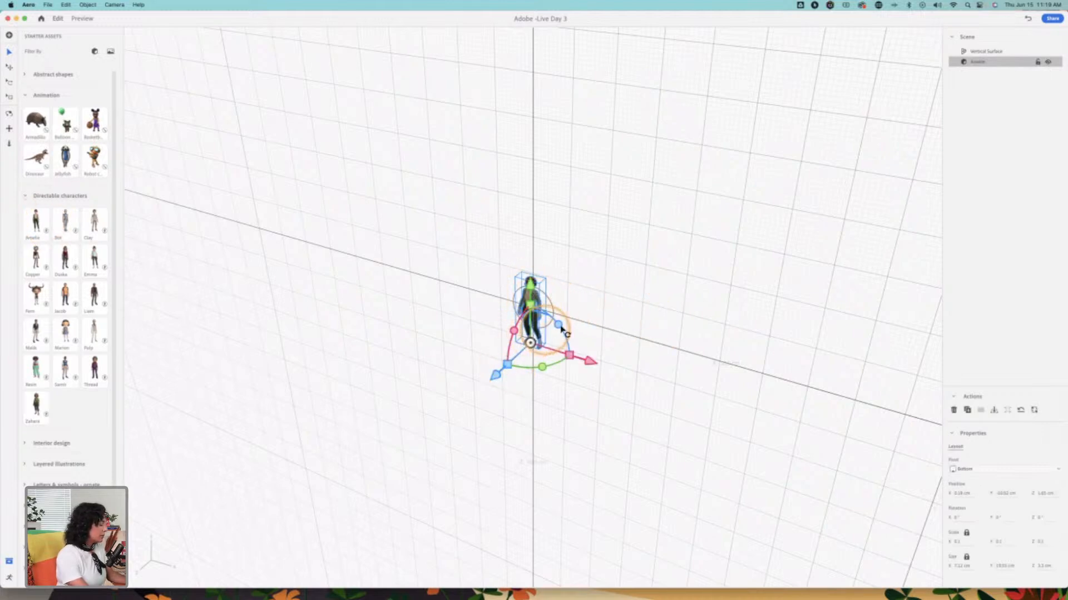
left_click_drag(532, 284, 536, 245)
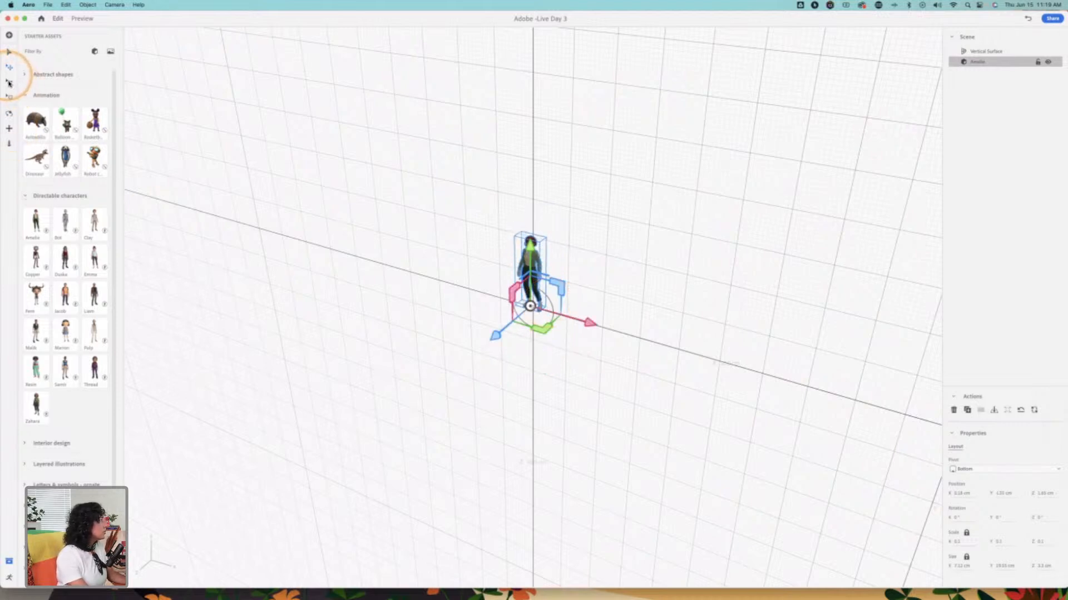
left_click(9, 97)
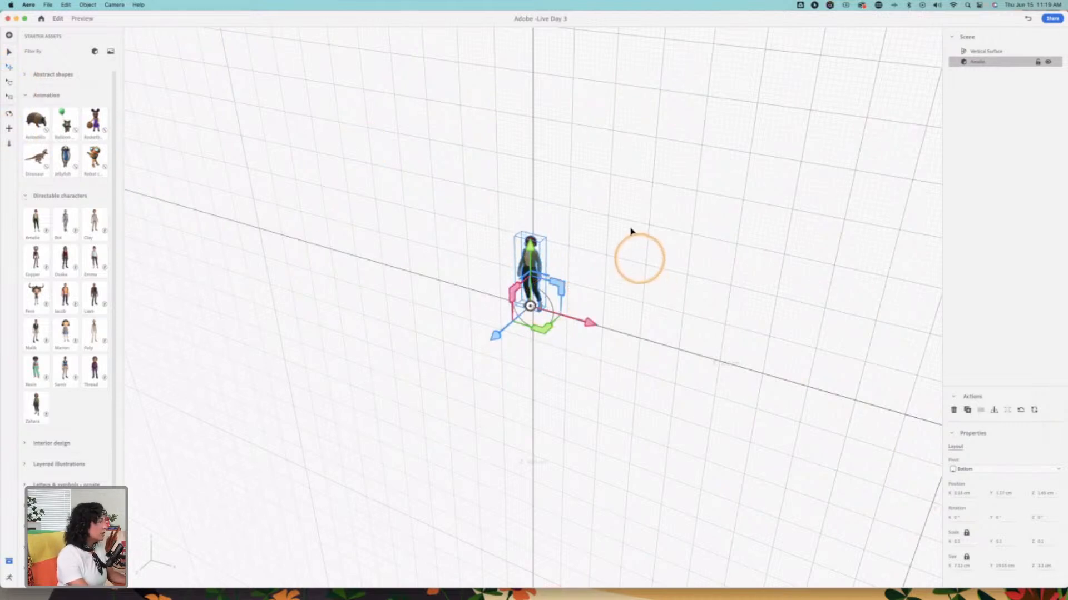
left_click_drag(532, 248, 610, 91)
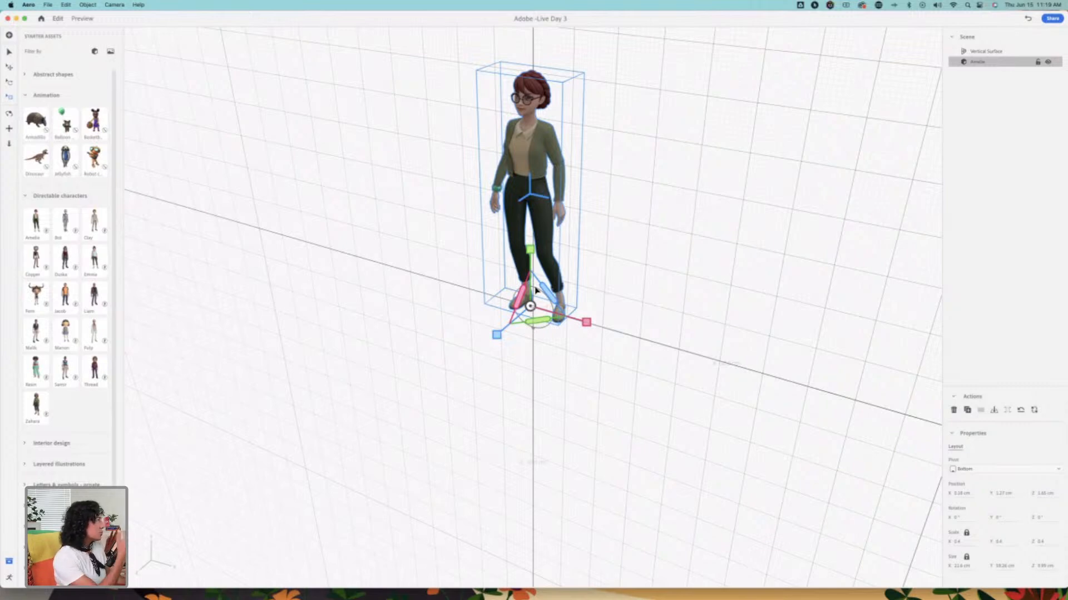
key("BackSpace")
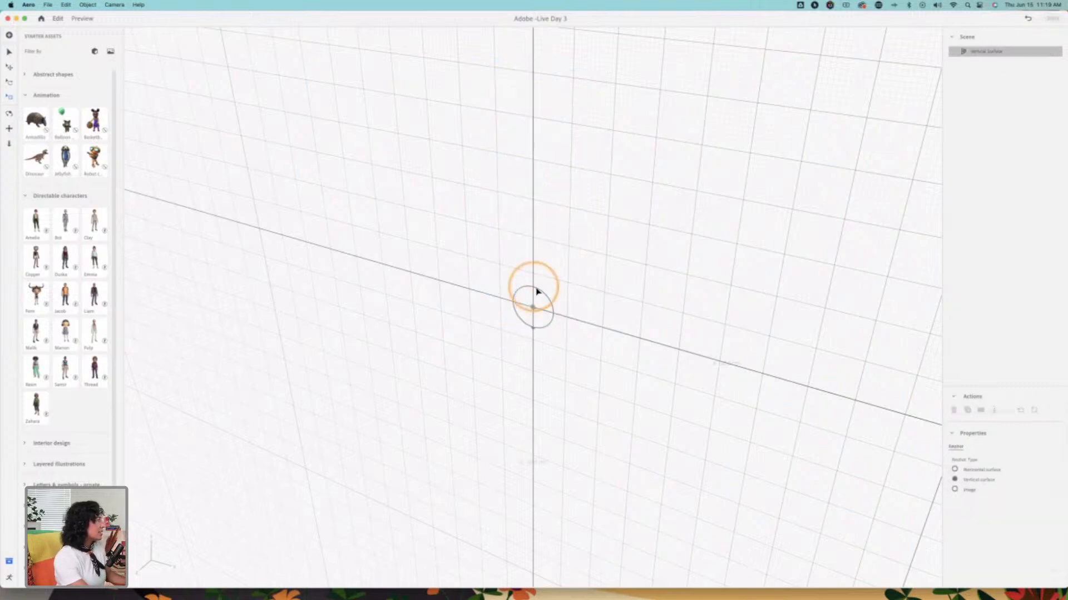
Step: Look through the simple Letters & symbols, Nature & plants and Origami forest pack starter assets
left_click(26, 195)
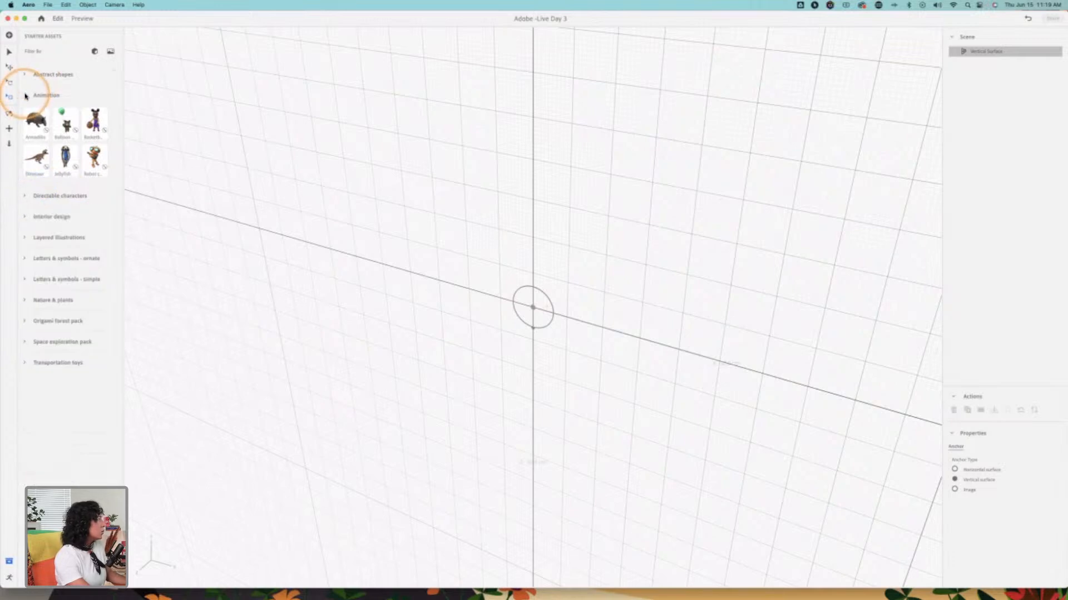
left_click(34, 95)
left_click(27, 200)
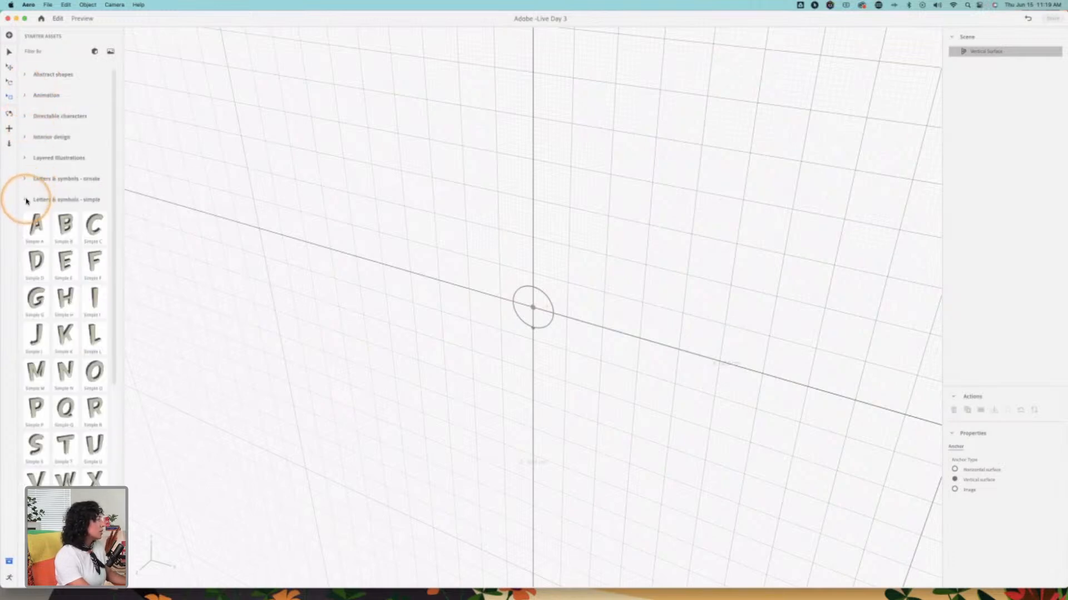
left_click(26, 200)
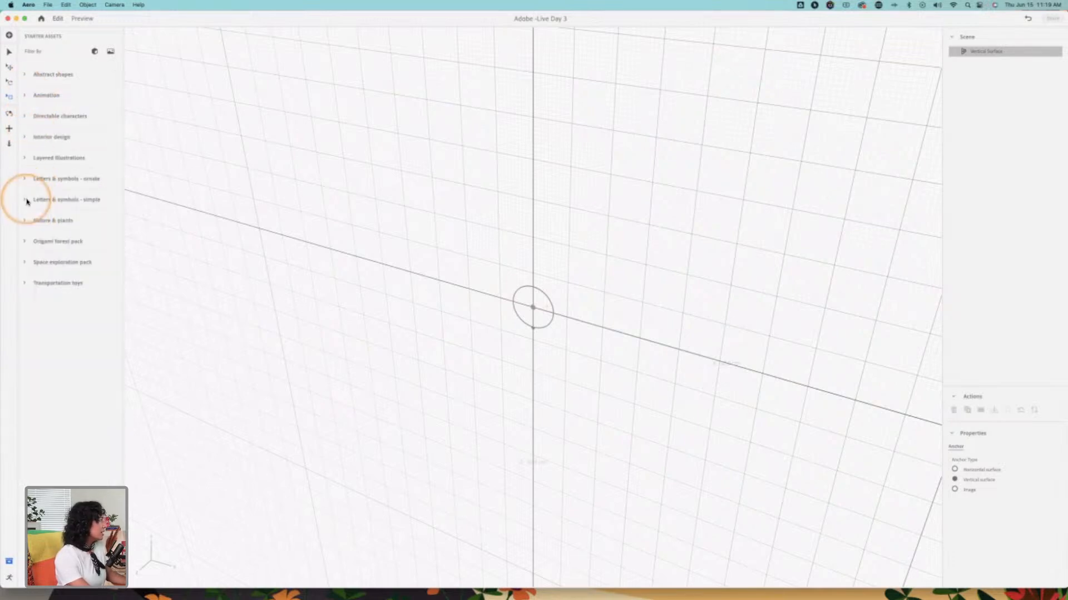
left_click(26, 221)
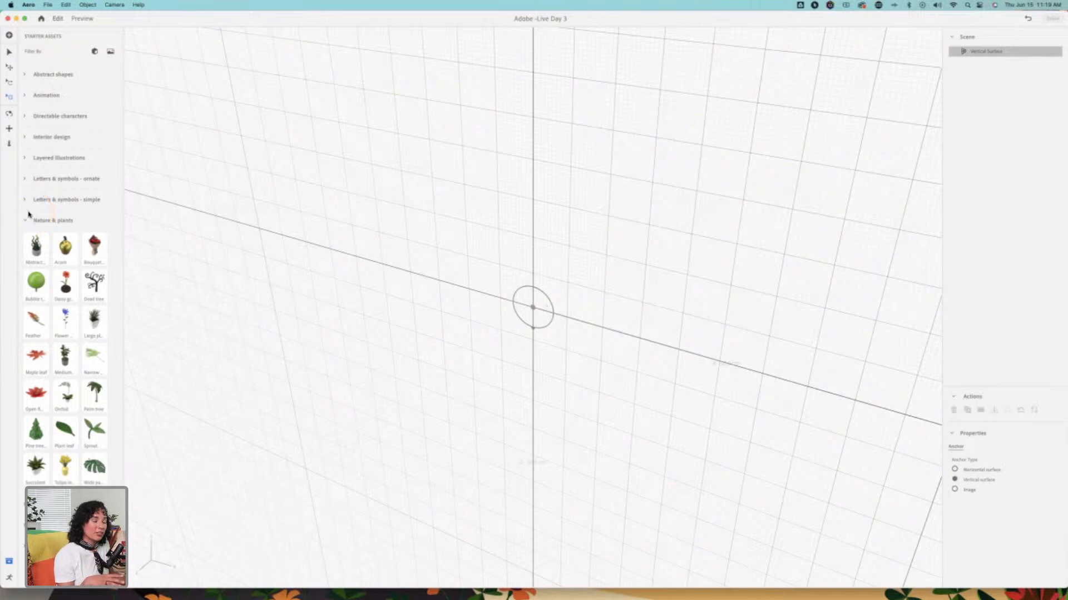
left_click(25, 221)
left_click(24, 242)
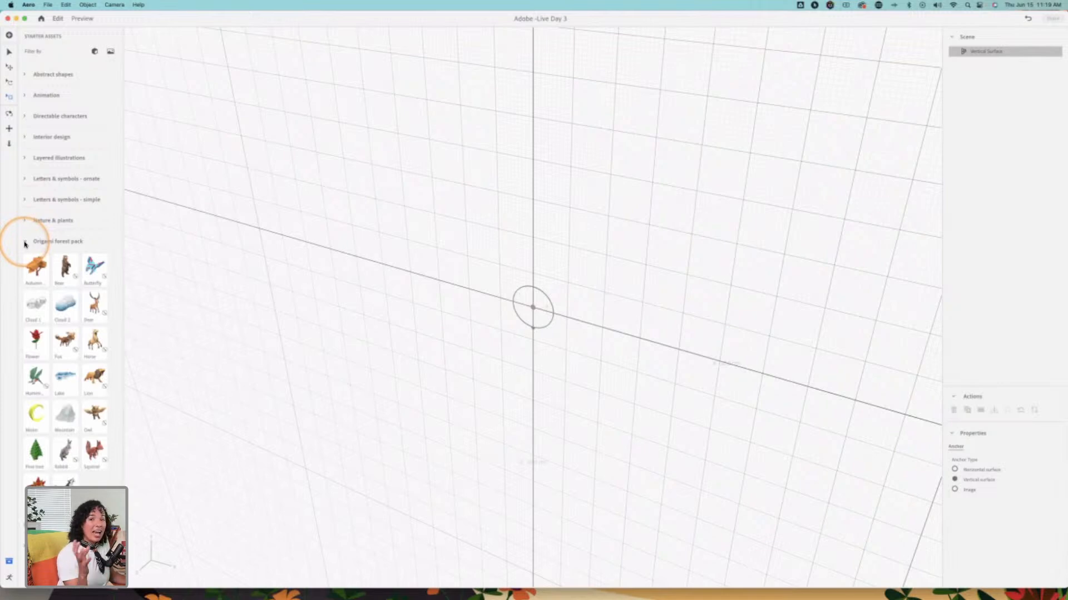
left_click(25, 243)
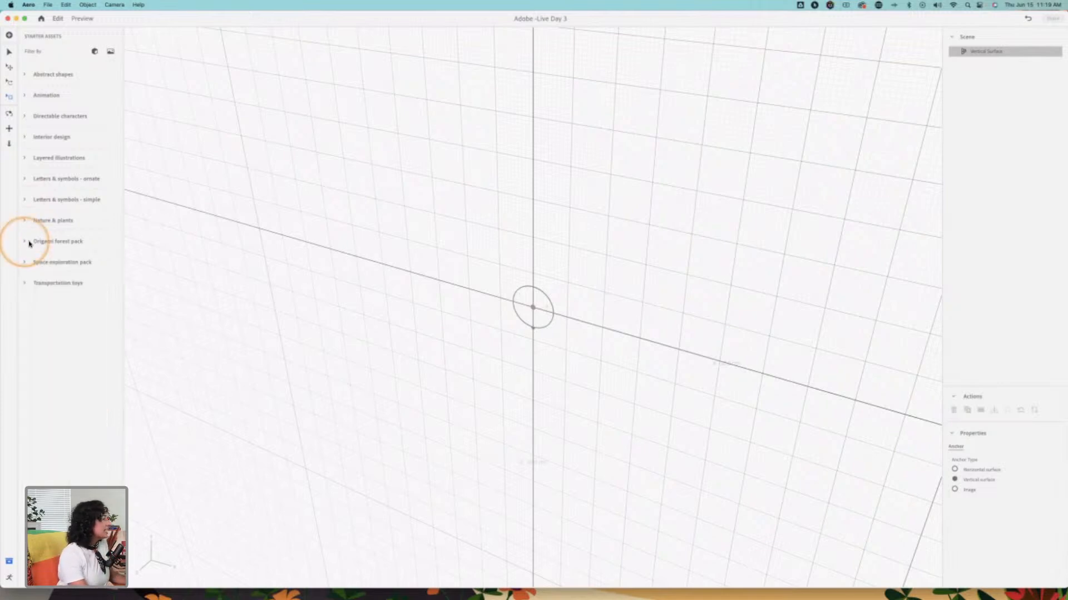
Step: Set the scene's anchor to Horizontal surface and import heartpride2.psd from the Working file folder inside Adobe Aero, previewing it first
left_click(956, 470)
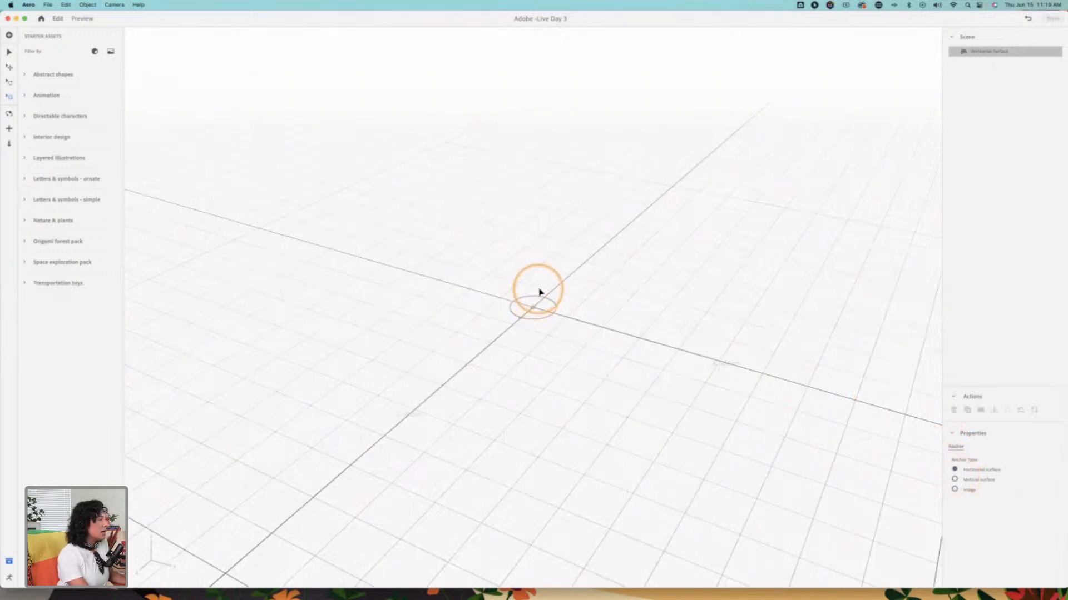
left_click(10, 35)
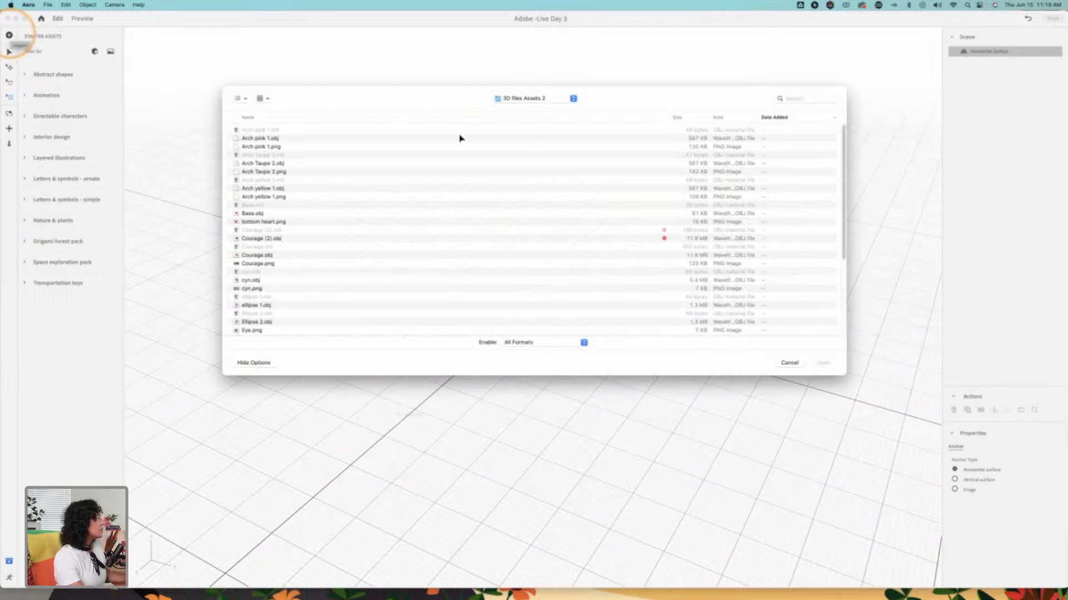
left_click(529, 98)
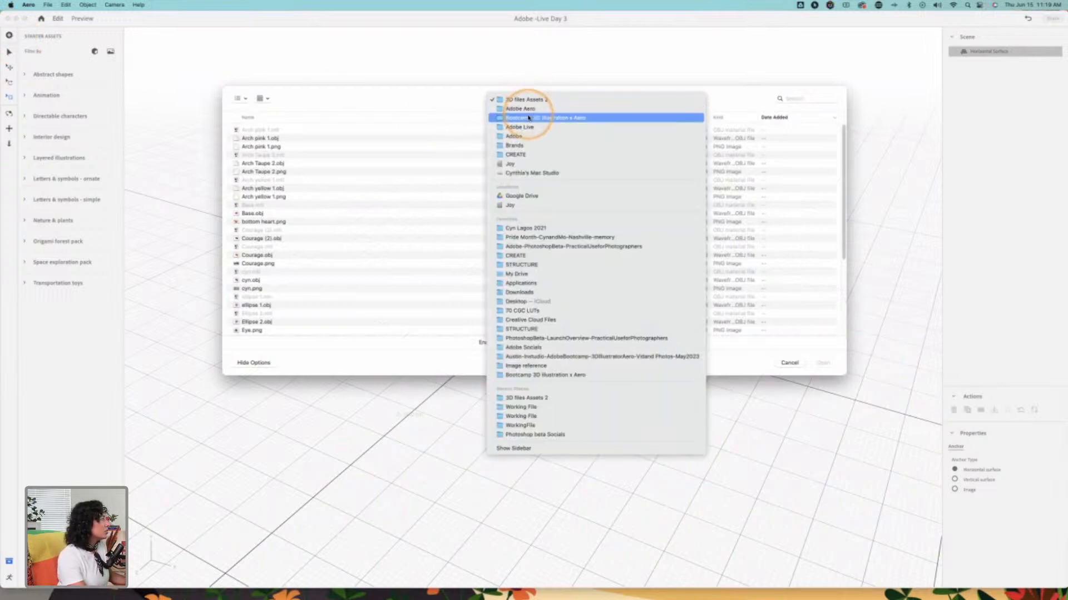
left_click(528, 109)
left_click(230, 154)
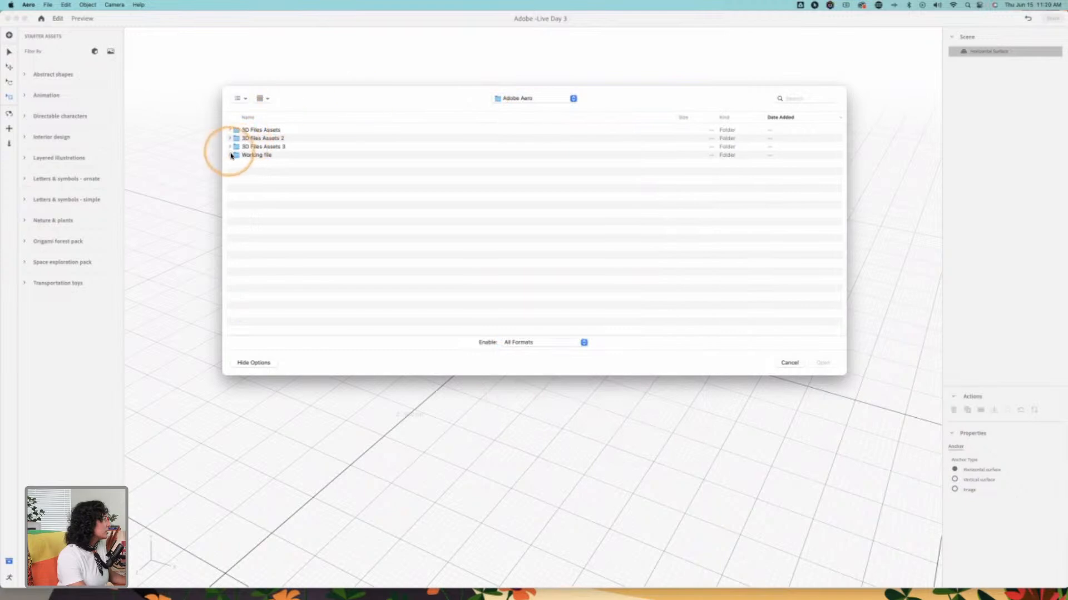
left_click(273, 180)
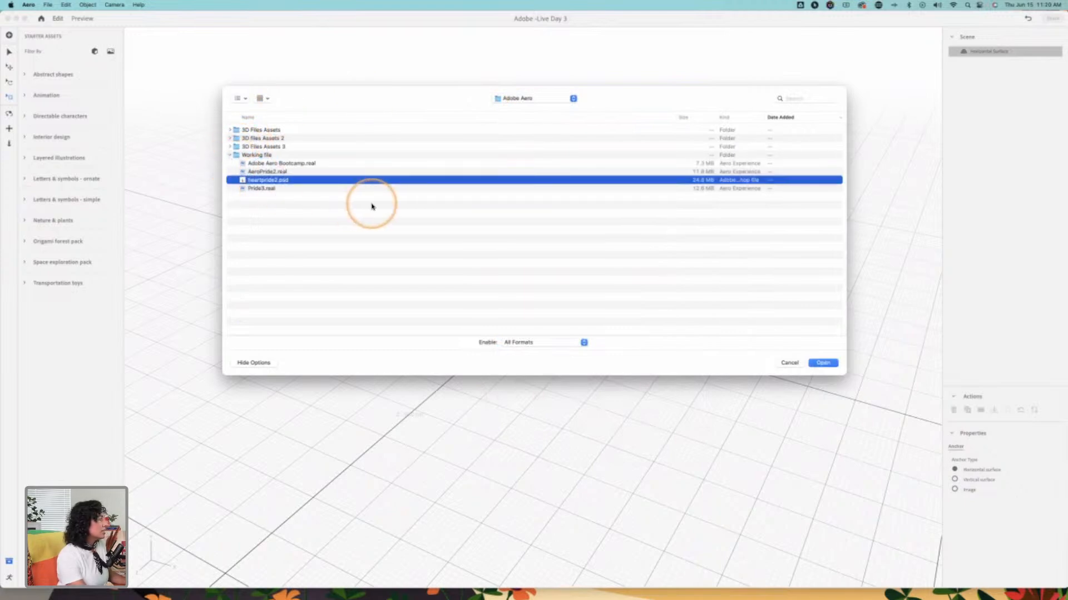
key("space")
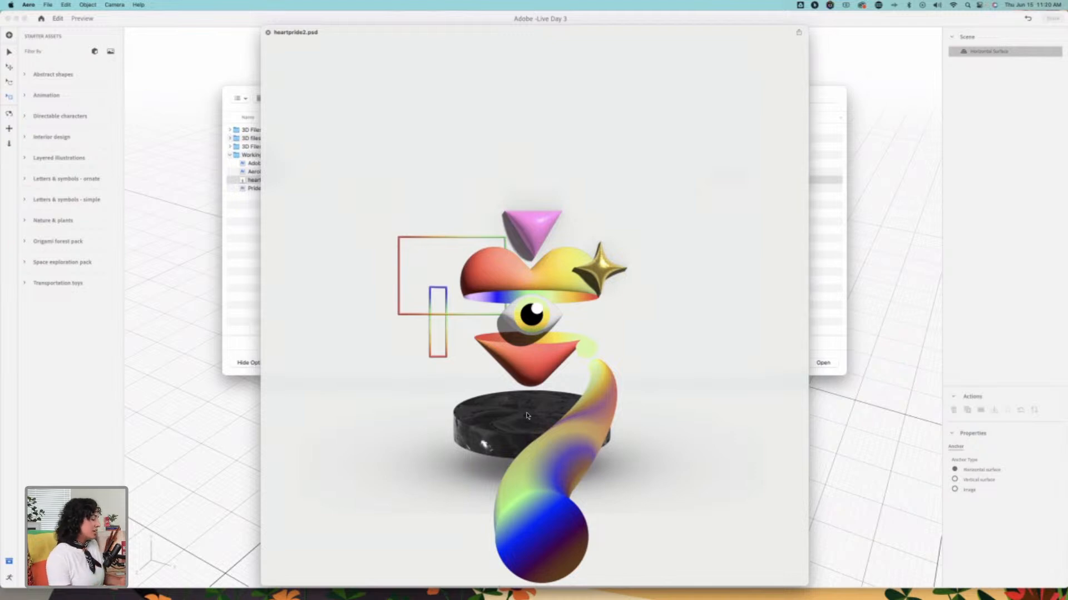
key("space")
key("Return")
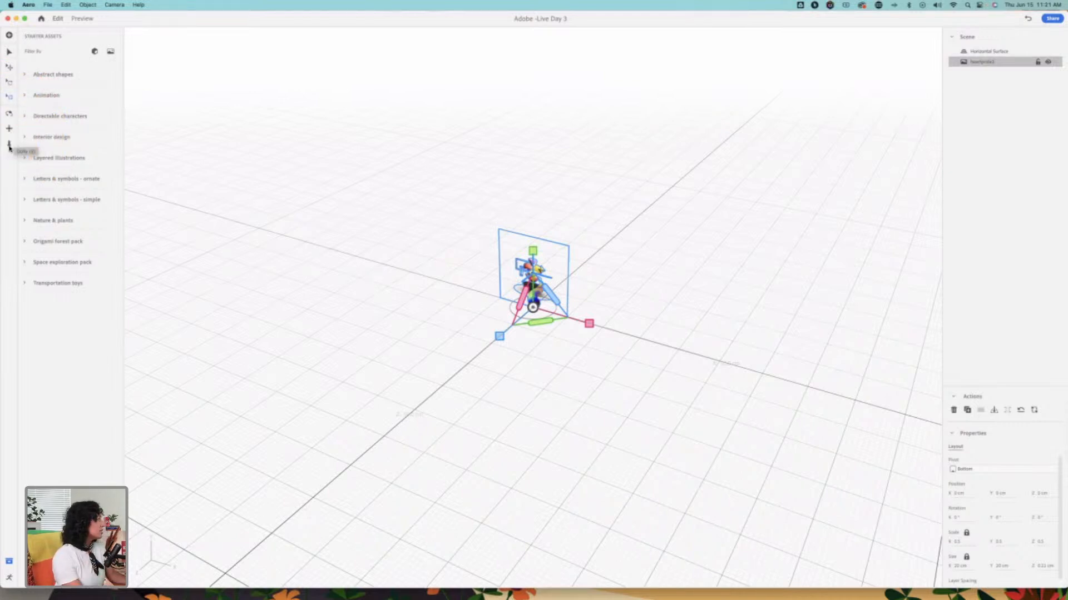
Step: Examine the imported heartpride2 illustration from the front, up close and at an angle by orbiting, panning and dollying the camera
left_click(9, 113)
left_click_drag(529, 328, 568, 274)
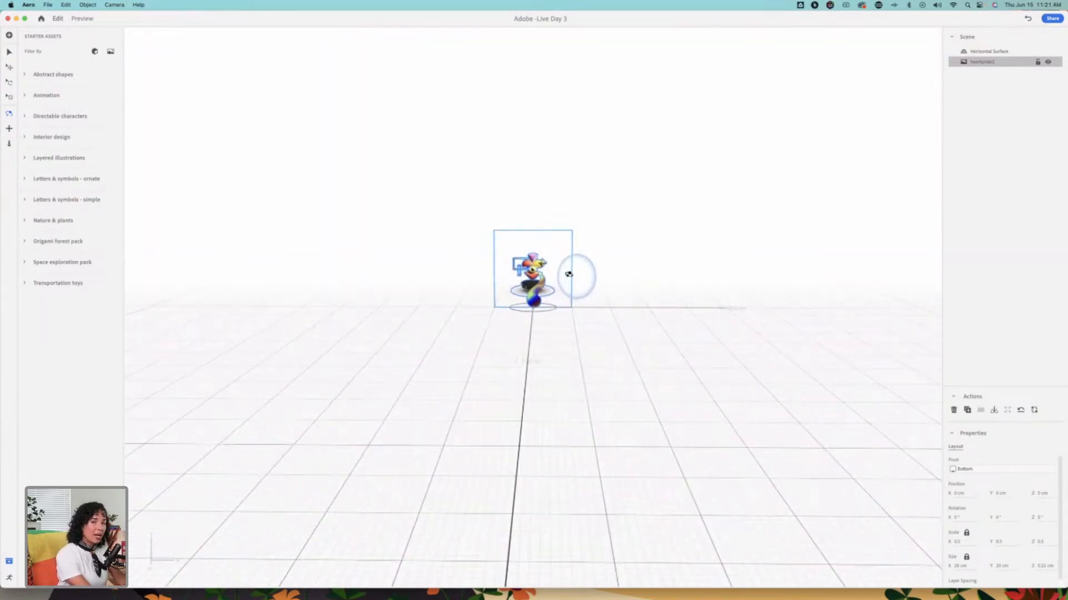
mouse_move(566, 271)
left_mouse_down()
mouse_move(553, 226)
mouse_move(568, 278)
mouse_move(571, 260)
left_mouse_up()
left_click(8, 126)
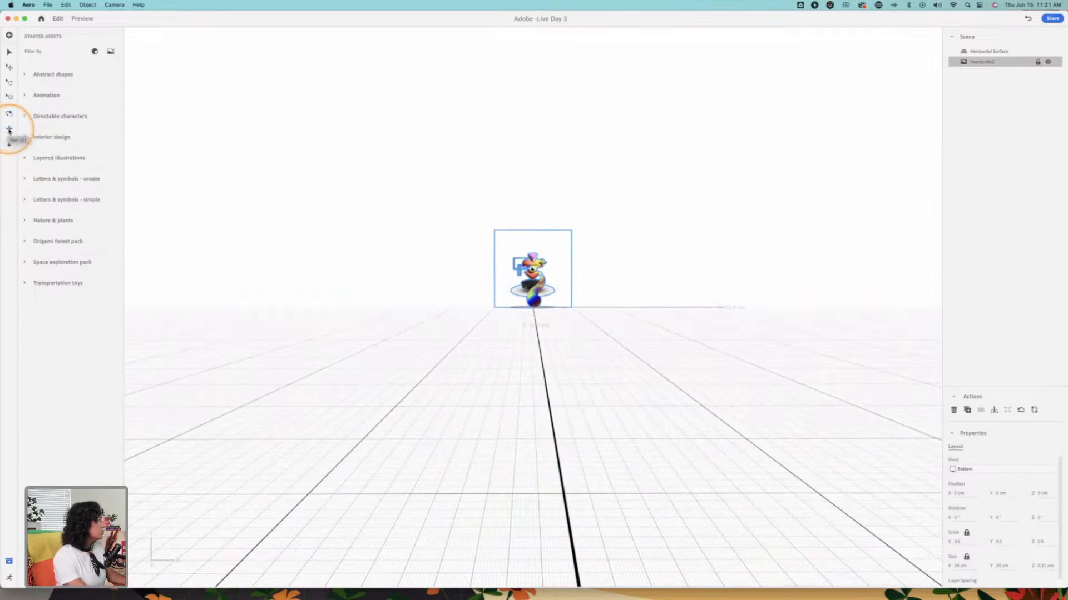
mouse_move(542, 292)
left_mouse_down()
mouse_move(546, 274)
mouse_move(543, 364)
mouse_move(531, 233)
mouse_move(535, 324)
mouse_move(362, 315)
mouse_move(637, 310)
mouse_move(482, 310)
mouse_move(507, 406)
mouse_move(553, 202)
mouse_move(546, 314)
mouse_move(549, 282)
left_mouse_up()
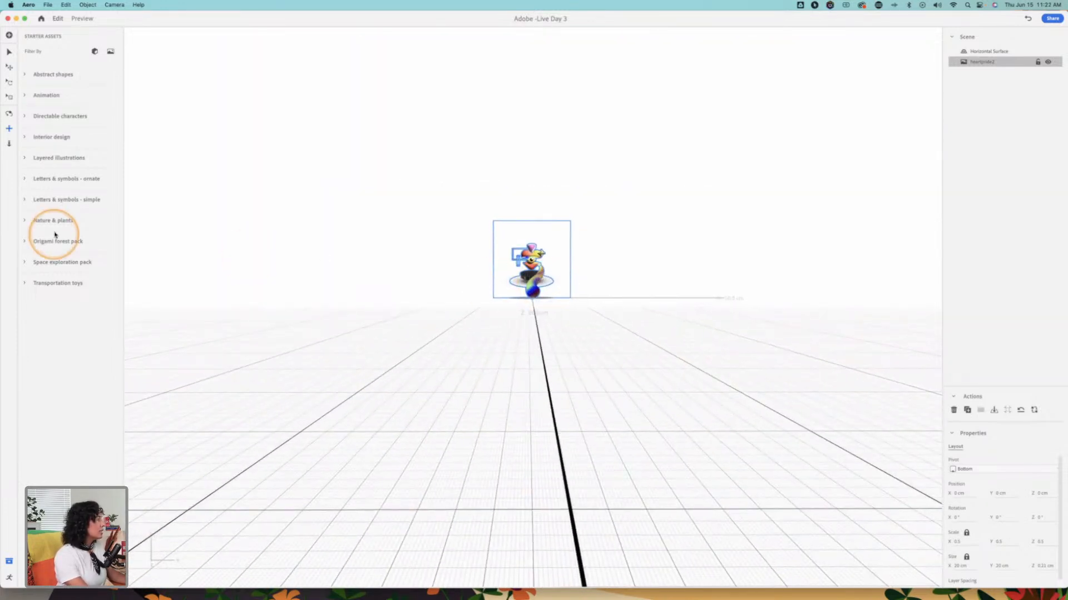
left_click(9, 143)
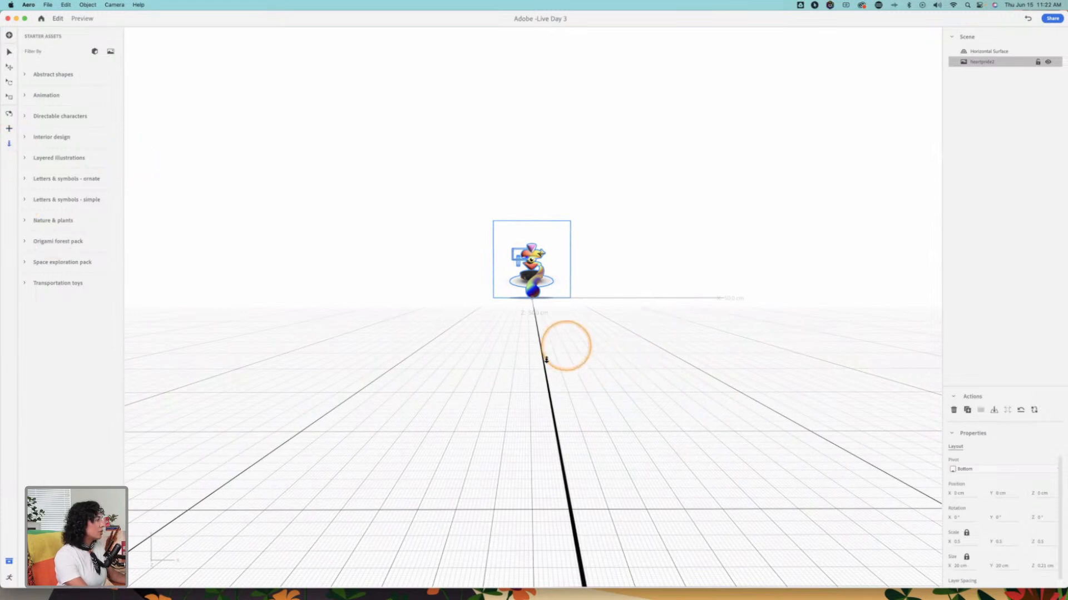
left_click_drag(545, 361, 548, 224)
left_click_drag(532, 219, 531, 260)
left_click_drag(573, 411, 578, 387)
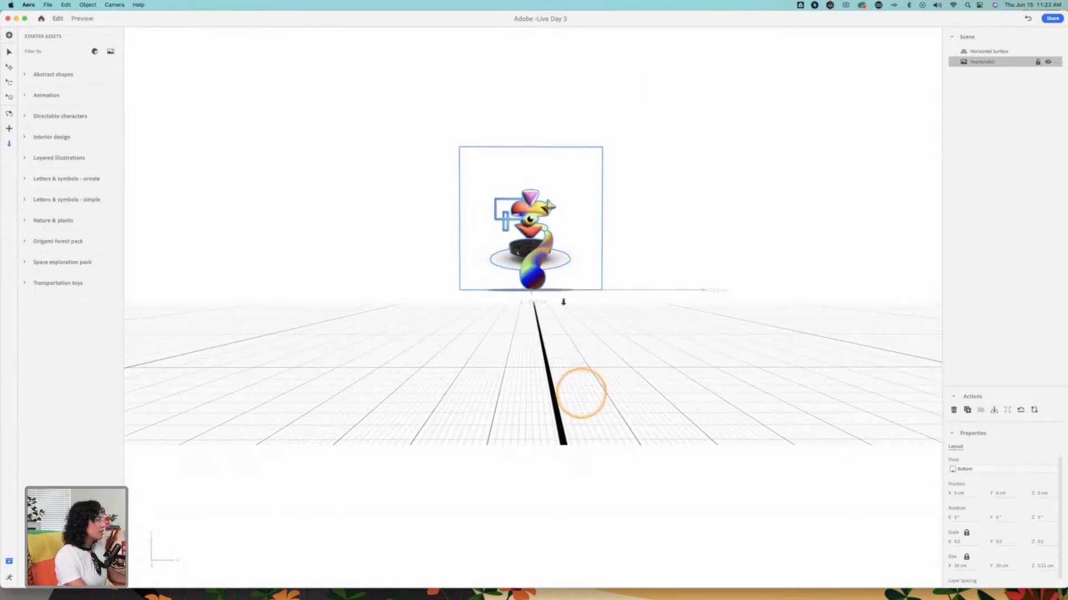
left_click_drag(535, 276, 576, 243)
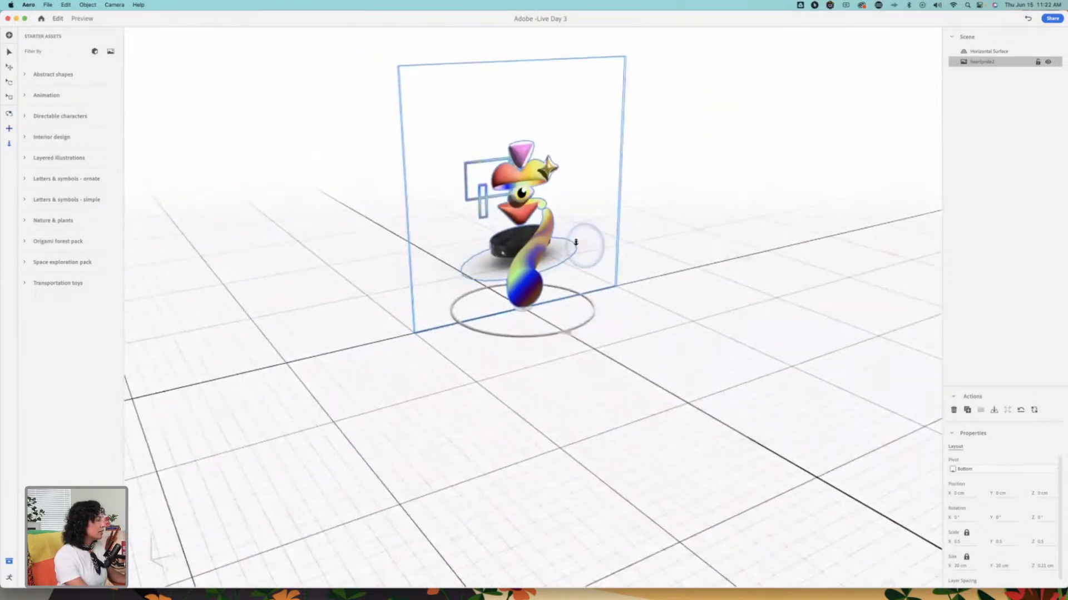
left_click_drag(541, 200, 487, 242)
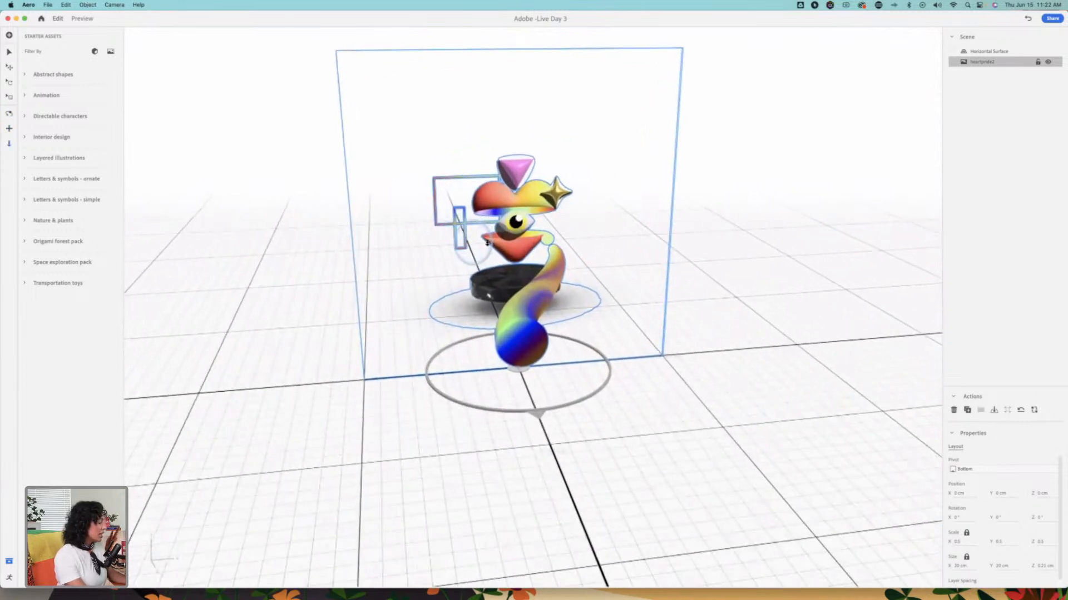
Step: Examine the heartpride2 illustration from the front and edge-on to see how flat its stacked layers are
left_click_drag(577, 254, 560, 214)
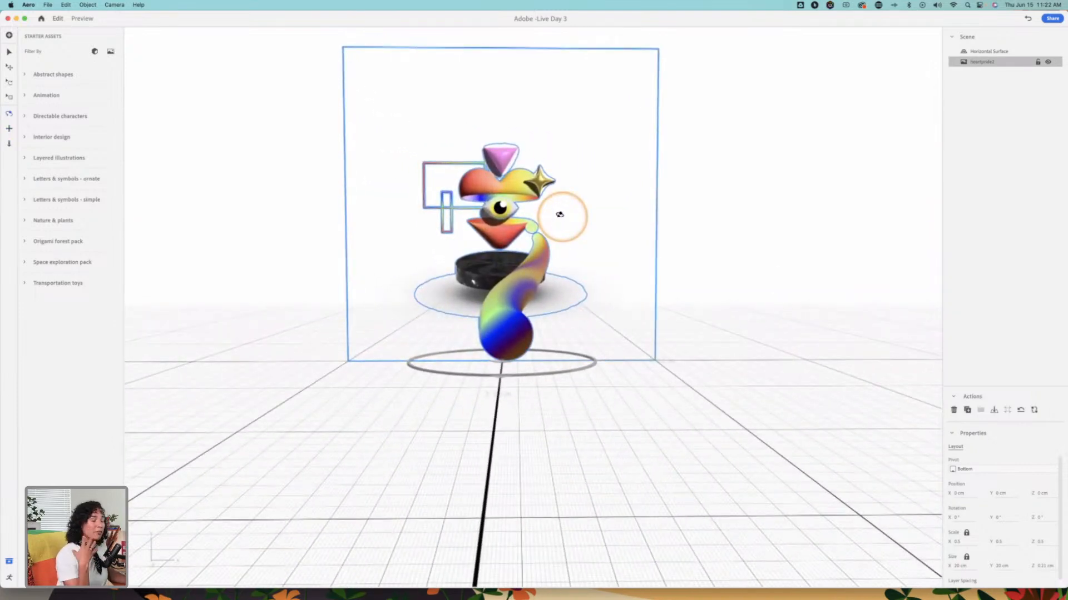
left_click_drag(641, 234, 504, 245)
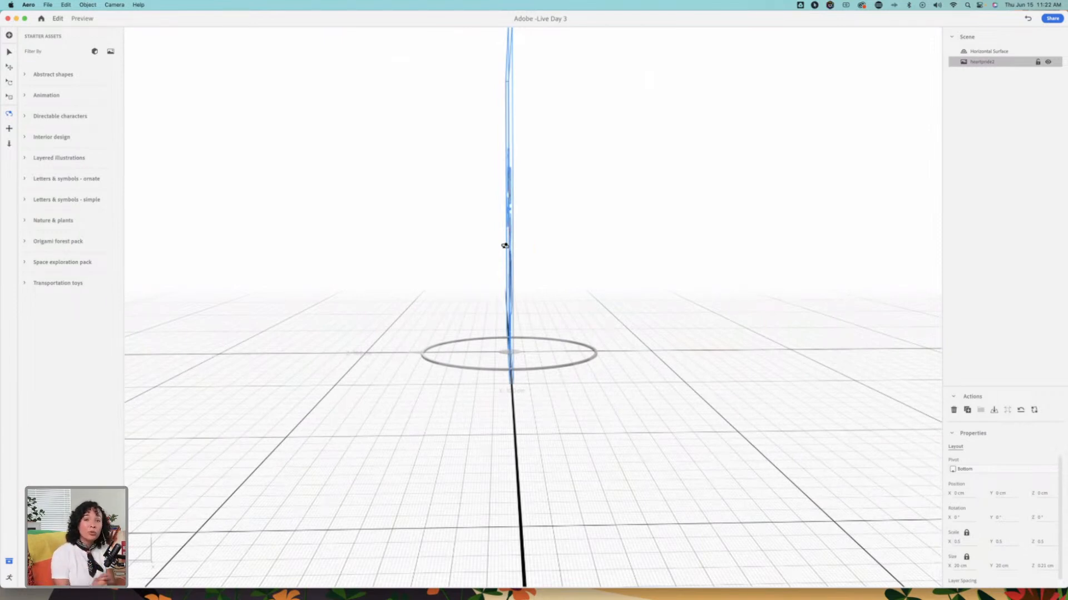
left_click_drag(585, 239, 430, 233)
left_click_drag(515, 243, 585, 238)
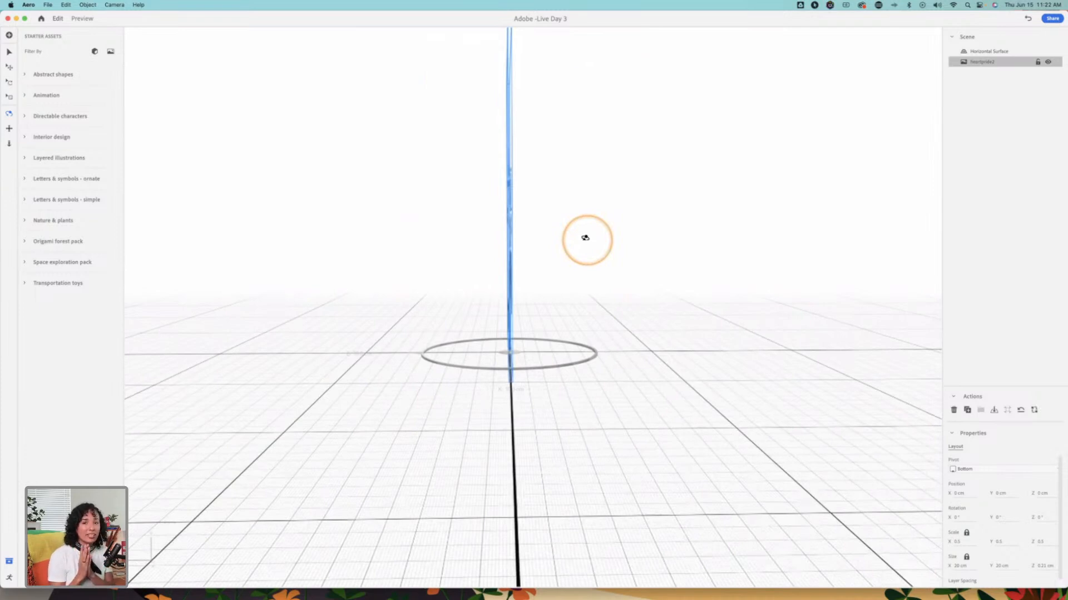
left_click_drag(584, 238, 584, 238)
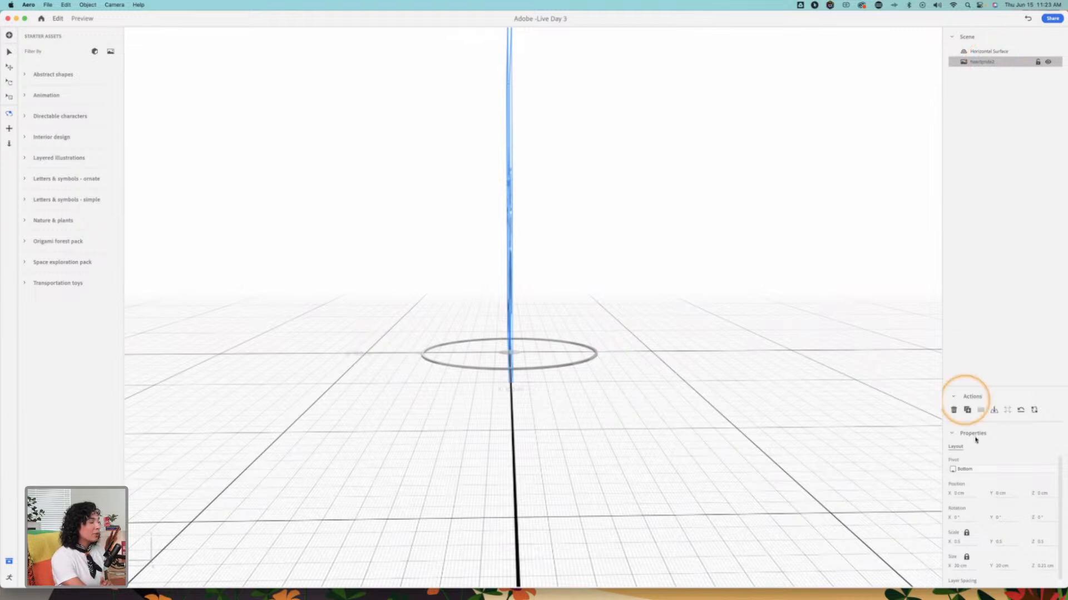
Step: Spread the heartpride2 layers apart in depth with a Z layer spacing of about 1 cm and check the separation from several angles
left_click(955, 437)
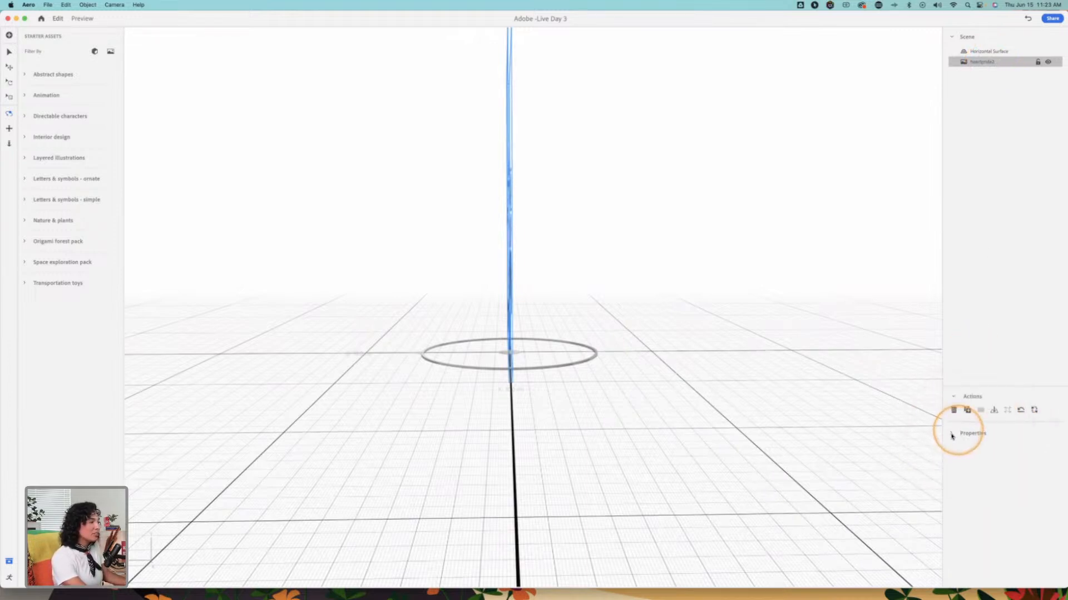
left_click(953, 433)
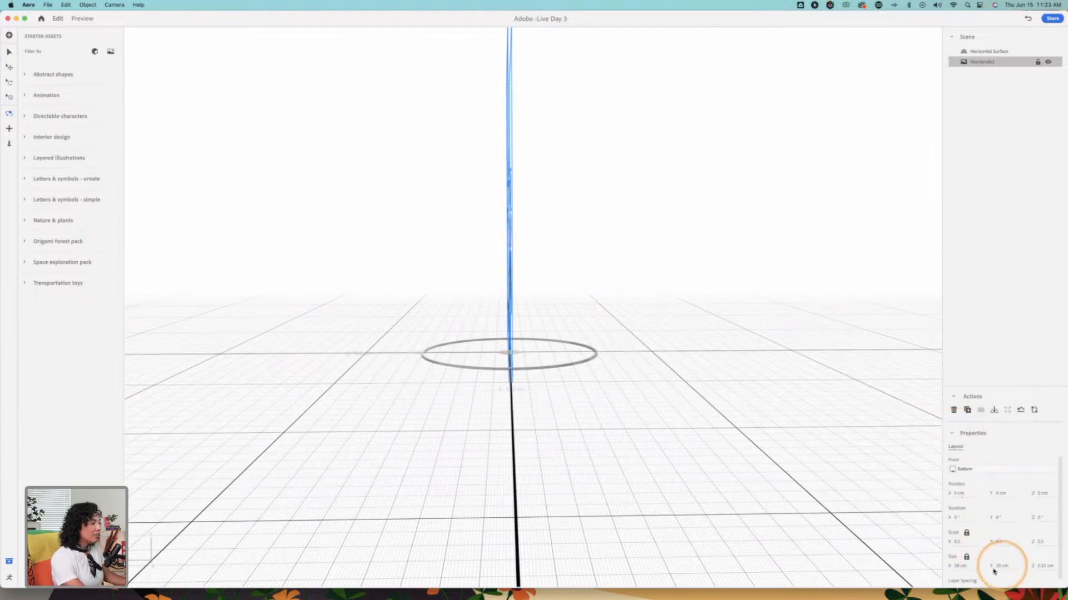
scroll(991, 574, "down", 1)
key("ctrl+alt+z")
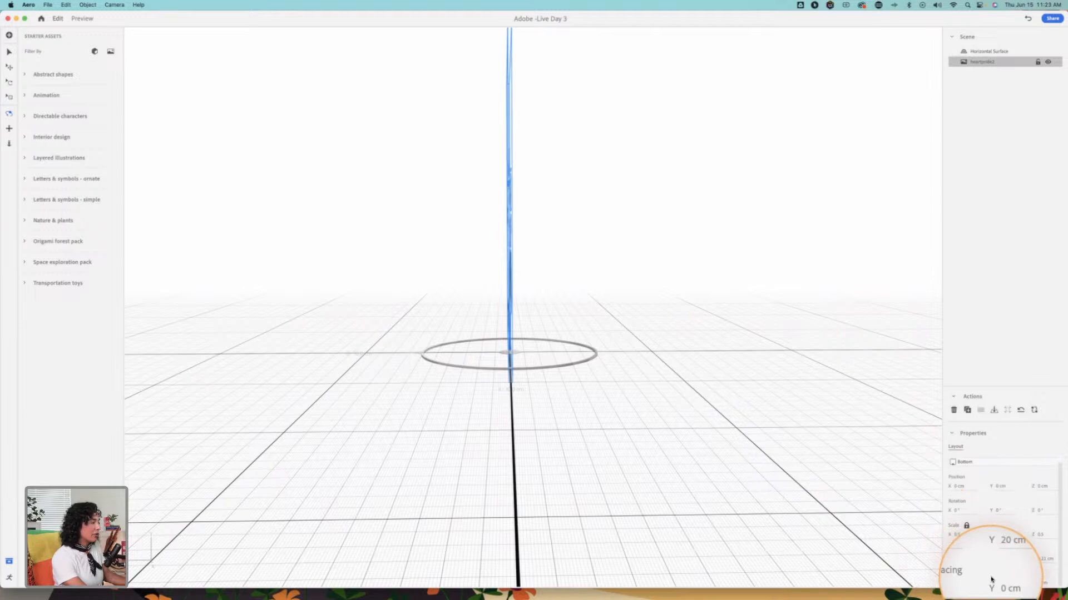
left_click(31, 19)
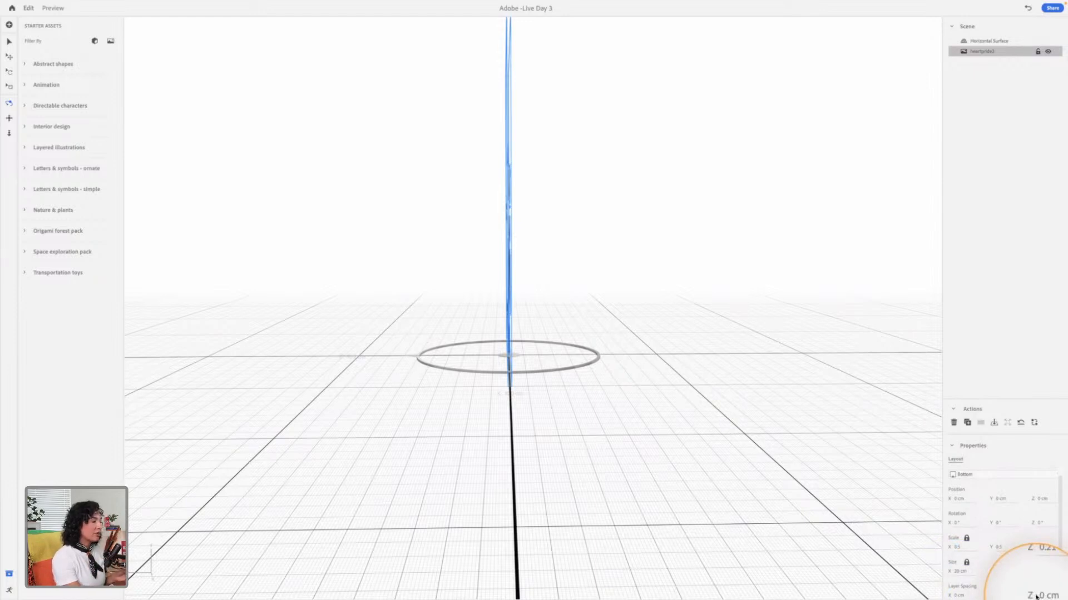
left_click_drag(1044, 597, 1063, 596)
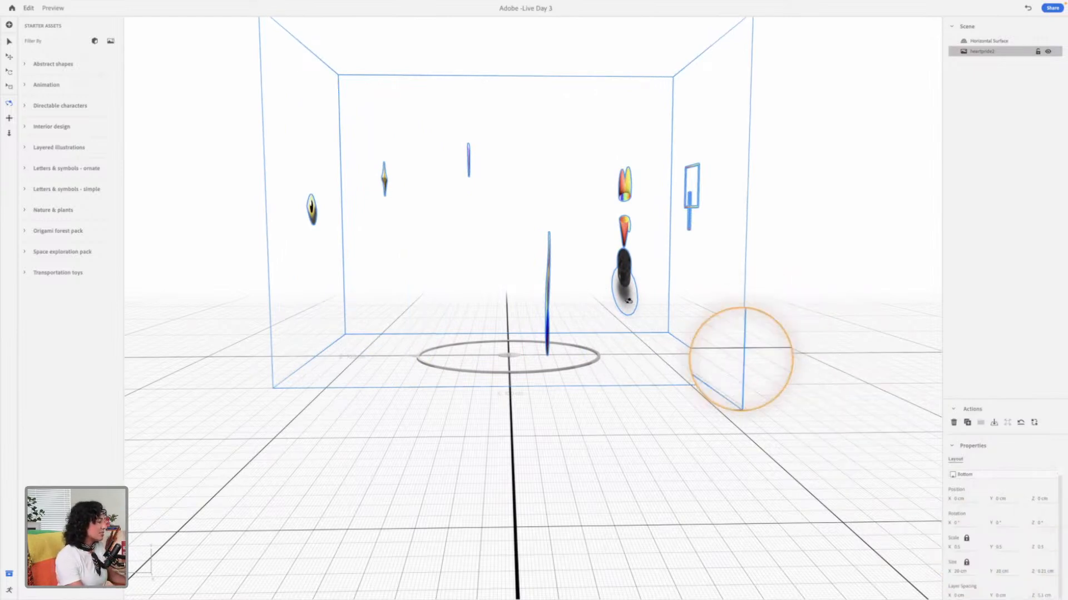
left_click_drag(565, 278, 834, 295)
left_click_drag(547, 283, 667, 261)
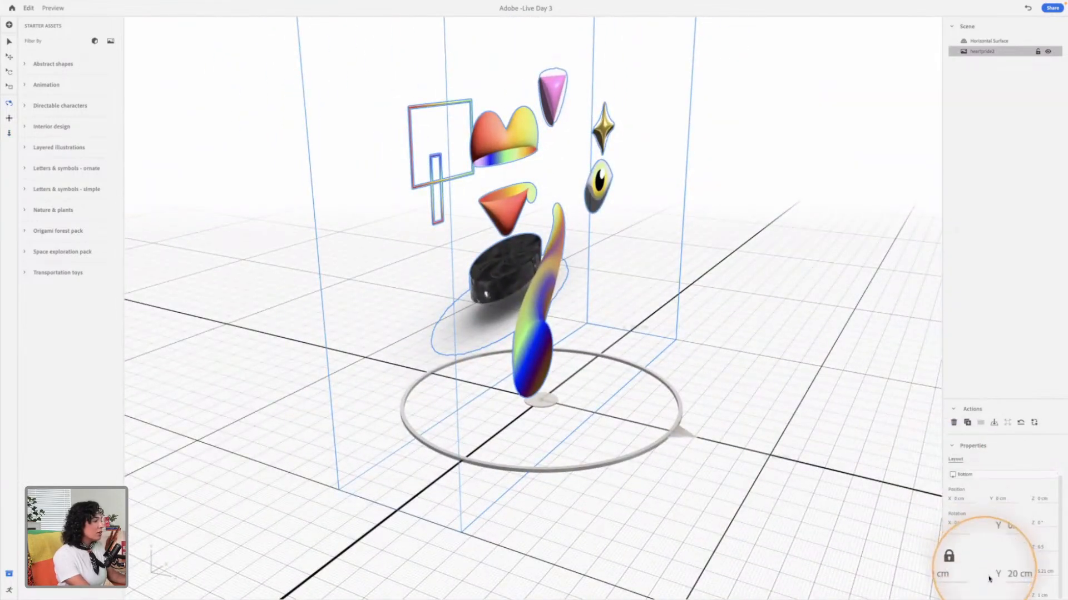
left_click_drag(701, 370, 593, 356)
key("2")
left_click_drag(527, 299, 534, 362)
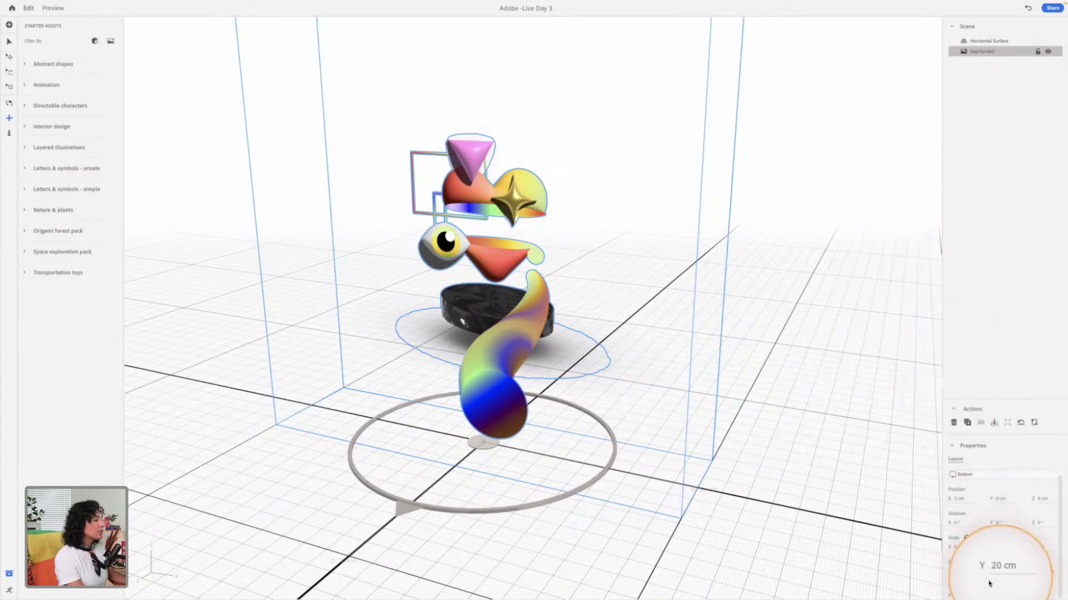
Step: Try changing the heartpride2 layer spacing along the X and Y axes and undo the changes
mouse_move(995, 595)
left_mouse_down()
mouse_move(1005, 596)
mouse_move(960, 580)
mouse_move(981, 582)
left_mouse_up()
key("super+z")
key("super+z")
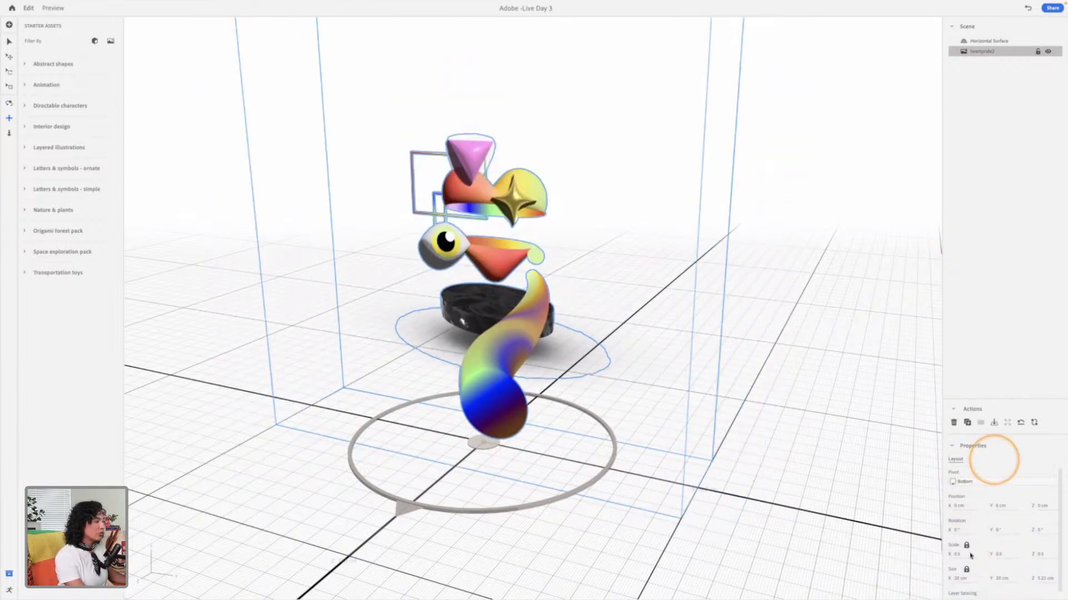
scroll(967, 595, "down", 1)
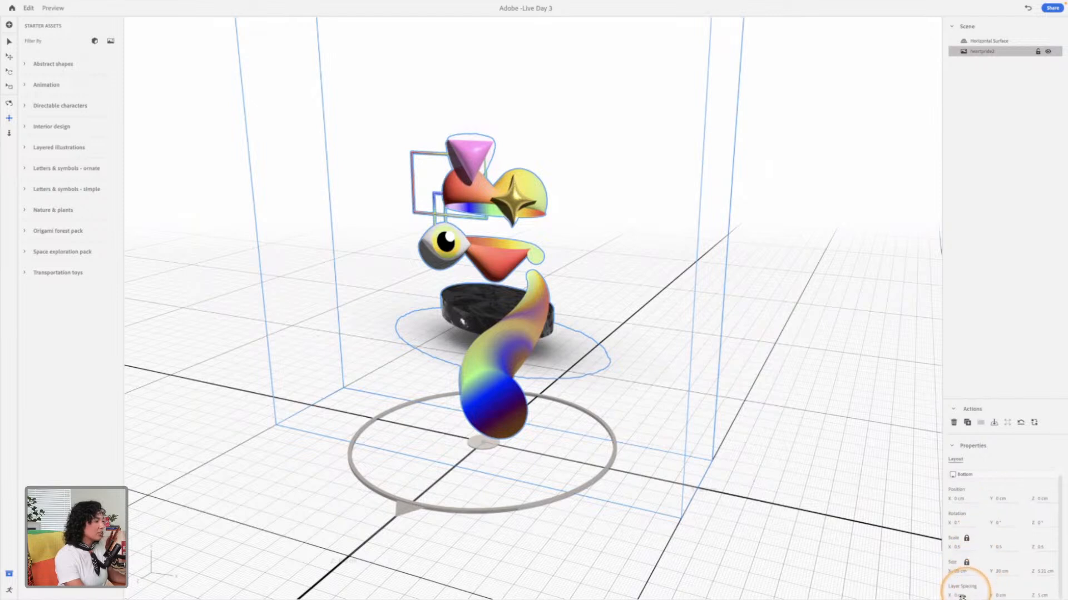
mouse_move(980, 590)
left_mouse_down()
mouse_move(995, 588)
mouse_move(957, 588)
mouse_move(997, 584)
mouse_move(926, 583)
mouse_move(959, 585)
left_mouse_up()
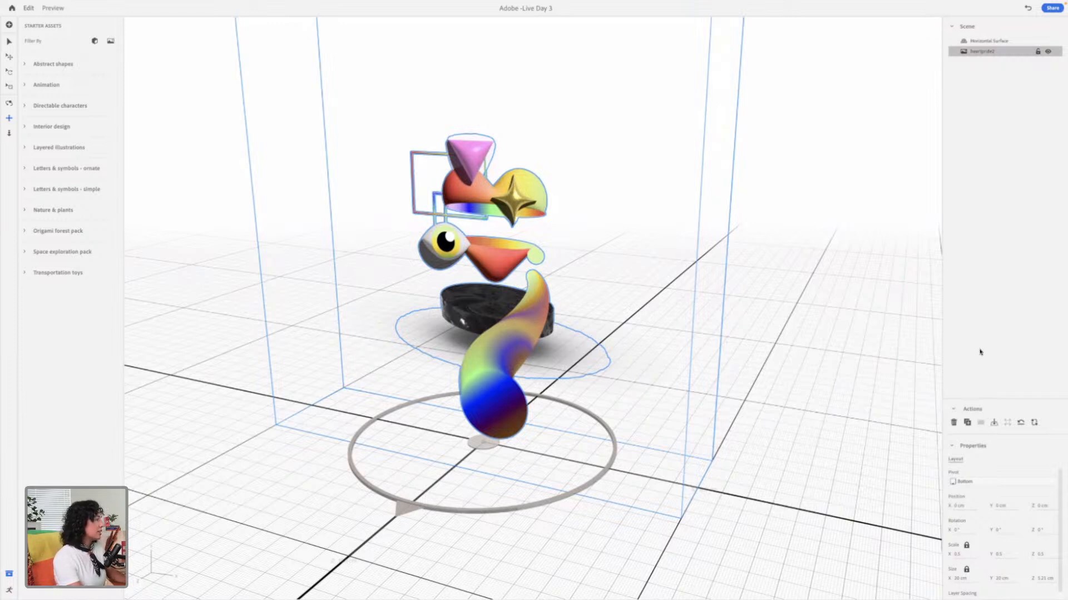
Step: Reset the camera and bring the heartpride2 illustration into a close, straight-on front view
key("v")
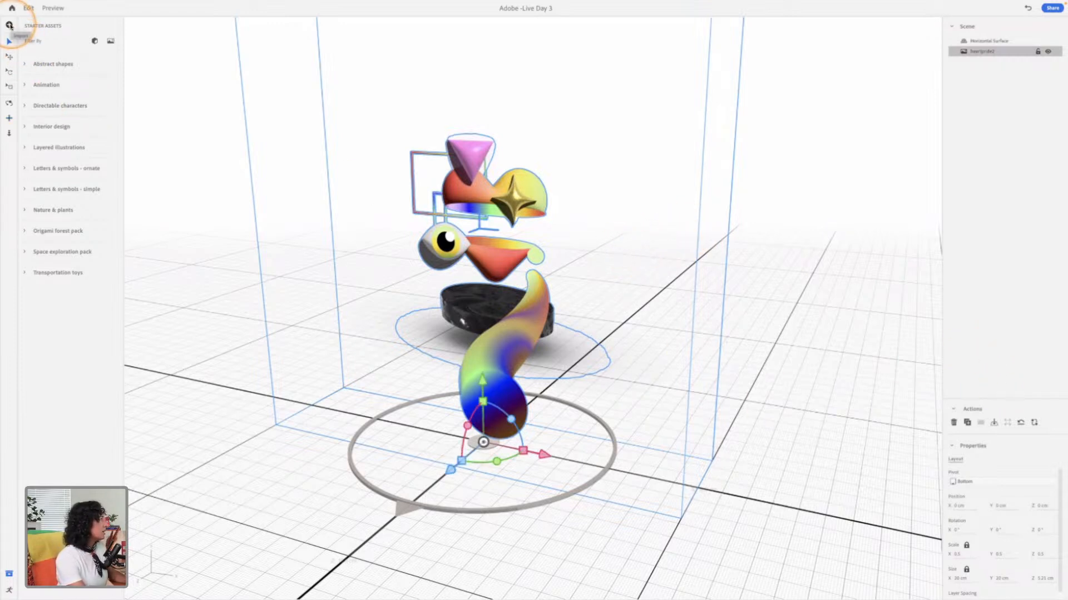
mouse_move(123, 3)
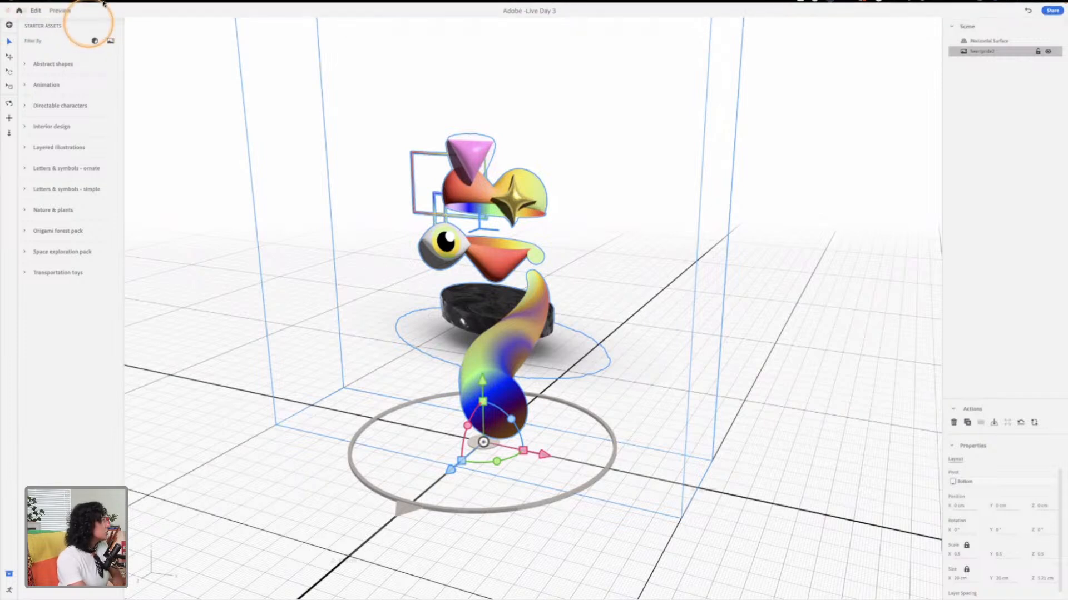
left_click(111, 5)
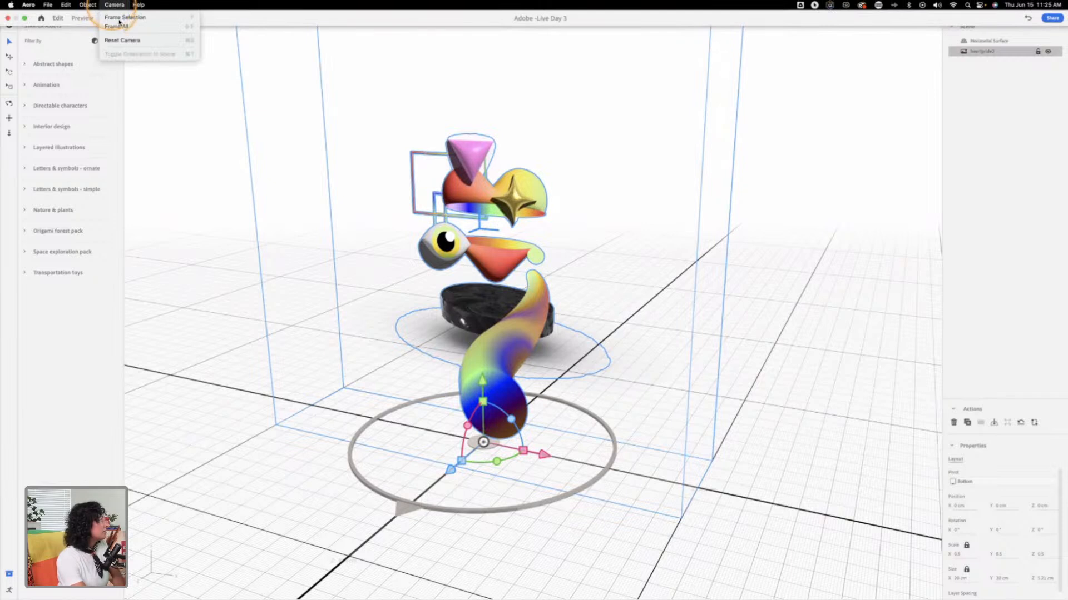
left_click(143, 41)
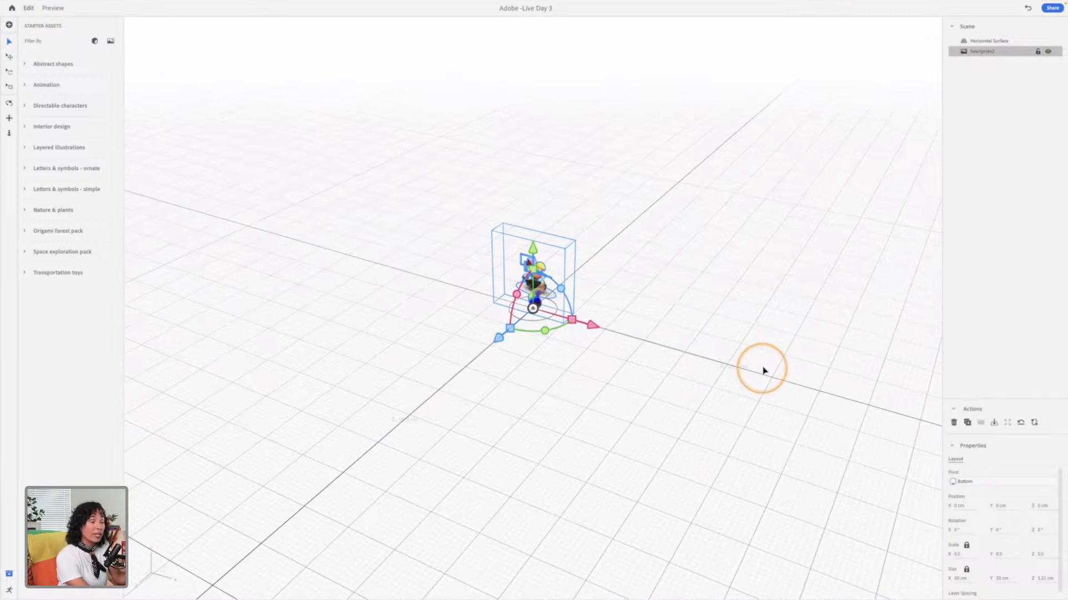
left_click_drag(571, 319, 542, 305, "alt")
key("3")
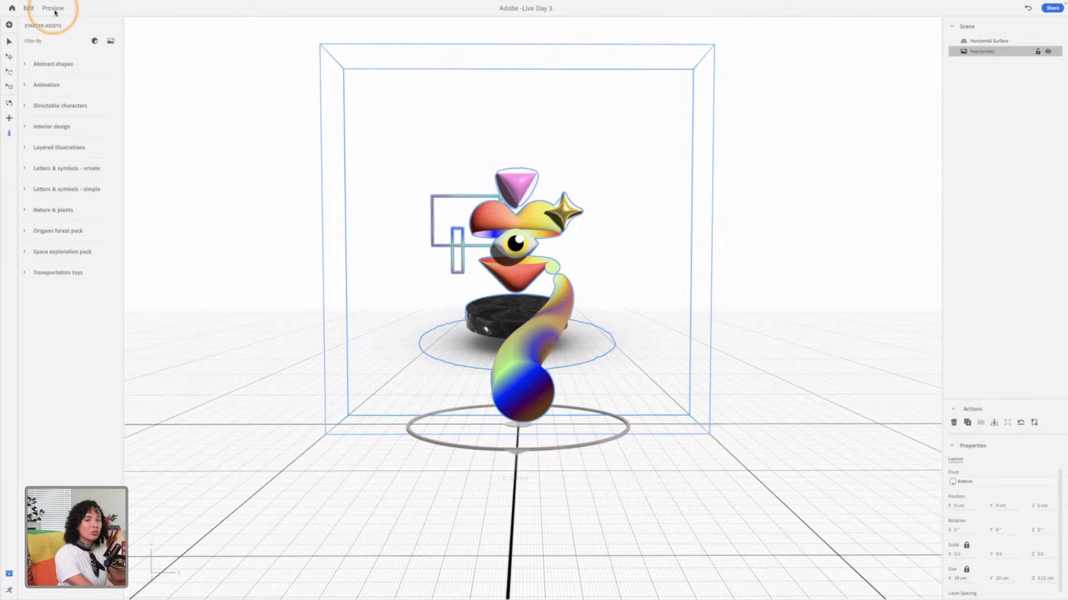
Step: Import Arch pink 1.obj from the 3D files Assets 2 folder inside Adobe Aero, previewing it first
left_click(19, 24)
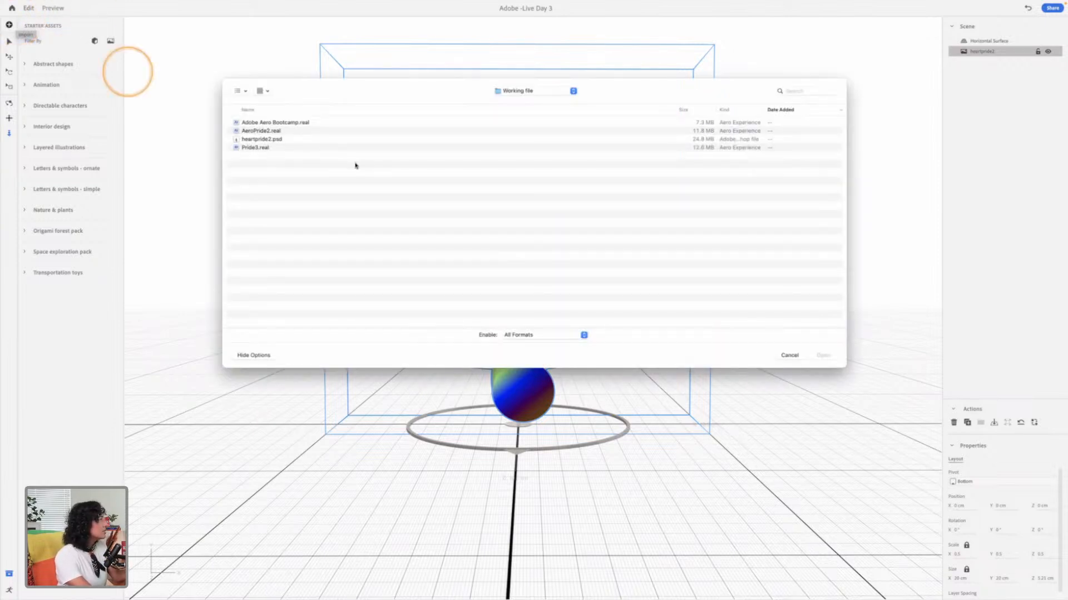
left_click(528, 91)
left_click(525, 102)
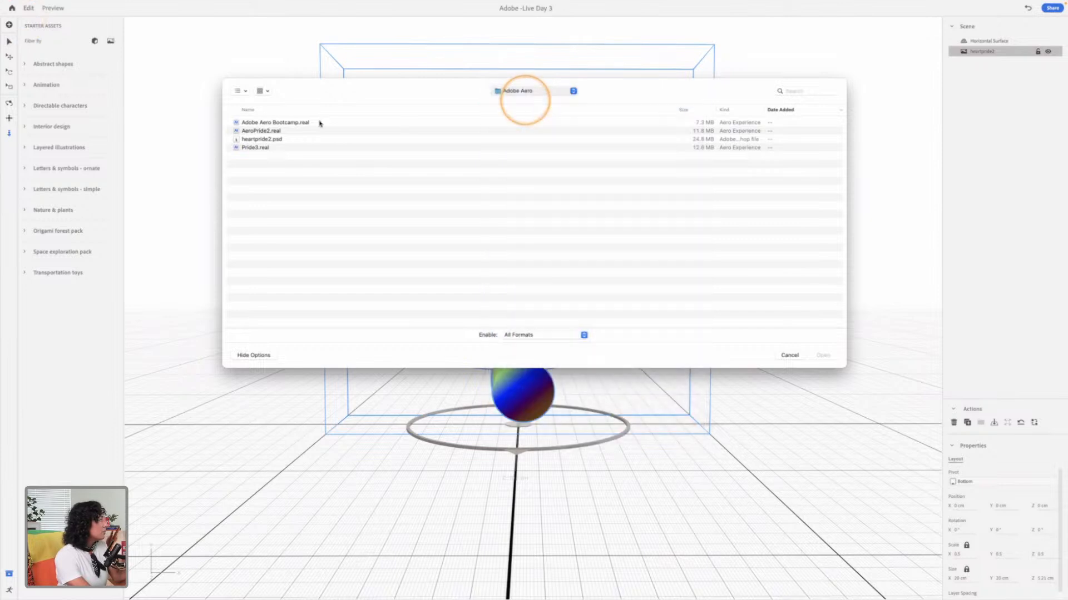
left_click(228, 131)
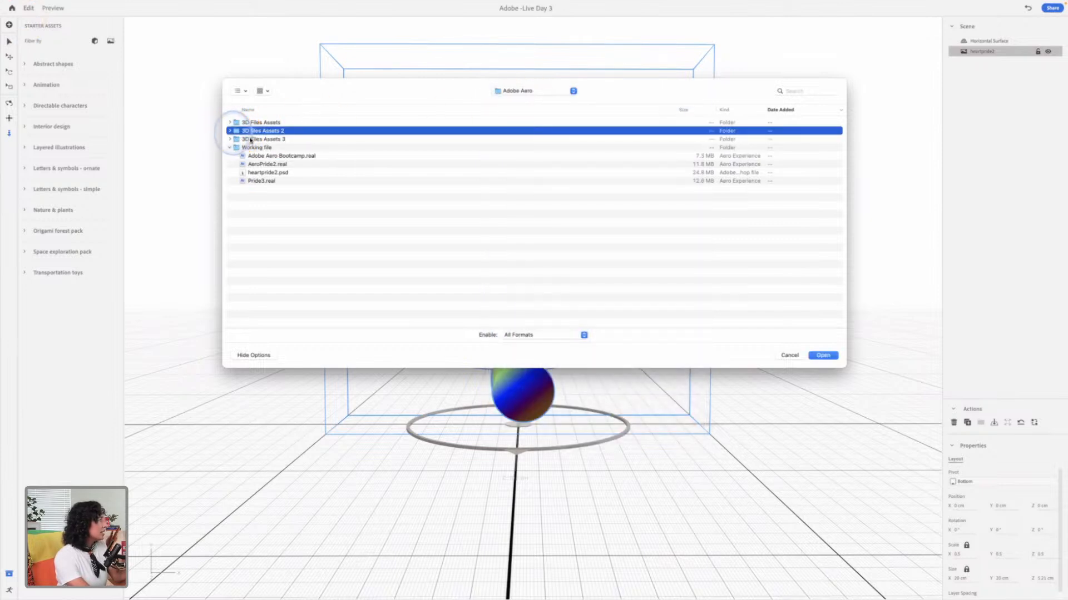
left_click(230, 131)
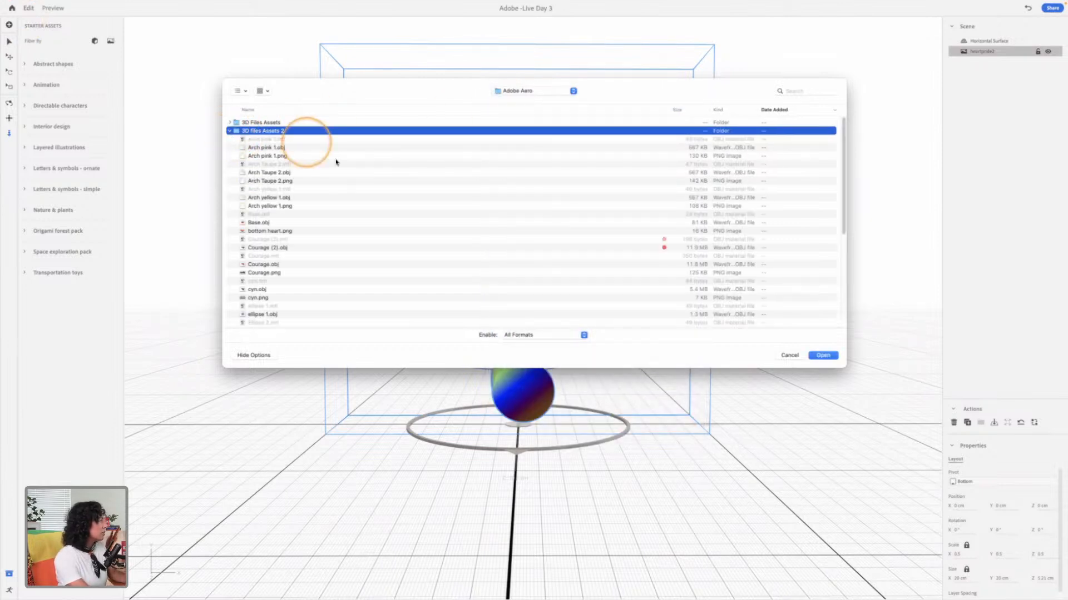
left_click(307, 148)
key("space")
key("space")
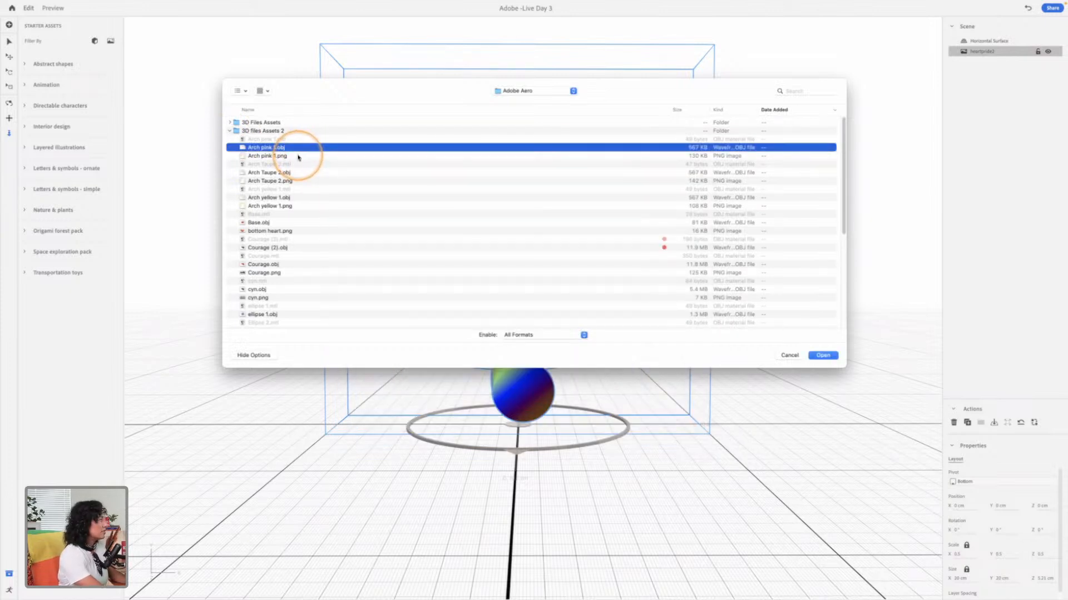
double_click(295, 149)
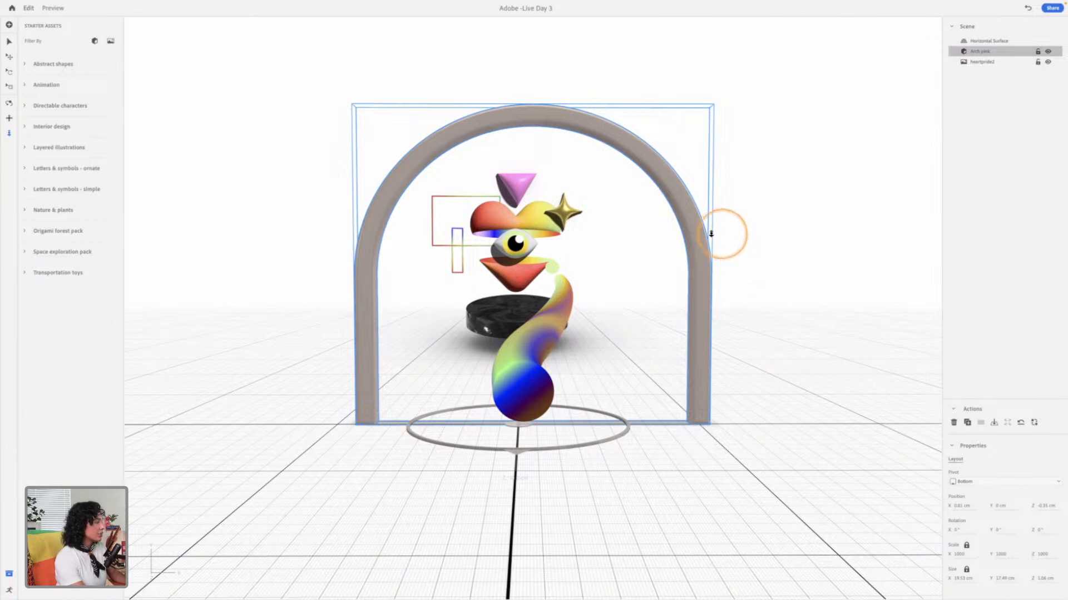
Step: Move the arch back behind the illustration to about X 1.06 cm and Z -4.84 cm, undoing a misplaced first move
key("v")
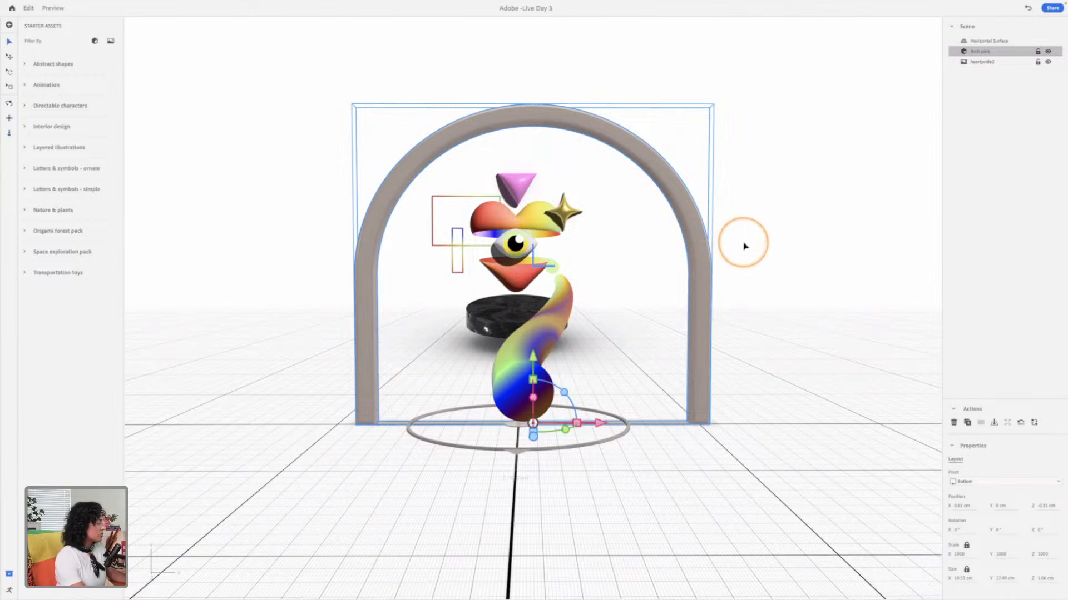
key("3")
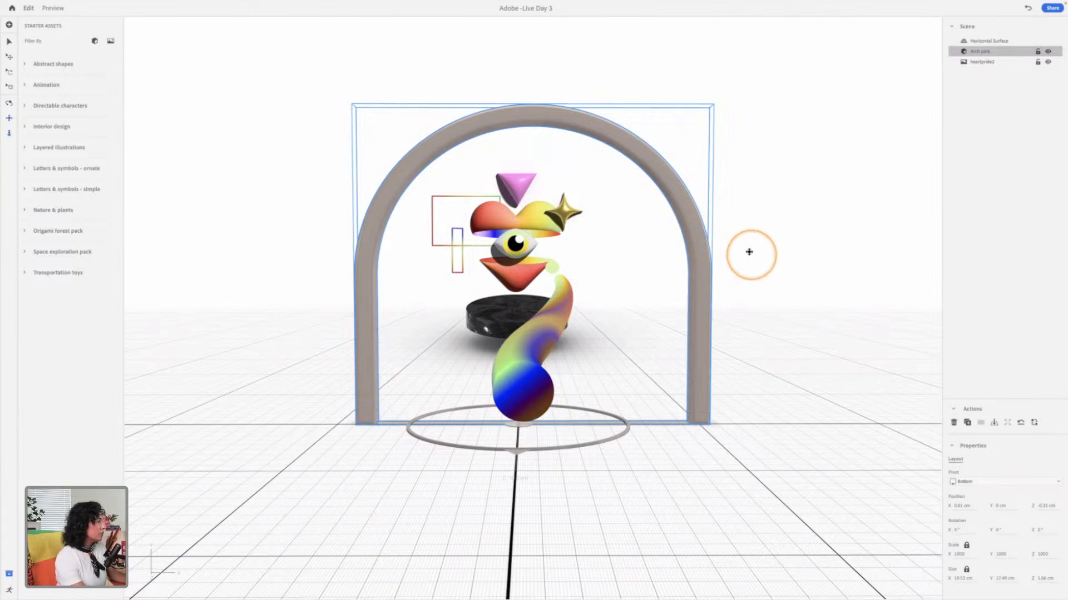
mouse_move(751, 255)
left_mouse_down()
mouse_move(651, 270)
mouse_move(461, 255)
mouse_move(526, 261)
left_mouse_up()
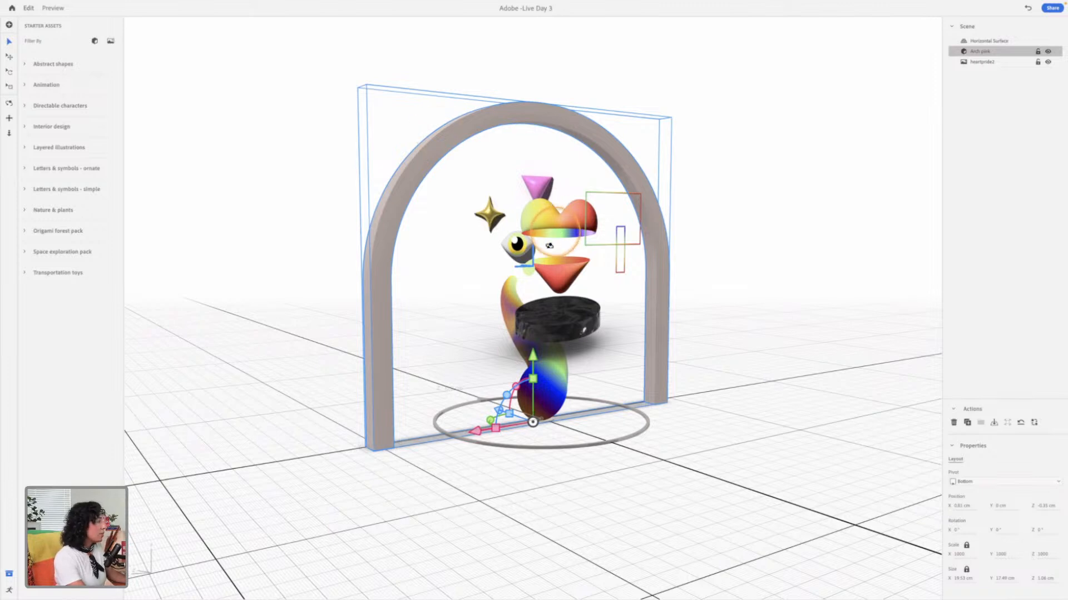
key("space")
left_click_drag(561, 282, 515, 266)
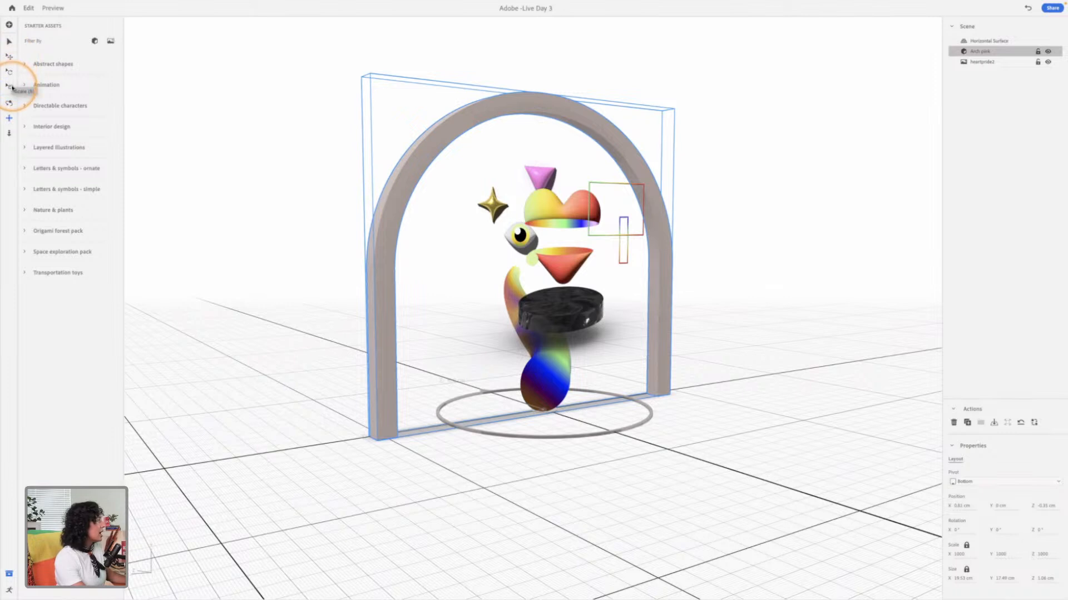
left_click(12, 59)
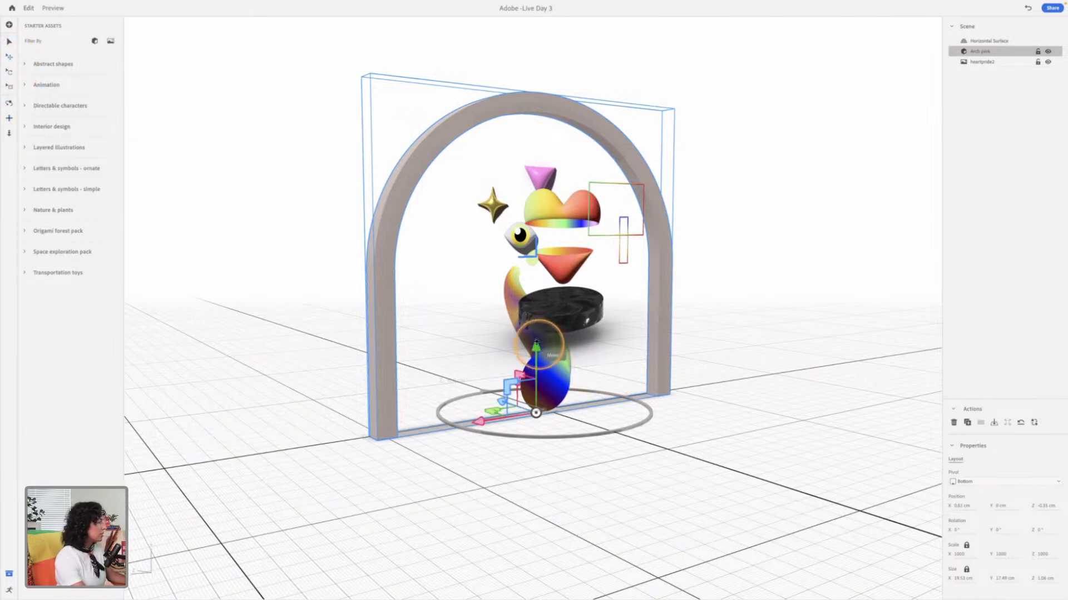
right_click_drag(589, 352, 655, 352)
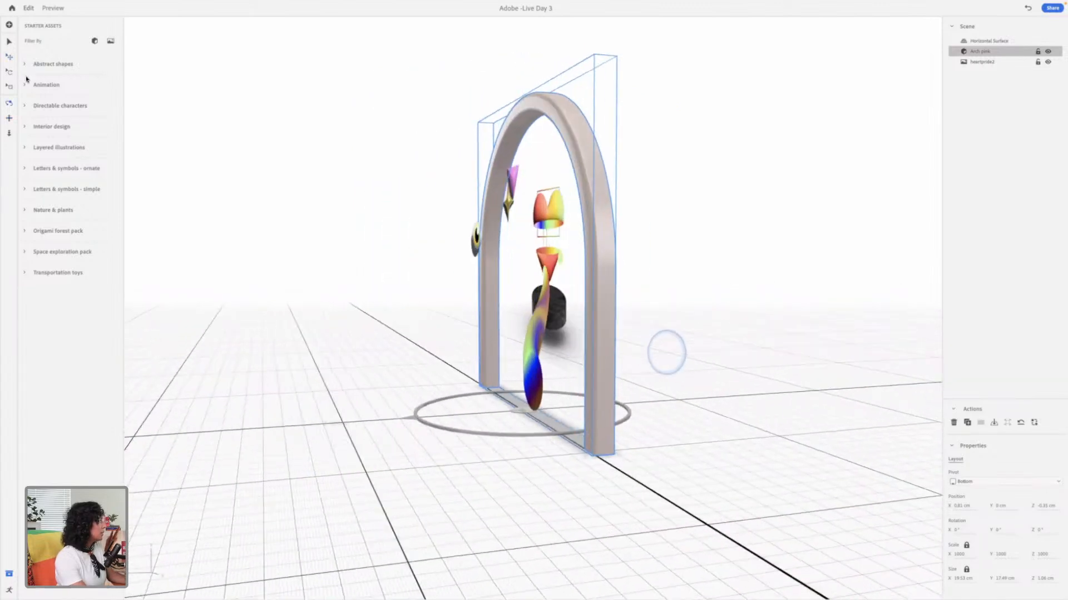
left_click(10, 58)
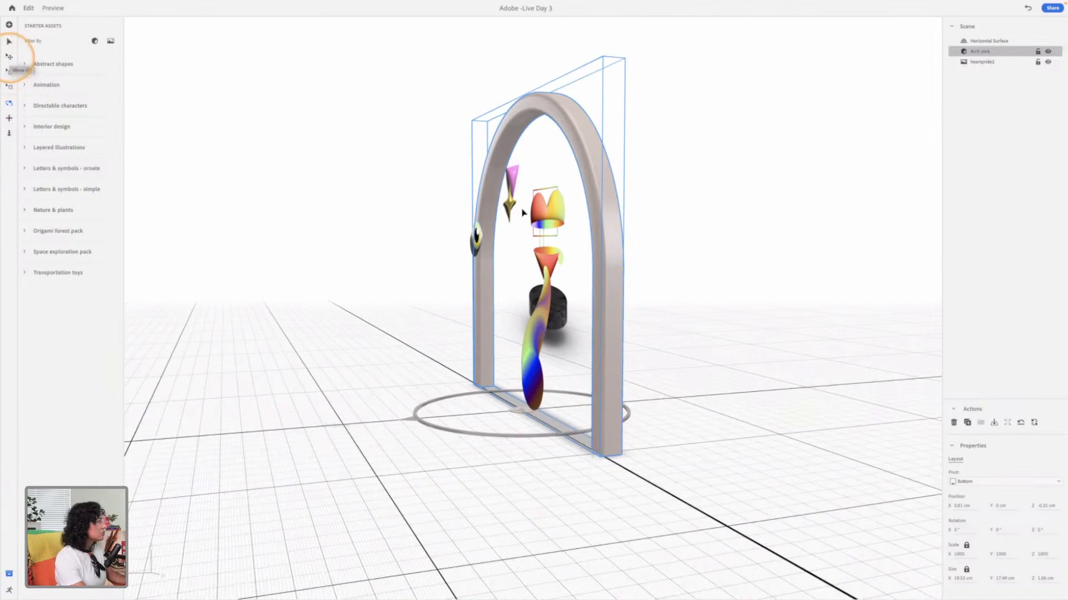
left_click_drag(532, 344, 675, 417)
key("super+z")
right_click_drag(606, 412, 717, 401)
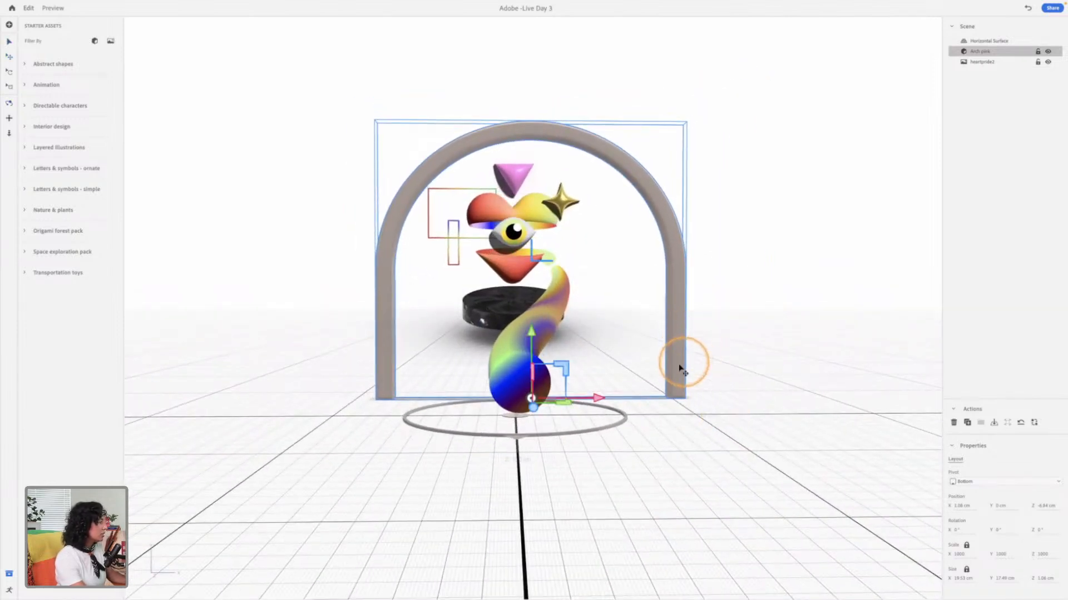
Step: Center the arch around the illustration at about X 0.02 cm and bring it forward to about Z -0.7 cm
mouse_move(597, 398)
left_mouse_down()
mouse_move(571, 410)
mouse_move(578, 400)
left_mouse_up()
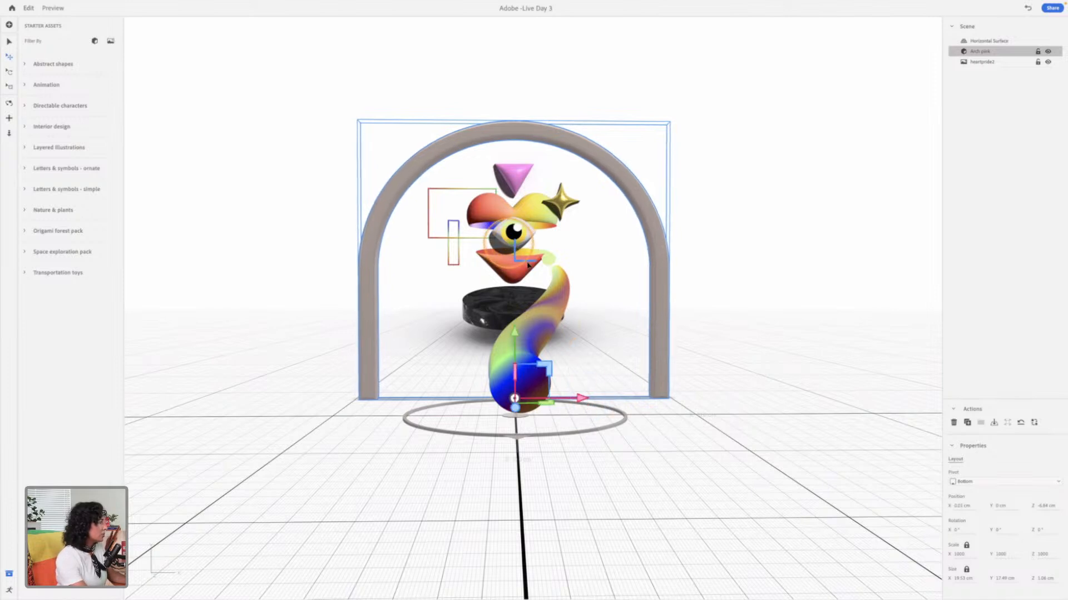
mouse_move(525, 417)
left_mouse_down()
mouse_move(516, 439)
mouse_move(515, 393)
mouse_move(529, 424)
mouse_move(525, 472)
mouse_move(535, 400)
mouse_move(537, 414)
mouse_move(603, 408)
left_mouse_up()
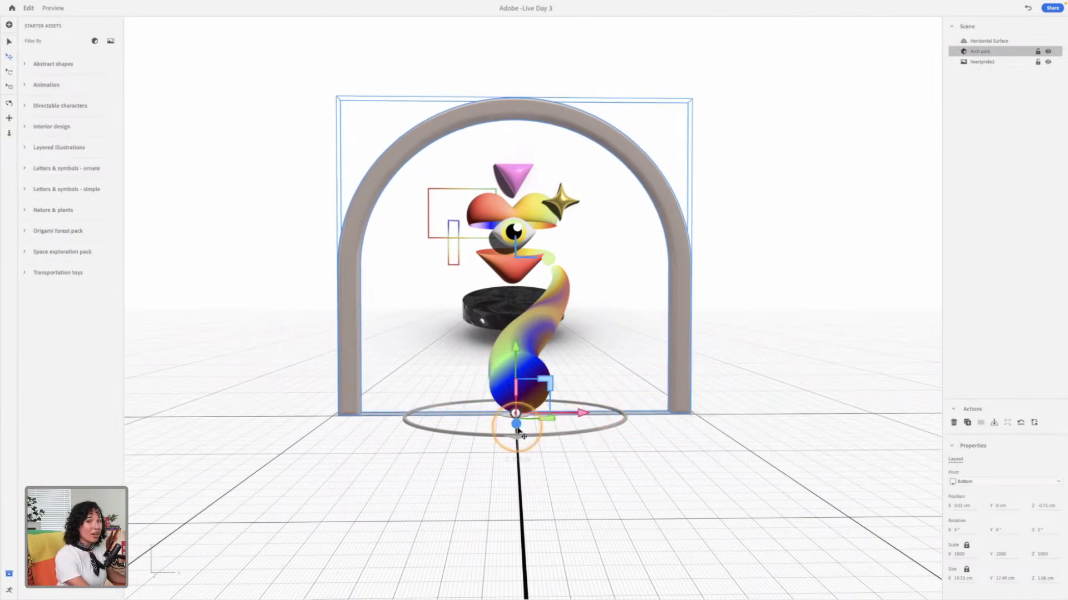
mouse_move(550, 381)
left_mouse_down()
mouse_move(593, 349)
mouse_move(740, 381)
mouse_move(548, 382)
left_mouse_up()
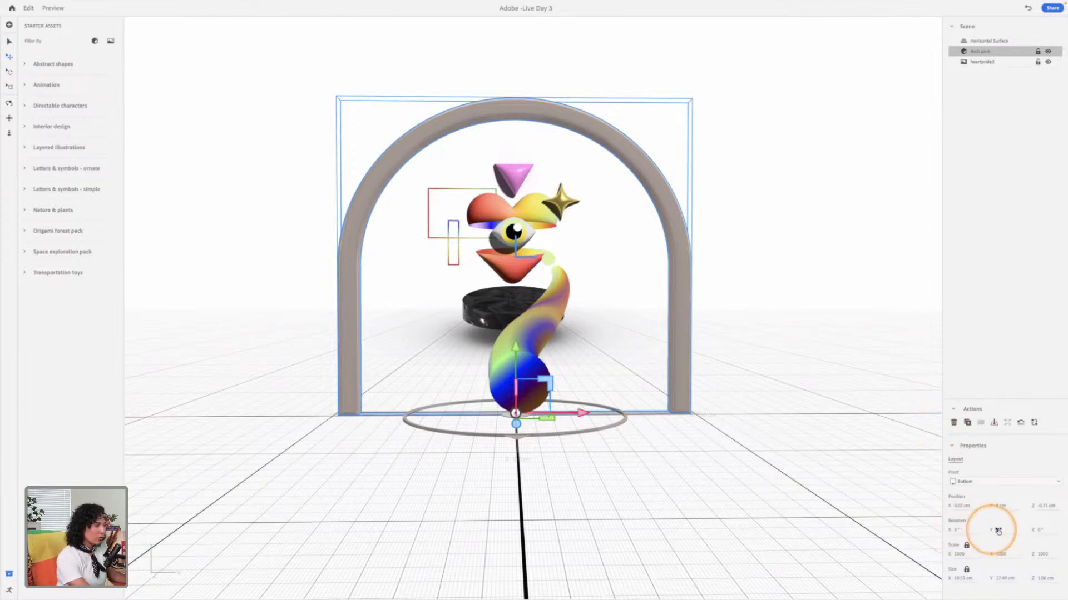
left_click_drag(1001, 530, 957, 528)
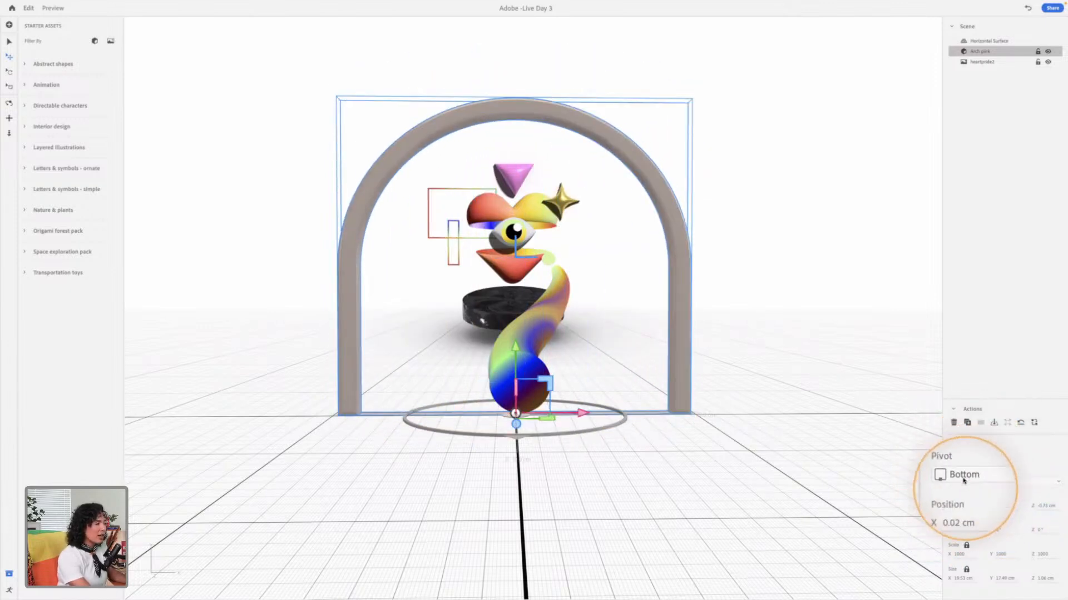
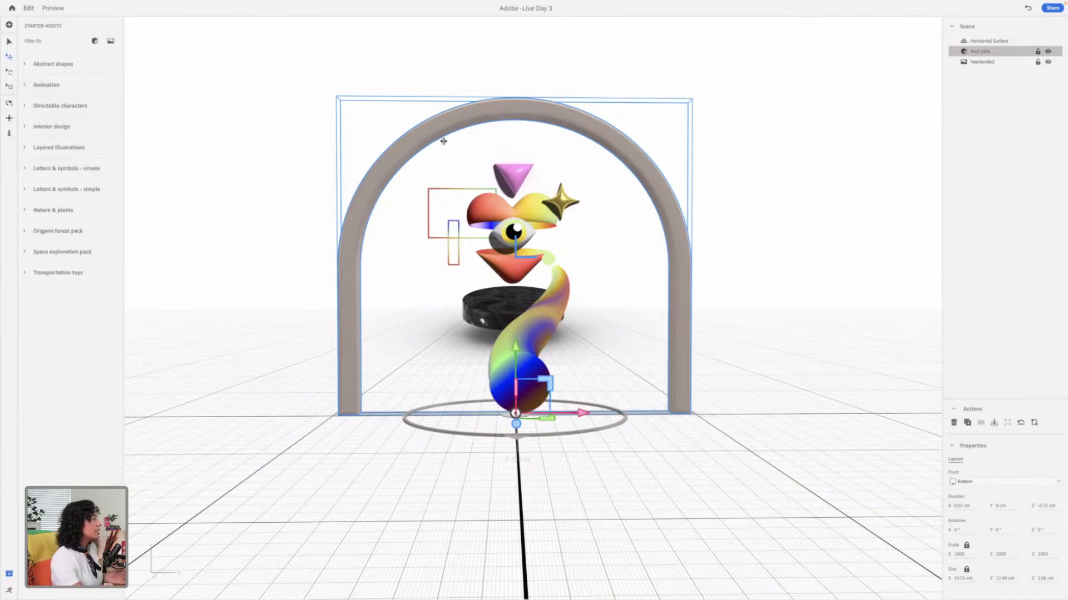
Step: Import Arch yellow 1.obj from the 3D files Assets 2 folder, previewing the arch files first
left_click(770, 183)
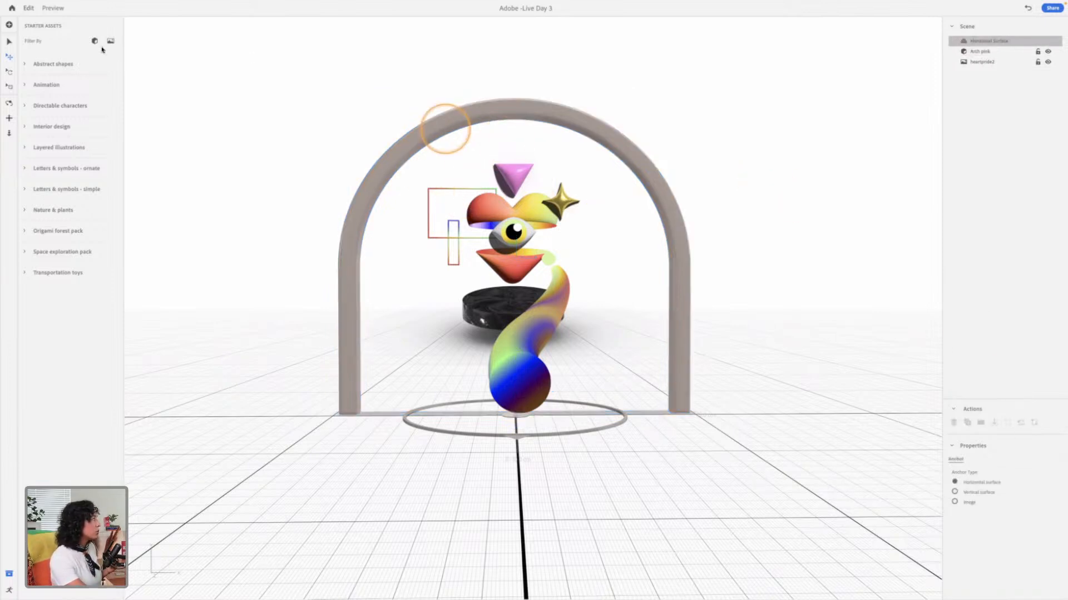
left_click(9, 24)
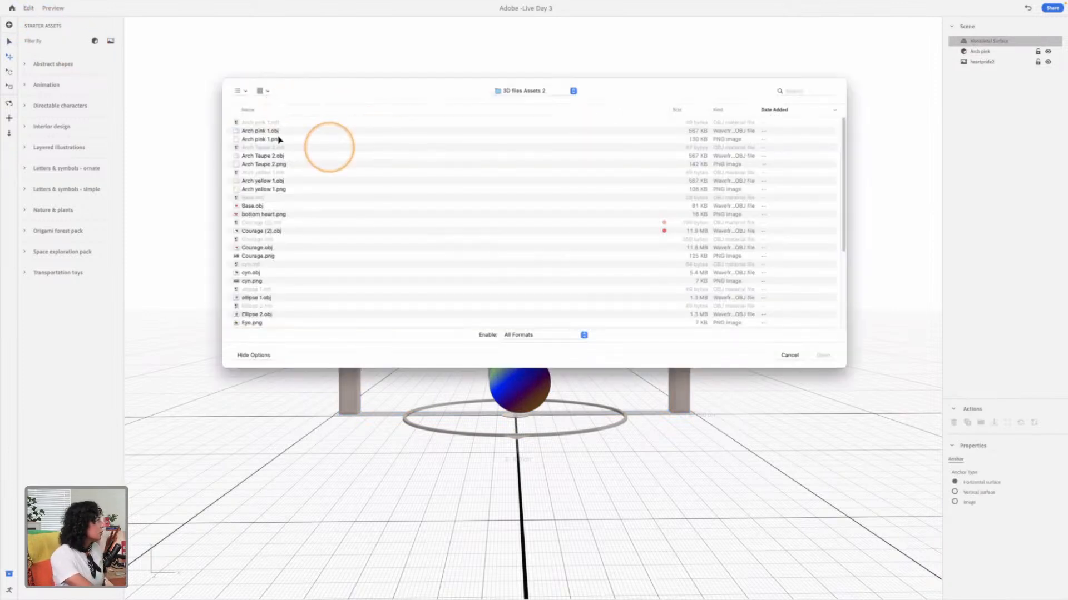
left_click(326, 139)
left_click(335, 157)
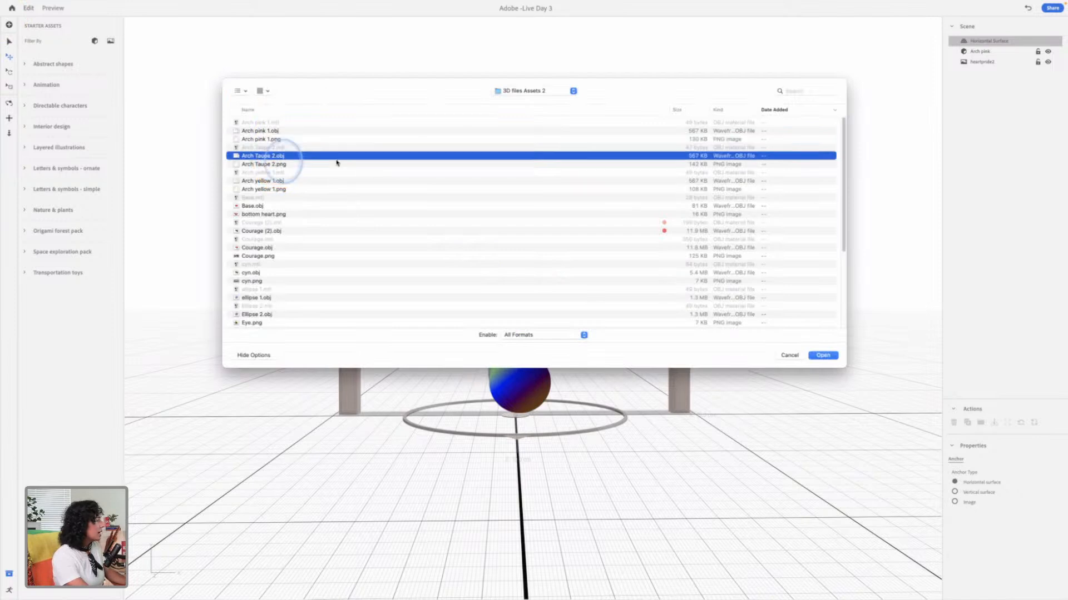
key("space")
key("Down")
key("Down")
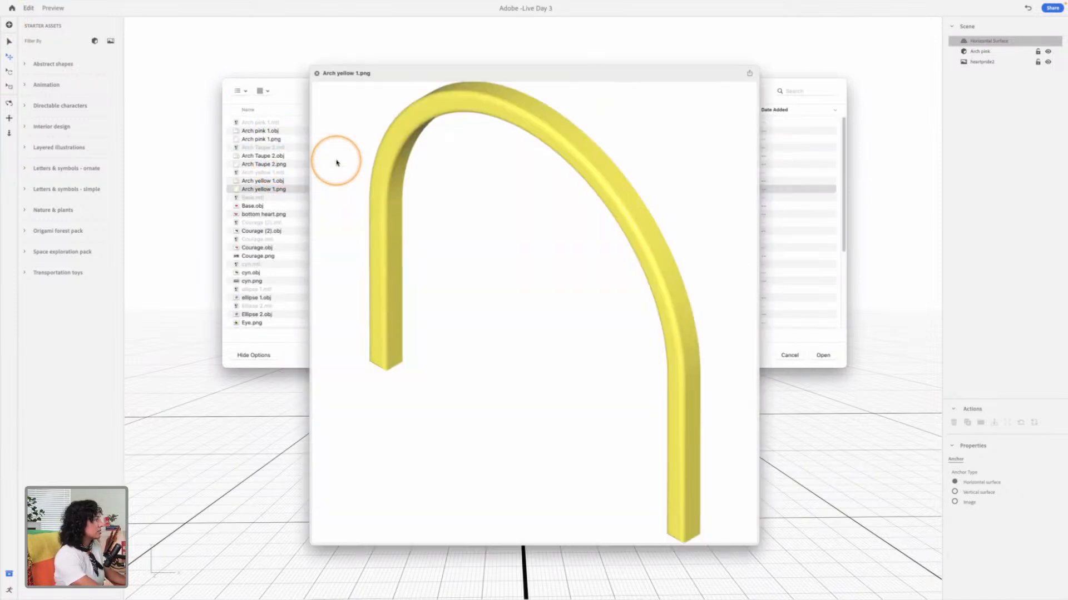
key("space")
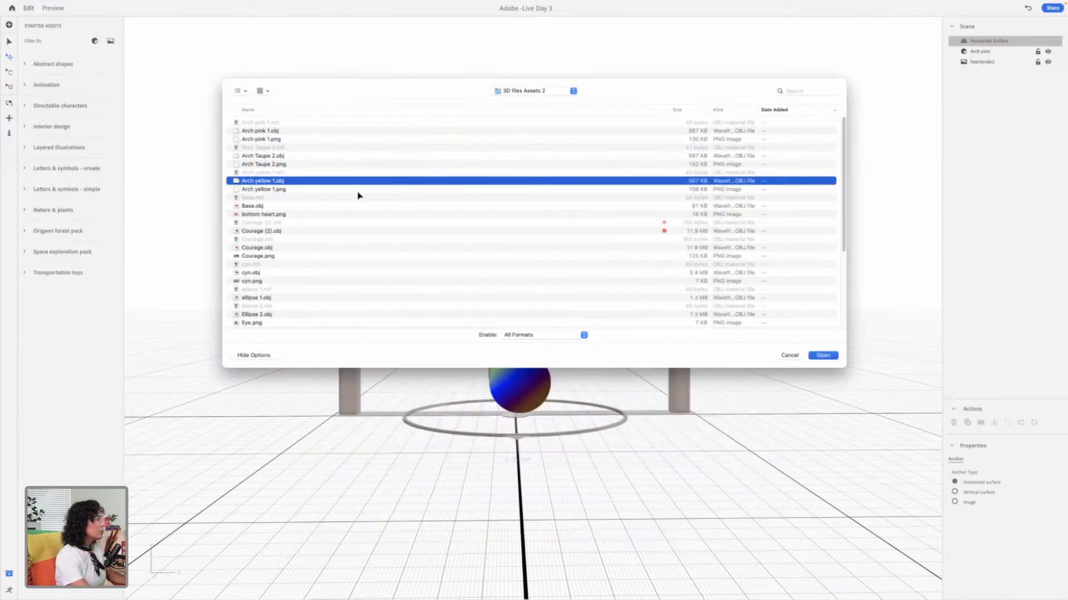
double_click(357, 192)
left_click(711, 225)
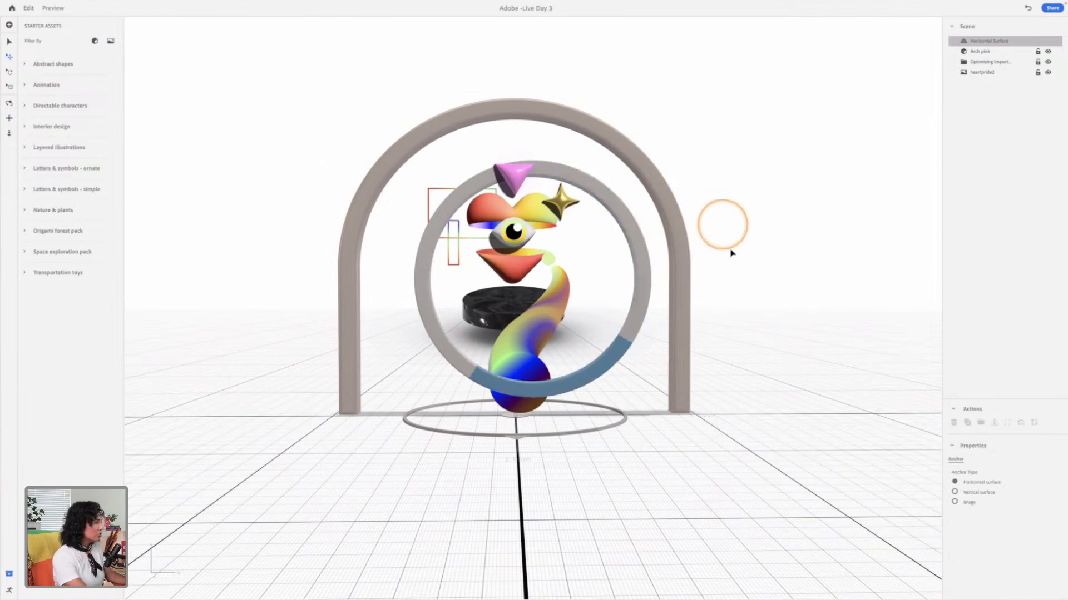
Step: Move the yellow arch straight back behind the pink arch to about Z -4.9 cm
left_click_drag(678, 289, 617, 282)
left_click_drag(561, 208, 645, 206)
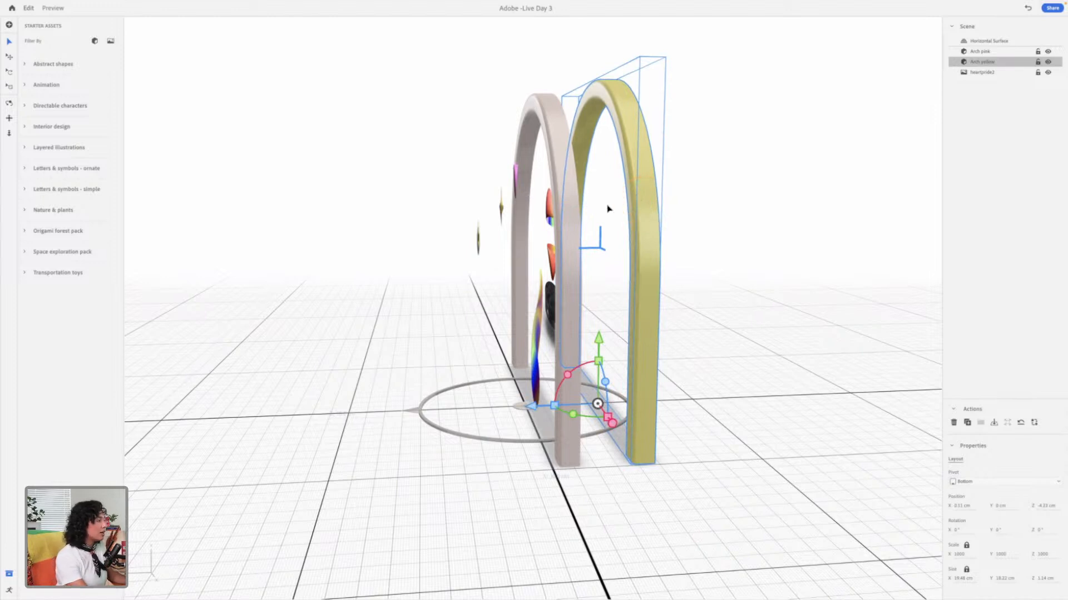
middle_click_drag(648, 361, 639, 386)
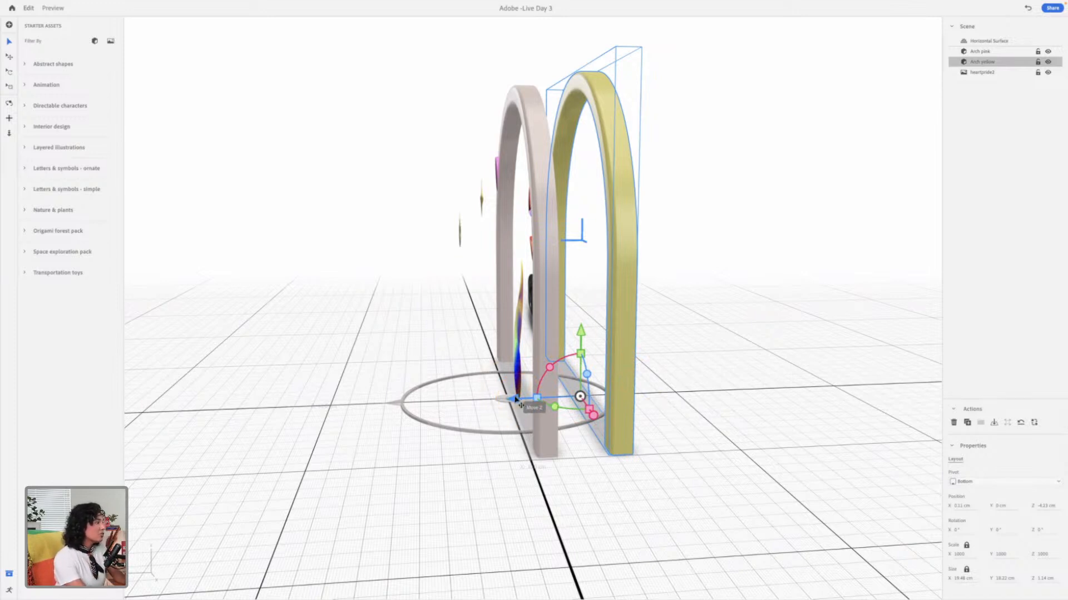
left_click_drag(535, 404, 634, 356)
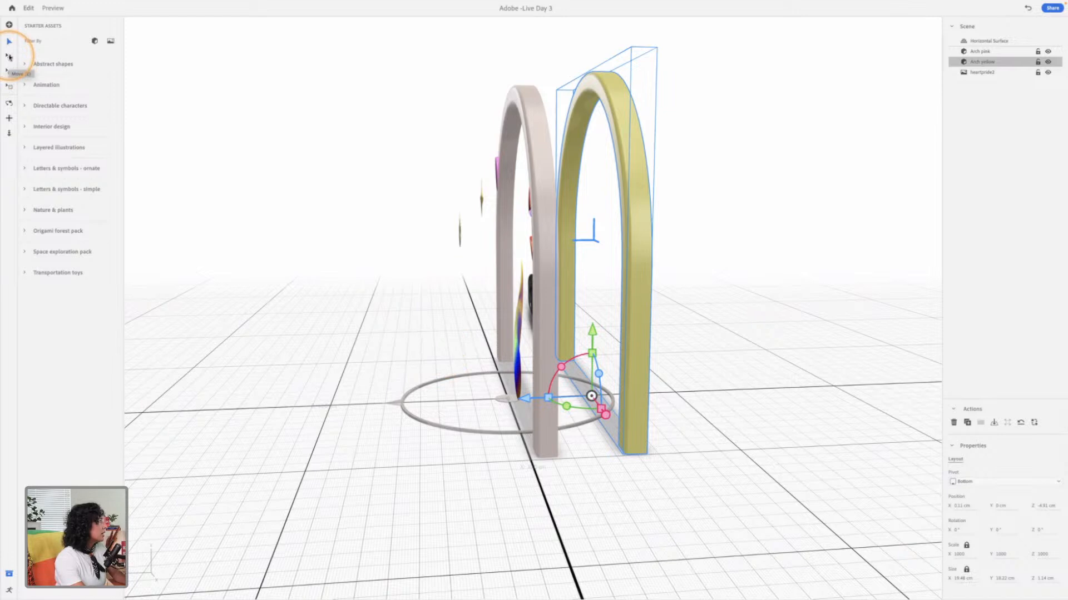
Step: Scale the yellow arch down uniformly to about 17.7 cm wide and 16.6 cm tall
left_click(10, 73)
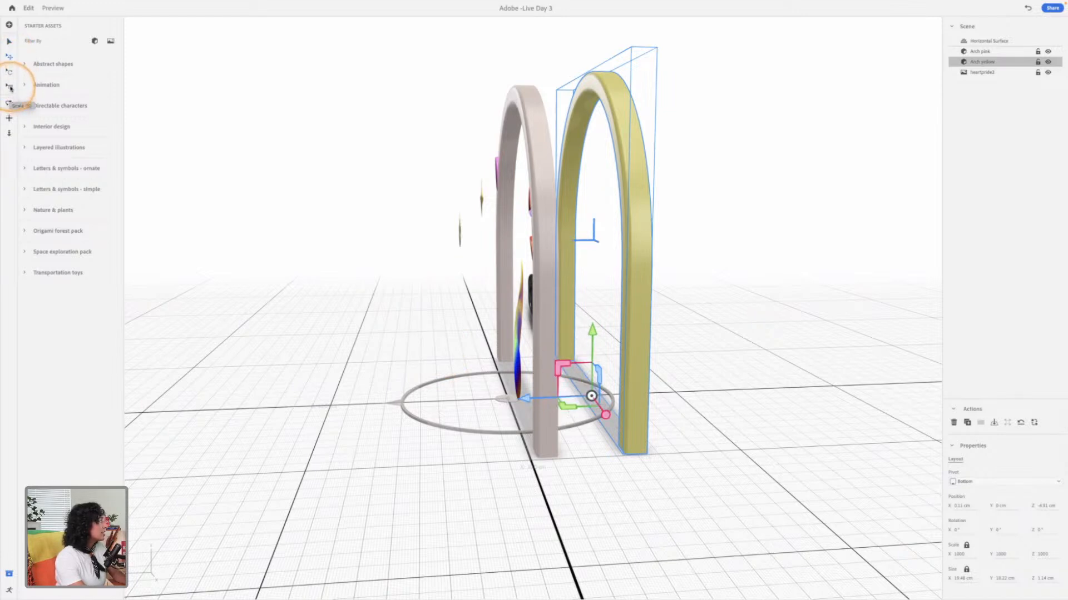
left_click(10, 88)
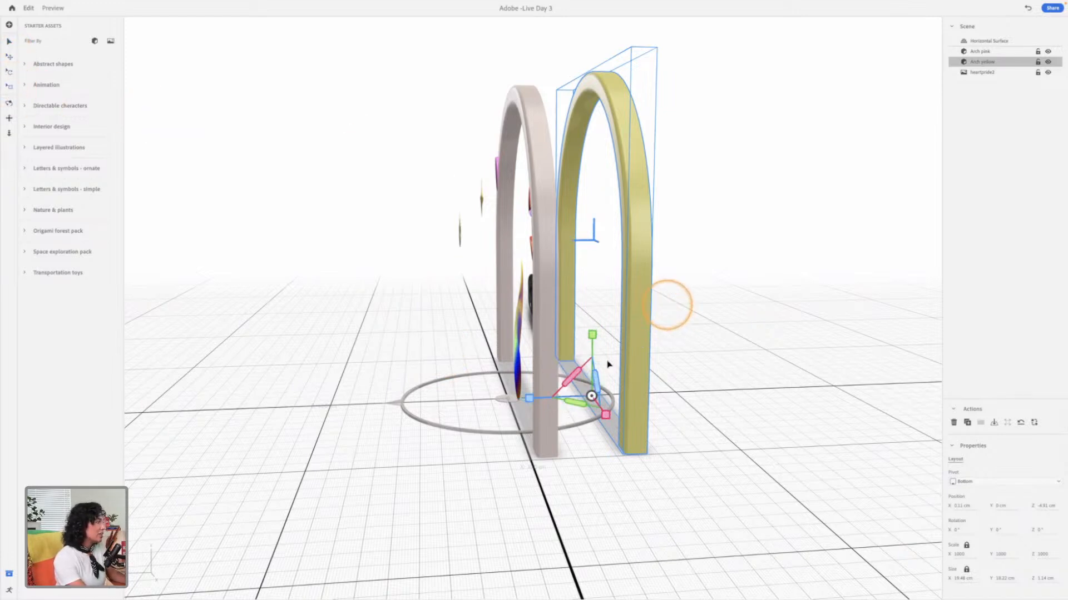
left_click_drag(594, 336, 552, 303)
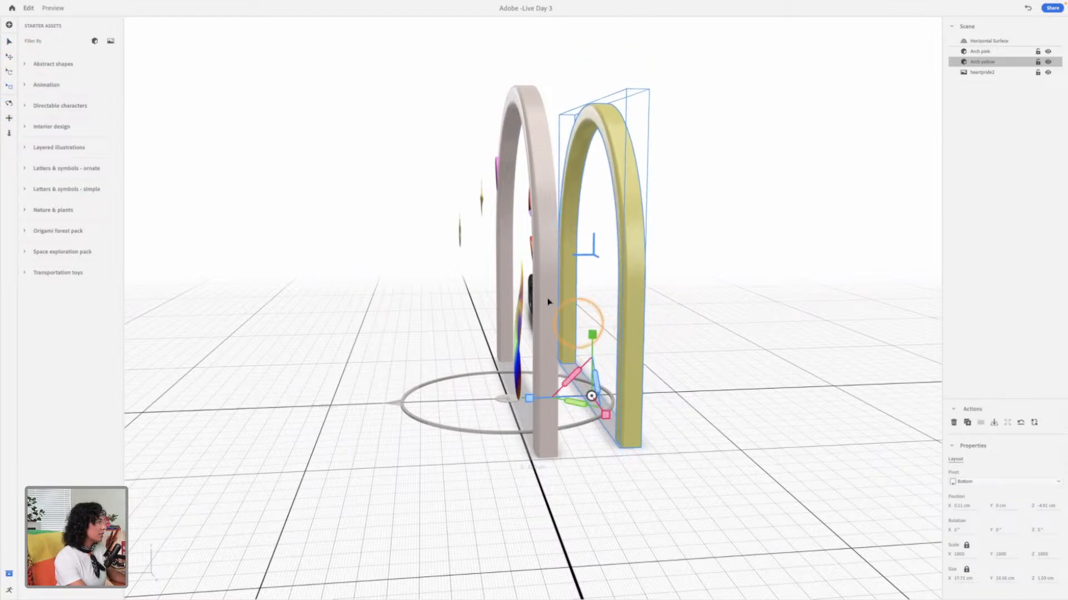
Step: Move the pink arch back behind the yellow arch to about Z -8.9 cm
left_click(547, 302)
left_click_drag(457, 400, 596, 397)
mouse_move(732, 372)
right_mouse_down()
mouse_move(655, 345)
mouse_move(533, 366)
mouse_move(415, 364)
mouse_move(665, 365)
mouse_move(817, 321)
mouse_move(822, 355)
mouse_move(884, 347)
mouse_move(804, 368)
right_mouse_up()
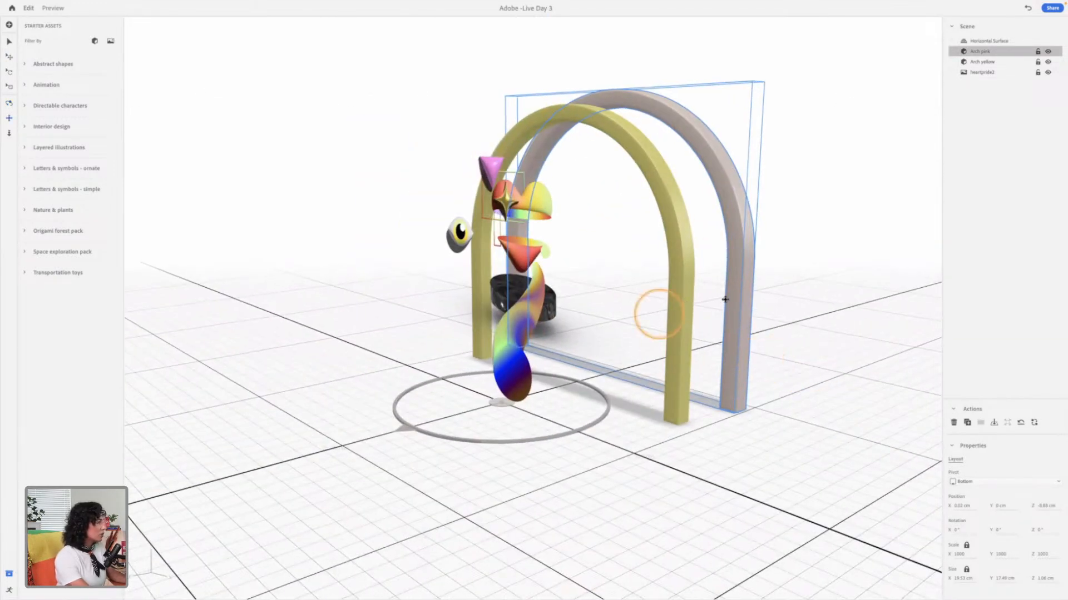
Step: Examine the depth spacing between the illustration layers and the two arches from above and from the side
mouse_move(727, 305)
middle_mouse_down()
mouse_move(699, 382)
mouse_move(727, 306)
middle_mouse_up()
middle_click_drag(721, 223, 727, 305)
key("3")
left_click_drag(656, 232, 665, 209)
left_click_drag(643, 290, 576, 362)
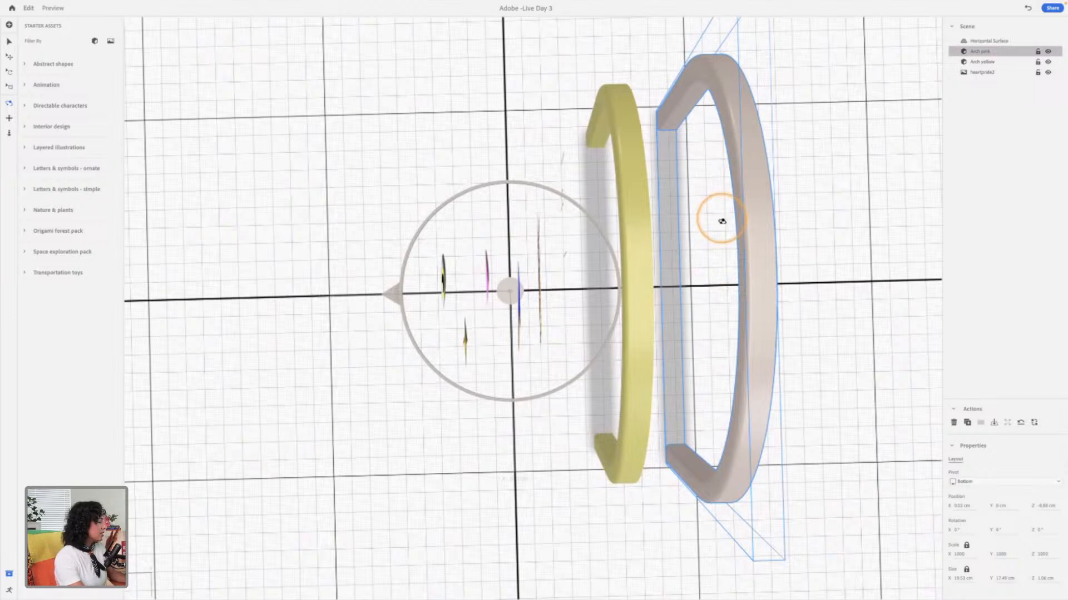
left_click_drag(705, 210, 757, 98)
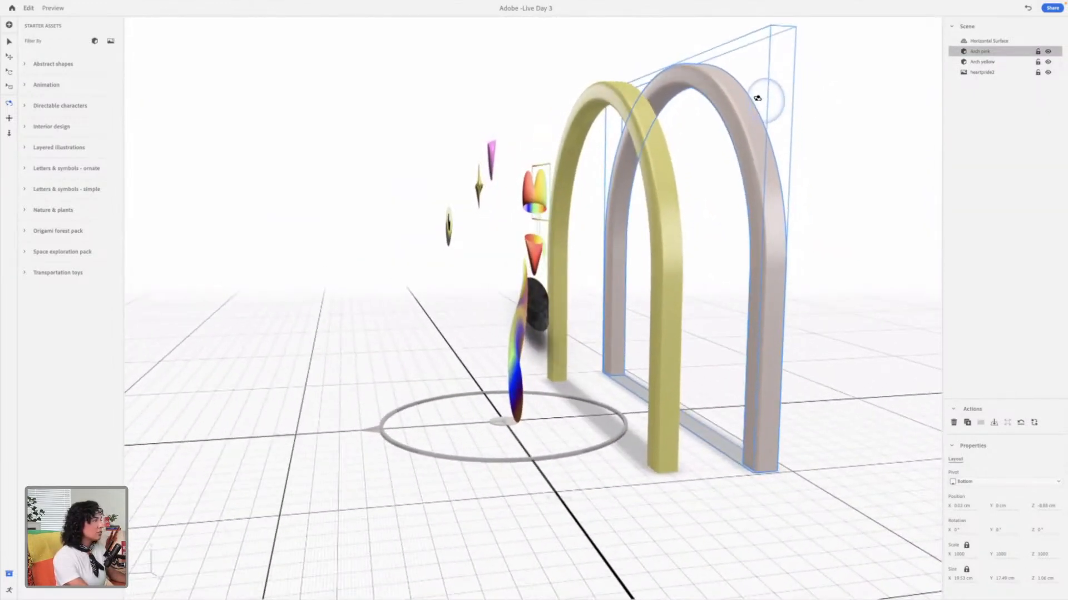
key("3")
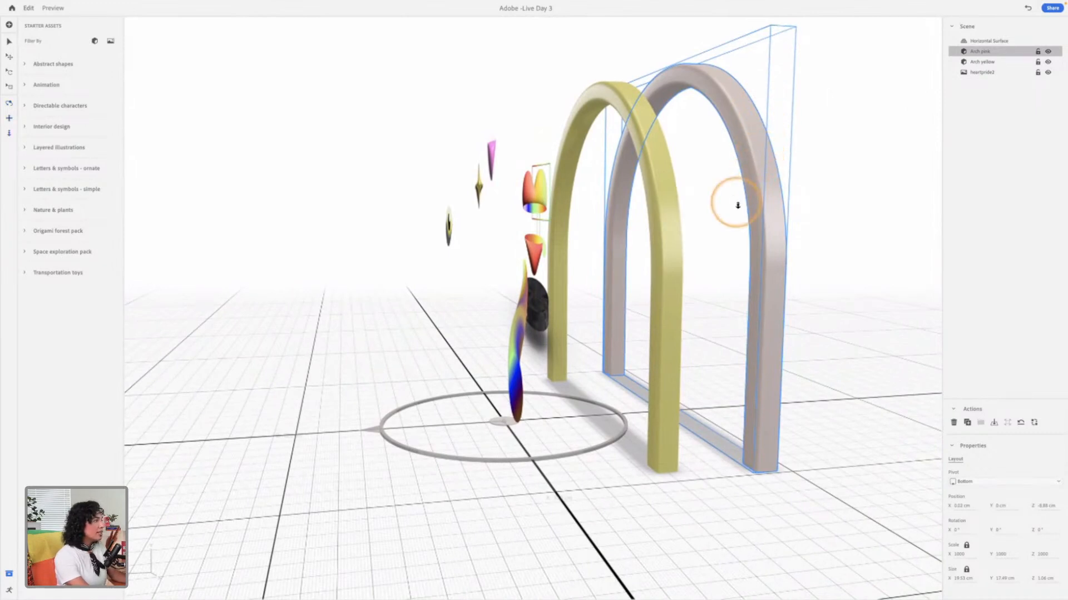
left_click_drag(726, 209, 734, 234)
key("2")
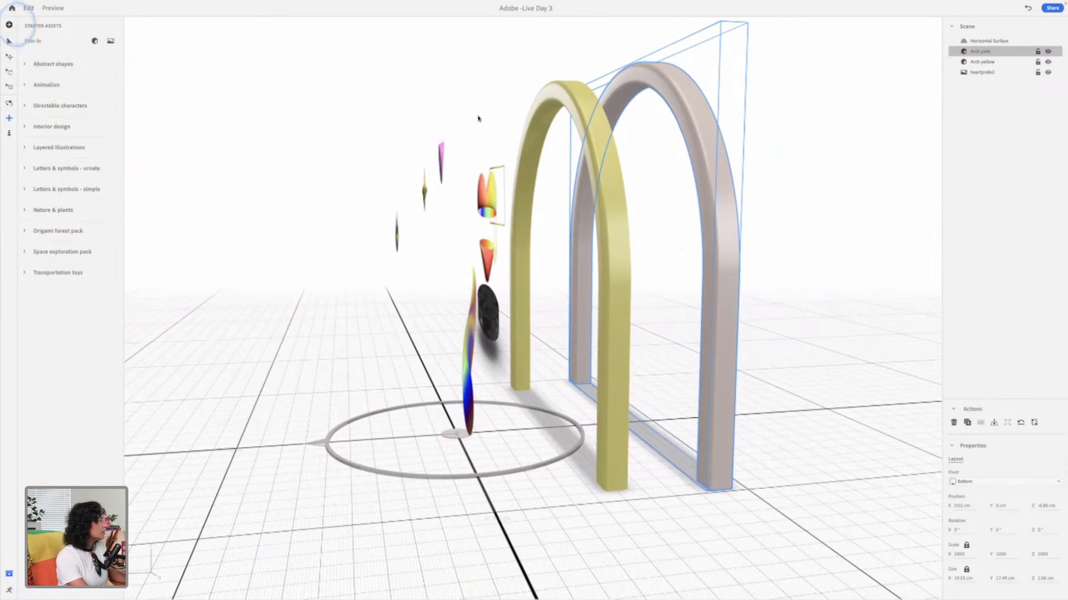
Step: Import Courage (2).obj from the 3D files Assets 2 folder after previewing it, and check its placement from the front
left_click(9, 25)
left_click(267, 164)
left_click(250, 189)
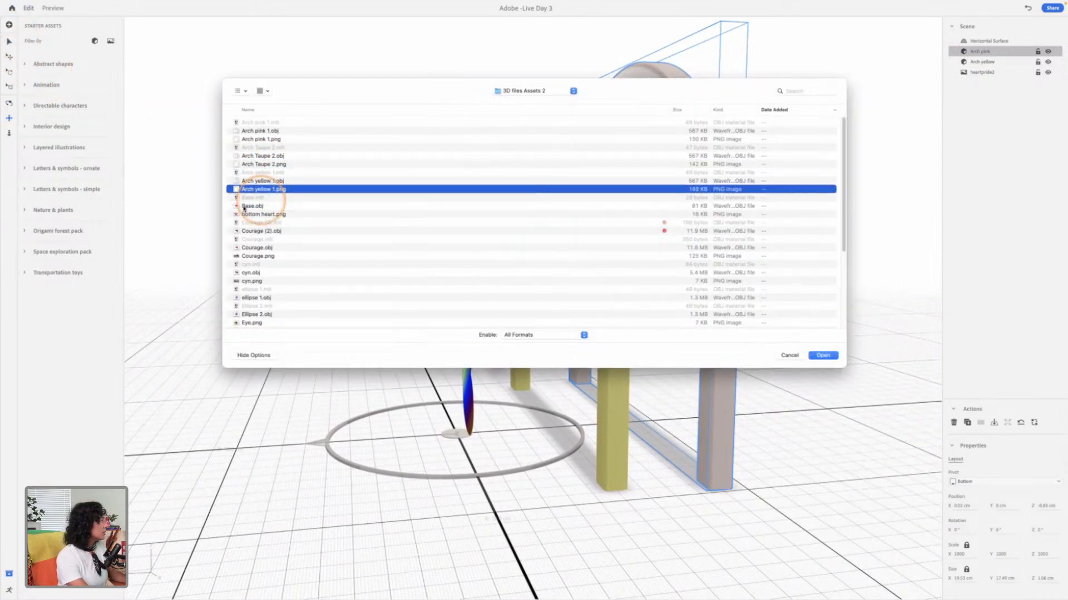
left_click(253, 205)
left_click(251, 214)
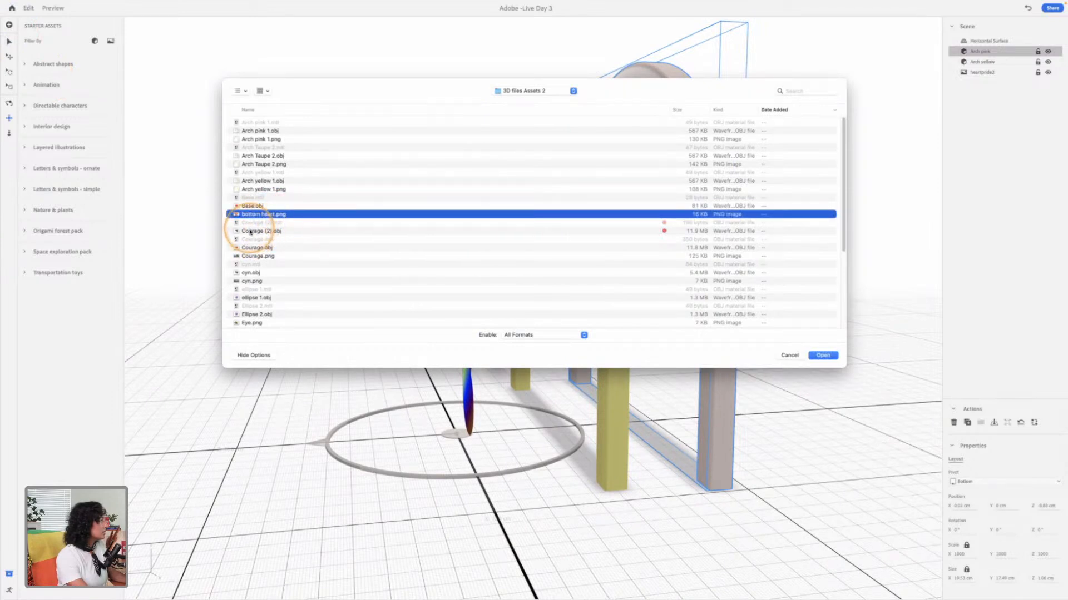
left_click(261, 231)
key("space")
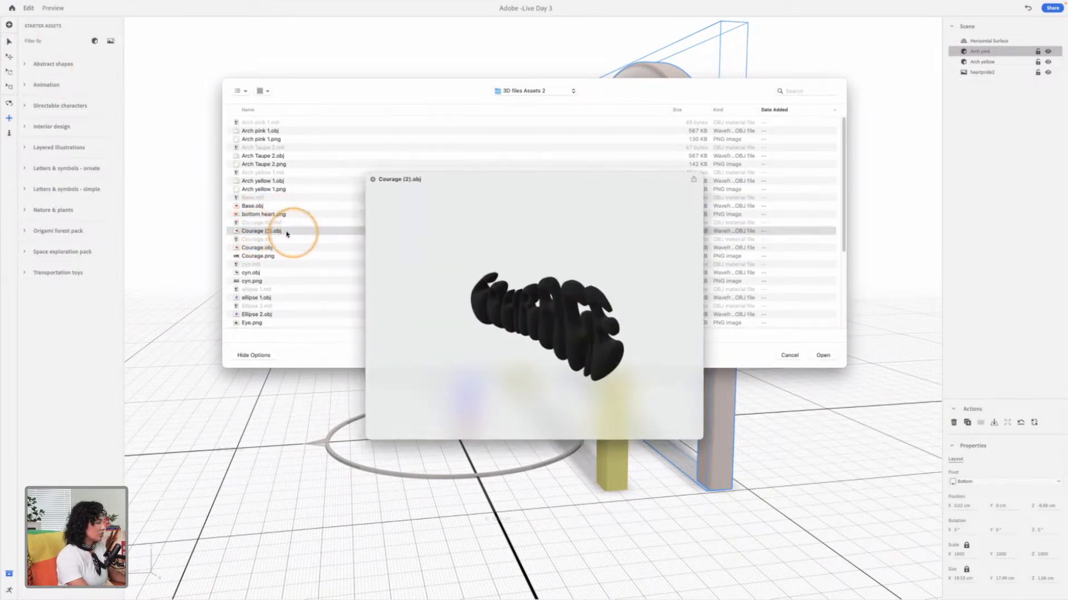
key("space")
double_click(284, 230)
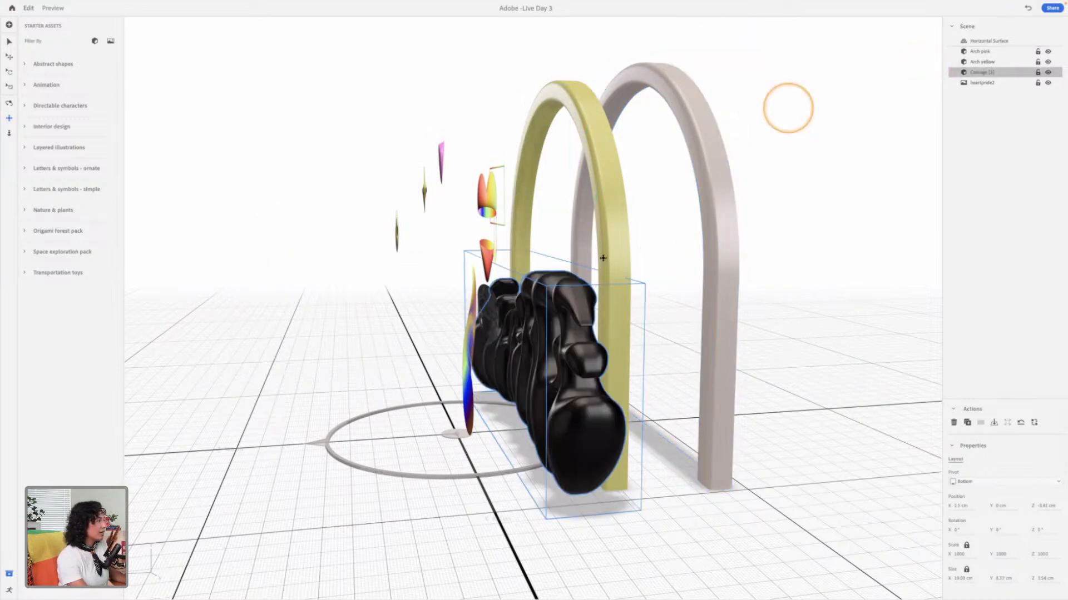
left_click_drag(560, 311, 685, 298)
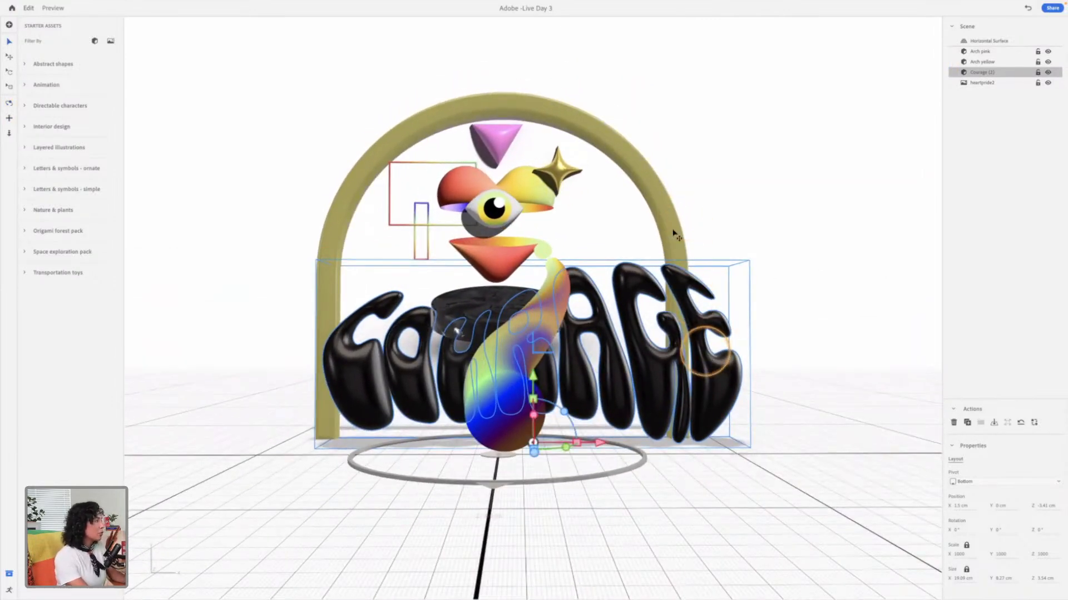
Step: Scale up the pink arch at the back so it stands well above the yellow arch and the COURAGE lettering
left_click_drag(619, 83, 607, 181)
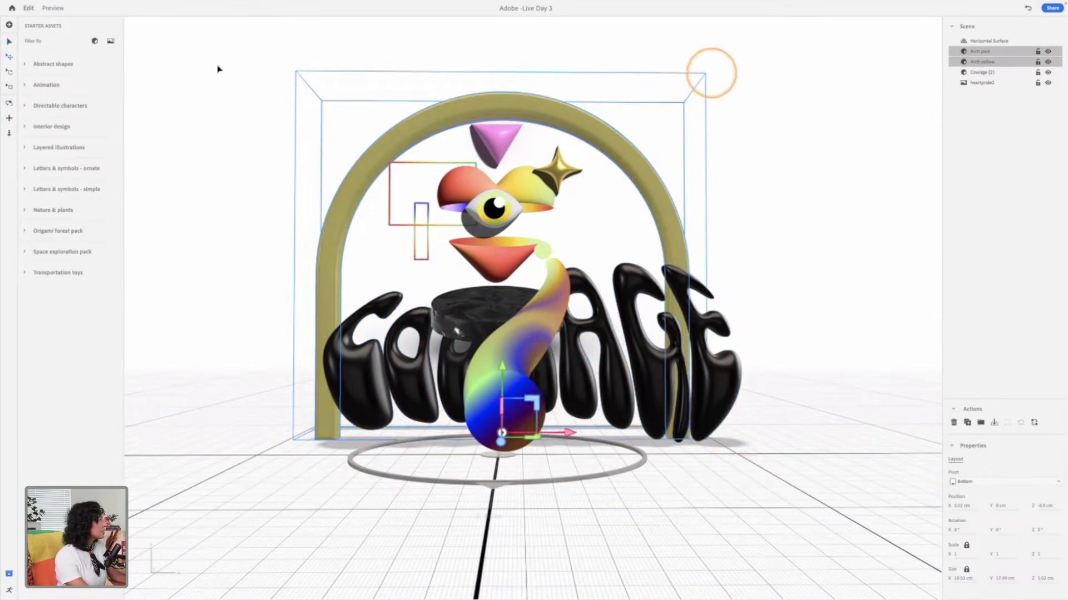
left_click(851, 210)
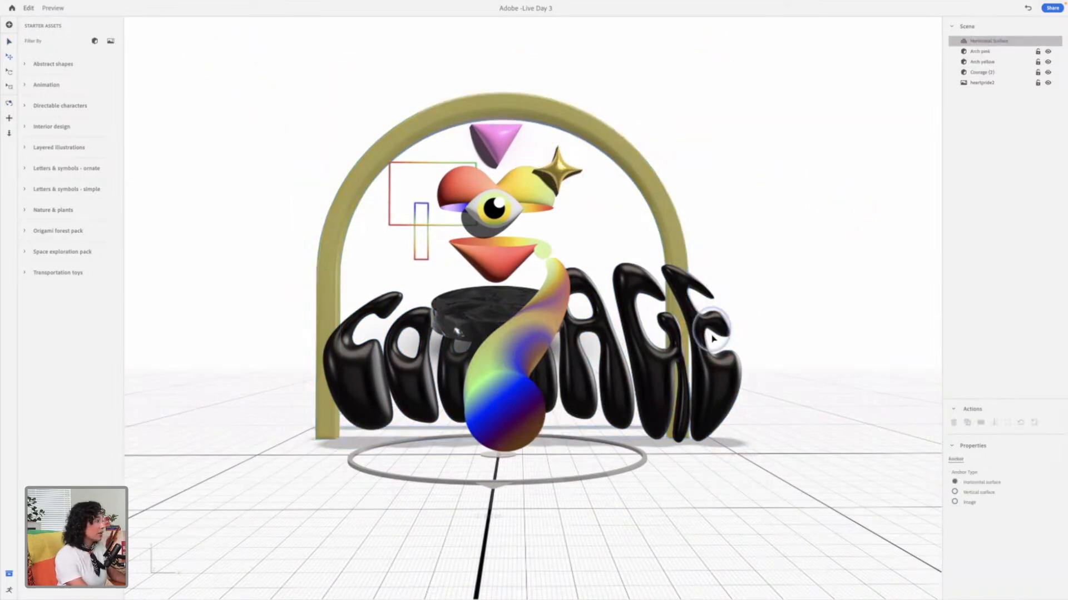
left_click(714, 361)
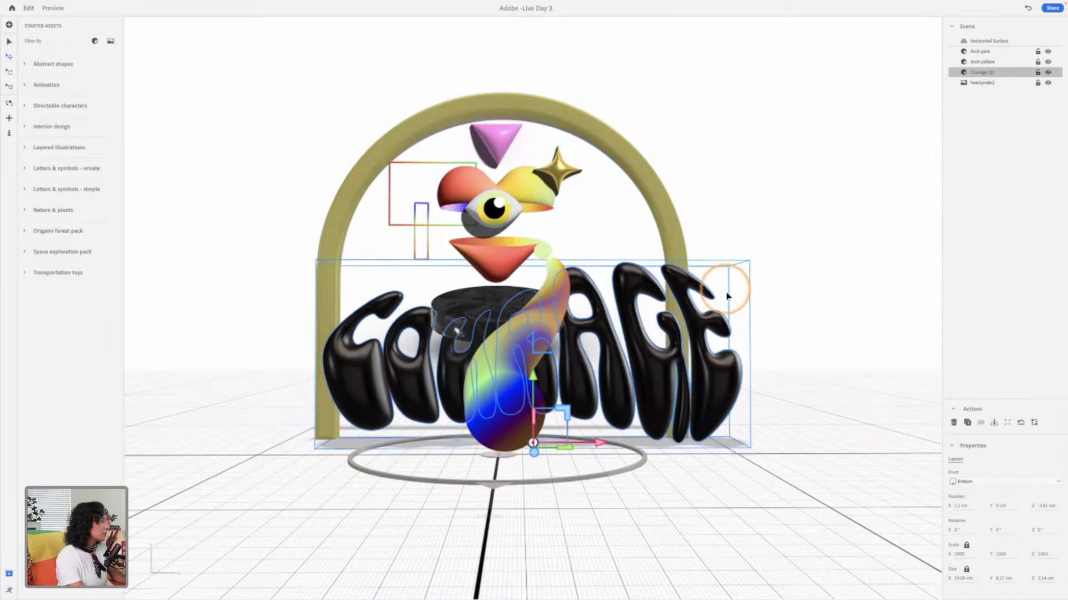
scroll(784, 227, "down", 1)
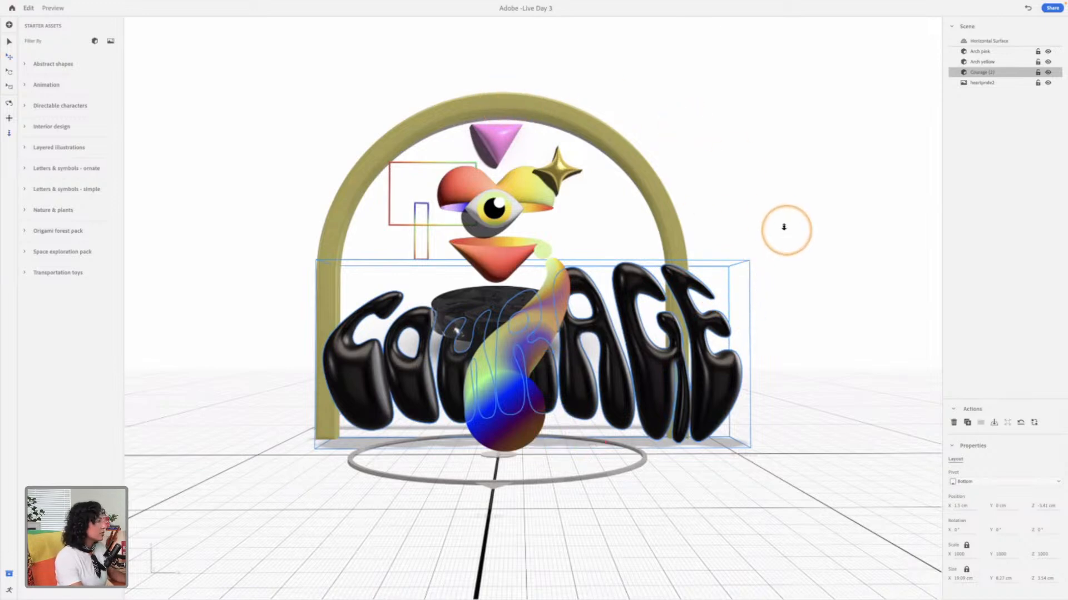
right_click_drag(746, 254, 609, 277)
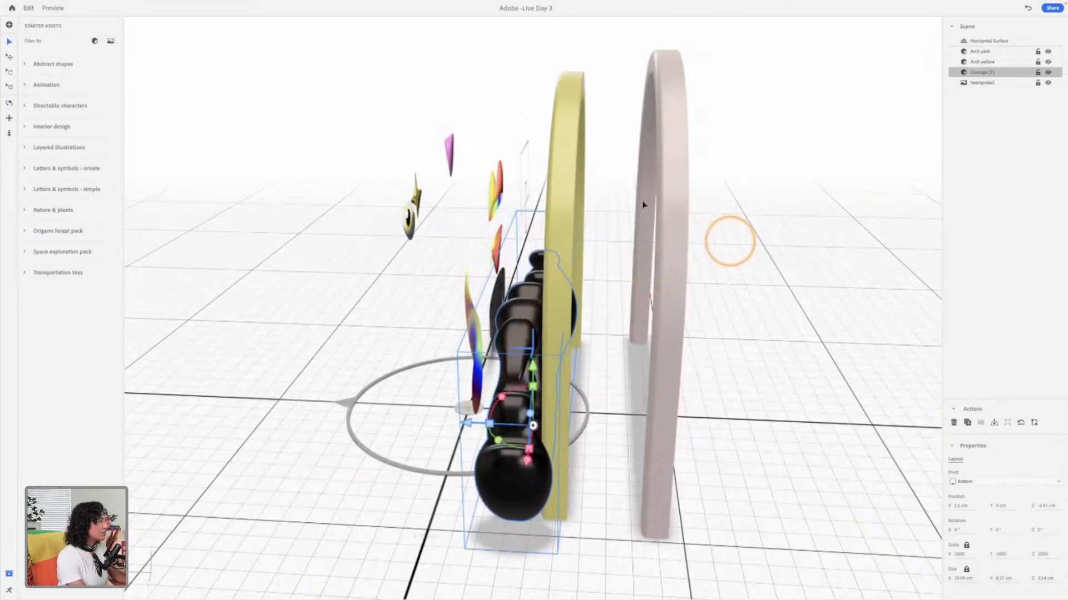
left_click_drag(727, 239, 620, 92)
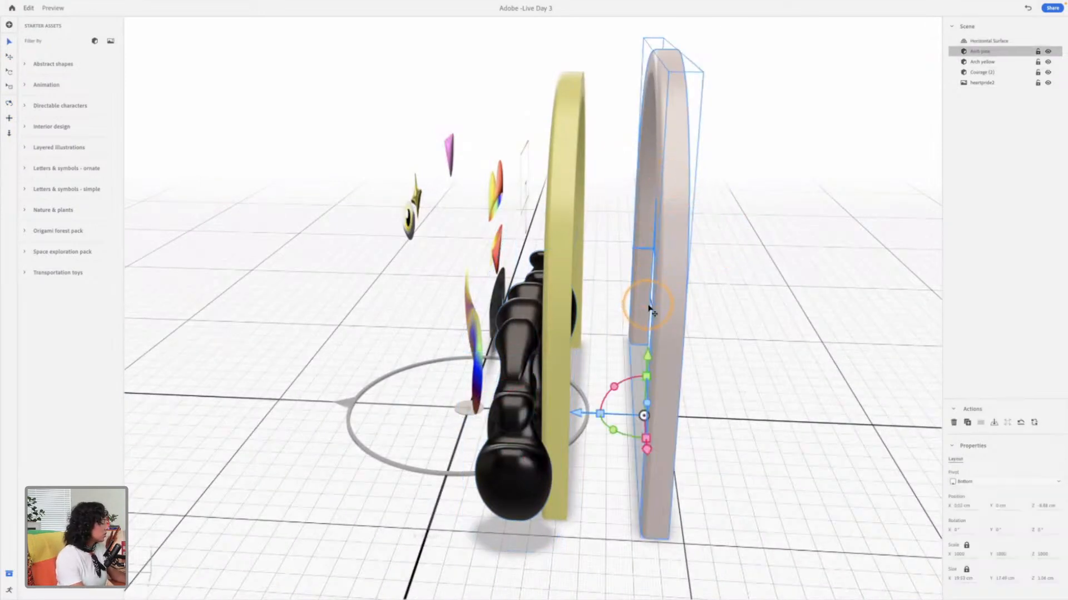
left_click(10, 86)
left_click(674, 281)
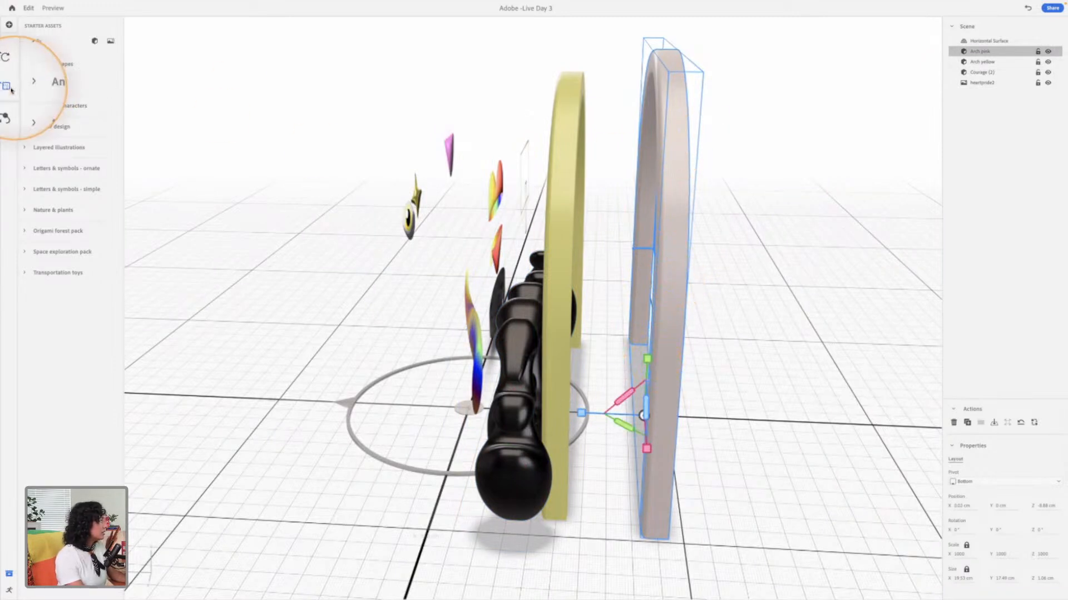
left_click_drag(648, 363, 610, 408)
key("3")
key("v")
Step: Enlarge the yellow arch uniformly to about 26 cm wide and 24.3 cm tall
left_click(552, 248)
left_click(547, 261)
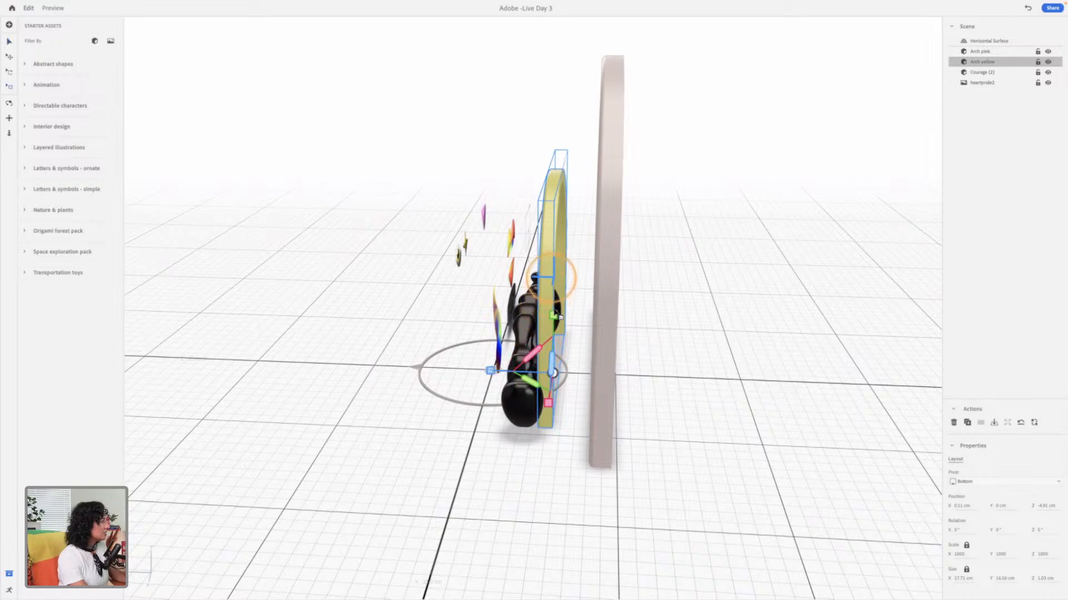
left_click_drag(553, 333, 560, 289, "shift")
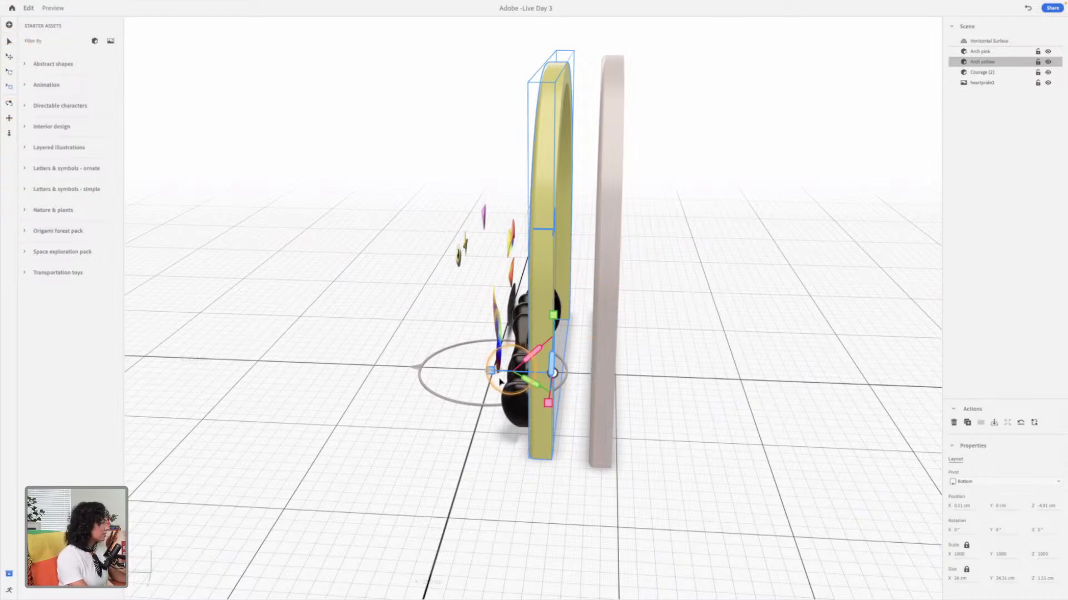
Step: Move both arches farther back behind the COURAGE lettering, keeping the yellow one in front at about Z -11.8 cm
left_click_drag(492, 371, 604, 306)
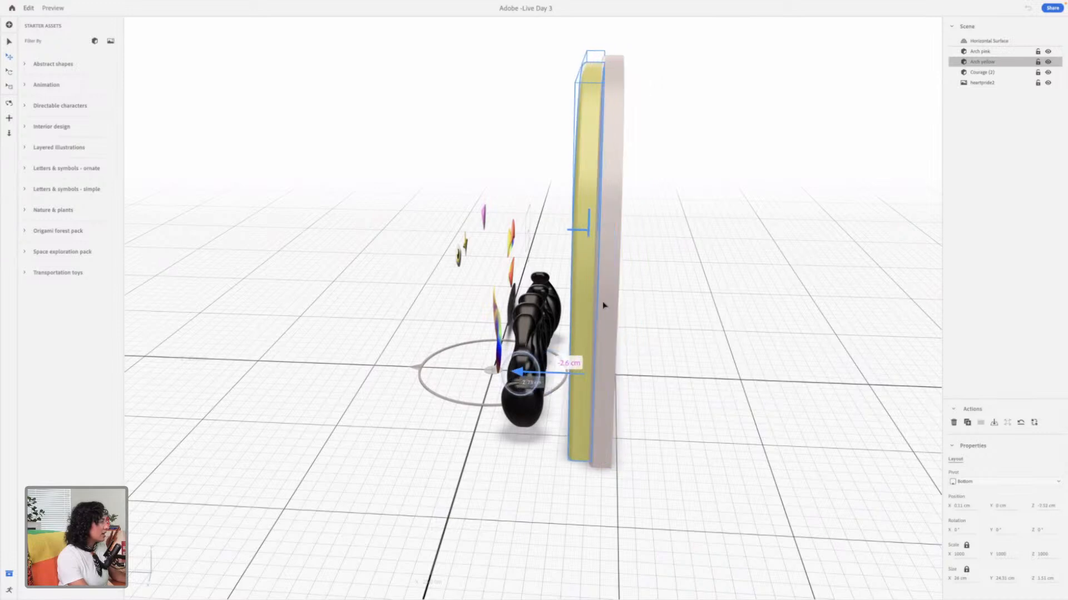
left_click(605, 313)
left_click_drag(540, 377, 618, 379)
left_click(581, 340)
left_click_drag(537, 380, 590, 379)
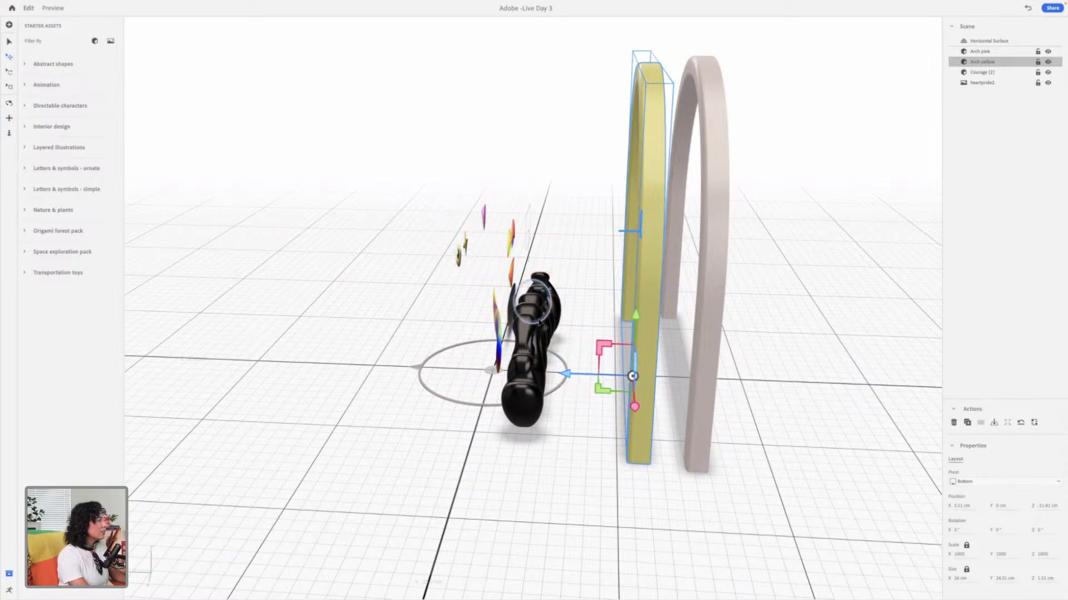
Step: Raise the COURAGE lettering to about Y 11 cm and set it back to about Z -7 cm, in front of the arches
left_click(535, 300)
left_click_drag(533, 294, 533, 148)
left_click_drag(475, 251, 525, 243)
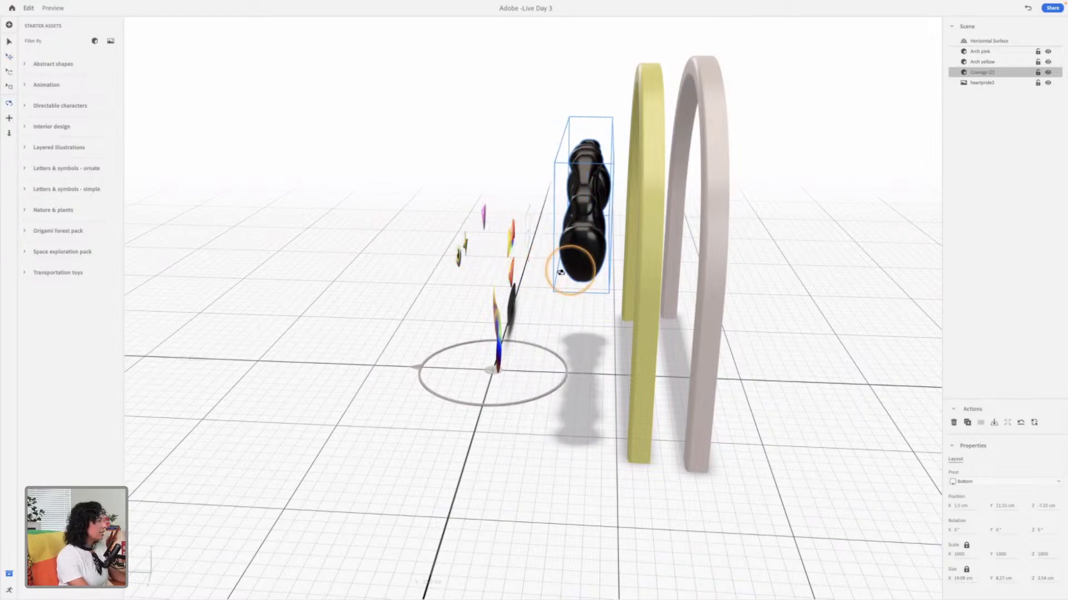
right_click_drag(638, 280, 719, 246)
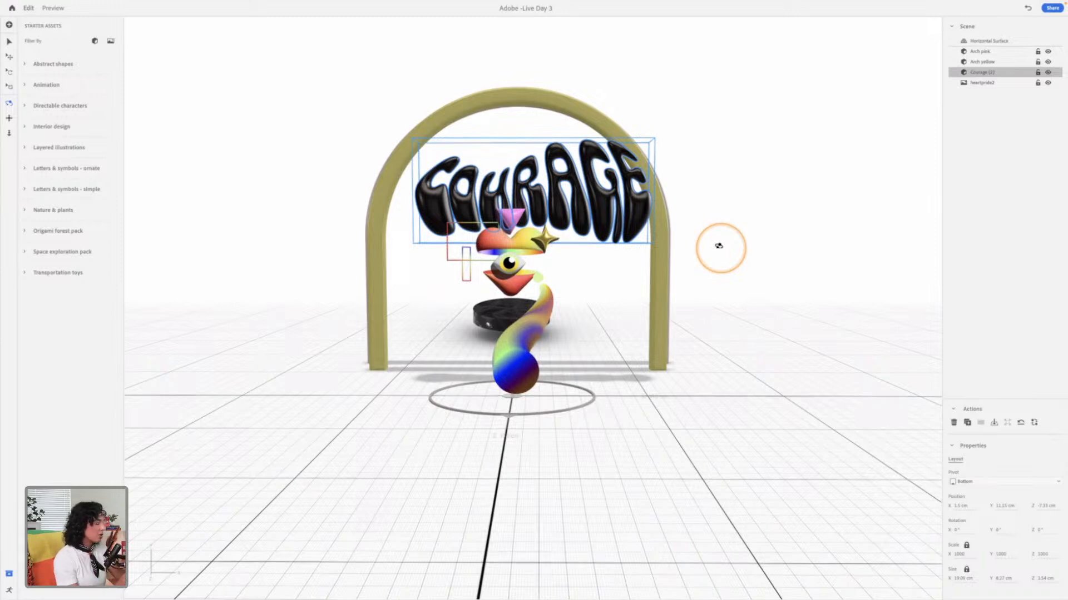
Step: Centre the COURAGE lettering, scale it down to about 5.6 cm tall and raise it to about Y 14.2 cm inside the arch
left_click_drag(607, 247, 589, 248)
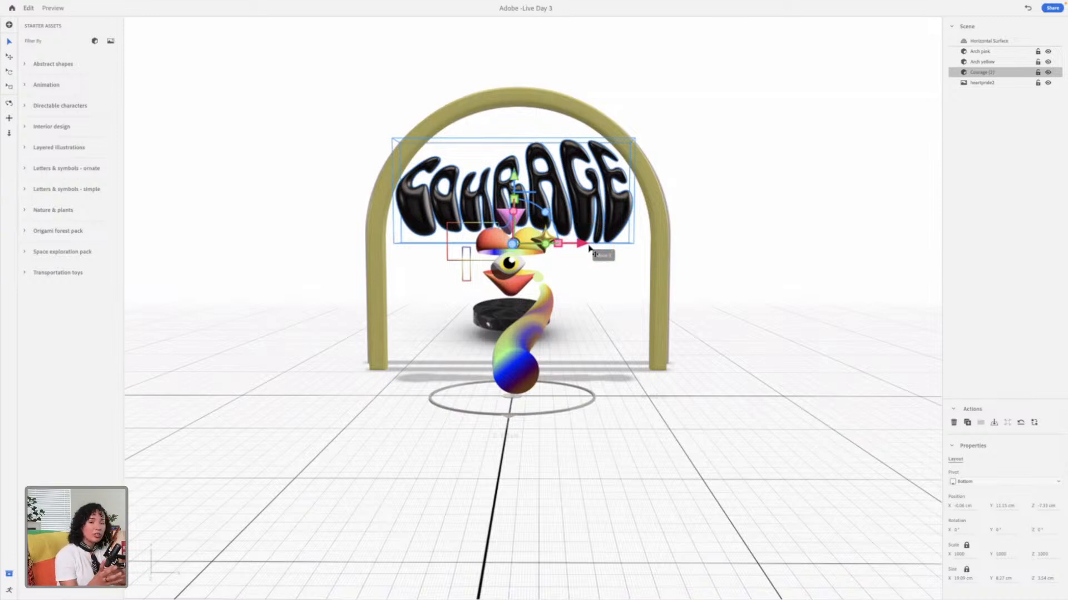
left_click(528, 87)
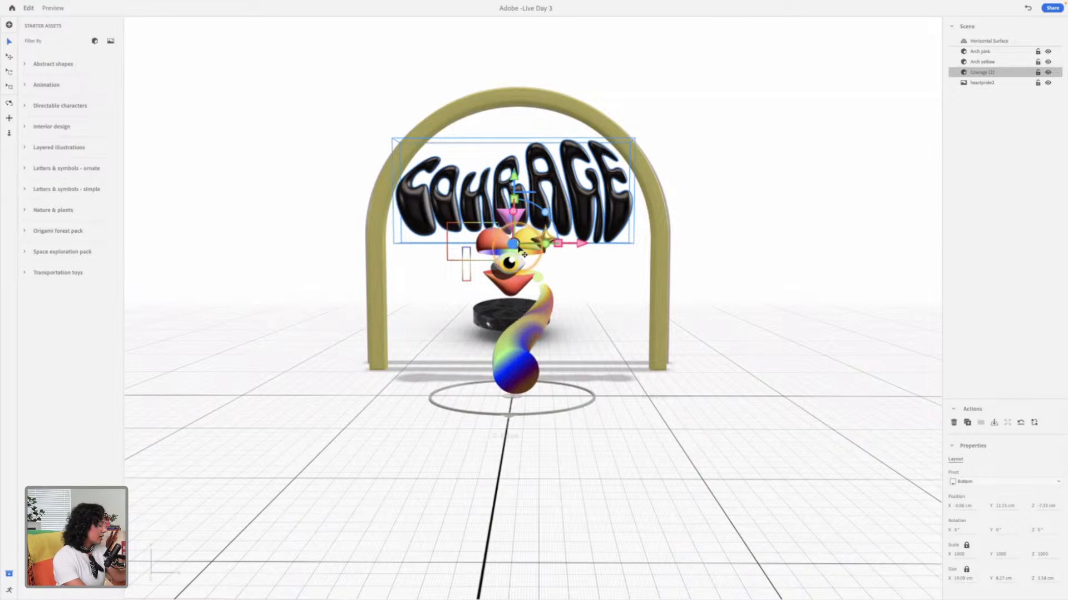
left_click_drag(516, 254, 518, 248)
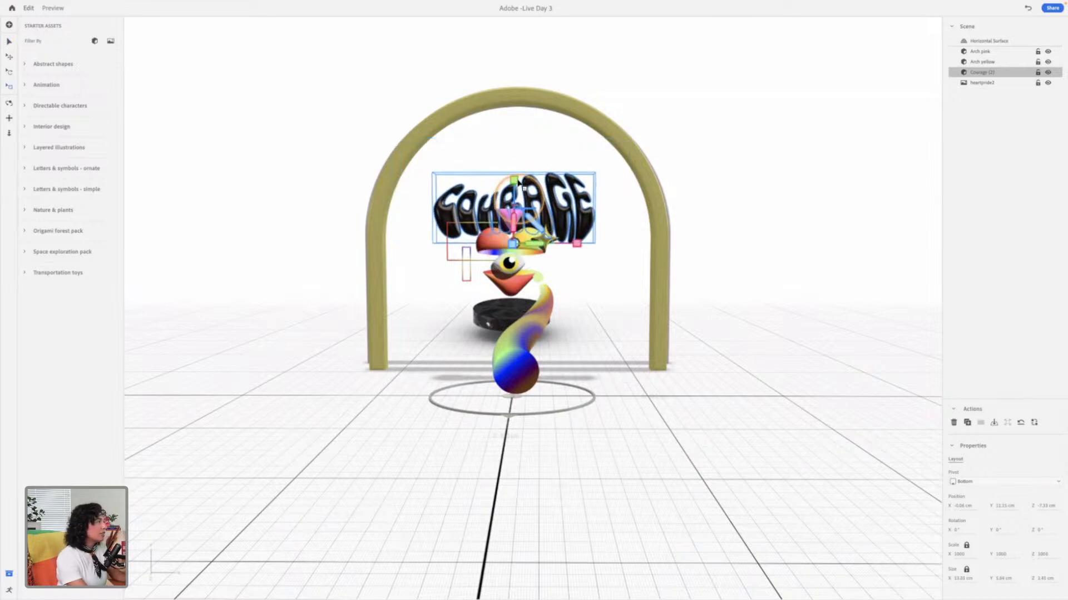
left_click_drag(517, 182, 513, 138)
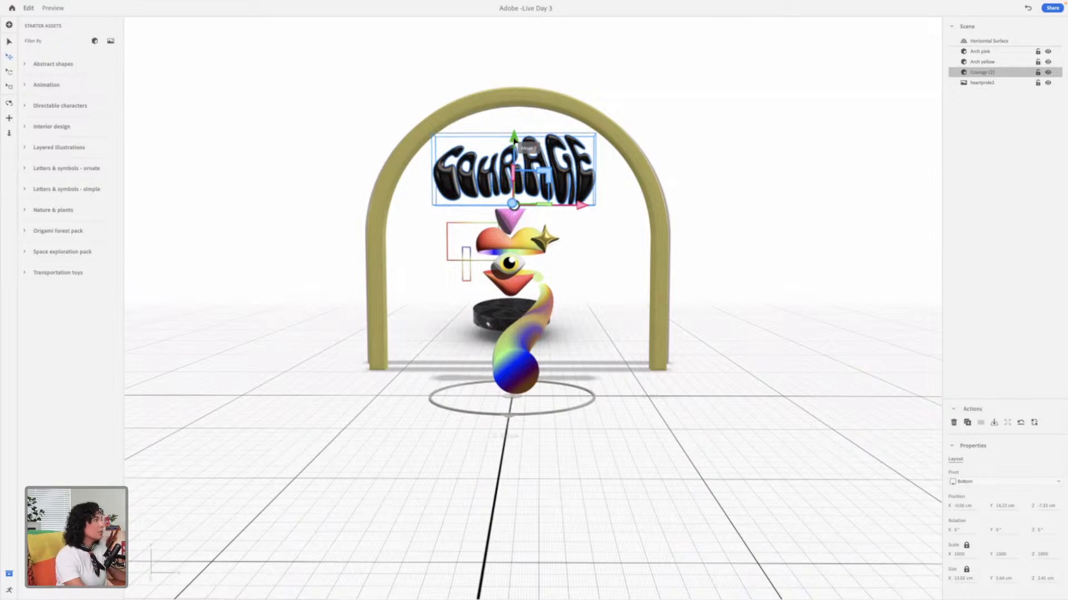
Step: Check the depth spacing of the illustration layers, COURAGE lettering and arches from the side and the front
left_click_drag(338, 78, 734, 476)
left_click(666, 260)
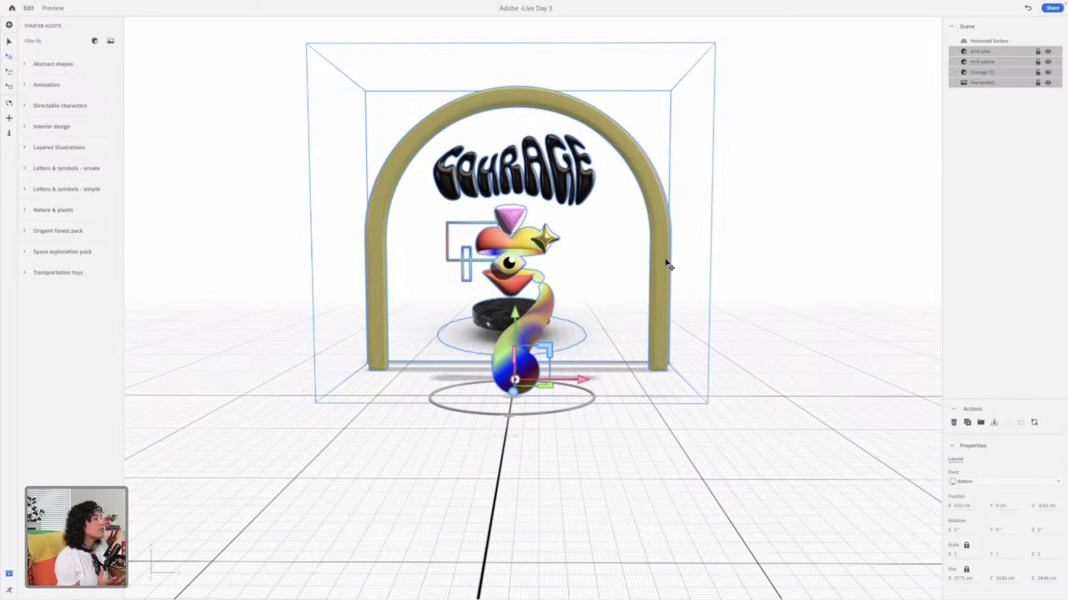
left_click(769, 188)
left_click(755, 300)
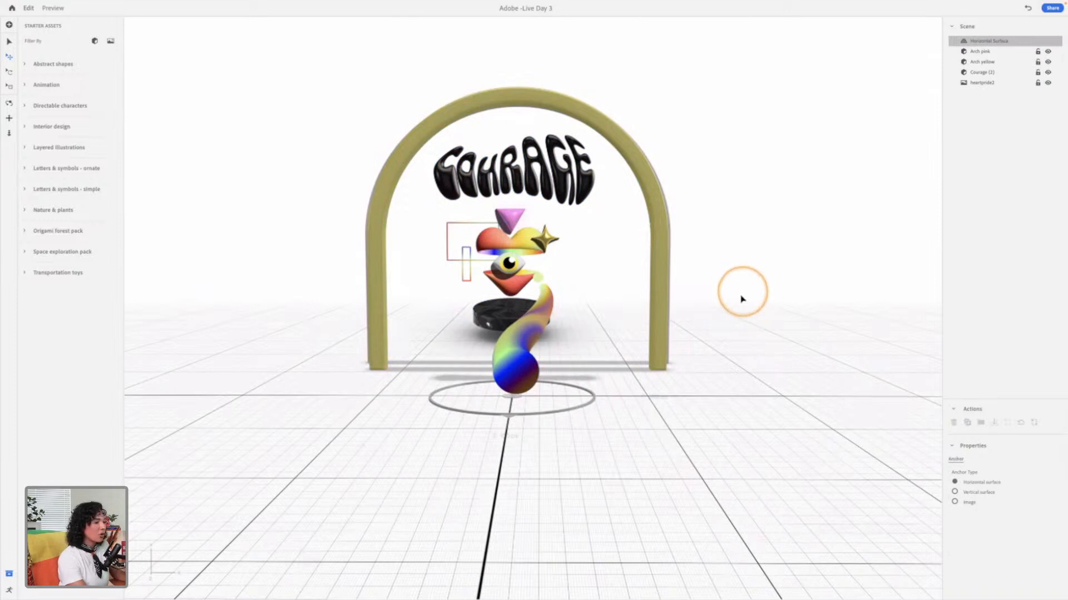
mouse_move(684, 283)
left_mouse_down()
mouse_move(603, 310)
mouse_move(634, 306)
mouse_move(611, 314)
mouse_move(499, 318)
mouse_move(511, 286)
left_mouse_up()
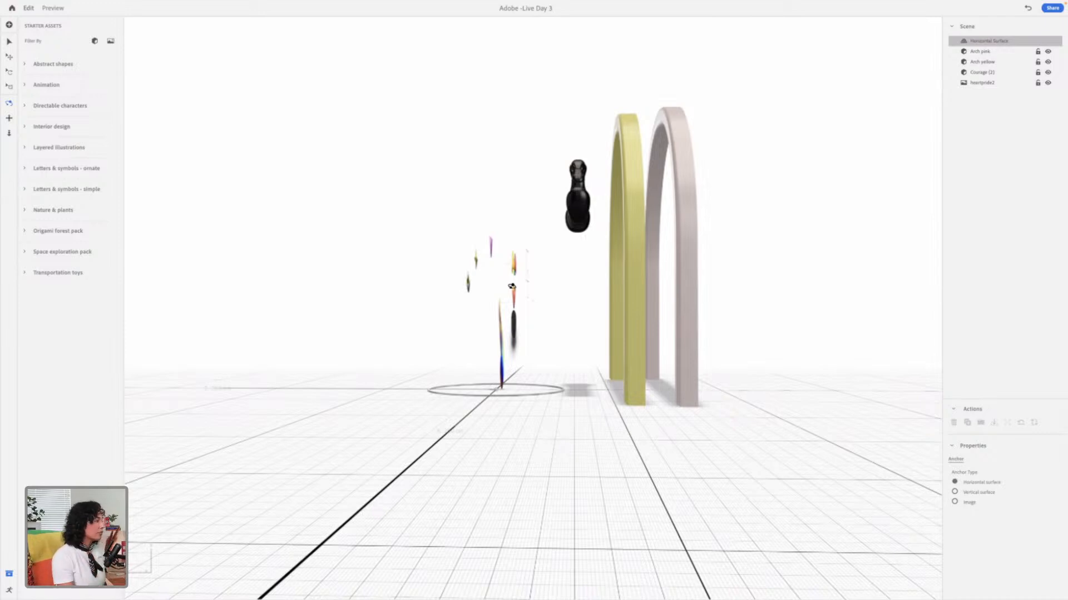
left_click_drag(511, 279, 571, 383)
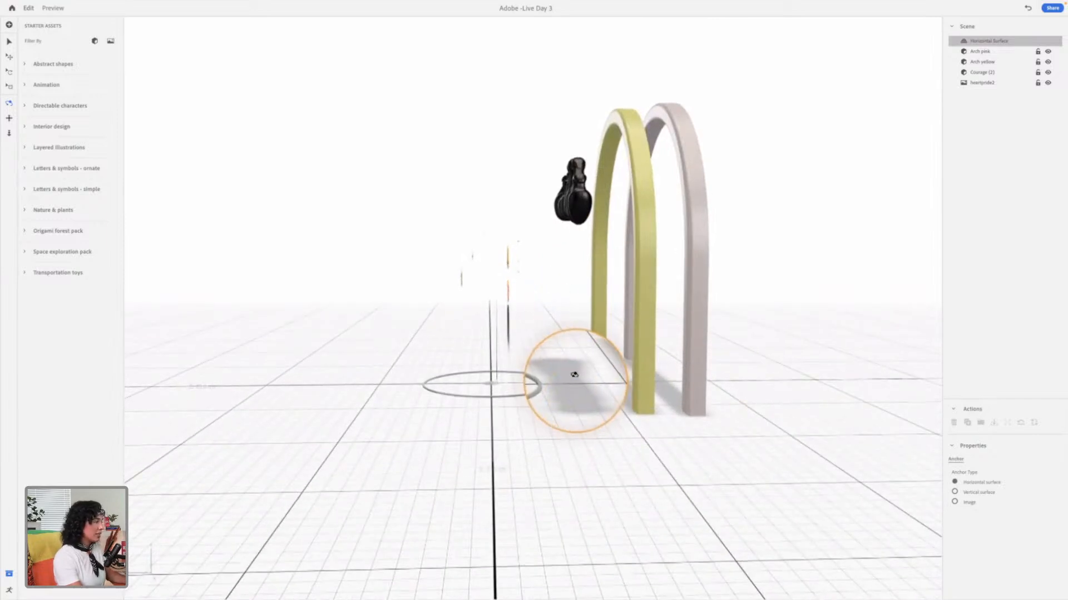
left_click_drag(585, 374, 592, 336)
mouse_move(647, 313)
left_mouse_down()
mouse_move(779, 295)
mouse_move(846, 316)
left_mouse_up()
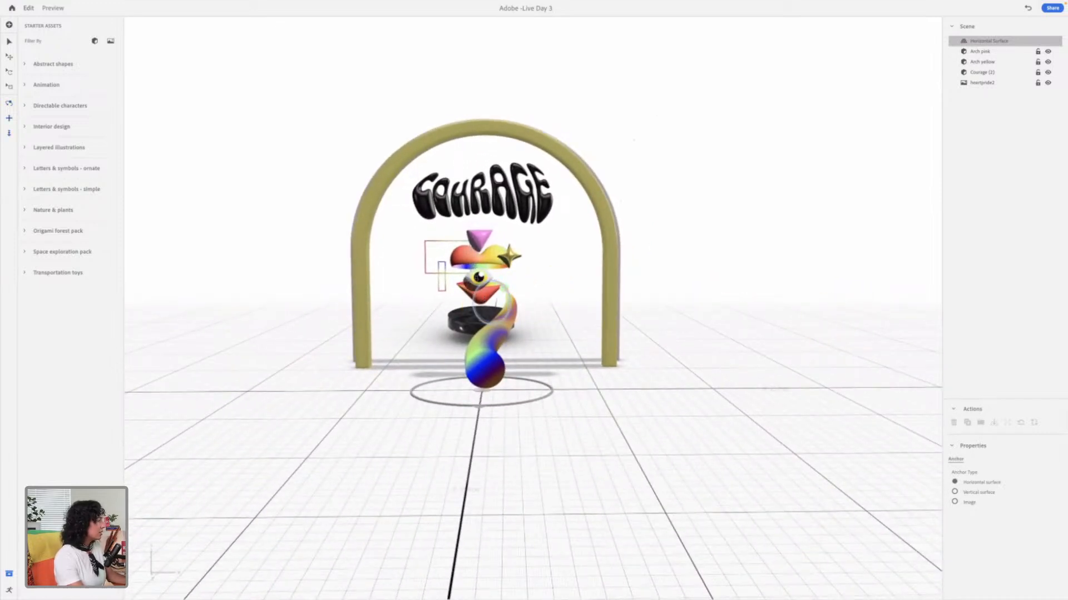
scroll(491, 303, "down", 5)
scroll(513, 272, "up", 8)
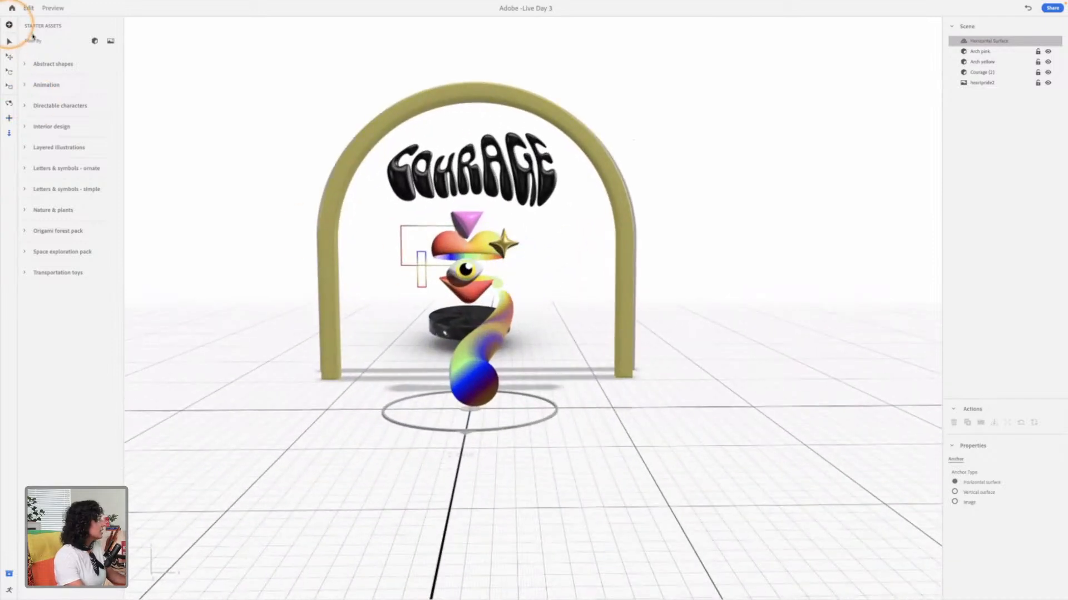
Step: Preview the ellipse and flower models in the 3D files Assets 2 folder and import flower.obj into the scene
left_click(9, 24)
scroll(259, 267, "down", 3)
left_click(271, 263)
key("space")
key("space")
left_click(295, 280)
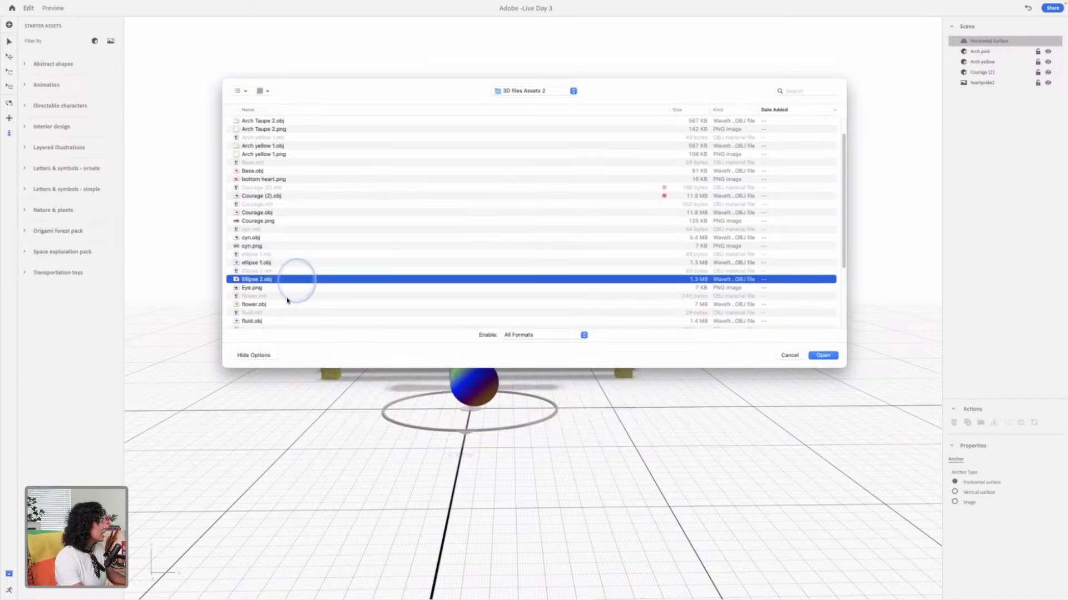
key("space")
key("space")
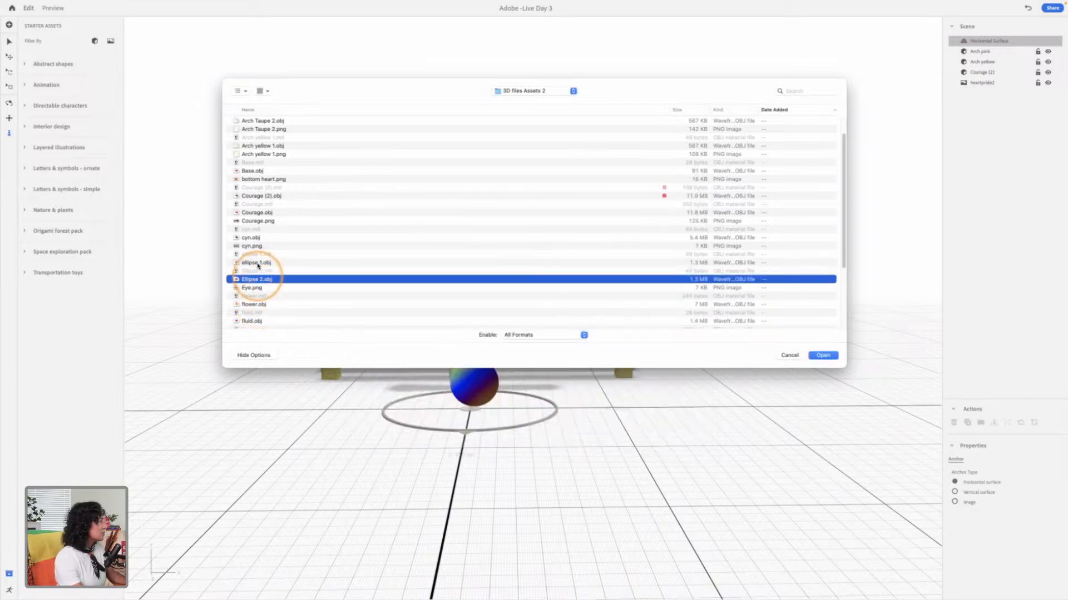
left_click(258, 264)
scroll(278, 269, "down", 2)
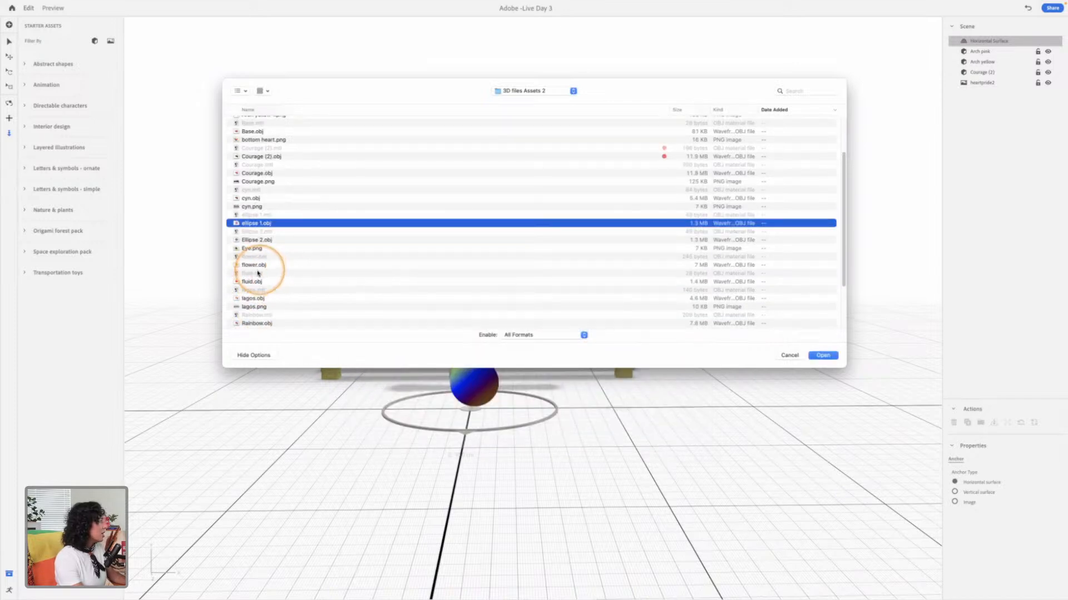
left_click(266, 265)
key("space")
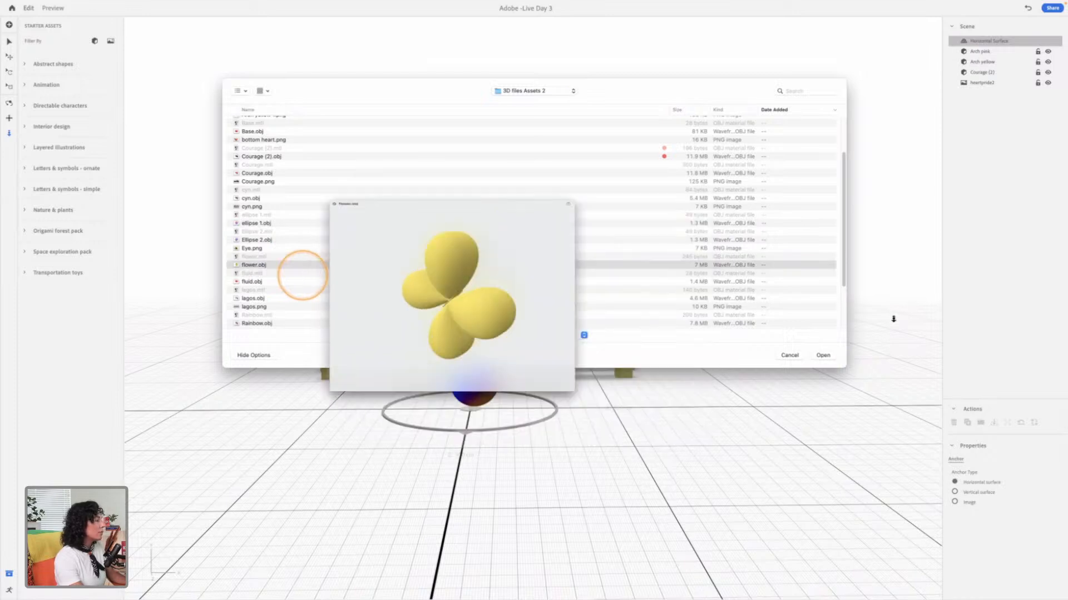
left_click(915, 308)
left_click(823, 355)
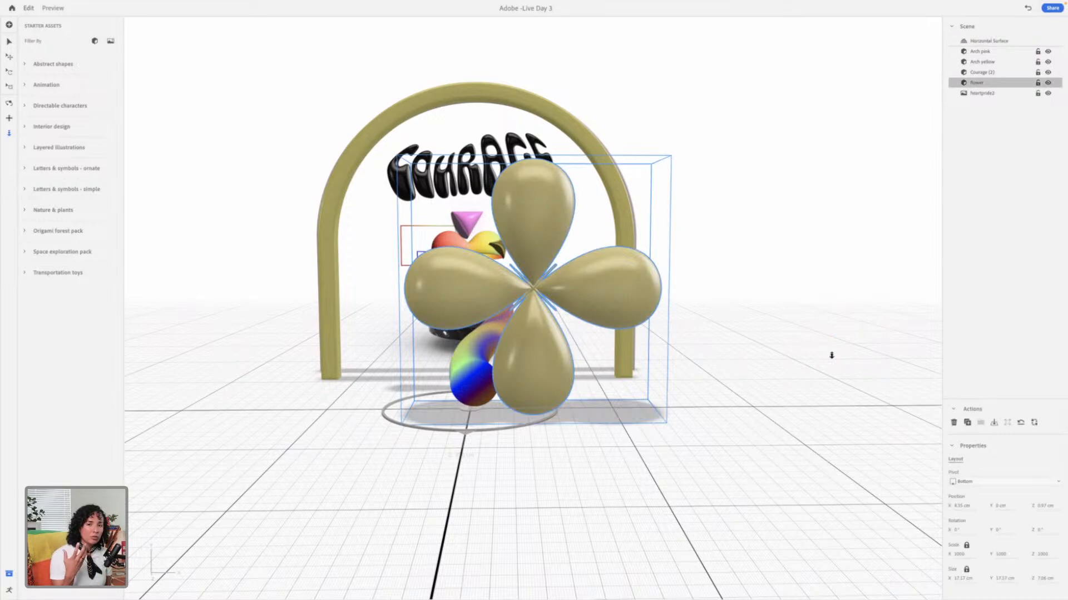
Step: Move the flower beside the illustration to about X -11.2 cm and lower it to about Y -2.2 cm
left_click(602, 269)
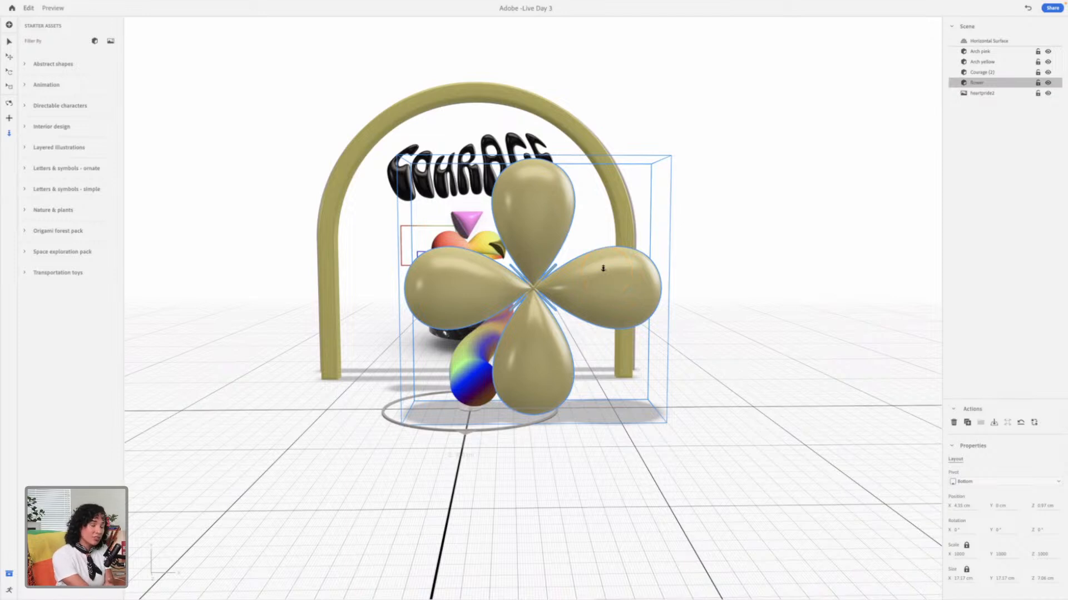
left_click(9, 42)
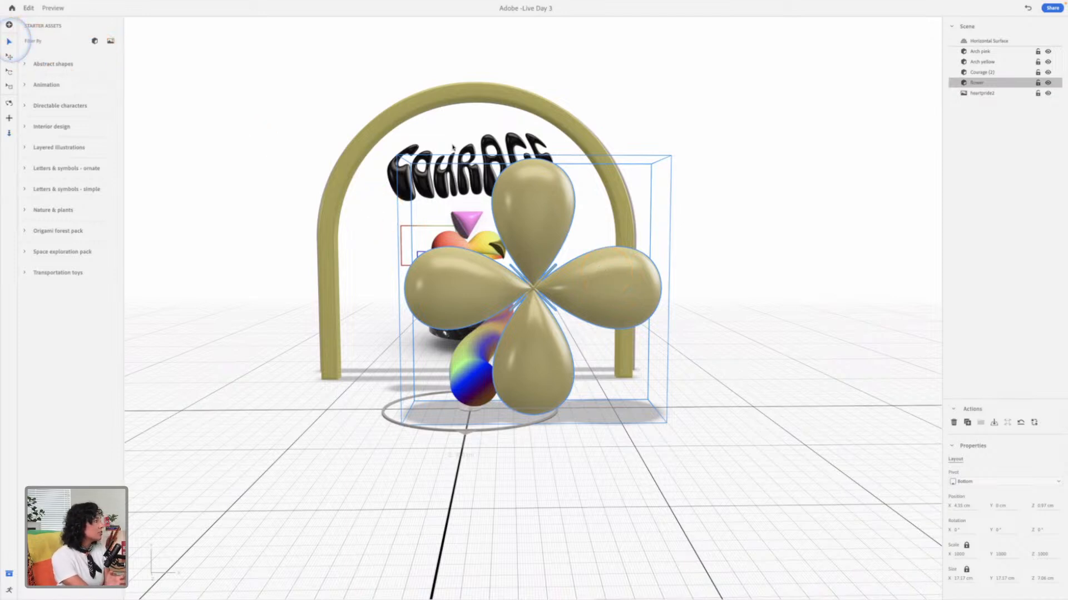
left_click(553, 311)
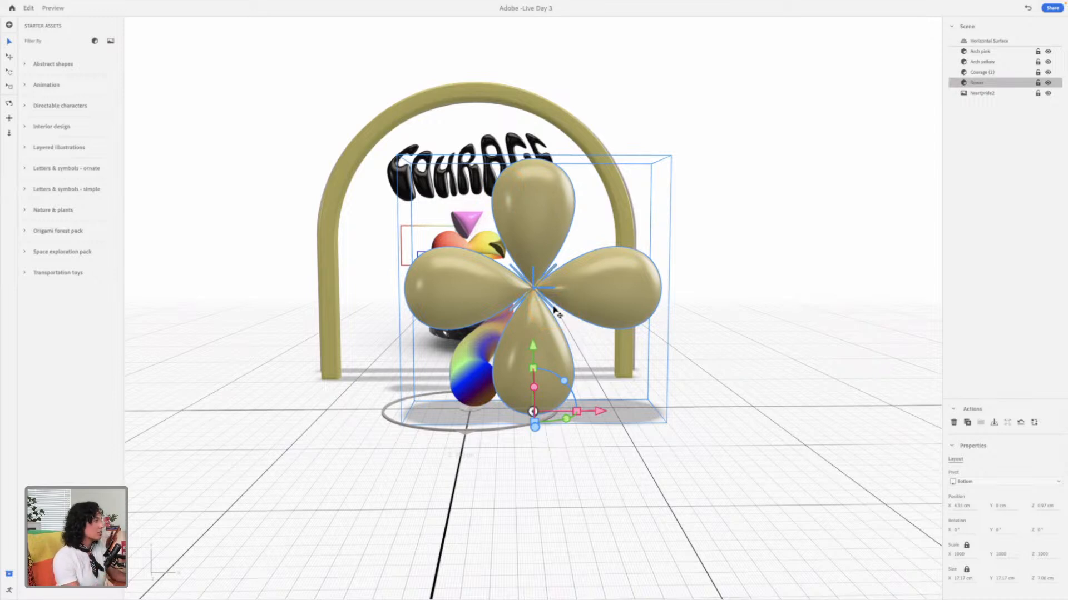
left_click_drag(539, 348, 540, 379)
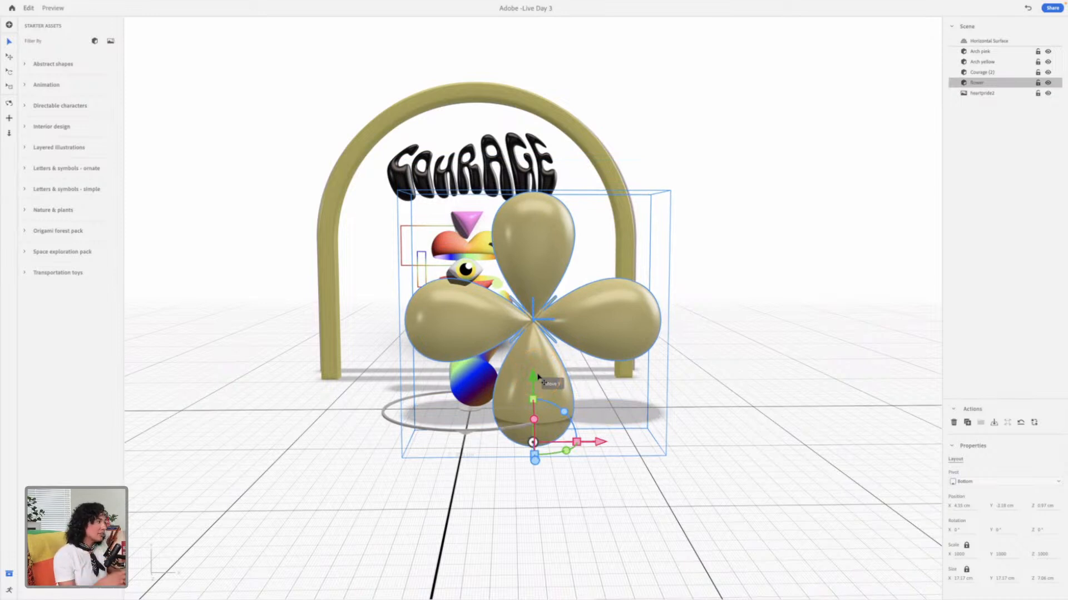
left_click(602, 441)
left_click_drag(588, 445, 362, 444)
left_click(294, 464)
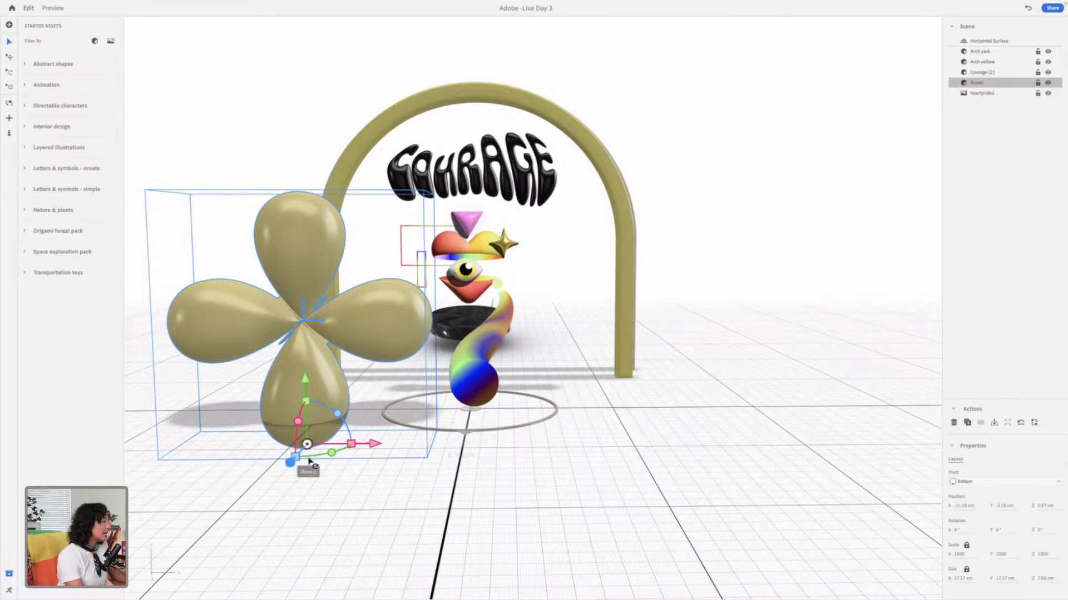
Step: Scale the flower down uniformly to about 5.9 cm wide and raise it to the height of the COURAGE lettering
key("s")
left_click_drag(307, 383, 358, 424)
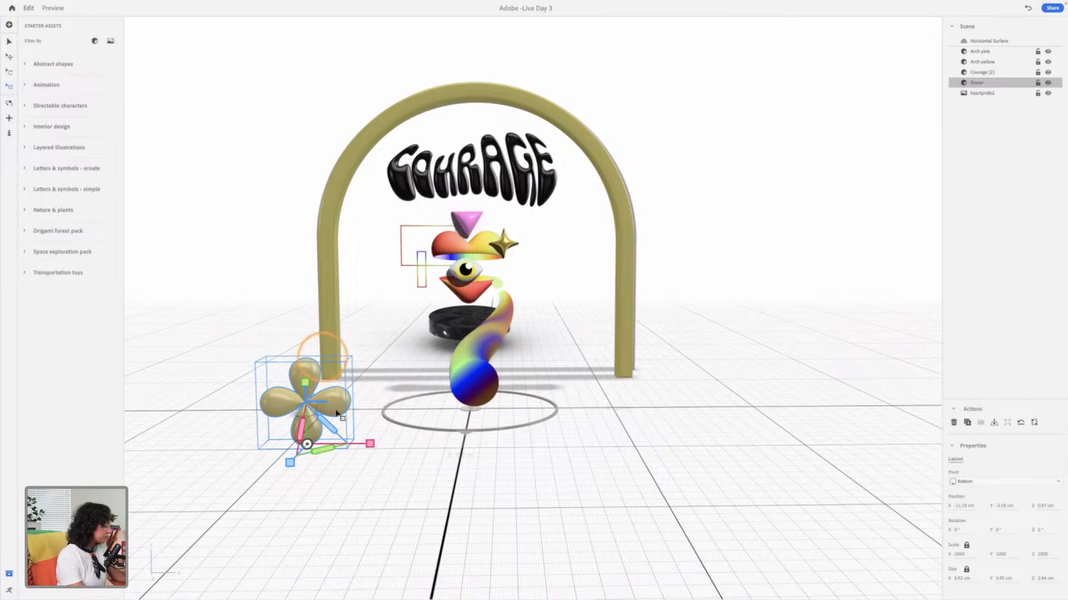
key("v")
left_click_drag(304, 381, 371, 193)
Step: Push the flower back to about Z -2.4 cm and shift it outward to about X -12.8 cm
key("1")
left_click_drag(582, 201, 485, 198)
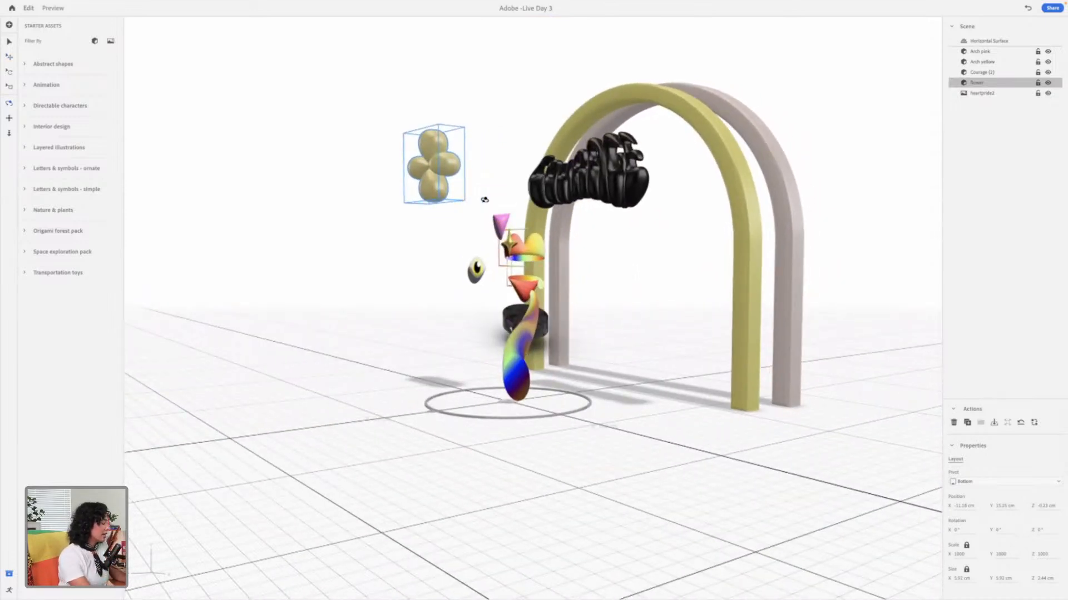
key("v")
left_click_drag(369, 191, 396, 194)
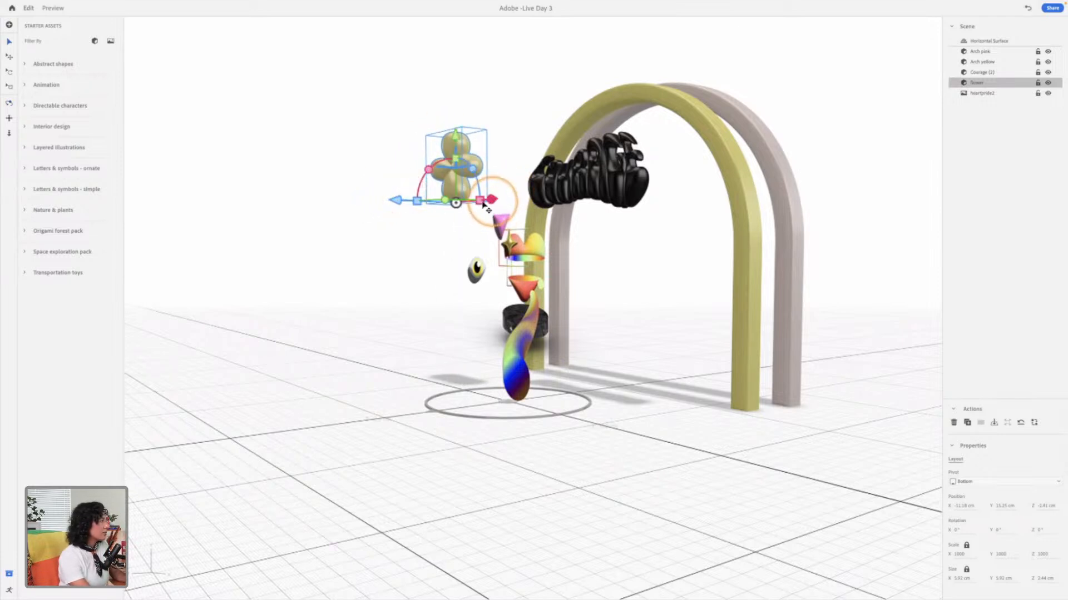
left_click_drag(487, 203, 515, 205)
left_click_drag(651, 221, 750, 229)
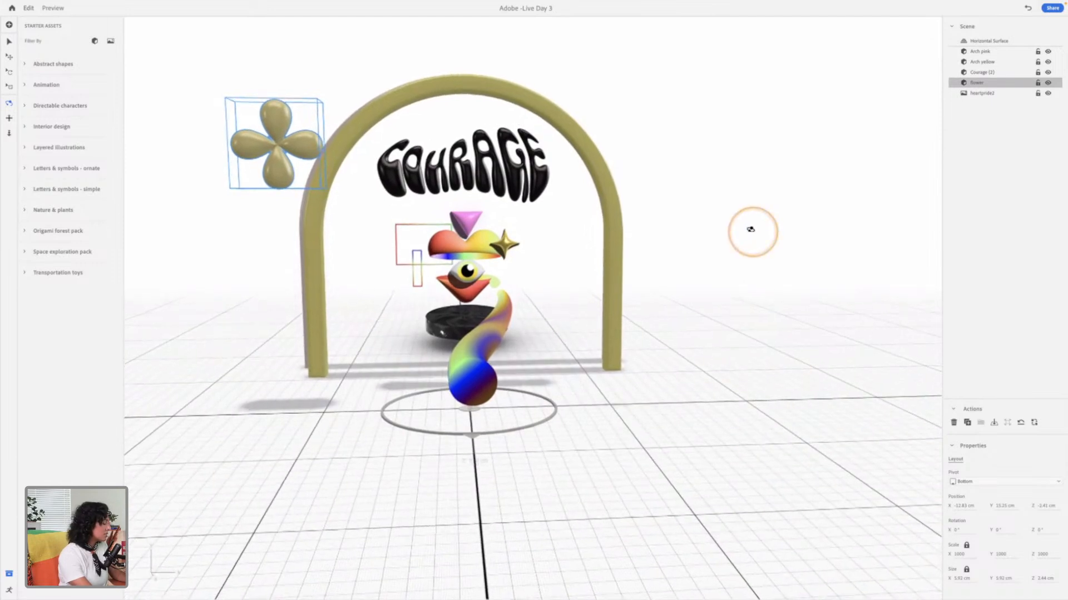
Step: Bring the flower closer to the illustration at about X -7 cm and lower it to about Y 8 cm
key("v")
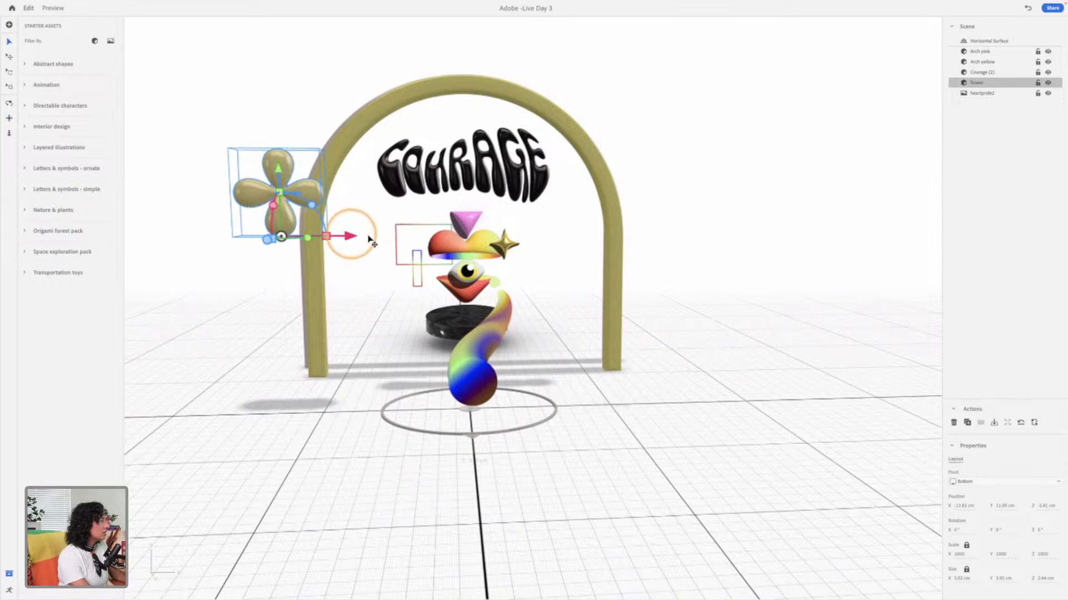
left_click_drag(349, 190, 437, 239)
left_click_drag(372, 169, 378, 227)
Step: Set the flower back behind the outlined rectangles to about Z -5.4 cm and move it outward to about X -11.9 cm
right_click_drag(605, 249, 471, 255)
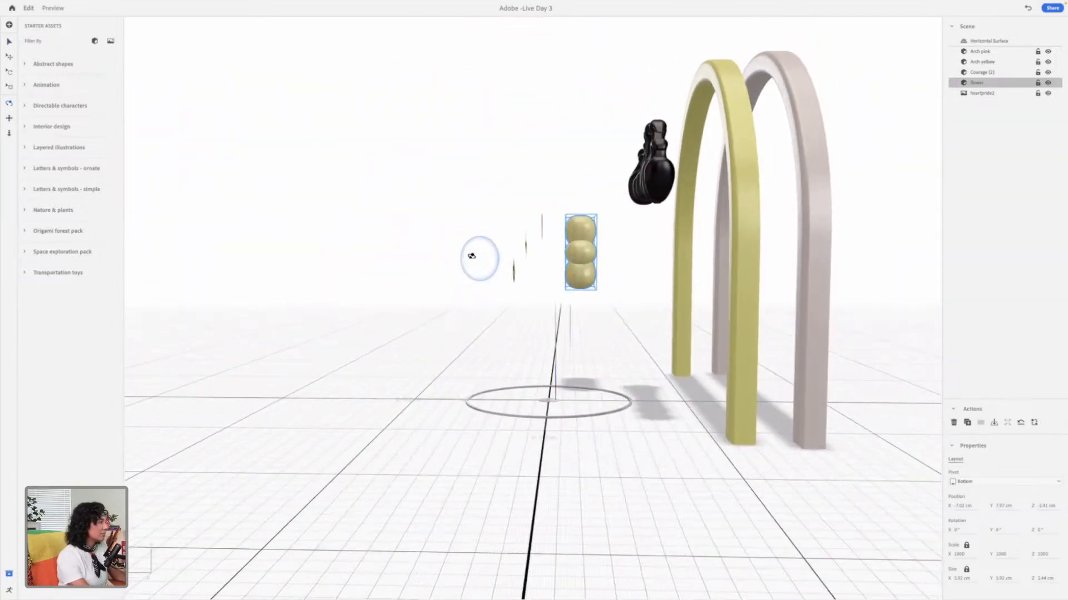
key("3")
left_click_drag(635, 273, 670, 217)
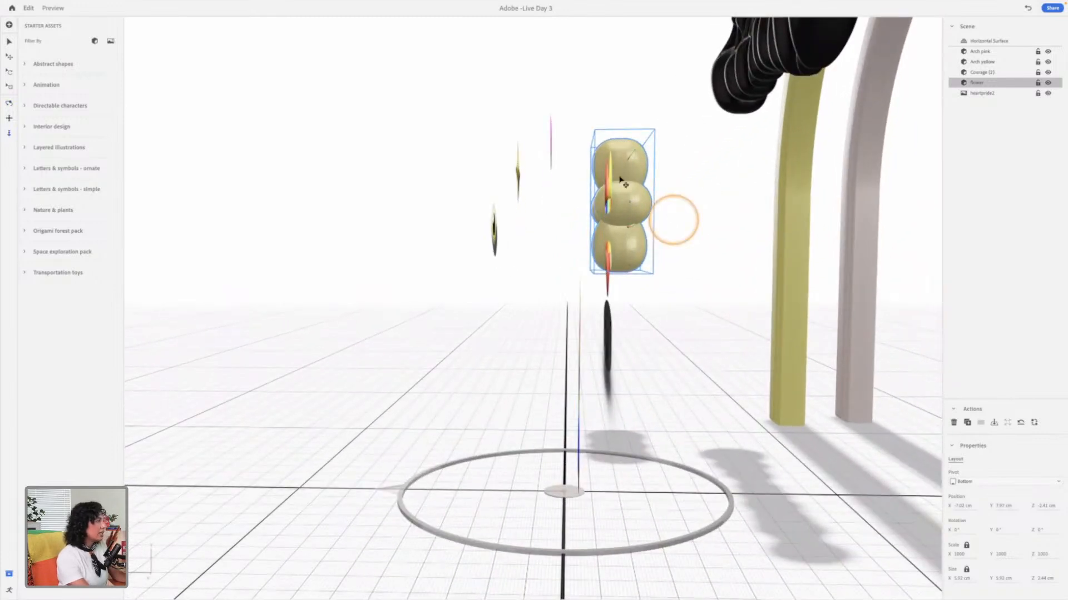
key("v")
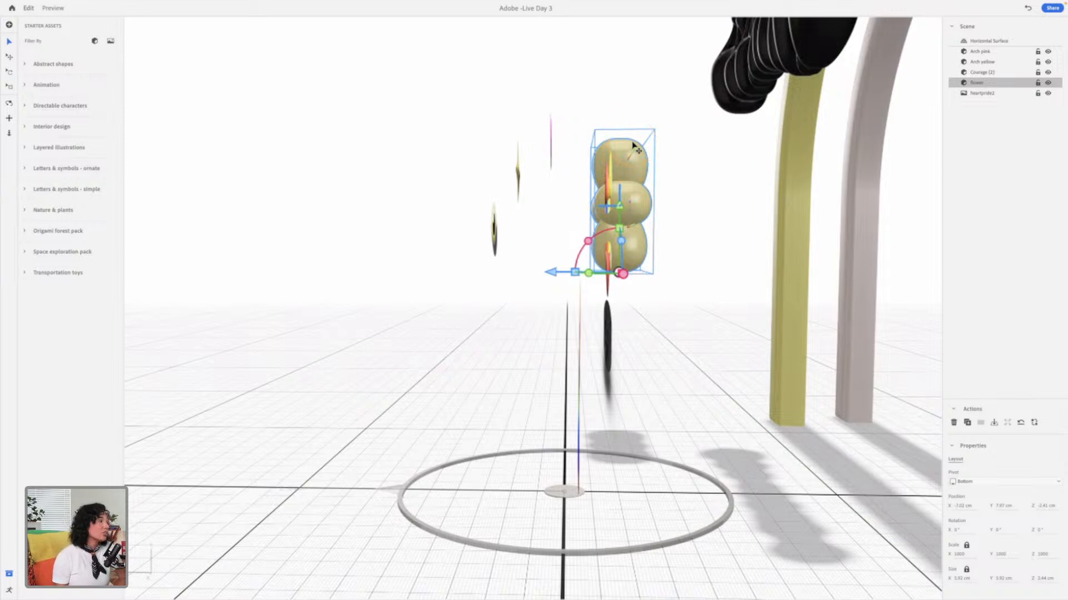
left_click(635, 133)
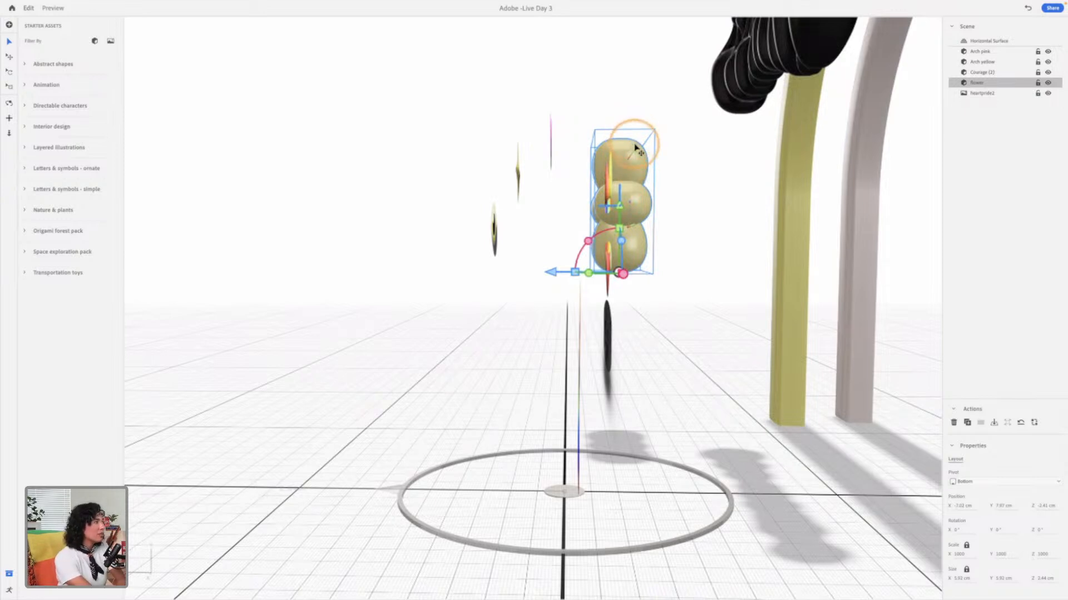
left_click(551, 273)
left_click_drag(551, 274, 580, 278)
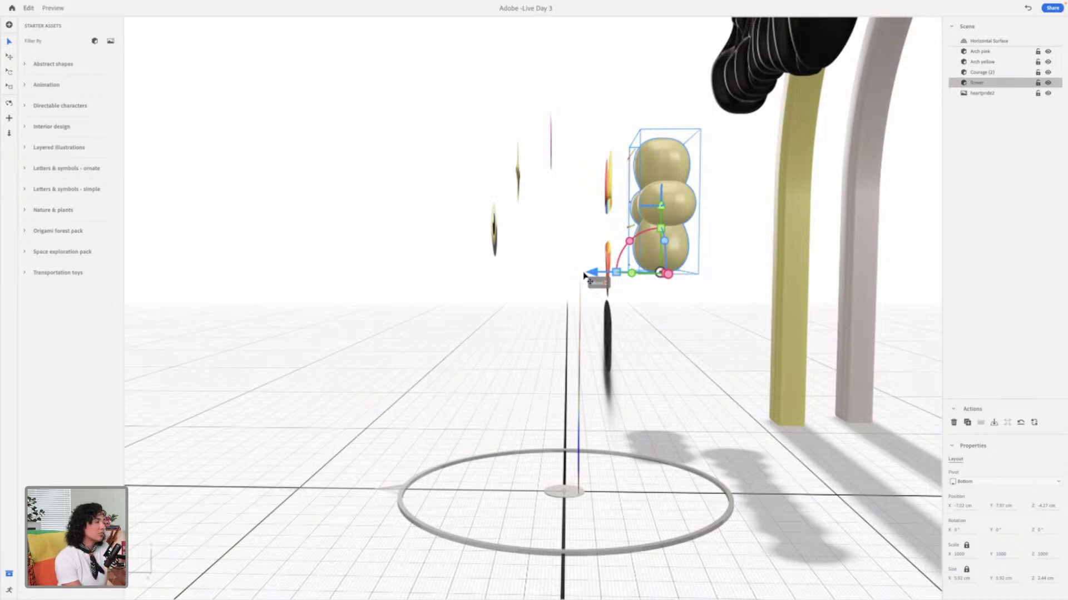
left_click_drag(669, 275, 715, 309)
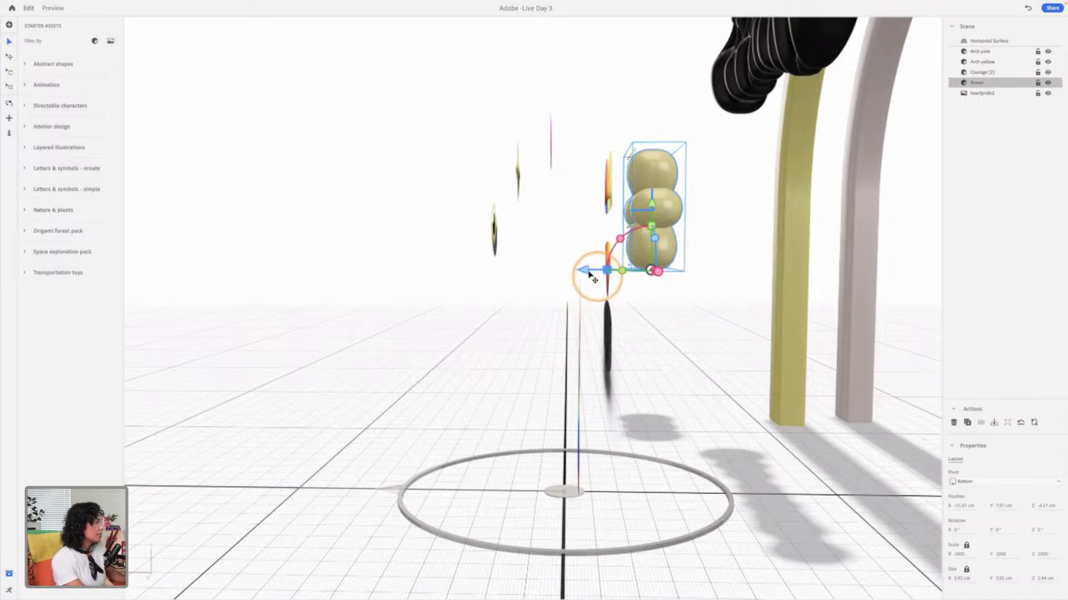
left_click_drag(606, 271, 802, 265)
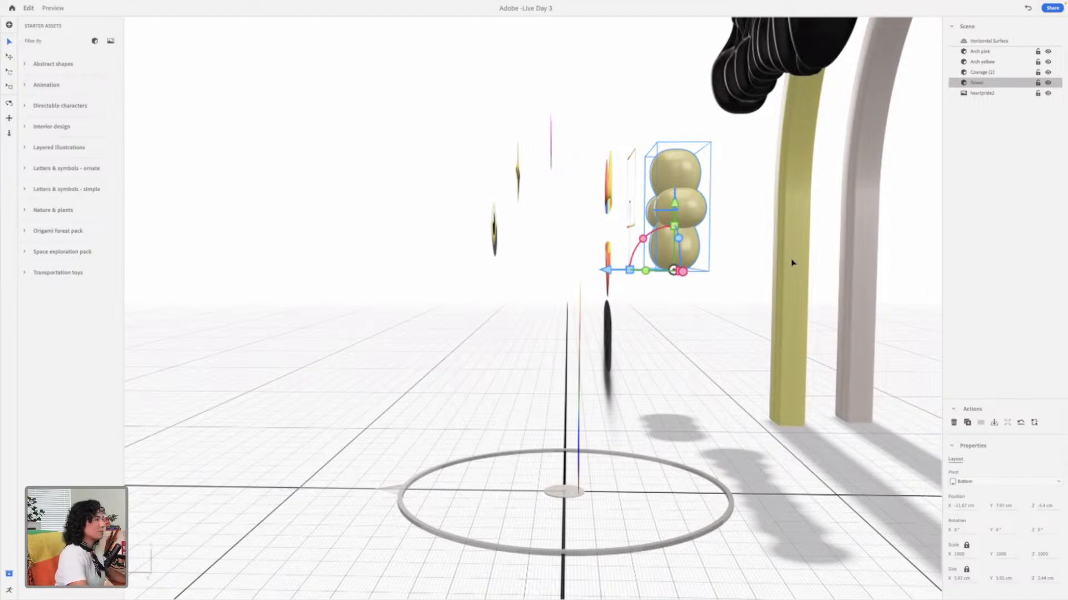
Step: Lower the flower in front of the yellow arch's leg to about Y 6.7 cm
middle_click_drag(688, 309, 597, 313)
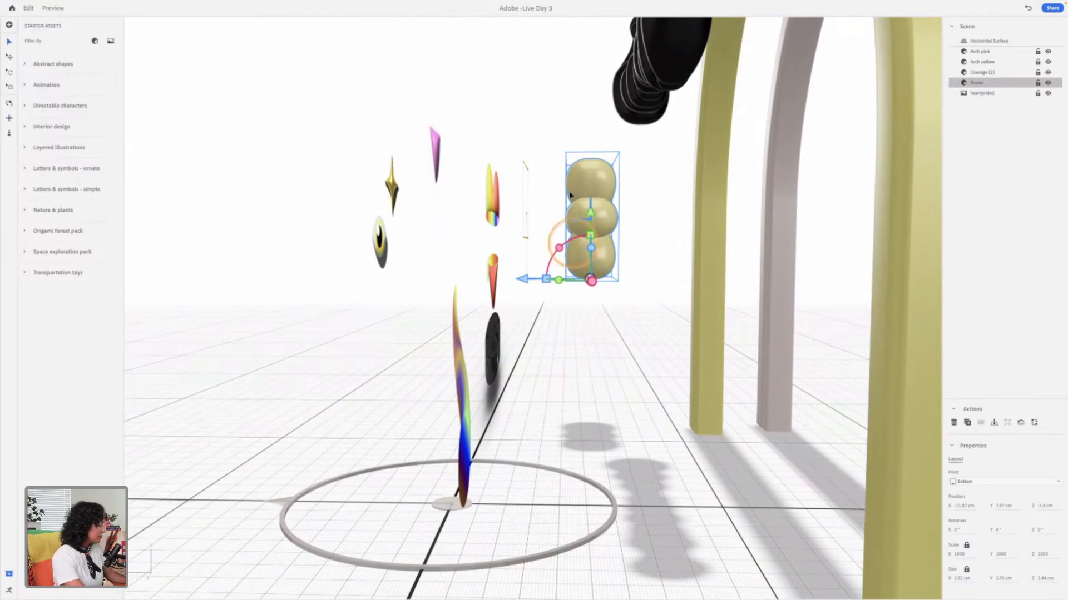
right_click_drag(542, 368, 688, 360)
middle_click_drag(400, 353, 585, 353)
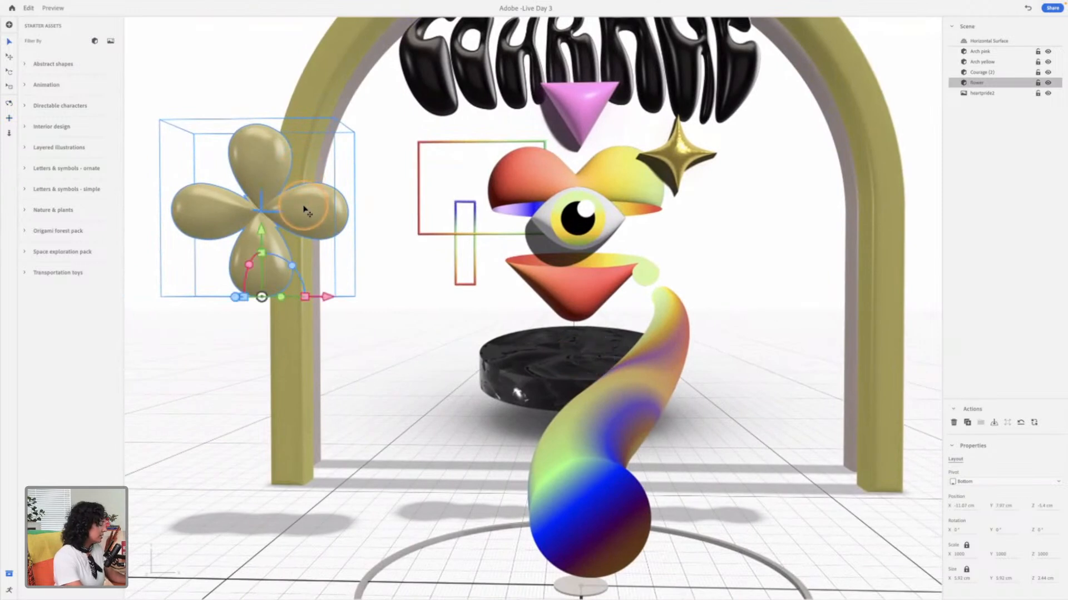
left_click_drag(276, 218, 267, 267)
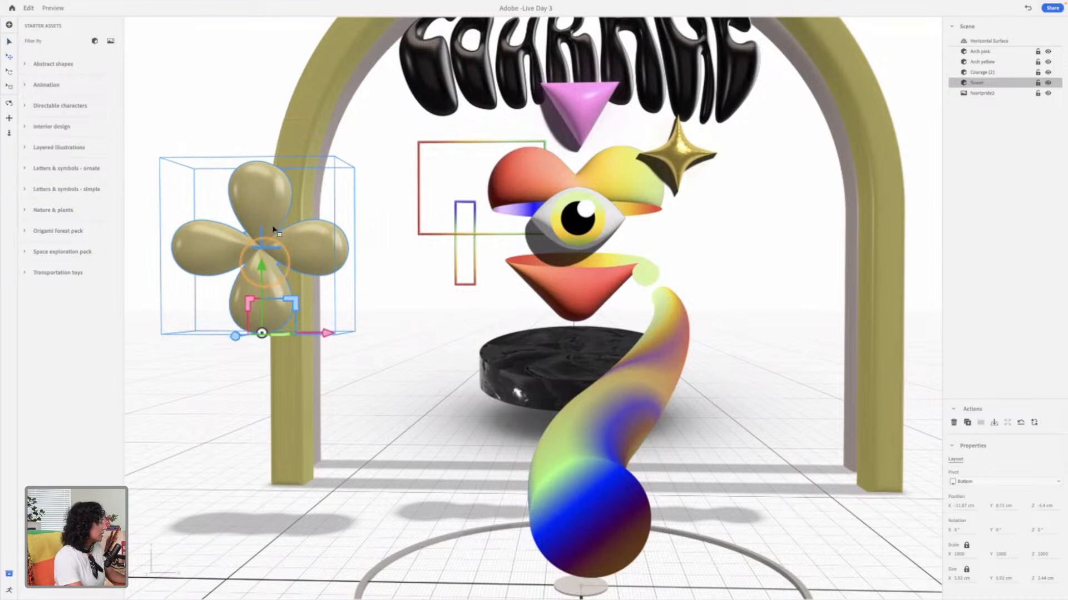
Step: Scale the flower down to about 2.4 cm wide
left_click_drag(254, 313, 273, 287)
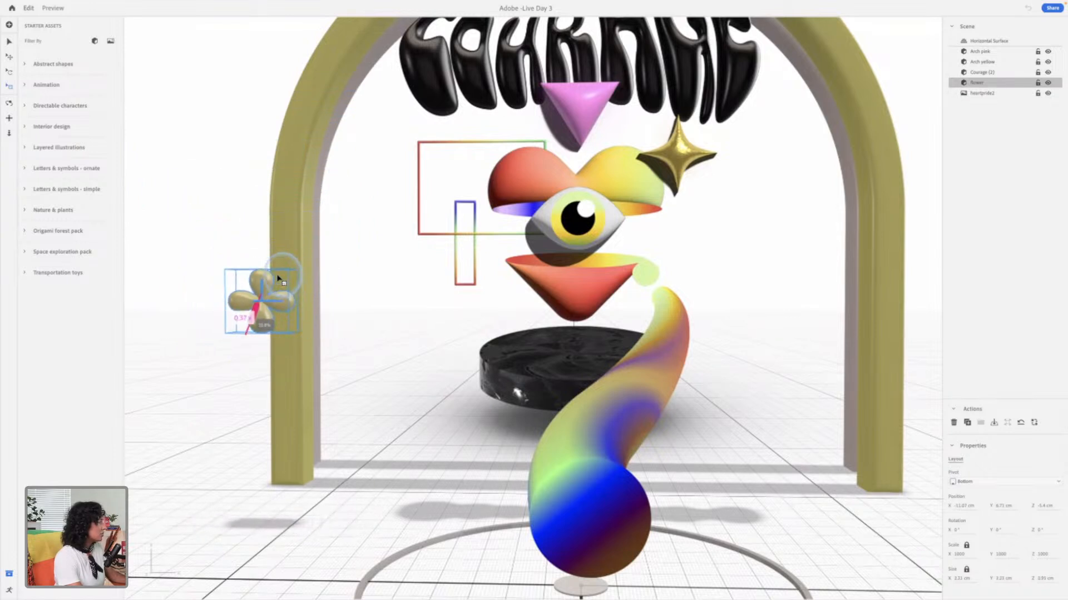
left_click_drag(320, 237, 253, 293)
left_click_drag(236, 287, 235, 287)
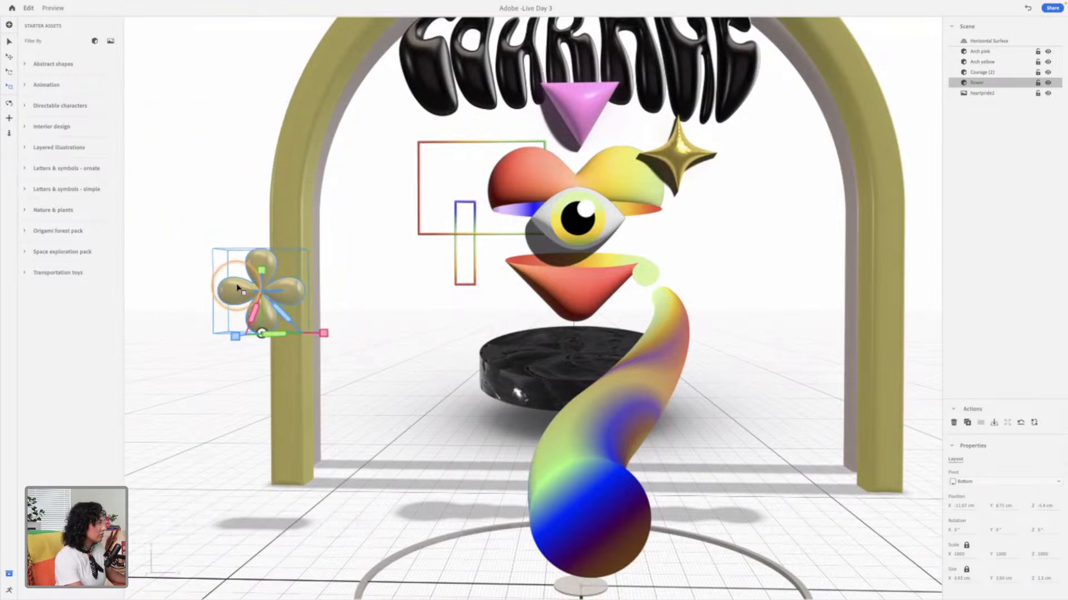
key("super+z")
mouse_move(238, 334)
left_mouse_down()
mouse_move(245, 341)
mouse_move(238, 334)
left_mouse_up()
Step: Move the flower inside the yellow arch, beside the outlined rectangles, to about X -7.2 cm and Y 10.8 cm
left_click_drag(255, 287, 465, 328)
left_click_drag(394, 261, 395, 143)
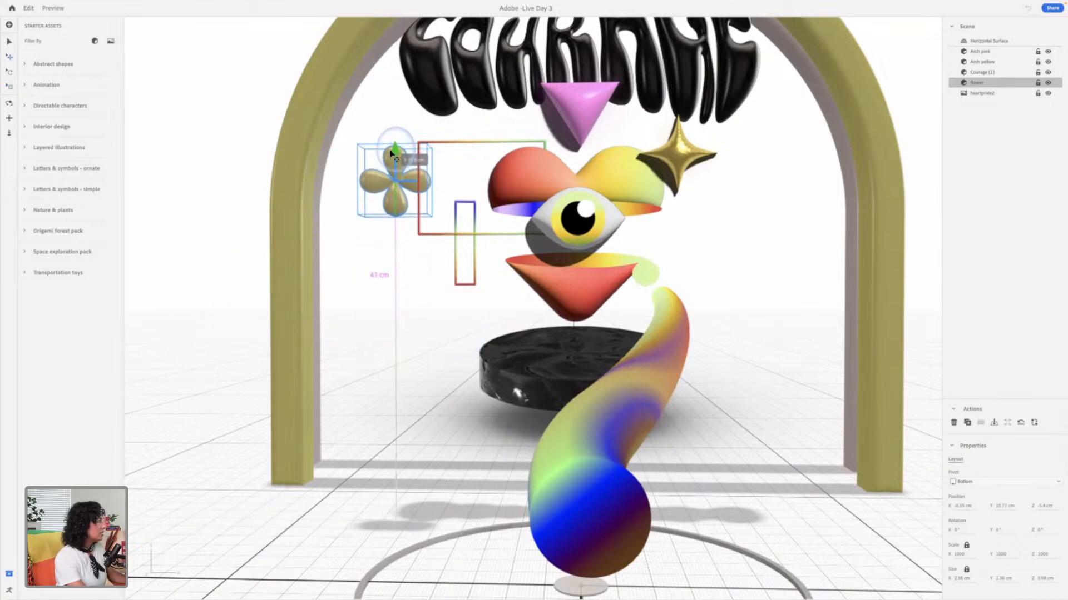
left_click_drag(460, 221, 442, 218)
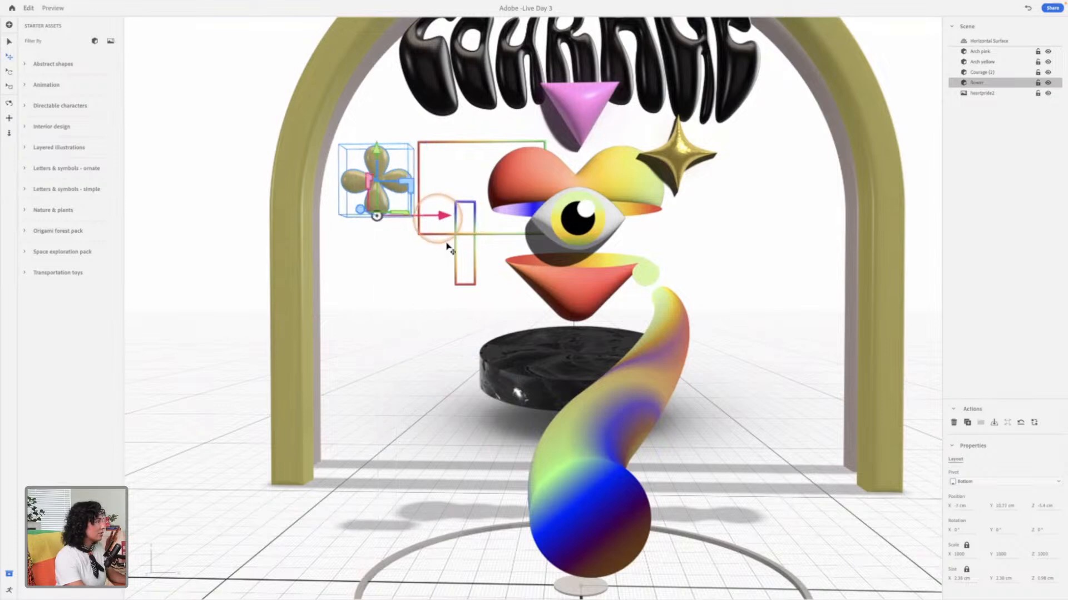
middle_click_drag(622, 200, 600, 263)
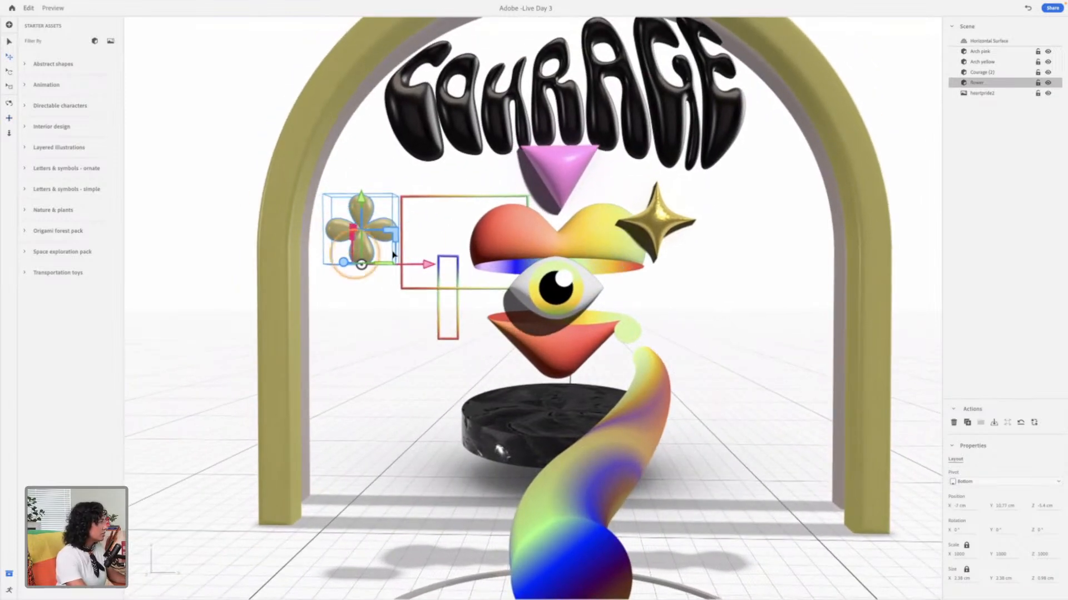
left_click_drag(432, 268, 423, 266)
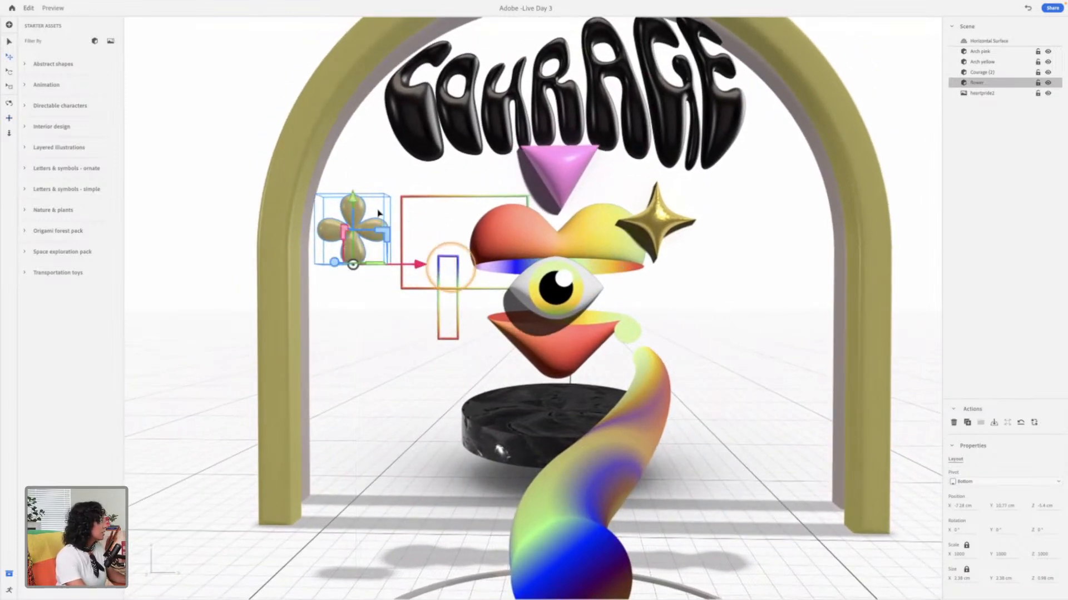
Step: Import Rainbow.obj from the 3D files Assets 2 folder into the scene
left_click(282, 206)
scroll(383, 257, "down", 6)
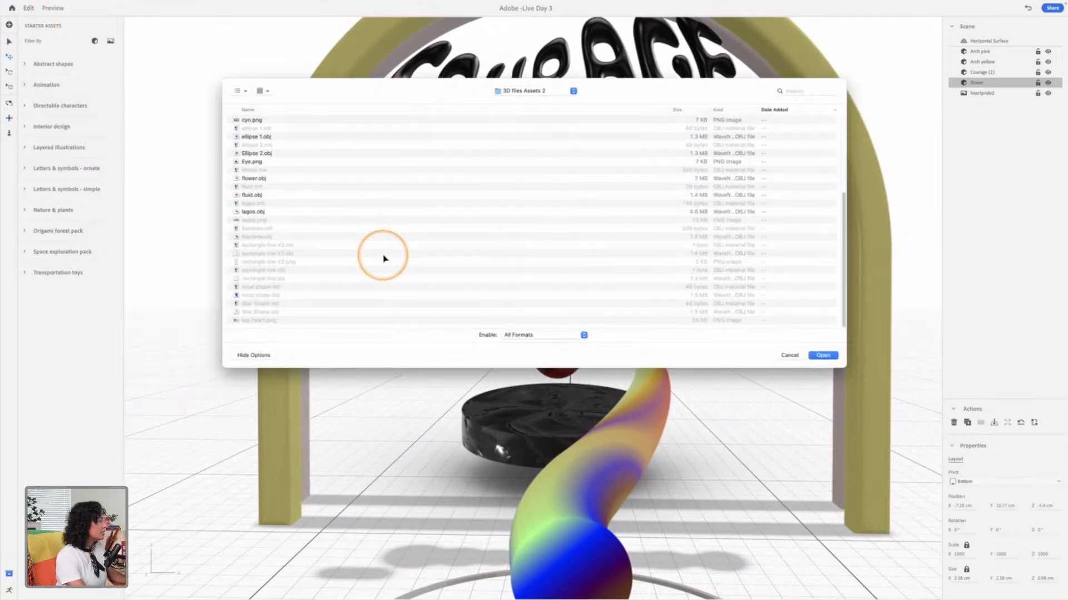
left_click(253, 211)
left_click(250, 236)
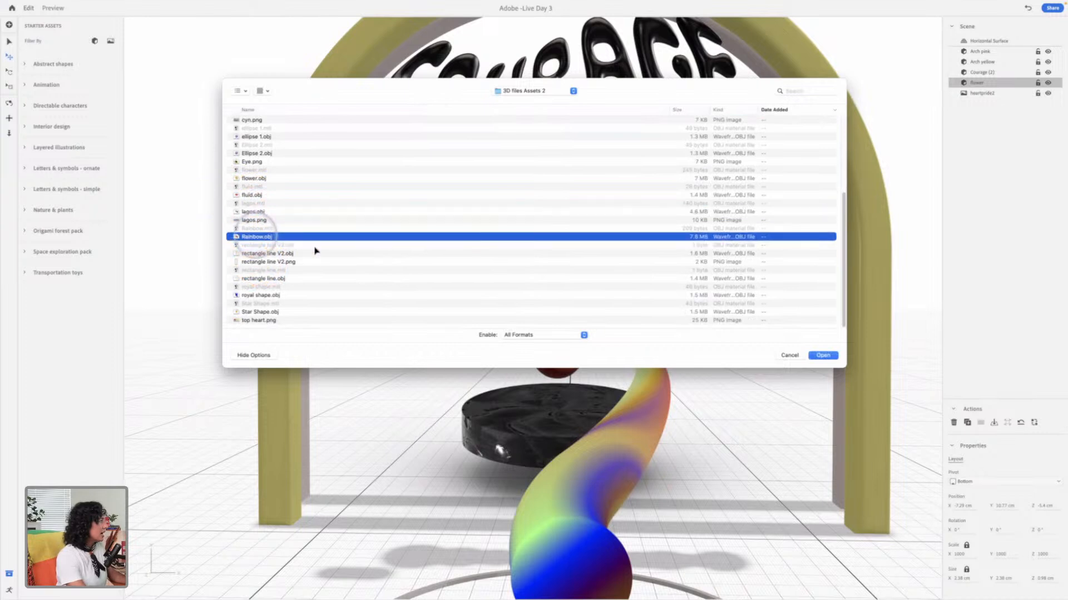
key("space")
key("space")
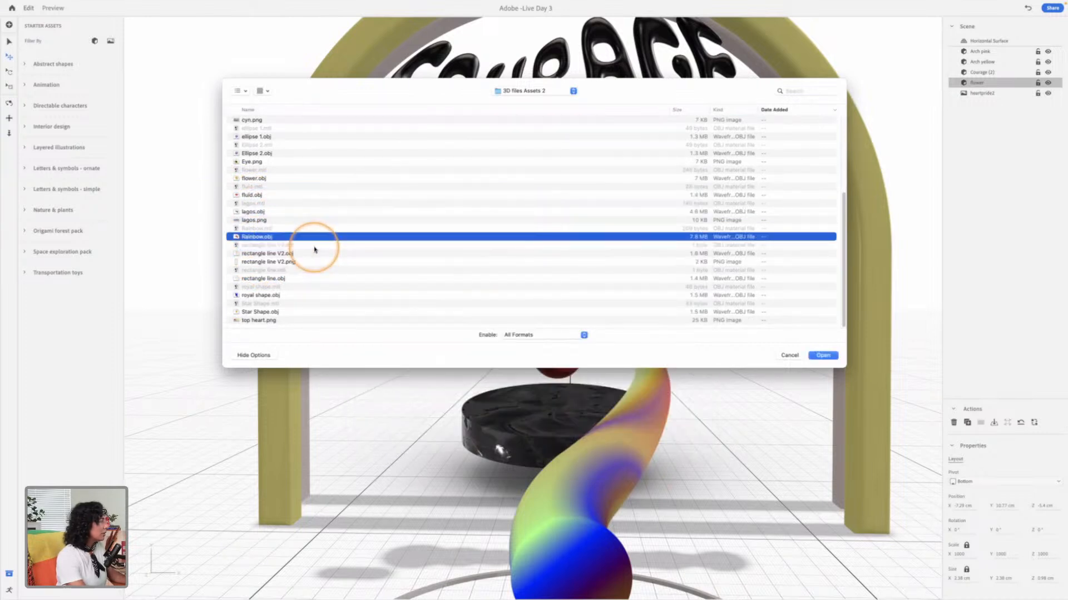
key("Return")
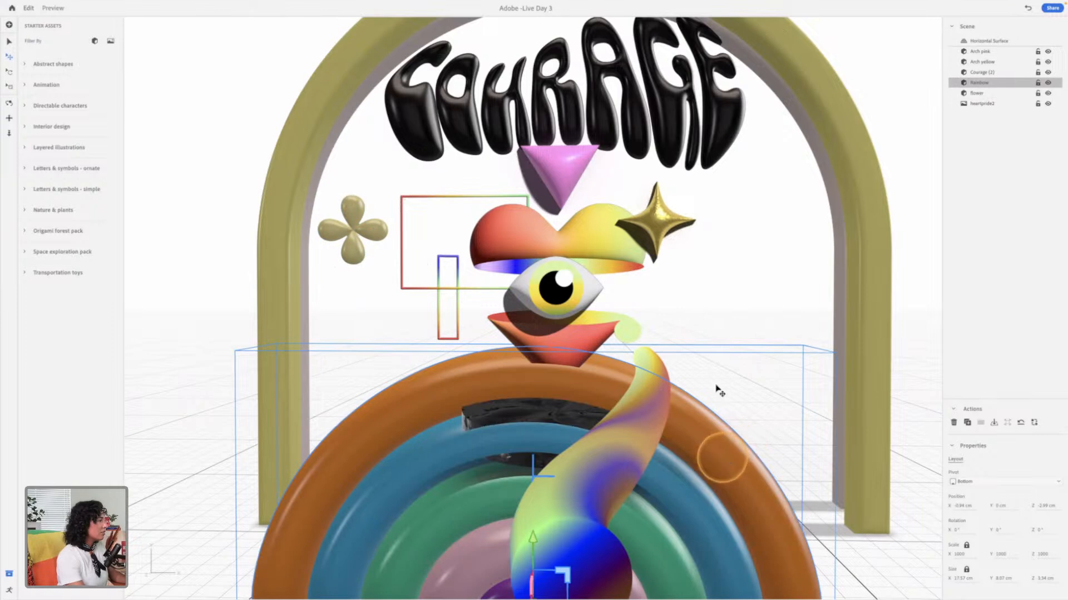
Step: Move the rainbow outward and behind the arches to about X 9.9 cm and Z -16.2 cm
left_click_drag(676, 358, 644, 428)
left_click_drag(671, 475, 816, 563)
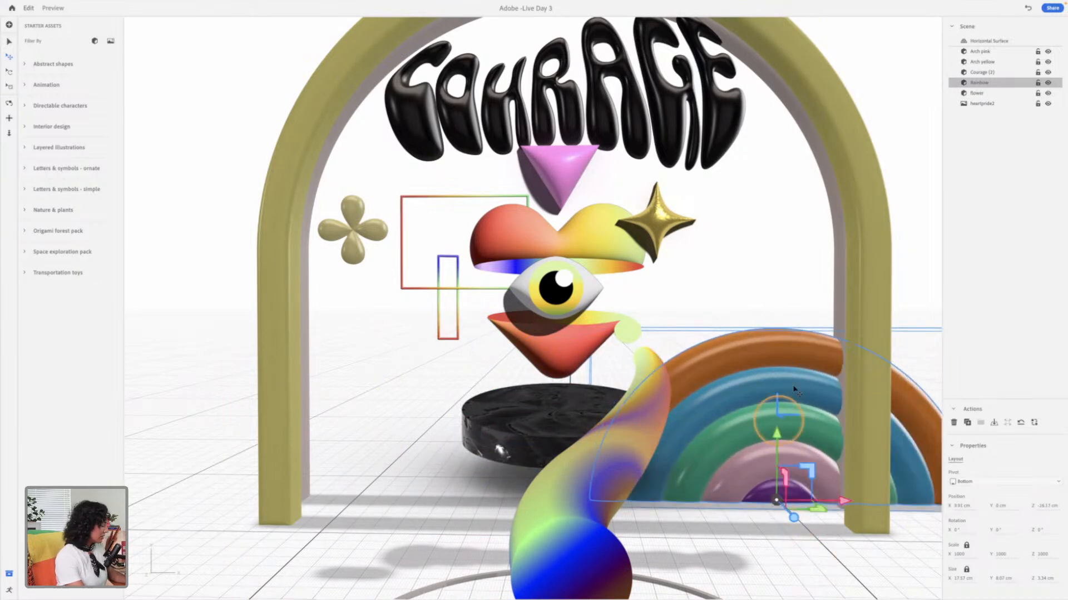
key("space")
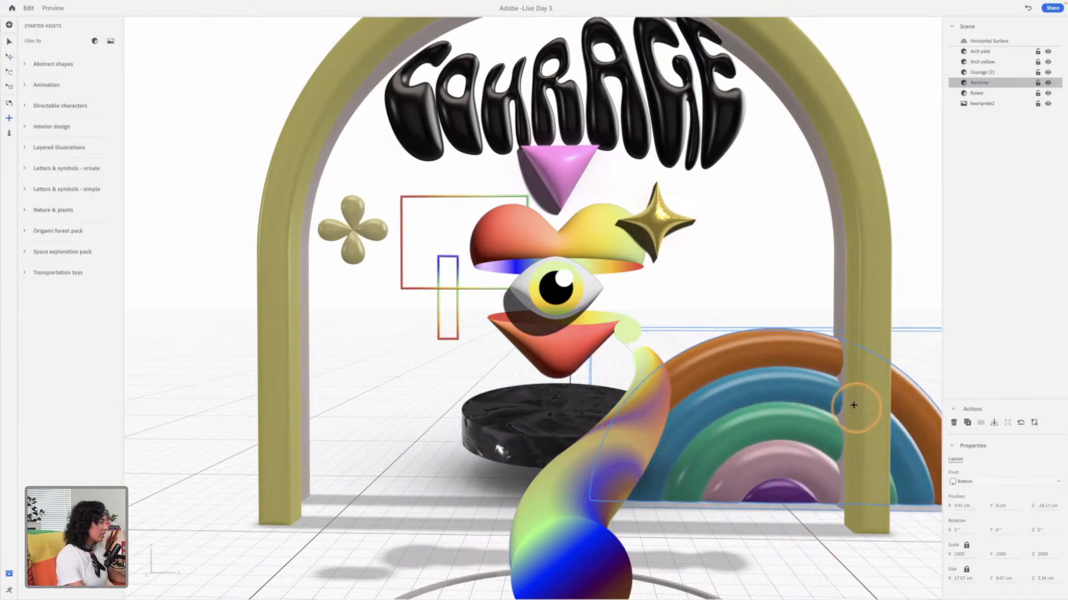
left_click_drag(734, 432, 791, 323)
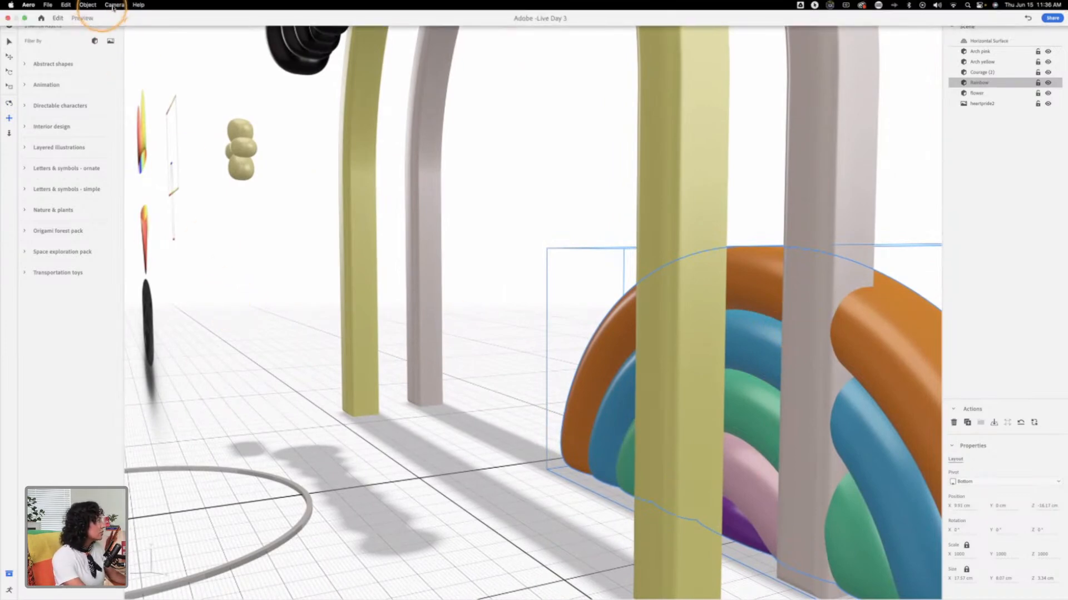
Step: Reset the camera and bring the rainbow forward in front of the illustration to about Z 4.6 cm
left_click(114, 5)
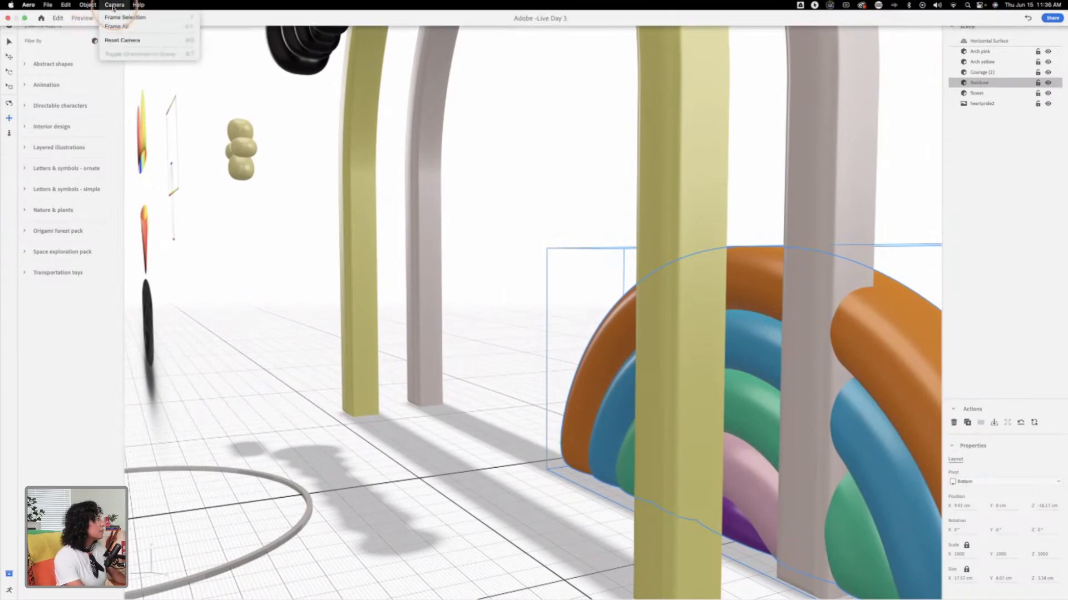
left_click(132, 43)
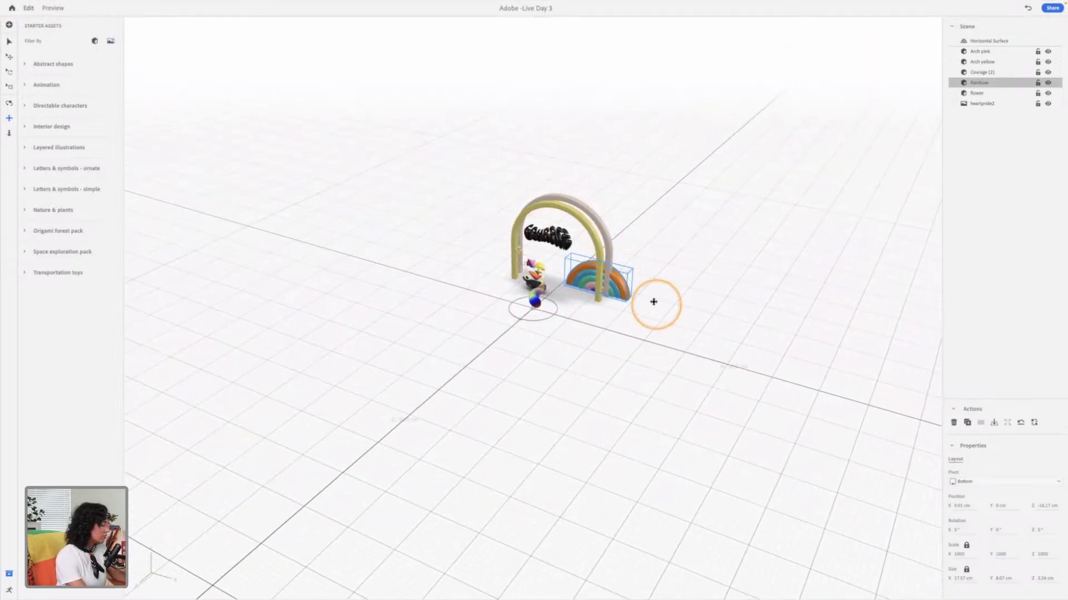
left_click_drag(624, 299, 632, 238)
key("1")
left_click_drag(726, 243, 646, 295)
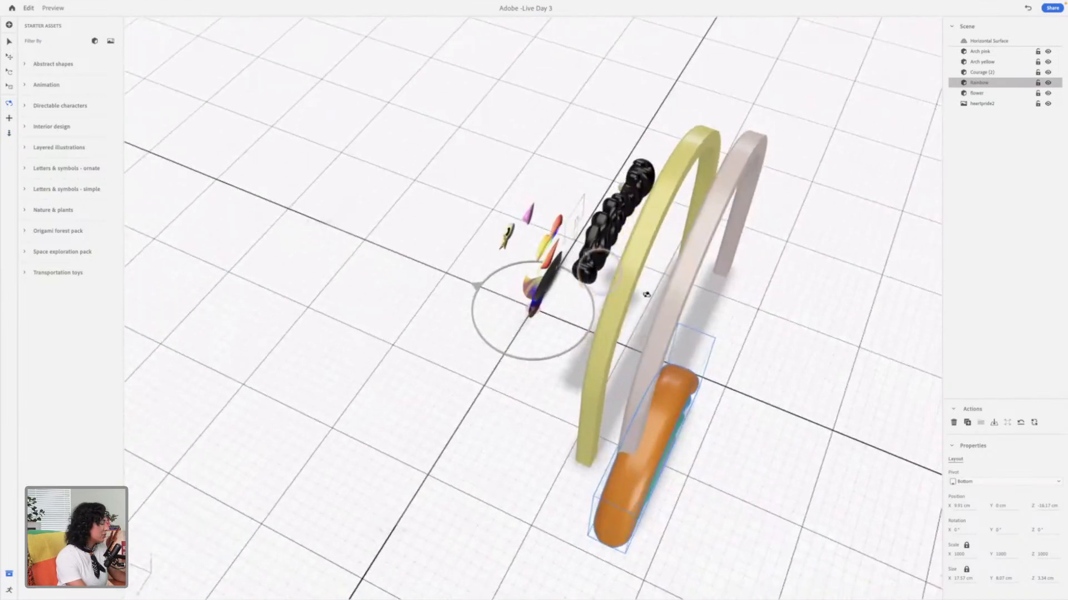
left_click_drag(730, 321, 675, 280)
left_click_drag(710, 249, 742, 181)
middle_click_drag(737, 197, 742, 341)
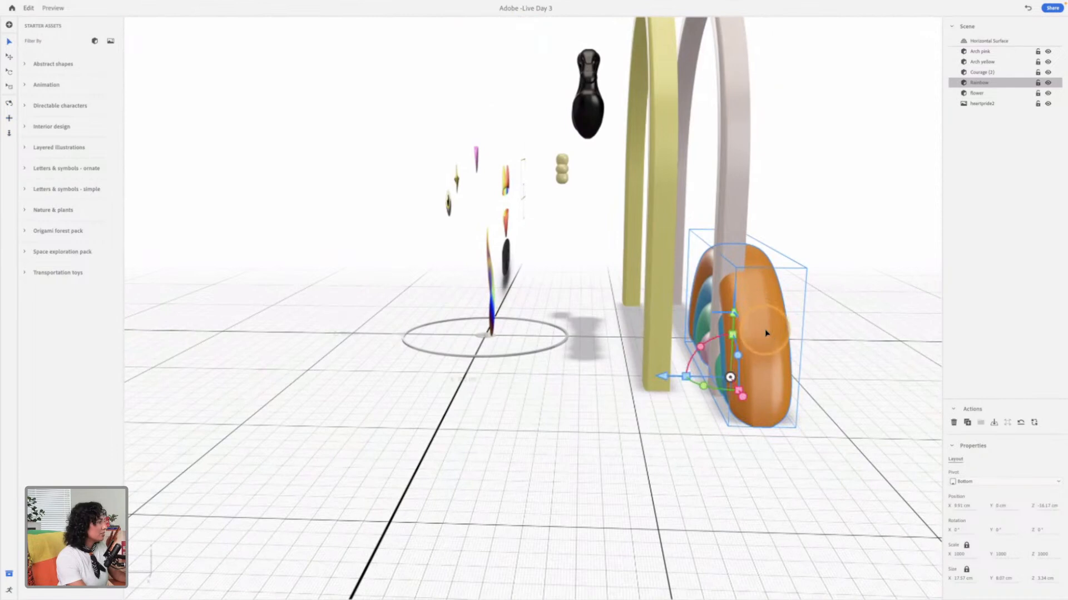
left_click_drag(667, 378, 331, 371)
left_click_drag(382, 393, 417, 203)
Step: Scale the rainbow down to about 9.2 cm wide and raise it off the ground to about Y 4.6 cm
key("s")
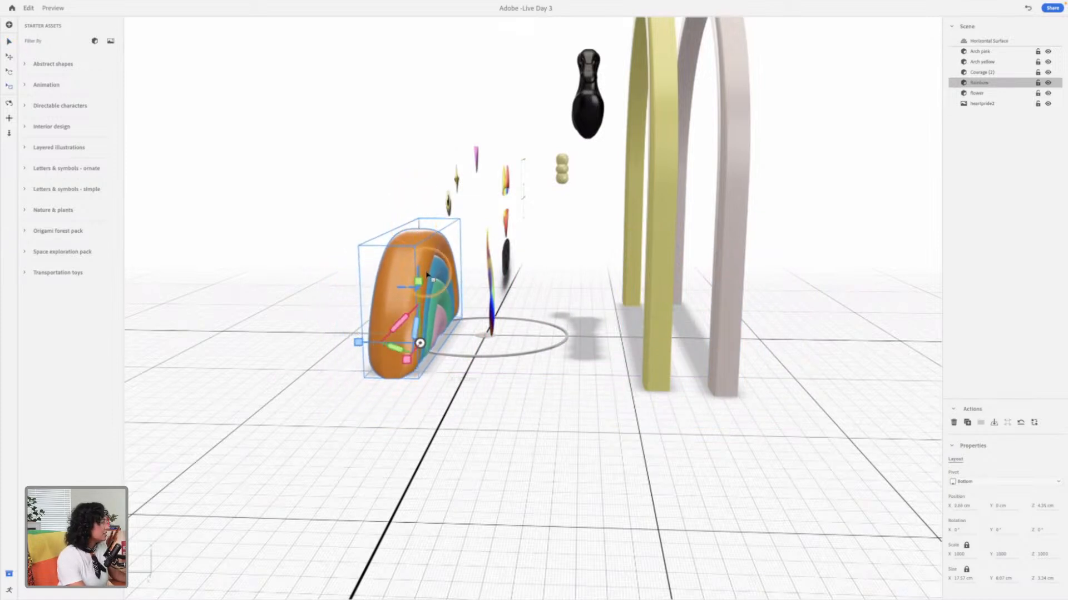
left_click_drag(422, 283, 427, 327)
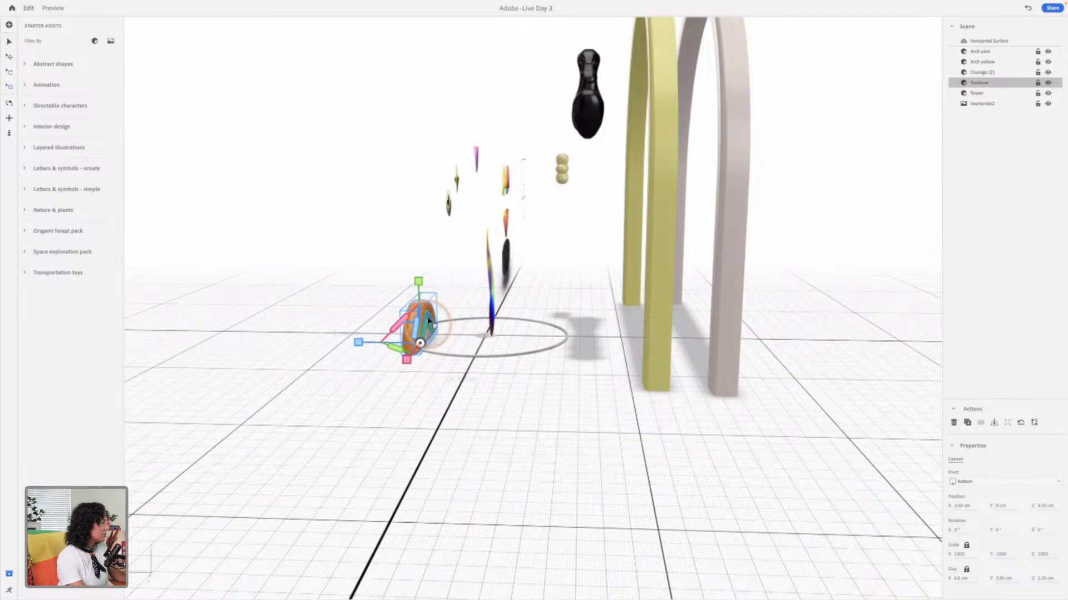
left_click_drag(423, 289, 426, 212)
key("m")
key("r")
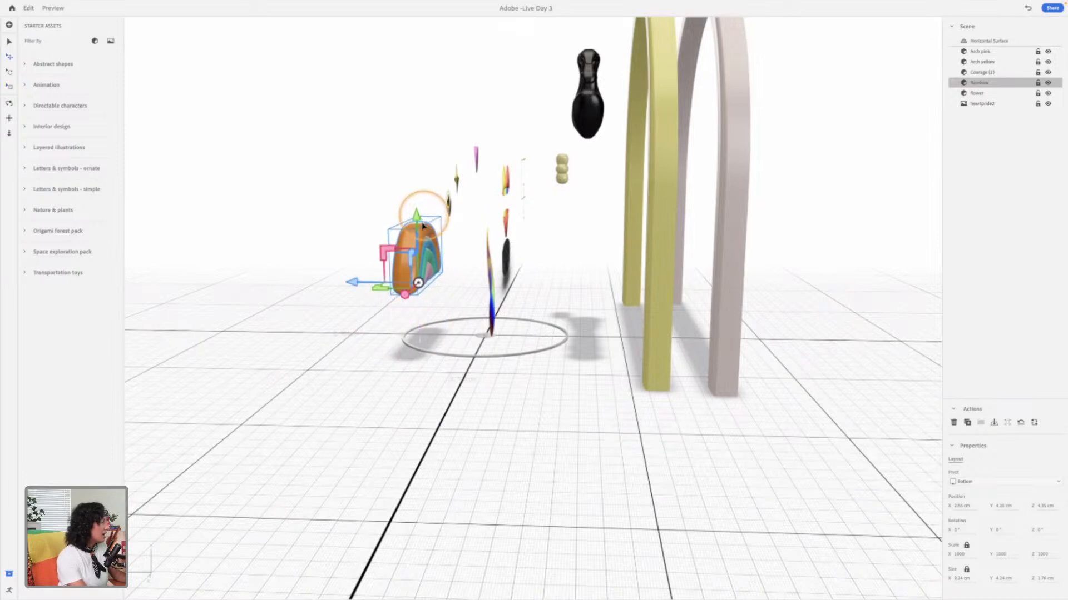
Step: Shrink the rainbow to about 4.1 cm wide and place it inside the arch's leg at about X 7.1 cm and Y 5.8 cm
left_click_drag(358, 284, 624, 309)
key("v")
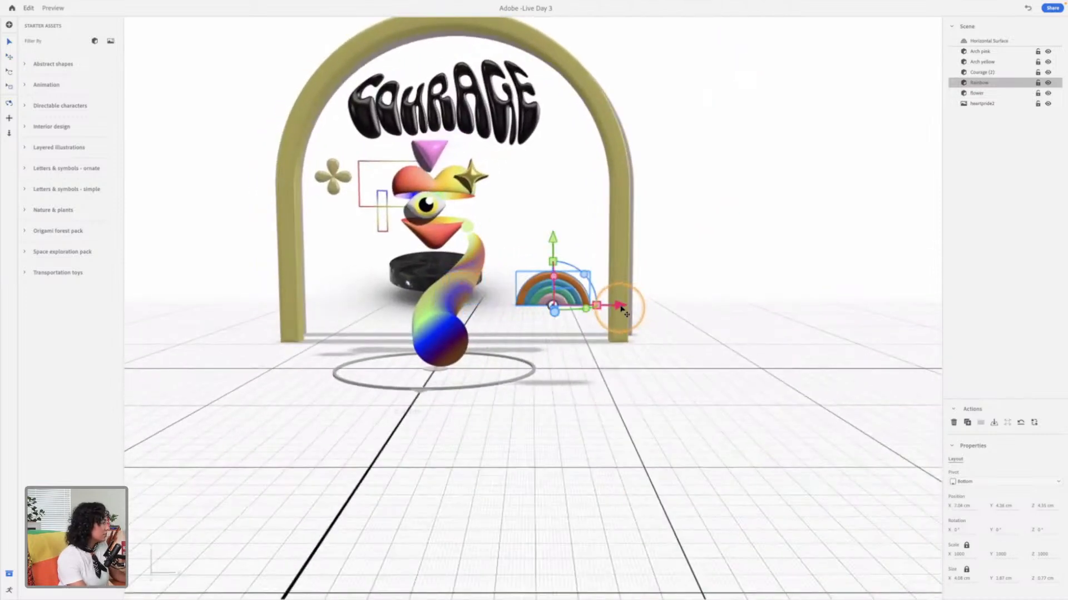
left_click_drag(553, 239, 555, 214)
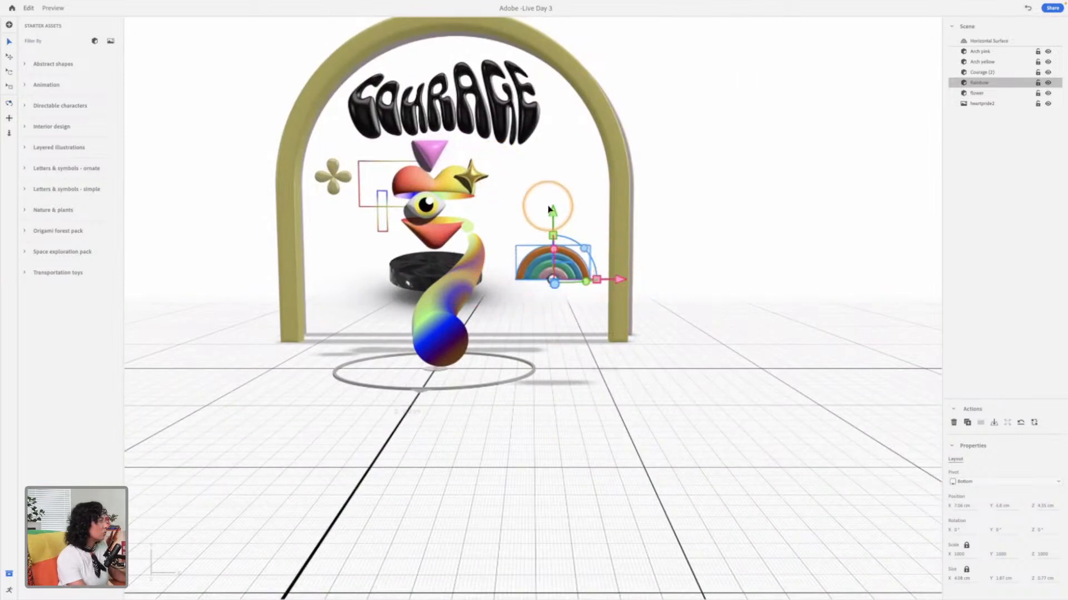
left_click_drag(560, 286, 558, 293)
Step: Push the rainbow back toward the illustration to about Z 3.4 cm
key("space")
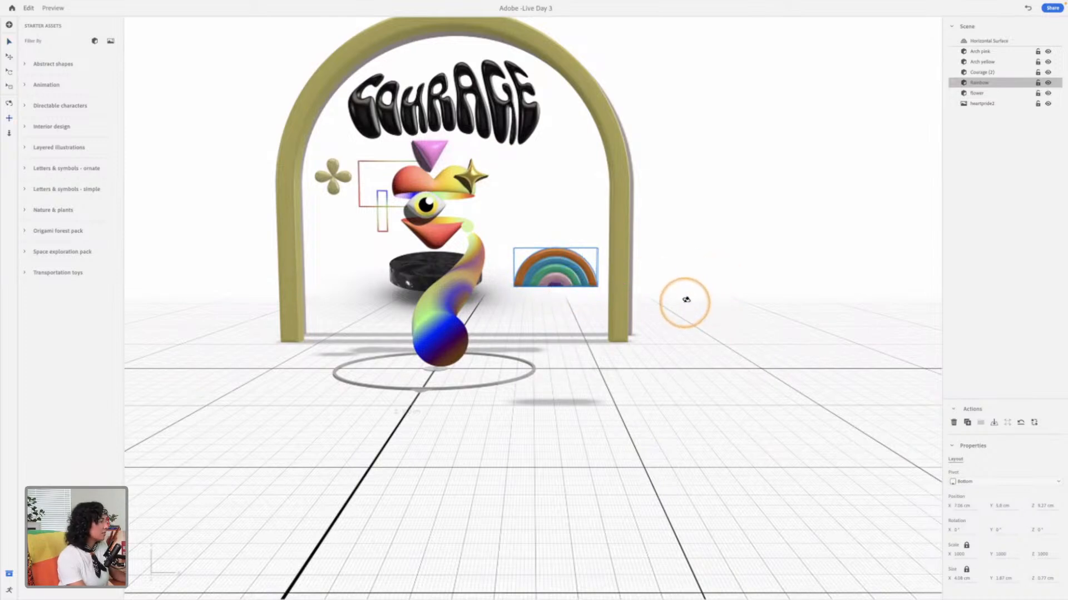
left_click_drag(650, 307, 550, 295)
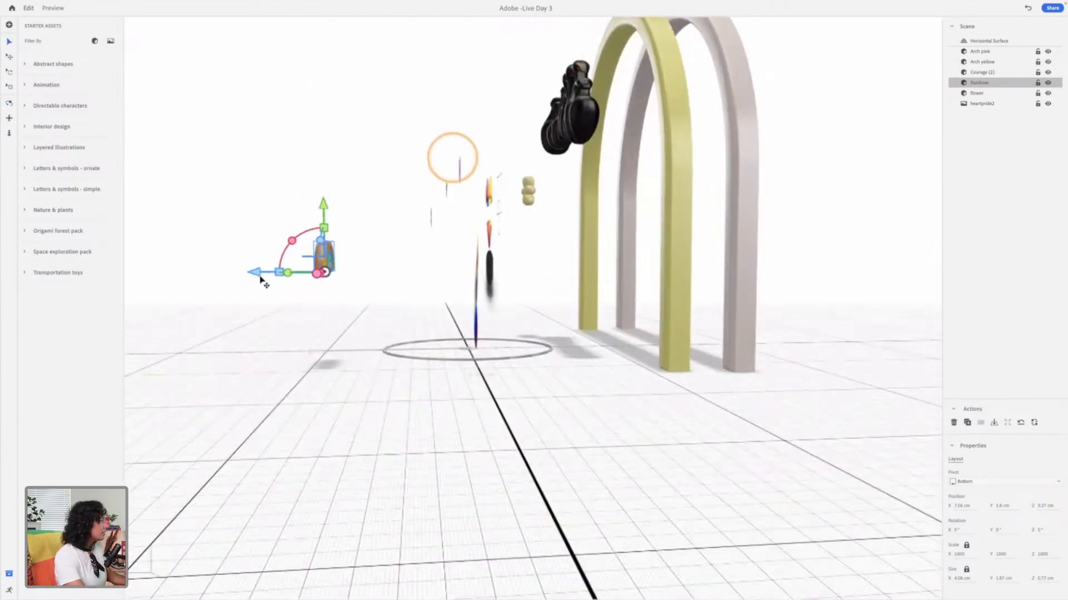
left_click_drag(266, 271, 347, 281)
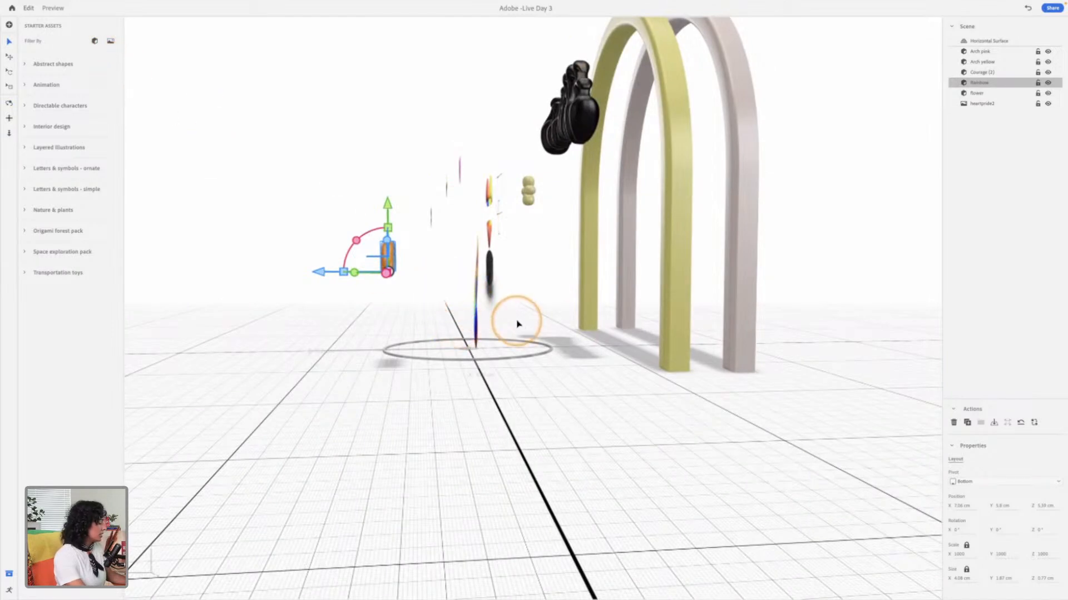
key("1")
mouse_move(487, 325)
left_mouse_down()
mouse_move(601, 326)
mouse_move(589, 324)
left_mouse_up()
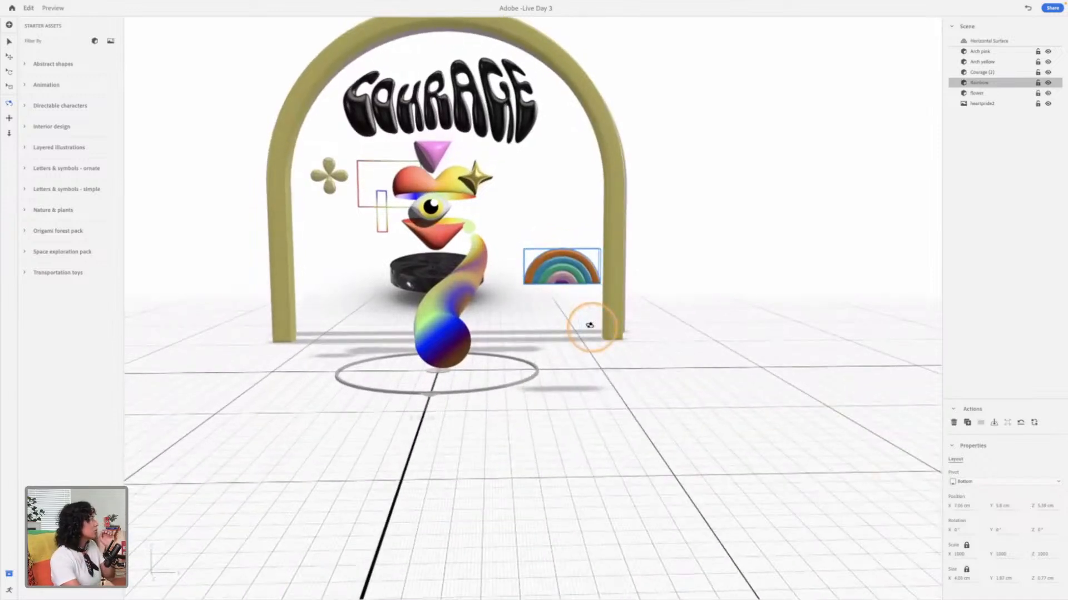
Step: Import cyn.obj from the 3D files Assets 2 folder into the scene
left_click(9, 25)
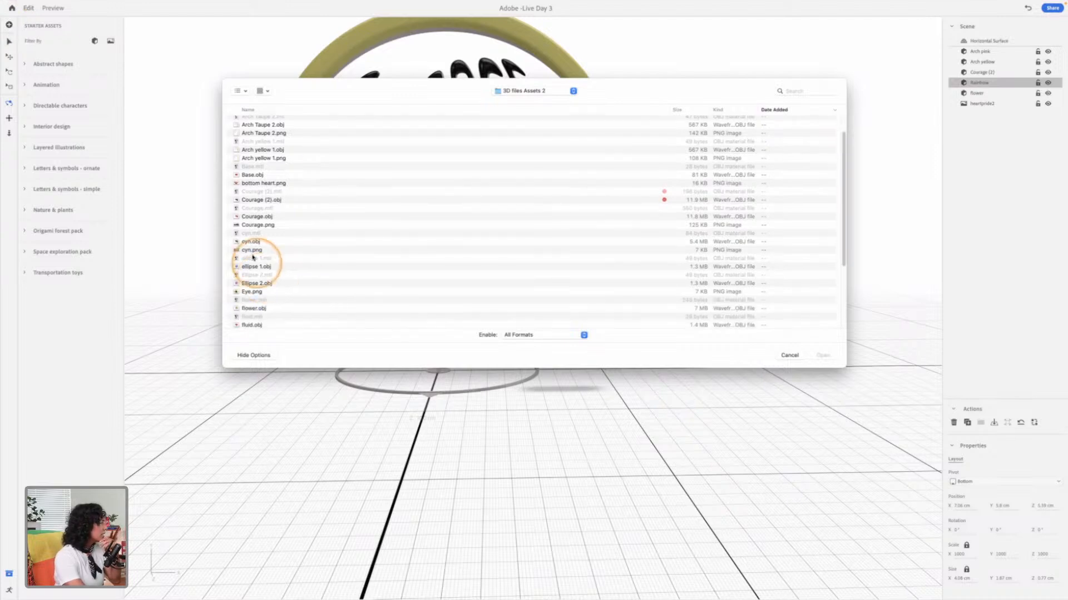
left_click(254, 252)
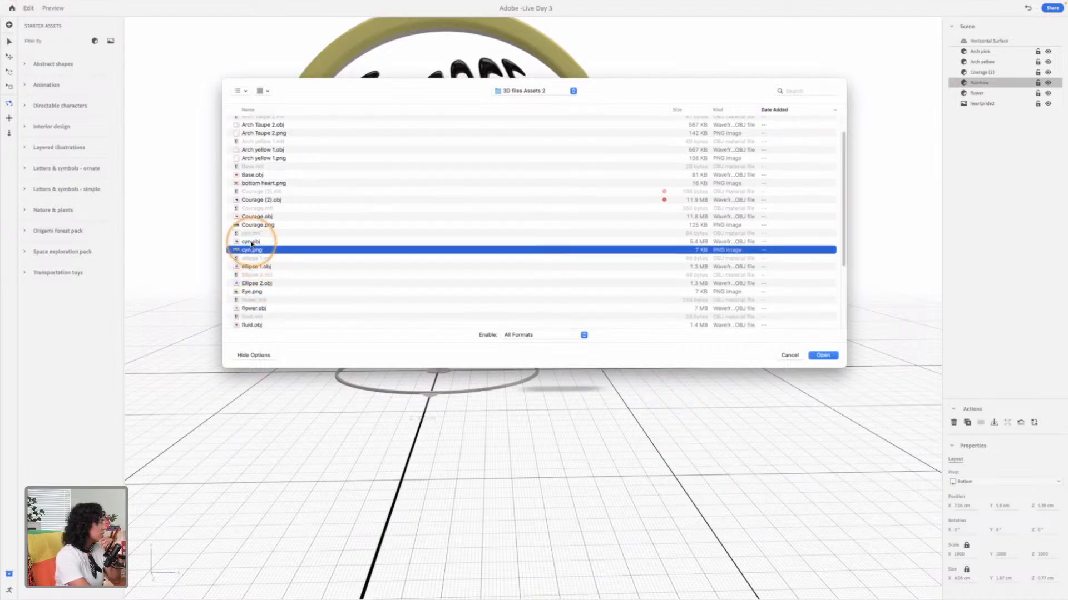
left_click(251, 242)
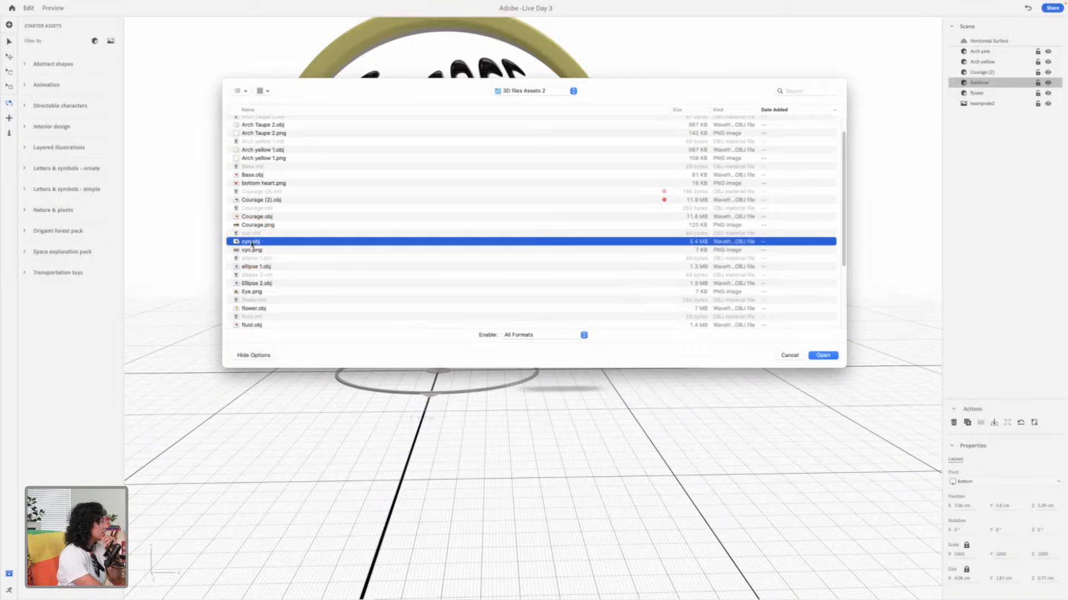
double_click(252, 242)
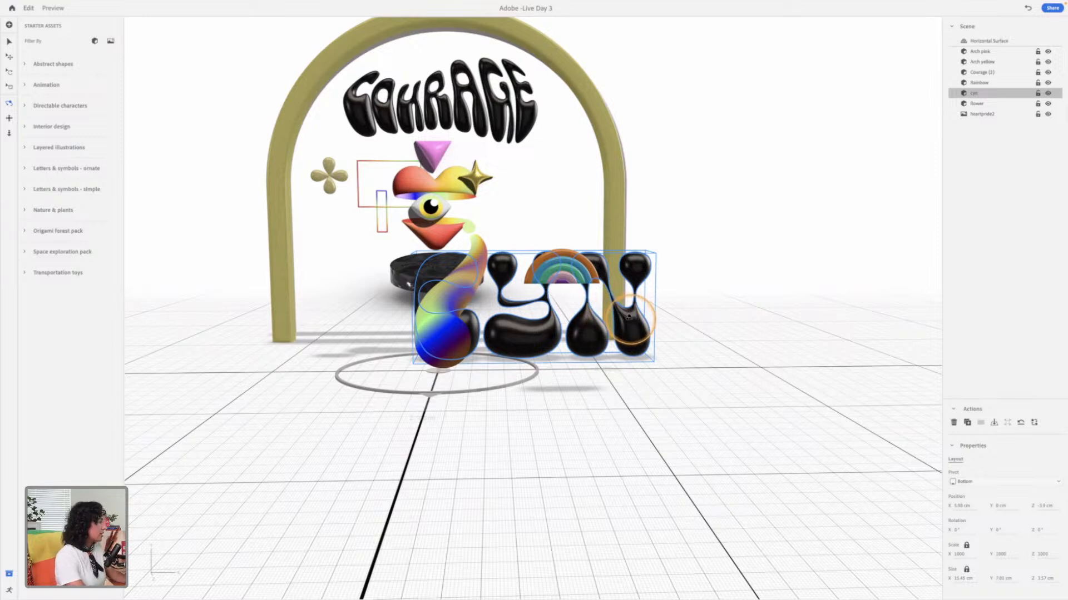
Step: Scale the imported lettering down to about 4 cm wide and place it beneath the rainbow at about X 7.5 cm and Y 2.4 cm
key("v")
key("s")
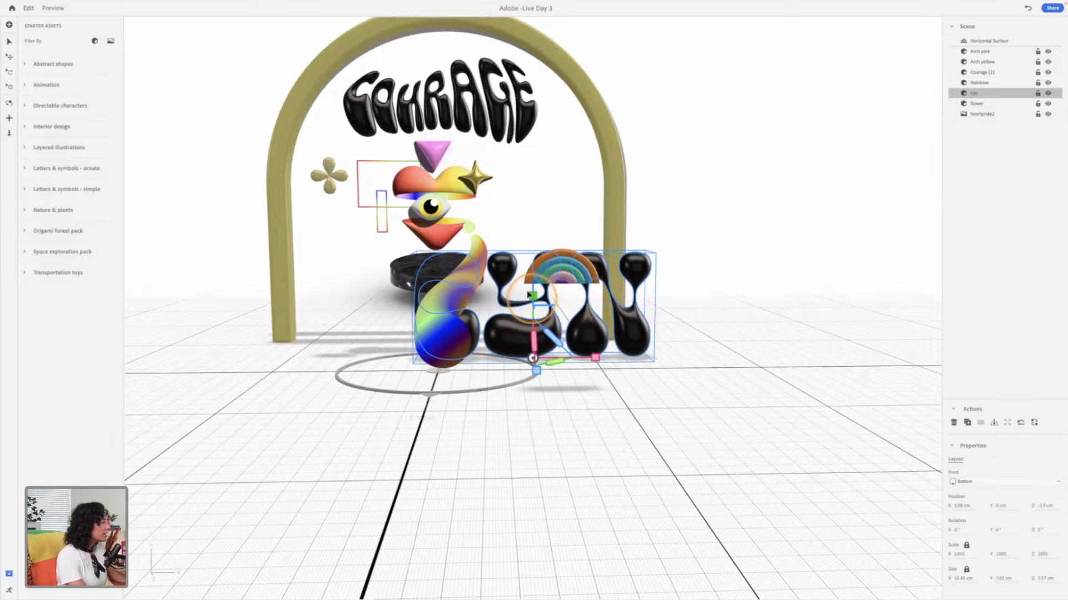
left_click_drag(541, 305, 636, 359)
left_click_drag(574, 376, 574, 385)
left_click_drag(568, 271, 569, 251)
left_click_drag(720, 299, 586, 285)
left_click_drag(653, 302, 722, 297)
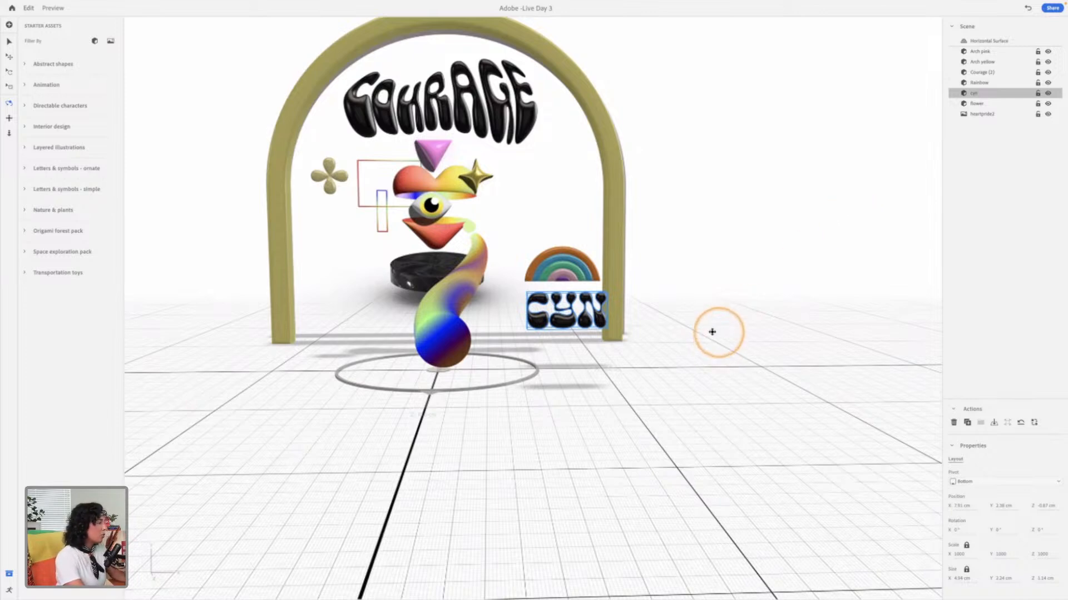
Step: Bring the small lettering forward in line with the rainbow at about Z 3.2 cm
left_click_drag(648, 327, 311, 325)
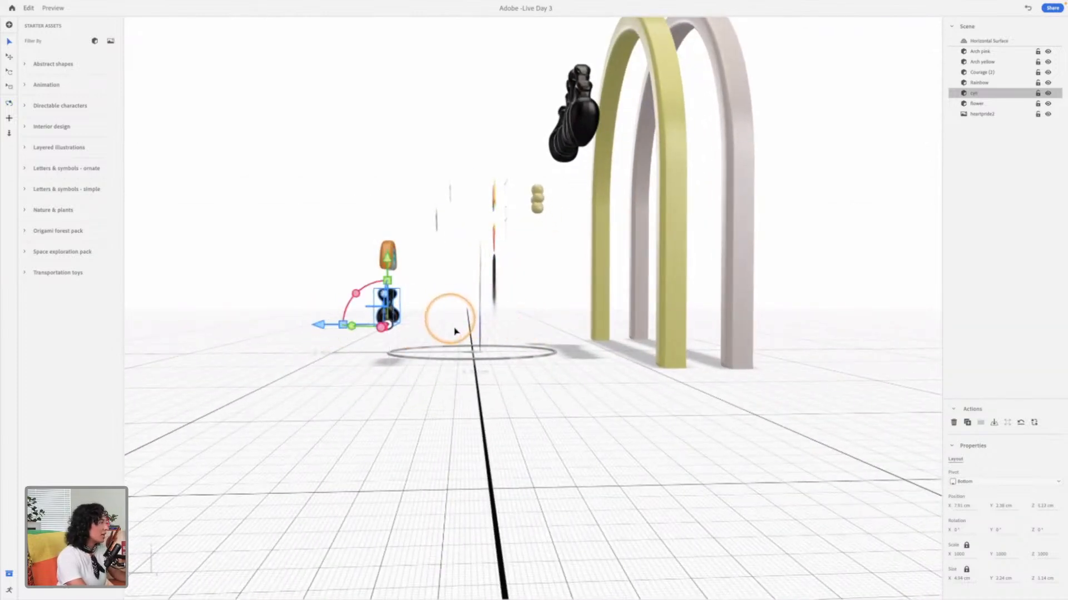
left_click(388, 303)
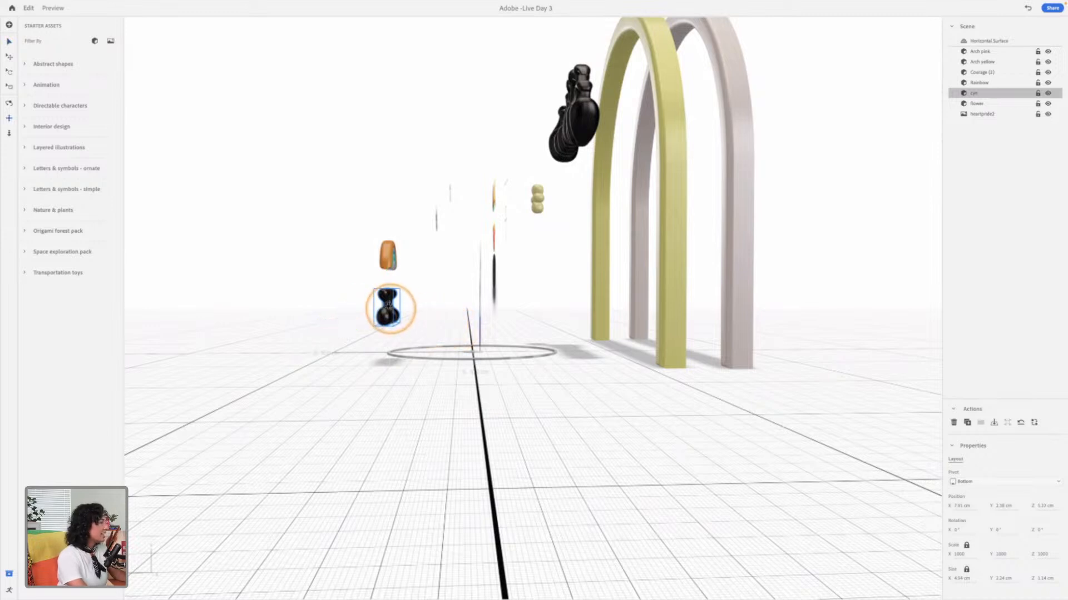
scroll(410, 289, "up", 5)
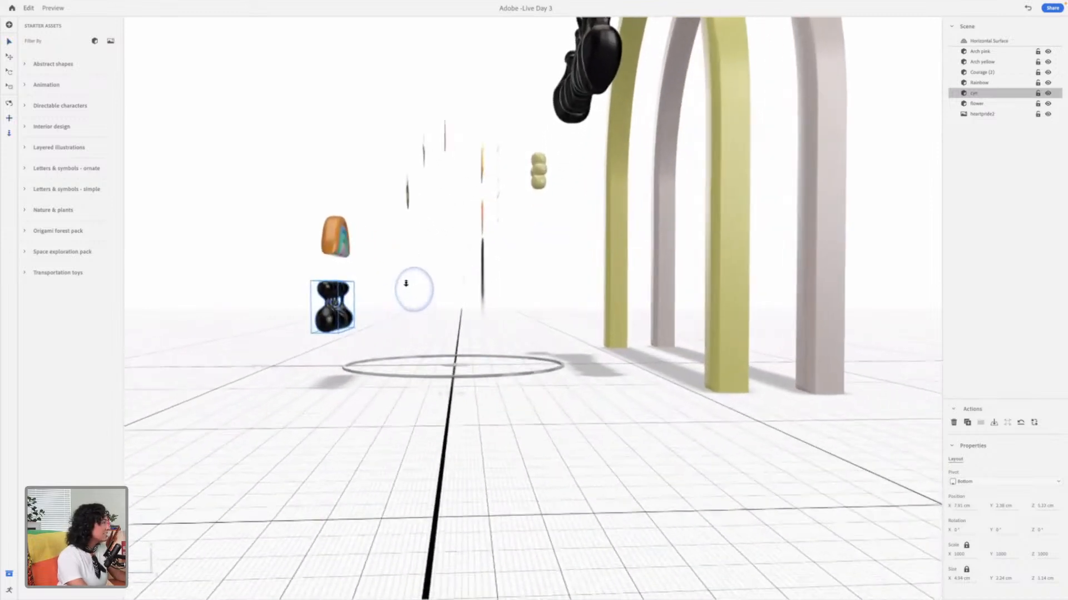
Step: Shift the small lettering to about Y 2.5 cm and match its depth to the rainbow at about Z 3.3 cm
left_click_drag(361, 310, 402, 316)
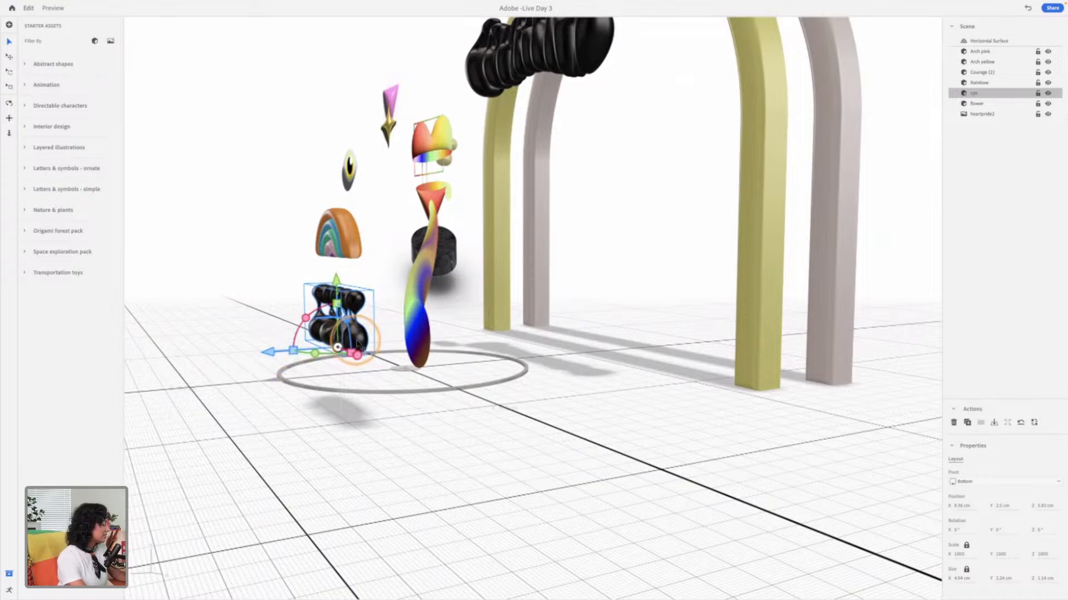
left_click_drag(397, 339, 334, 319)
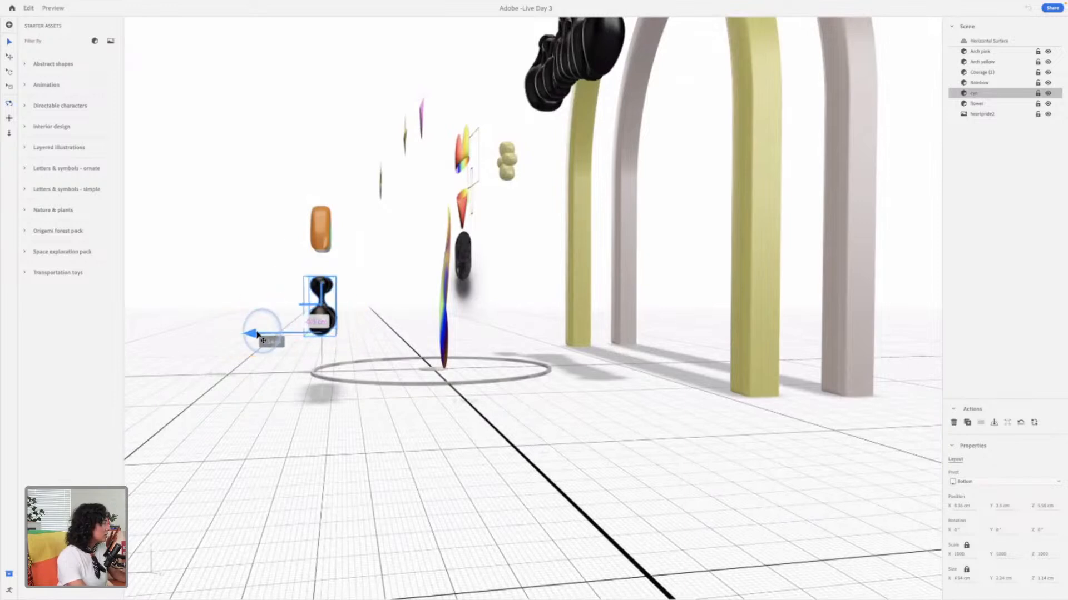
left_click(326, 239)
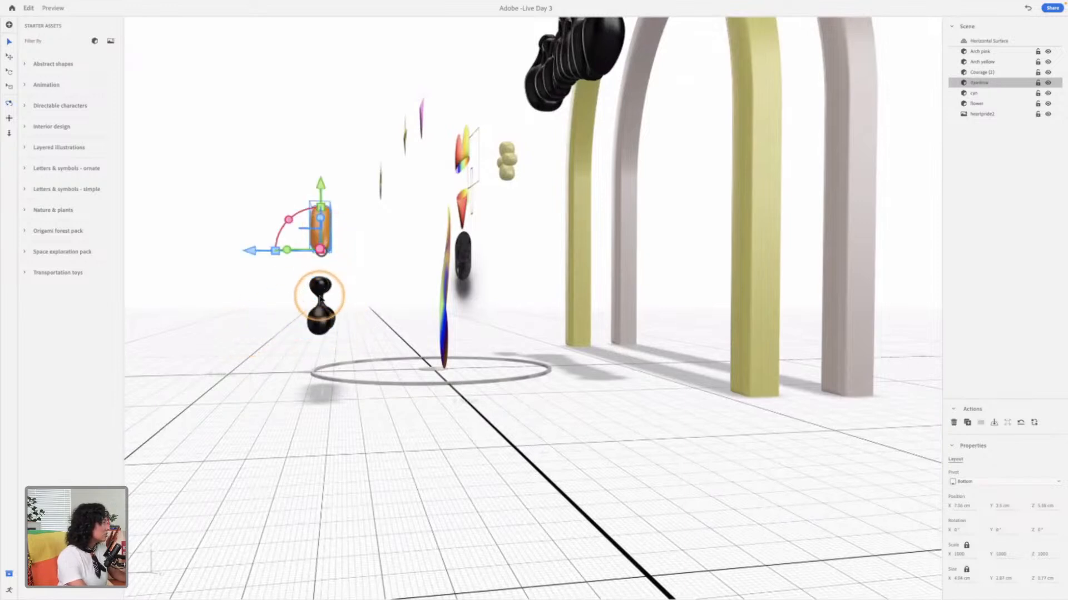
left_click(320, 288, "shift")
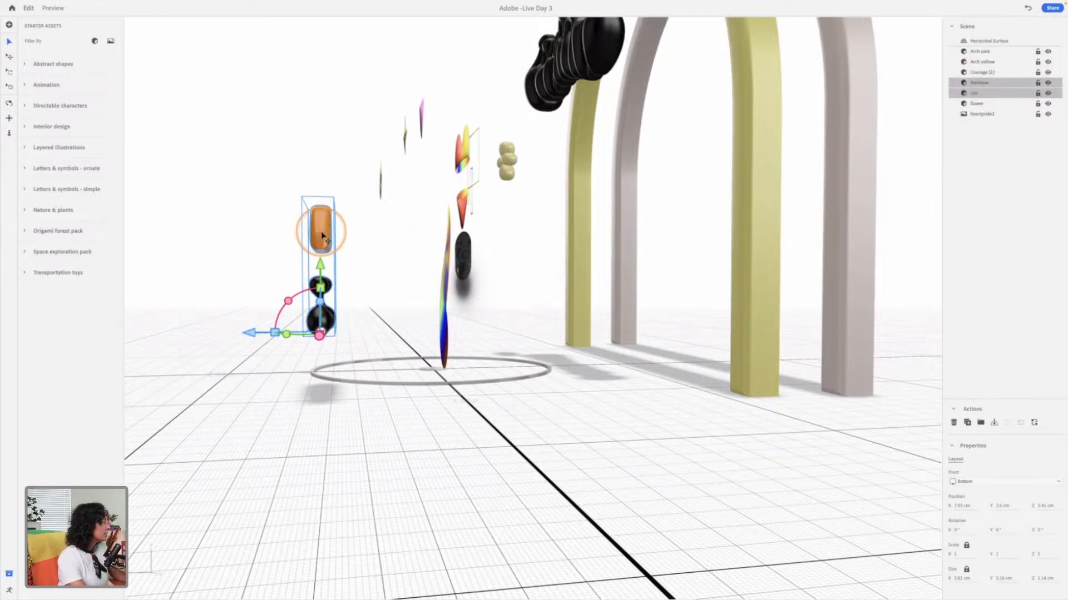
left_click(338, 351)
left_click(322, 324)
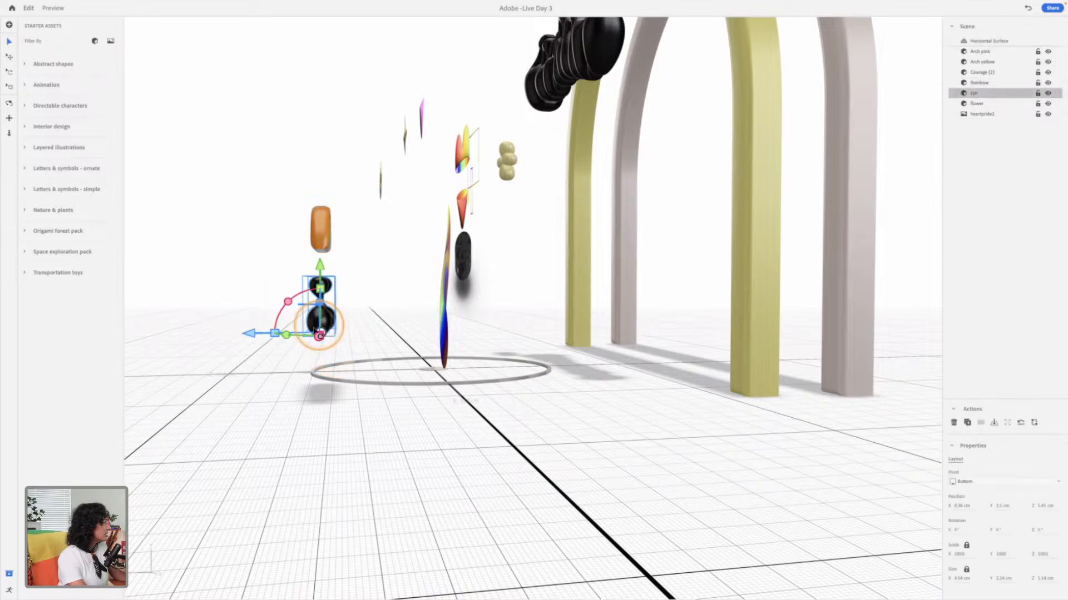
left_click_drag(252, 333, 256, 334)
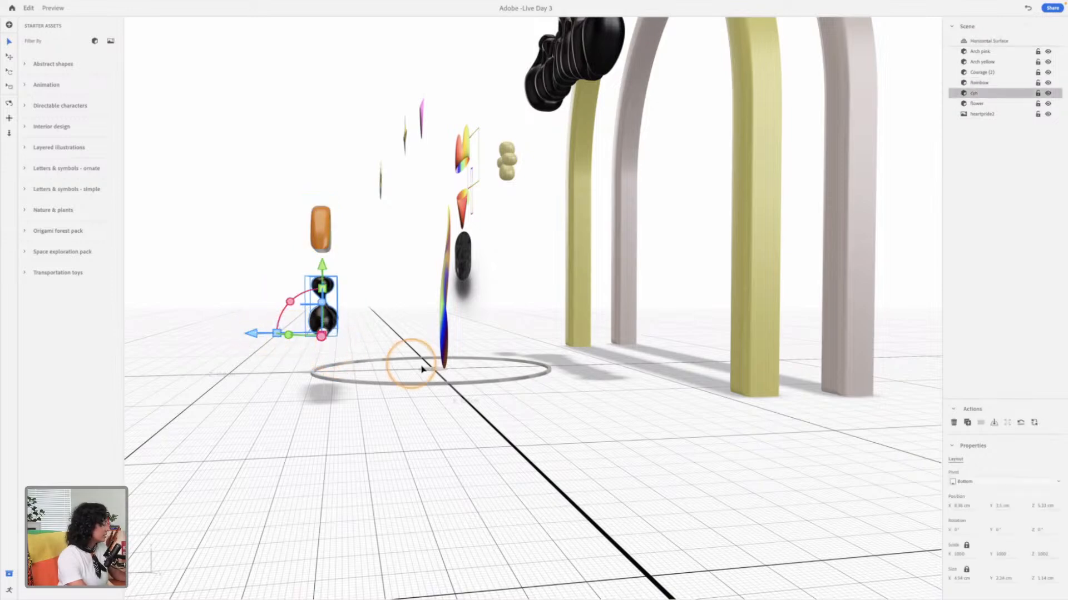
Step: Slide the small lettering sideways until it sits directly beneath the rainbow inside the arch's edge
mouse_move(330, 366)
left_mouse_down("alt")
mouse_move(525, 381)
mouse_move(468, 370)
mouse_move(501, 367)
left_mouse_up("alt")
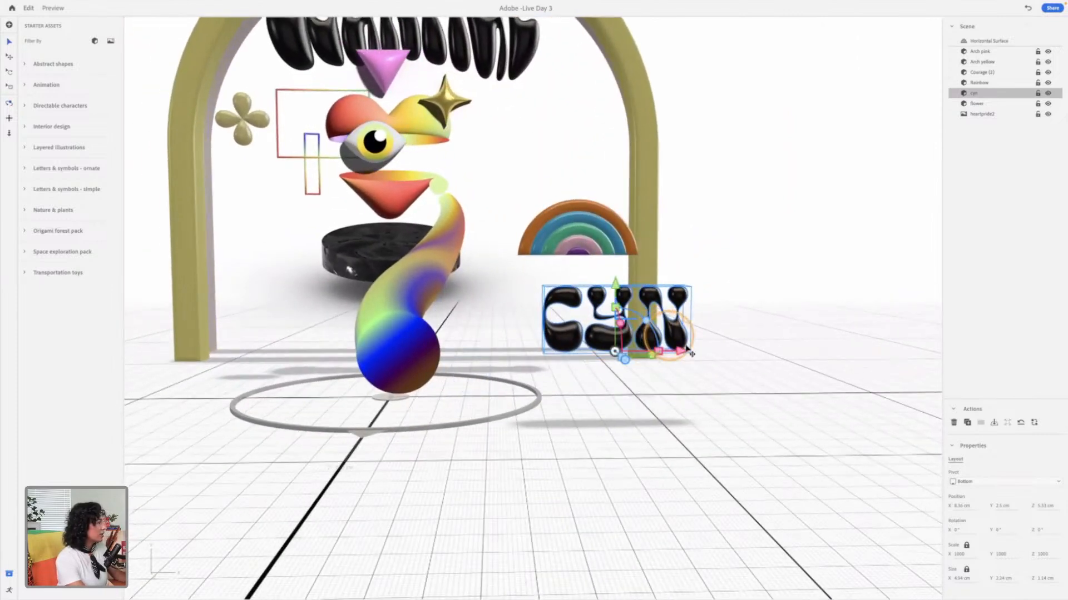
mouse_move(667, 359)
left_mouse_down()
mouse_move(651, 356)
mouse_move(658, 348)
left_mouse_up()
left_click(725, 324)
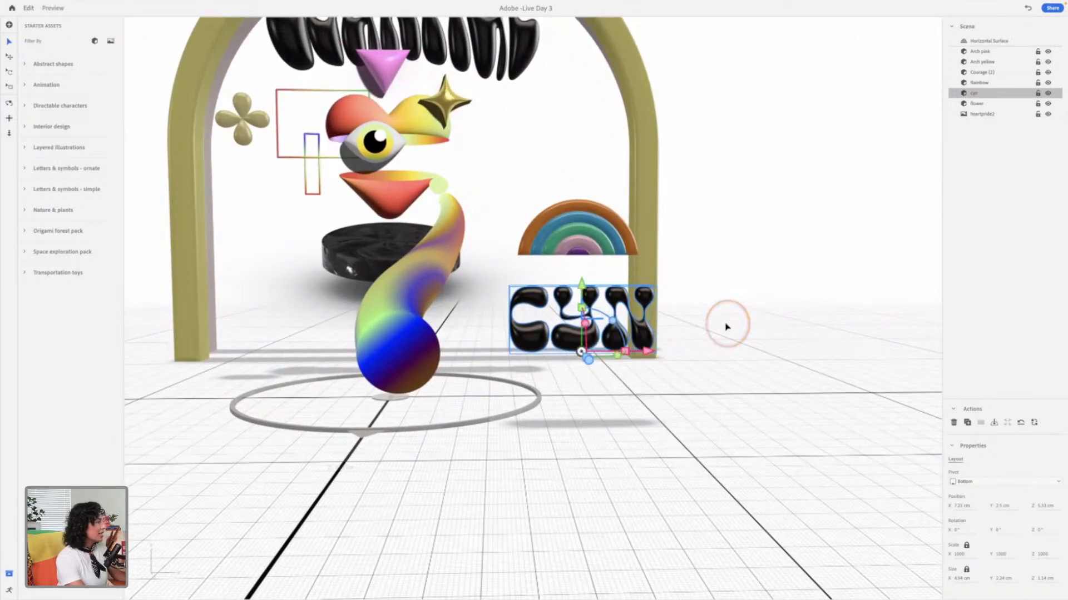
left_click(655, 336)
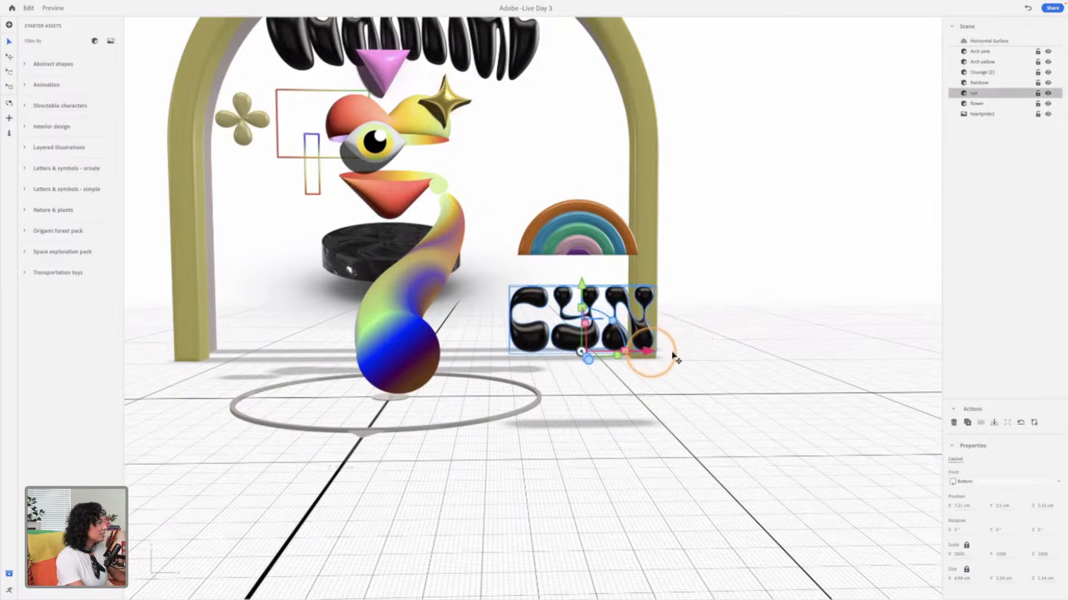
left_click_drag(654, 351, 663, 359)
left_click(579, 214)
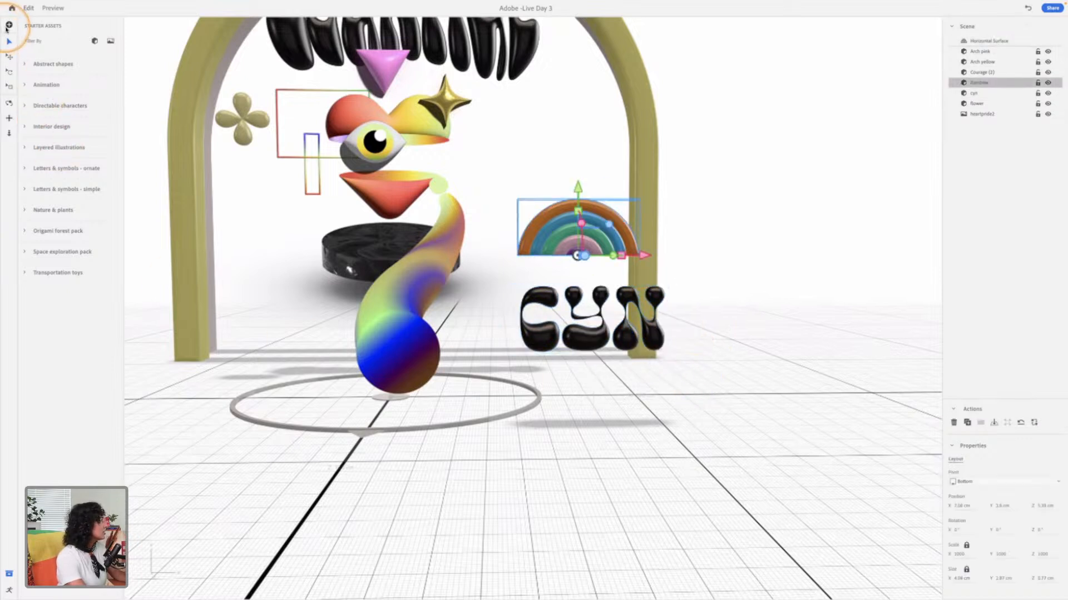
Step: Import lagos.obj from the 3D files Assets 2 folder into the scene
left_click(9, 25)
scroll(377, 261, "down", 5)
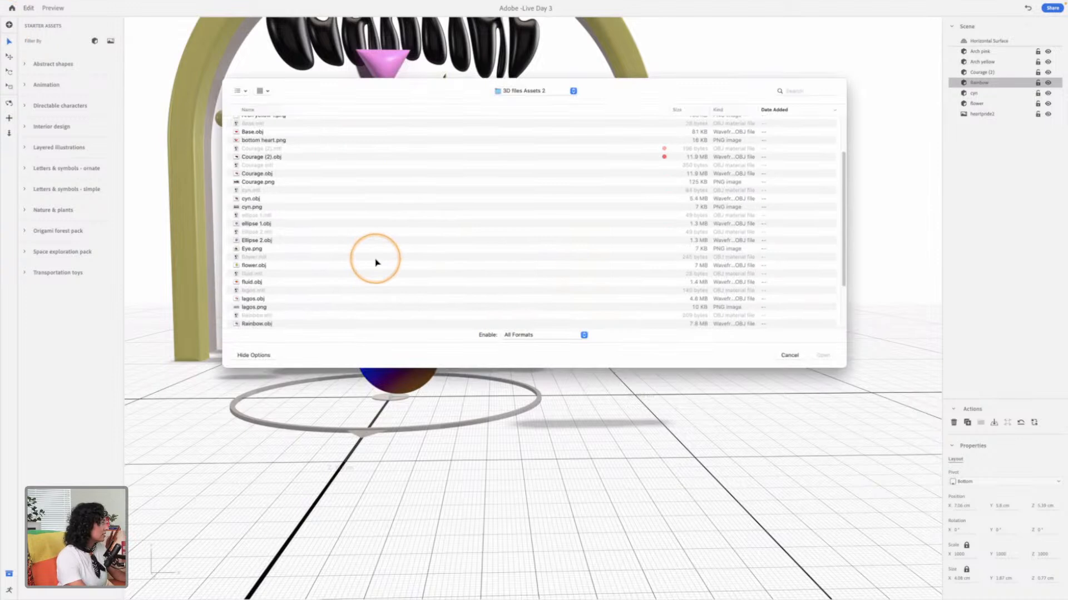
scroll(375, 261, "down", 3)
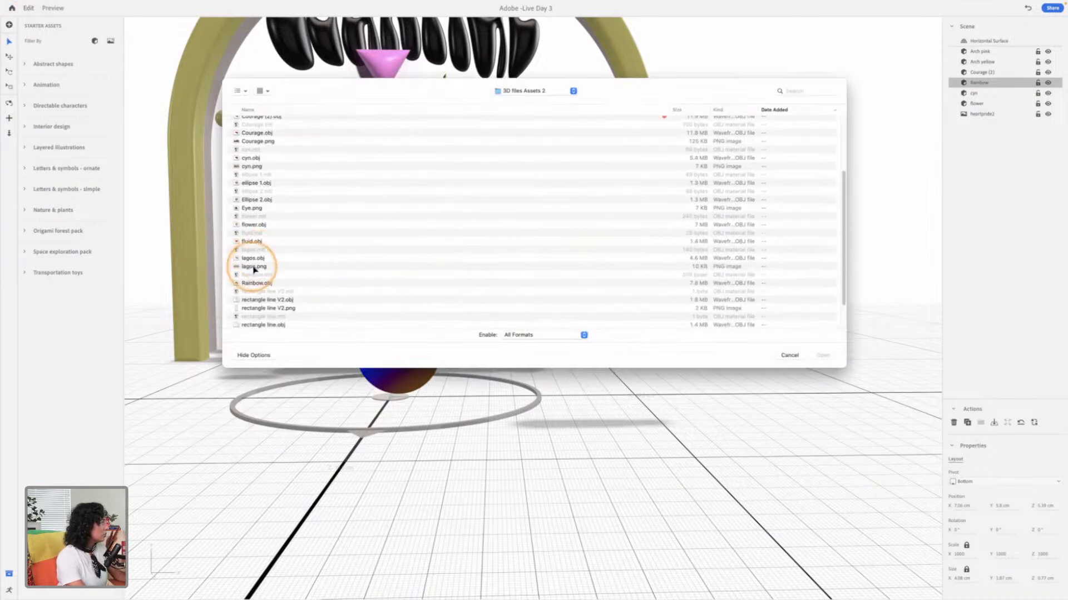
left_click(294, 268)
key("space")
left_click(295, 261)
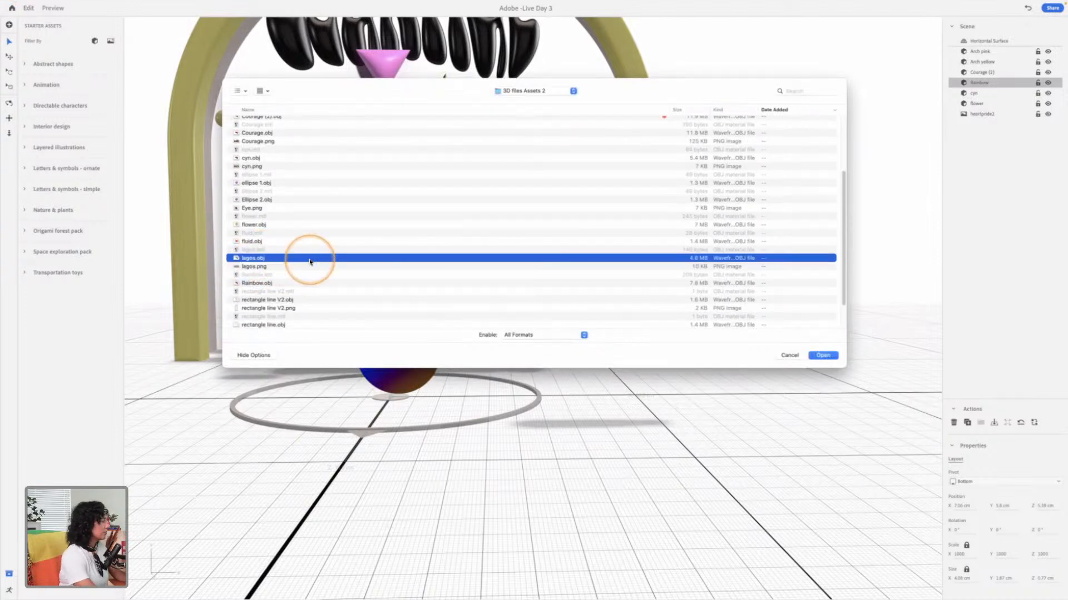
key("Return")
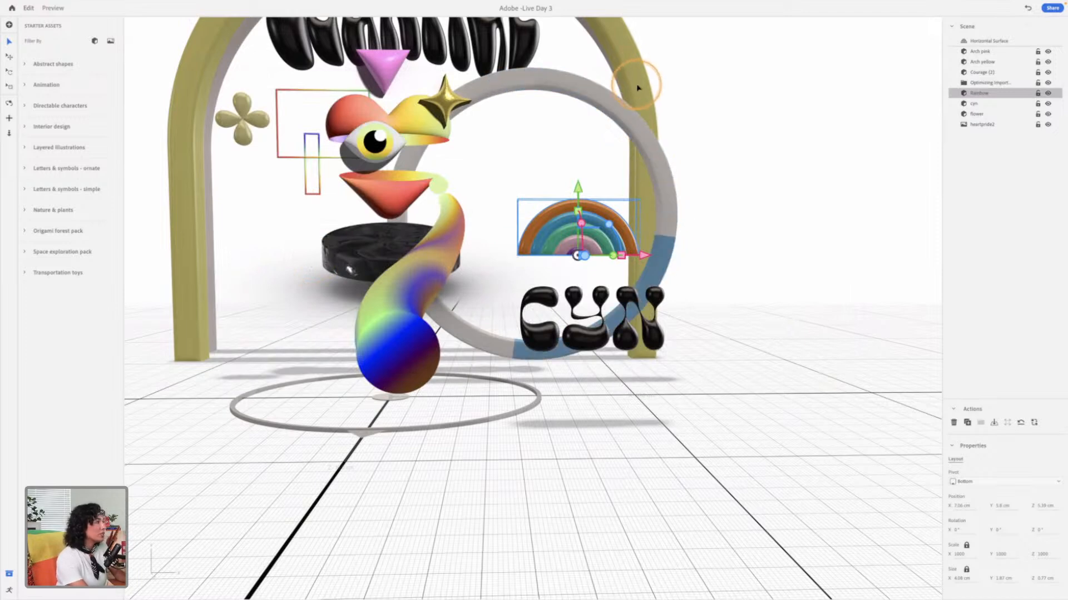
Step: Examine the imported LAGOS lettering's size and placement relative to the arches and illustration from several angles
left_click_drag(692, 299, 858, 364)
left_click_drag(402, 339, 647, 325)
left_click_drag(796, 303, 669, 301)
middle_click_drag(834, 303, 492, 405)
left_click_drag(563, 357, 714, 260)
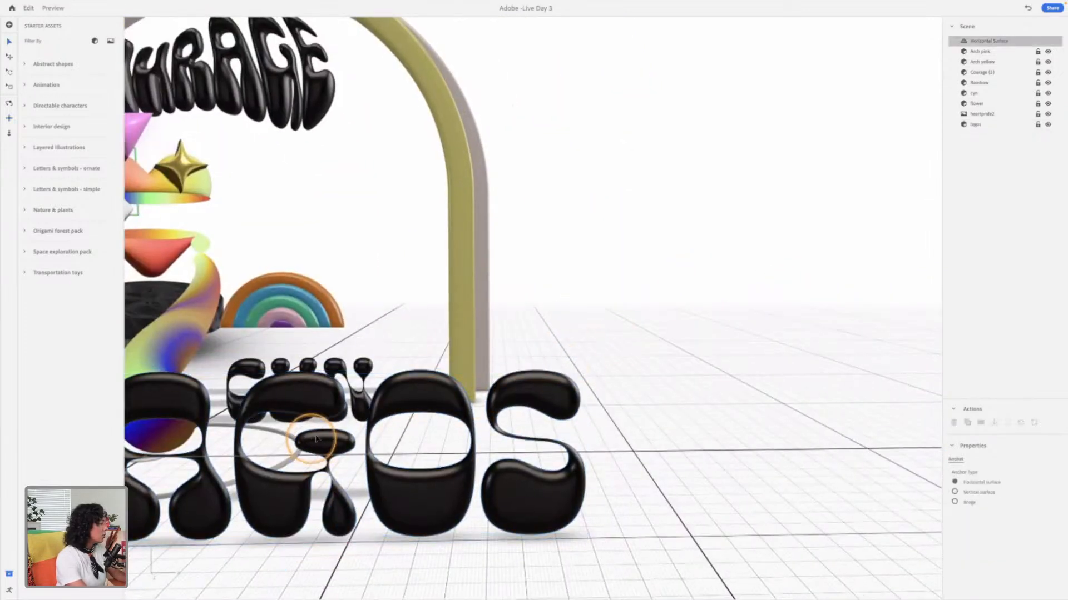
right_click_drag(364, 397, 412, 376)
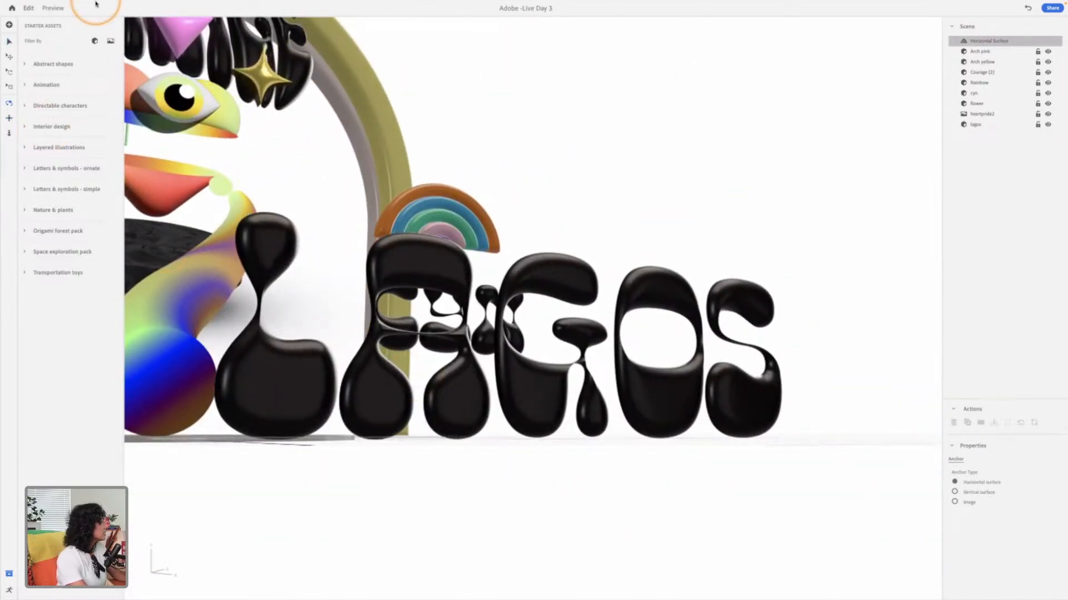
mouse_move(111, 4)
scroll(489, 209, "down", 10)
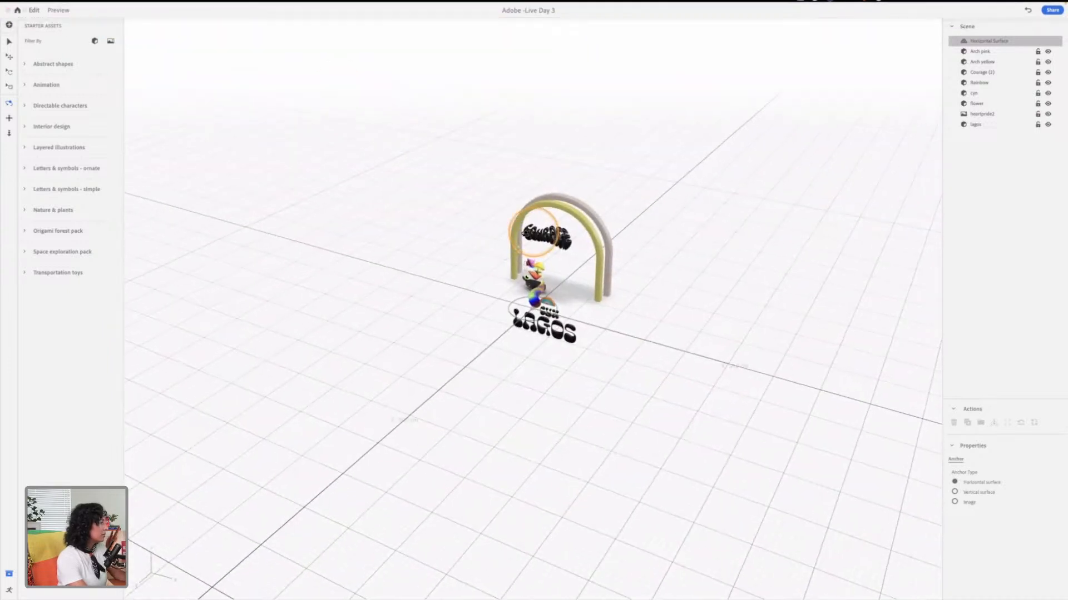
left_click_drag(582, 324, 610, 268)
Step: Lift the LAGOS lettering above the arches to about Y 27.5 cm and drop it back down with Move to Ground
key("v")
left_click(672, 405)
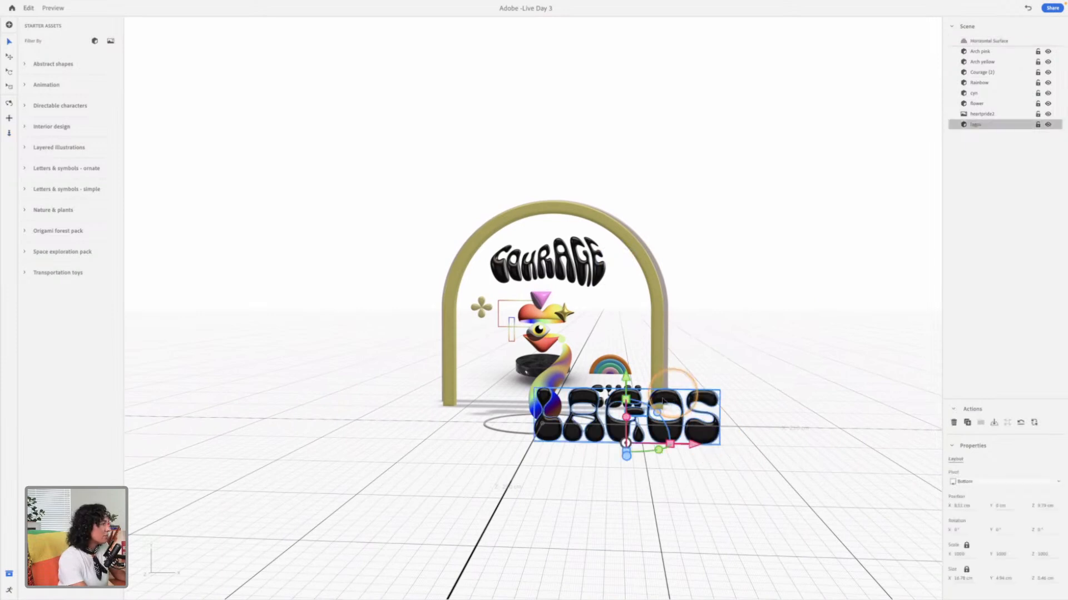
left_click_drag(627, 370, 652, 53)
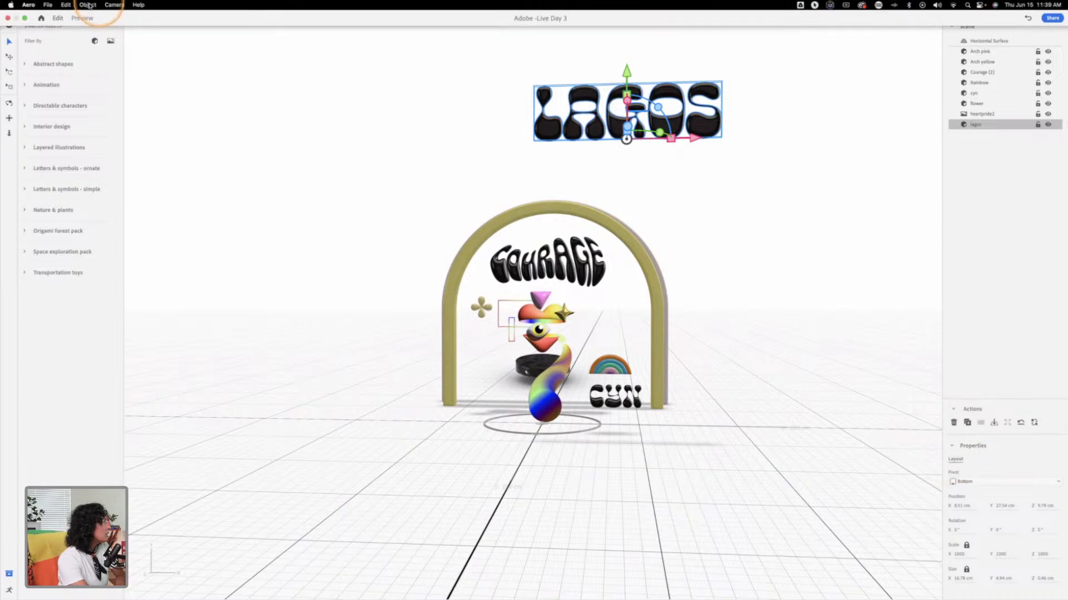
left_click(88, 5)
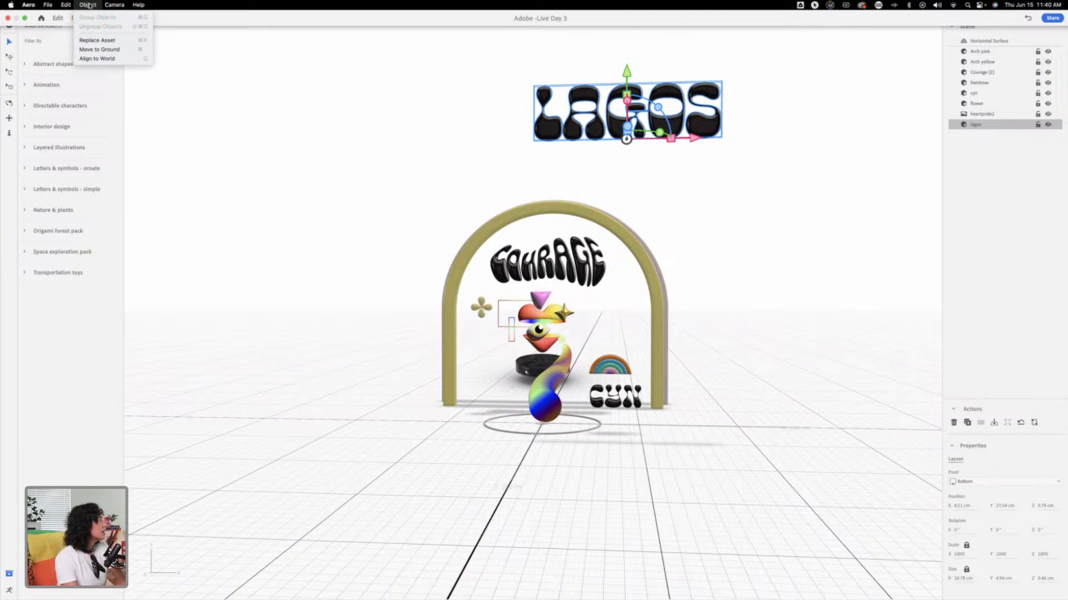
left_click(100, 50)
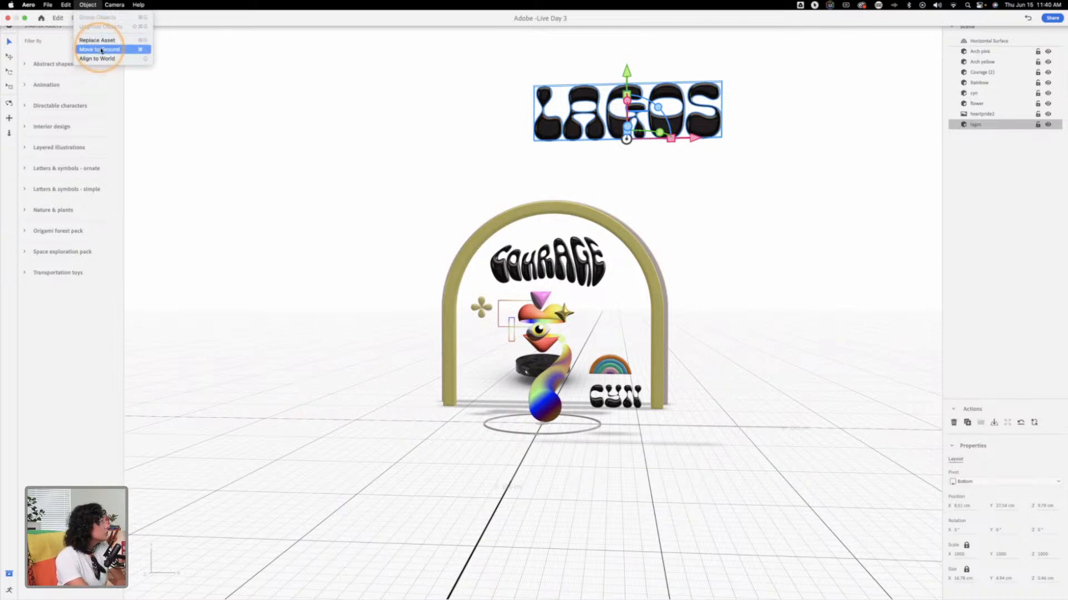
left_click(105, 49)
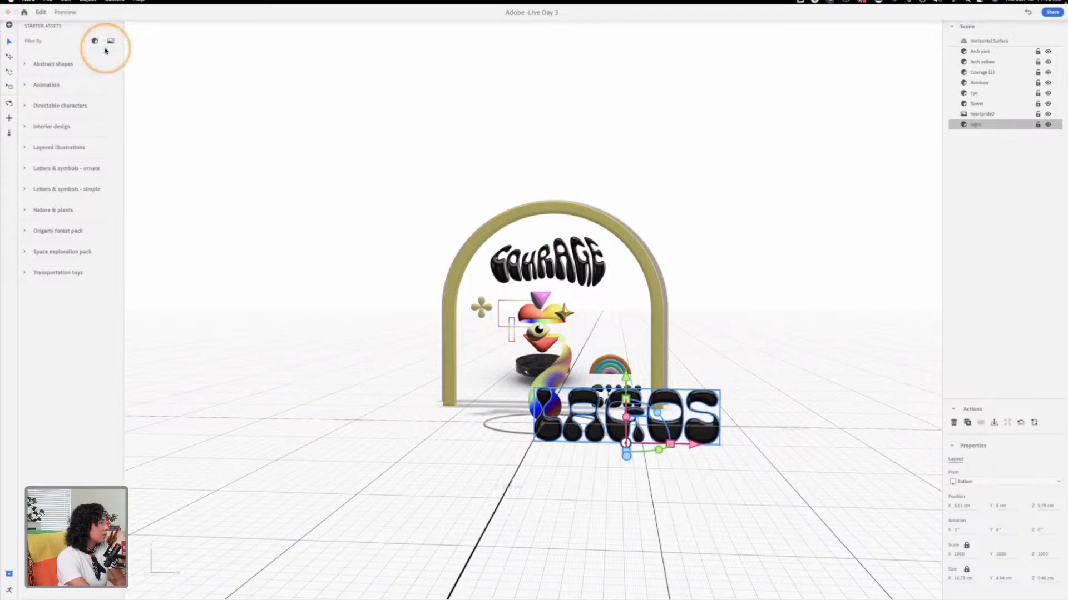
left_click(759, 390)
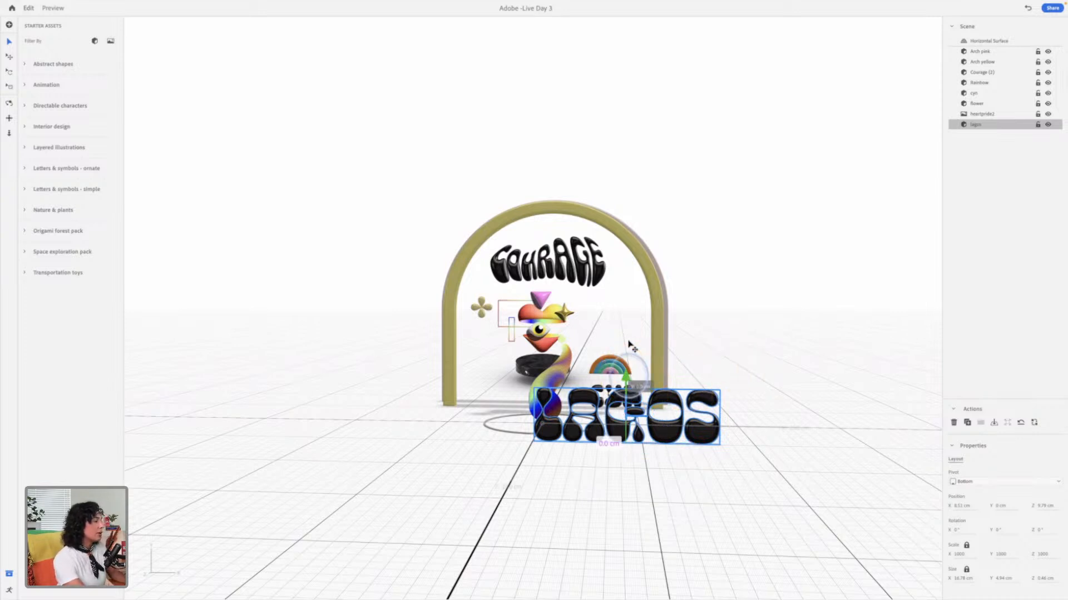
Step: Try raising the LAGOS lettering to about Y 4.1 cm, and undo the move
left_click_drag(629, 379, 632, 334)
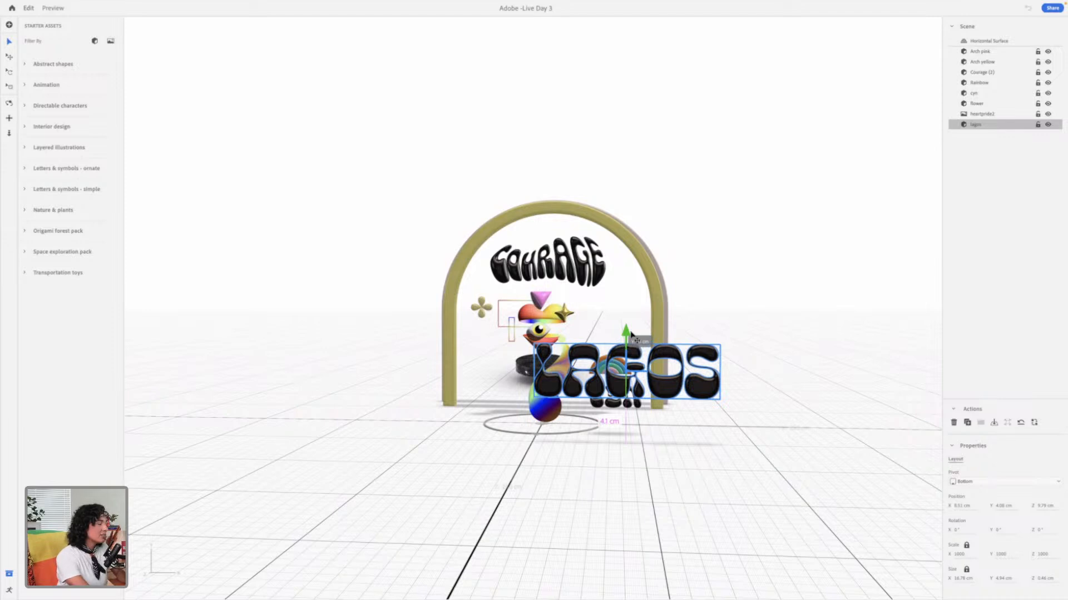
left_click_drag(633, 335, 633, 335)
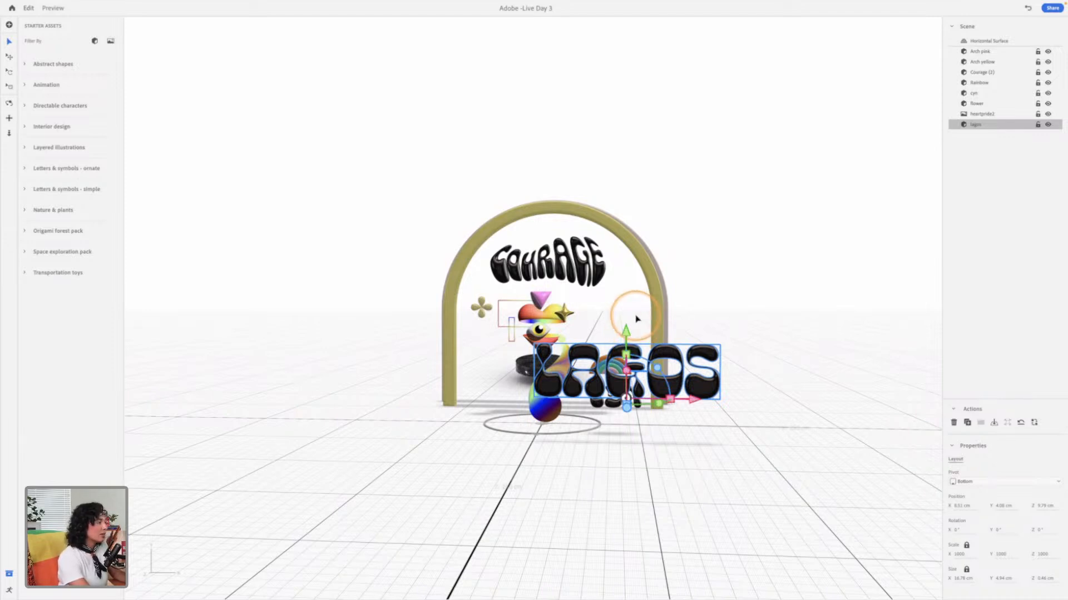
key("super+z")
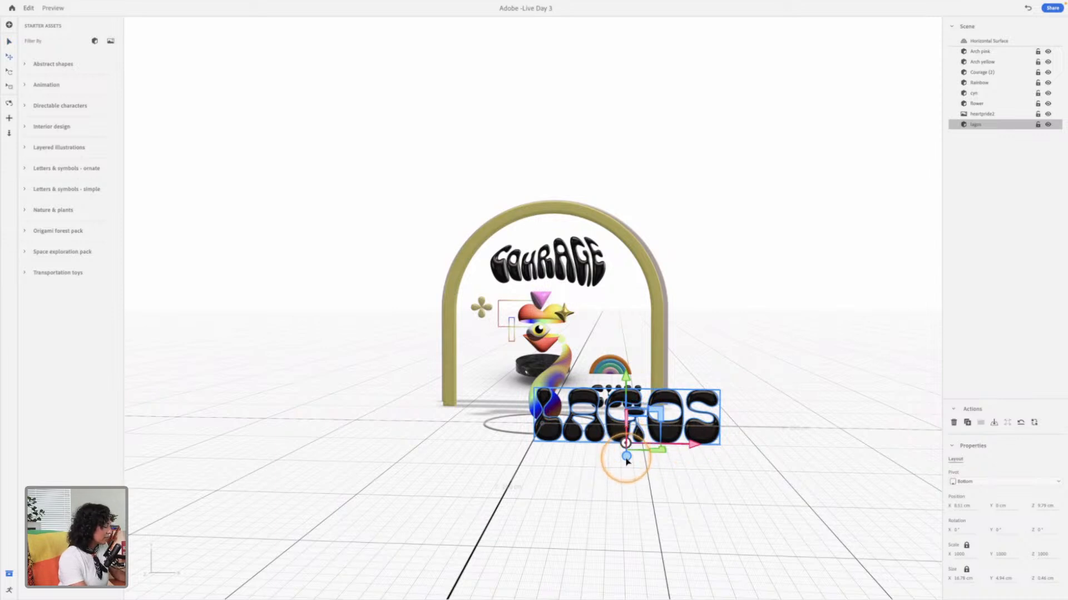
Step: Scale the LAGOS lettering down uniformly to about 6.4 cm wide and 1.9 cm high
key("s")
left_click_drag(626, 381, 627, 420, "shift")
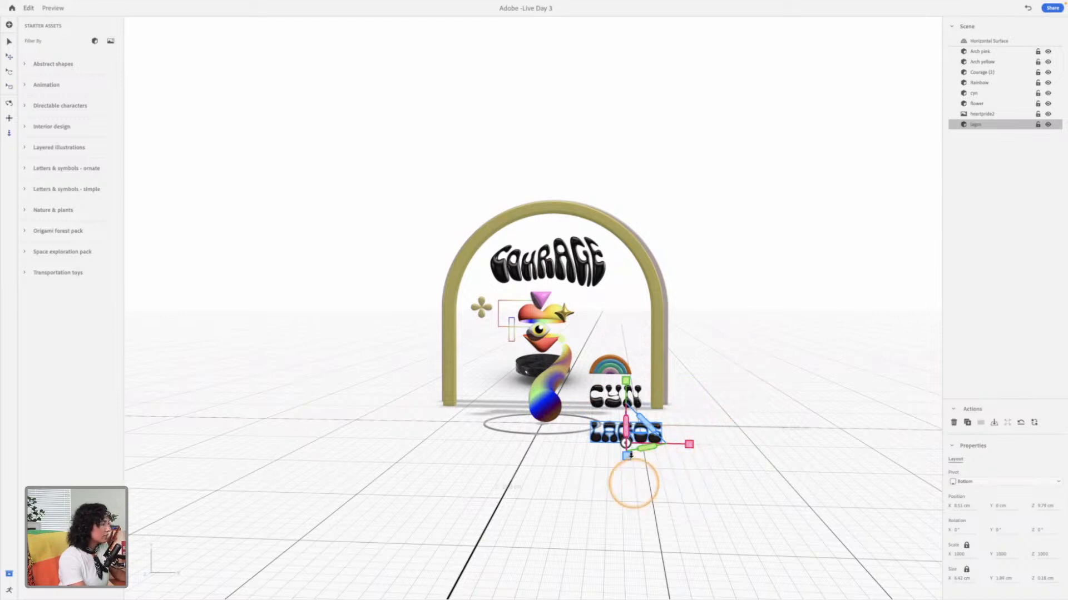
scroll(630, 445, "up", 5)
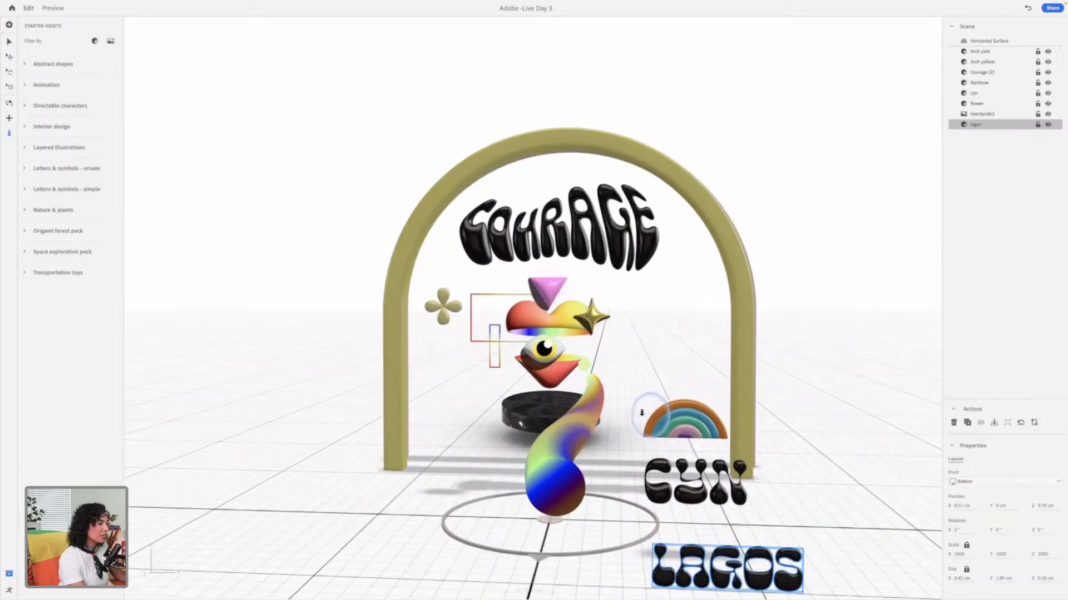
Step: Push the scaled LAGOS lettering back toward the illustration to about Z 7.3 cm
key("v")
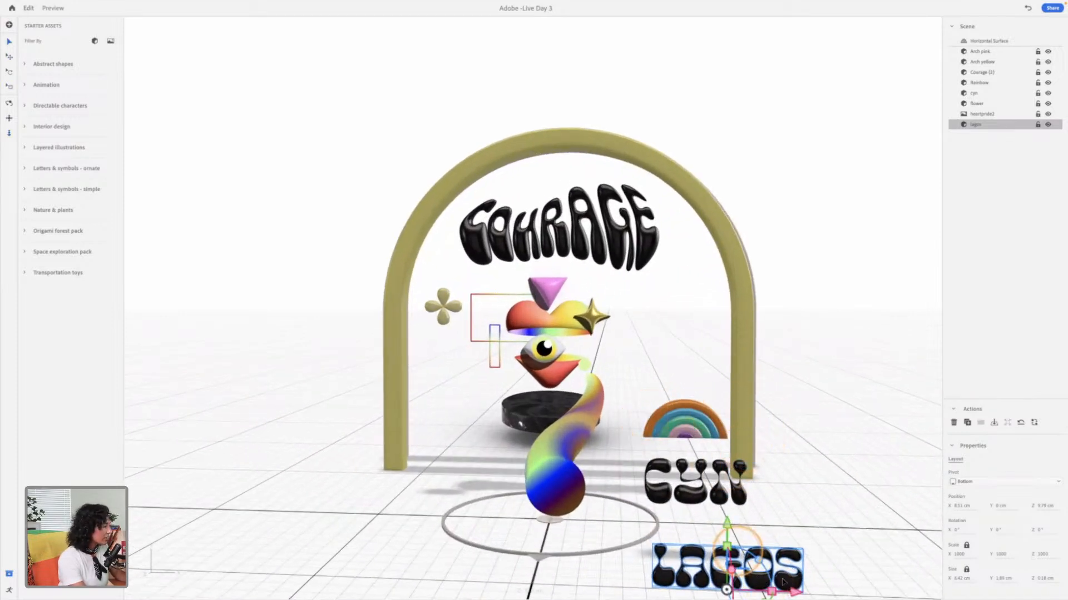
left_click_drag(757, 559, 740, 496)
scroll(762, 495, "down", 3)
key("ctrl+z")
scroll(759, 531, "up", 3)
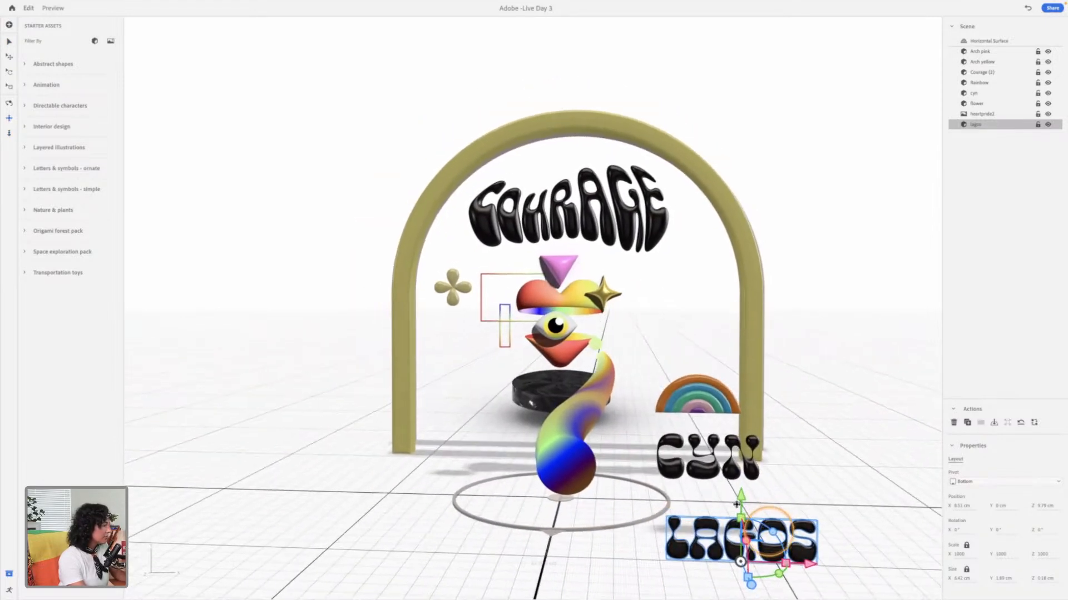
middle_click_drag(699, 472, 634, 416)
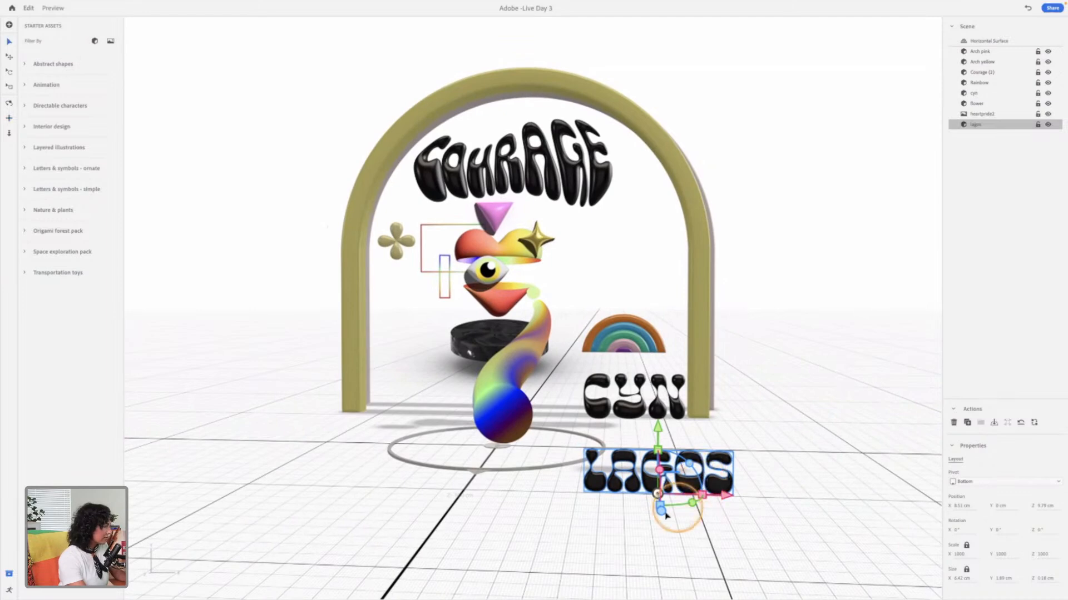
left_click_drag(664, 510, 658, 494)
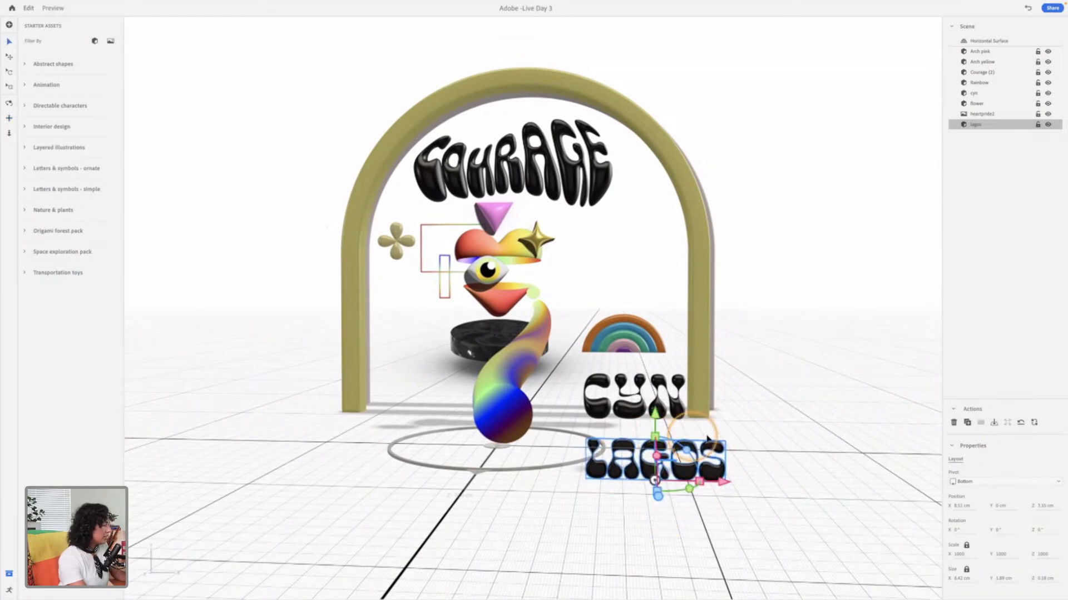
Step: Push the LAGOS lettering further back, in line with the rainbow and small lettering, to about Z 3.5 cm
left_click_drag(750, 435, 579, 441)
key("1")
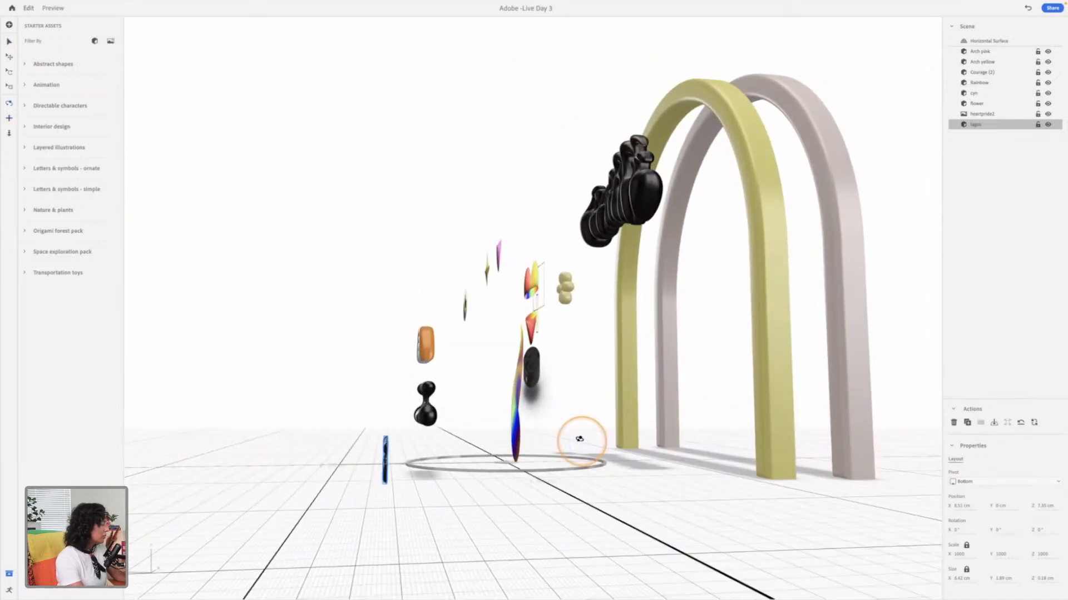
left_click_drag(316, 478, 364, 478)
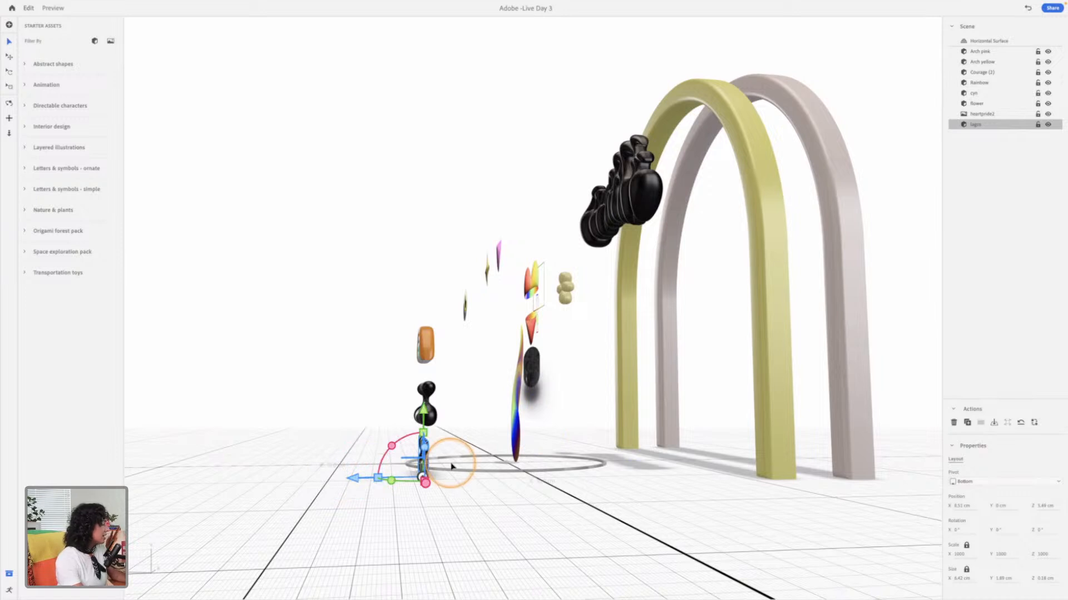
key("1")
left_click_drag(440, 458, 472, 429)
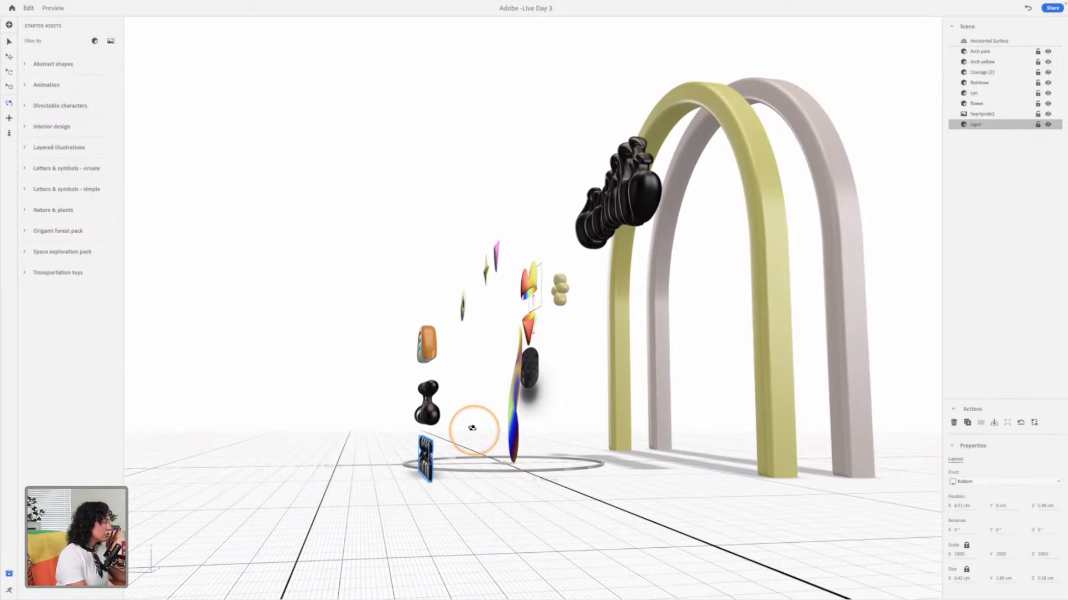
Step: Examine how the LAGOS lettering lines up in depth with the rainbow and CYN lettering from the side
left_click_drag(437, 454, 443, 428)
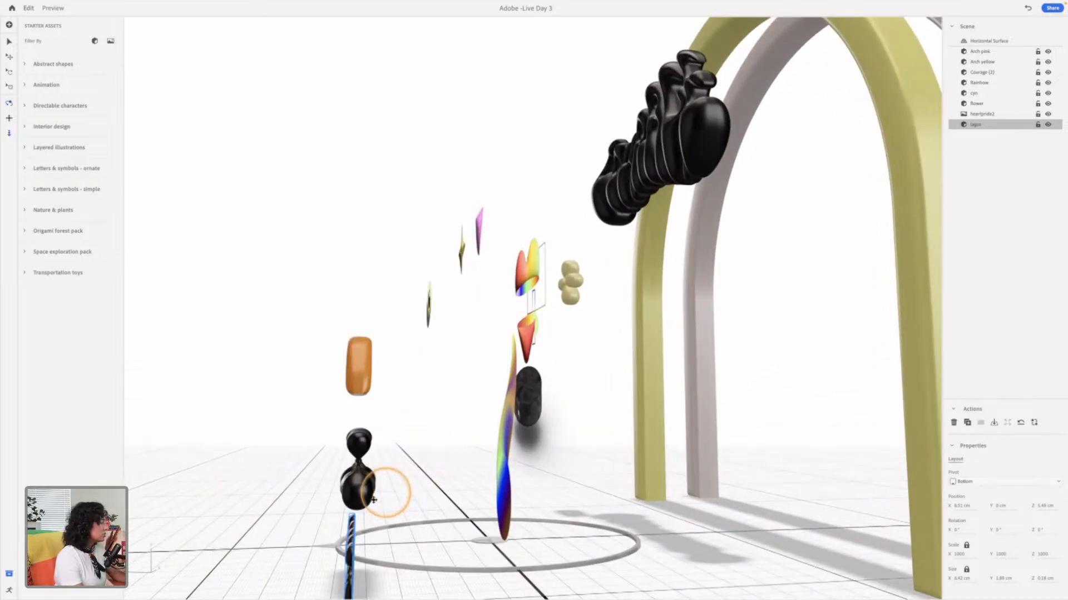
left_click_drag(358, 488, 393, 387)
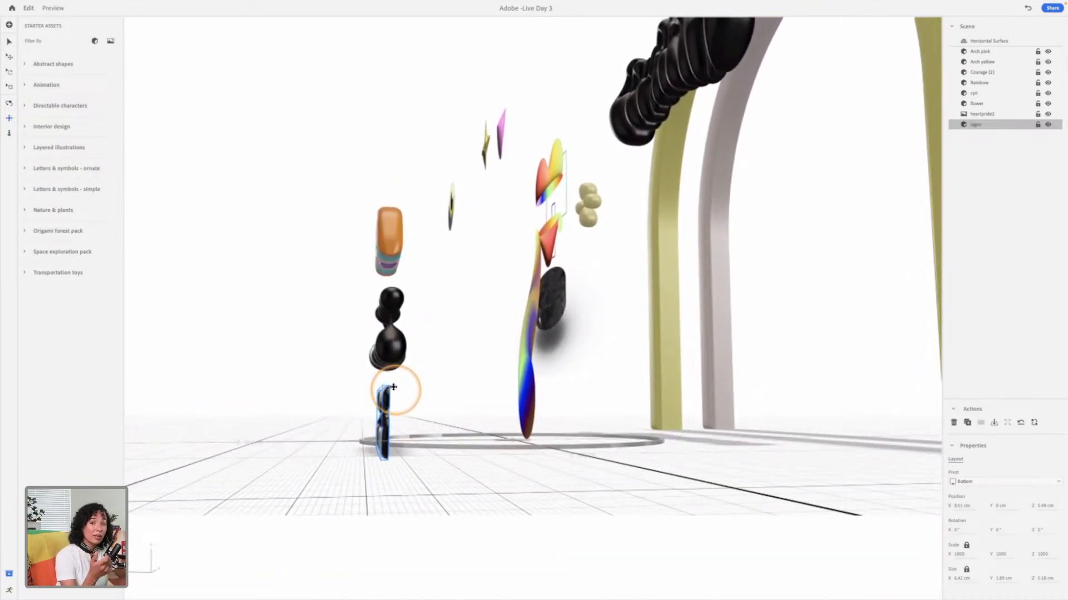
left_click_drag(422, 401, 321, 424)
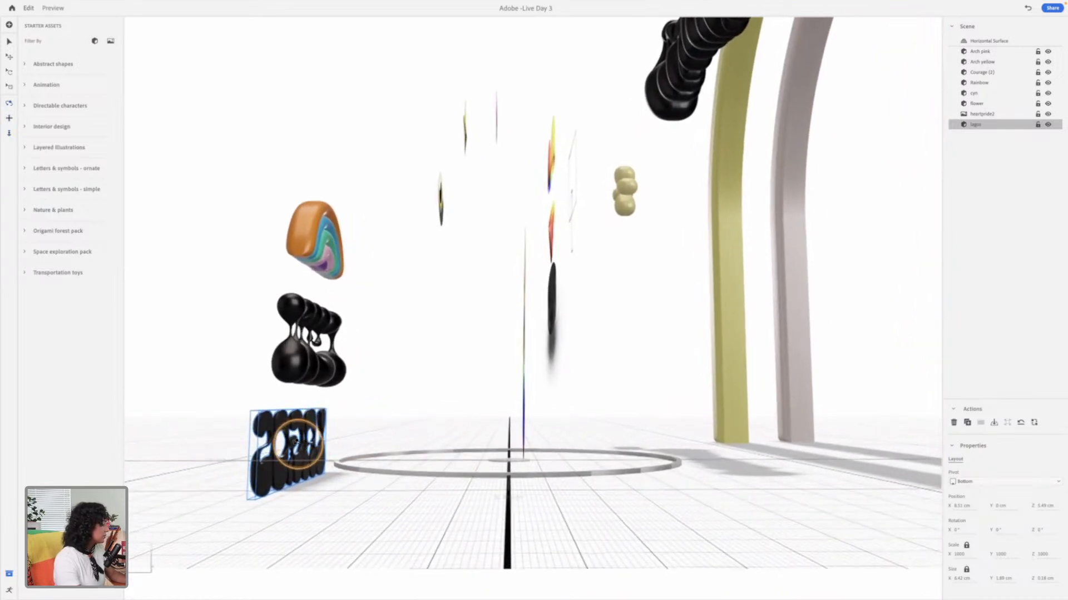
left_click_drag(288, 454, 464, 423)
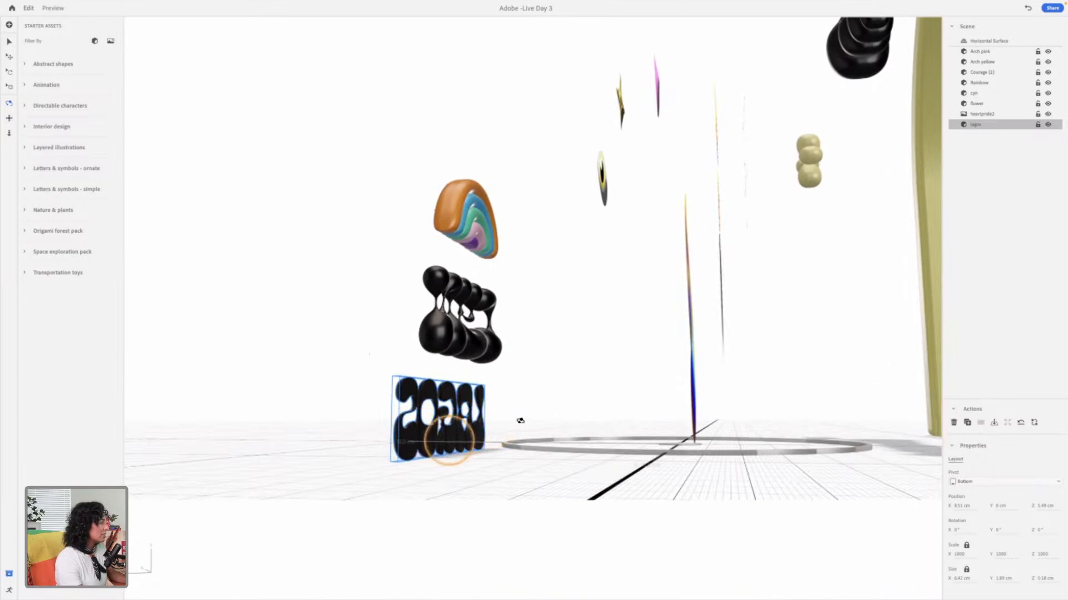
mouse_move(428, 440)
left_mouse_down()
mouse_move(465, 447)
mouse_move(500, 431)
mouse_move(510, 448)
mouse_move(410, 443)
mouse_move(429, 443)
left_mouse_up()
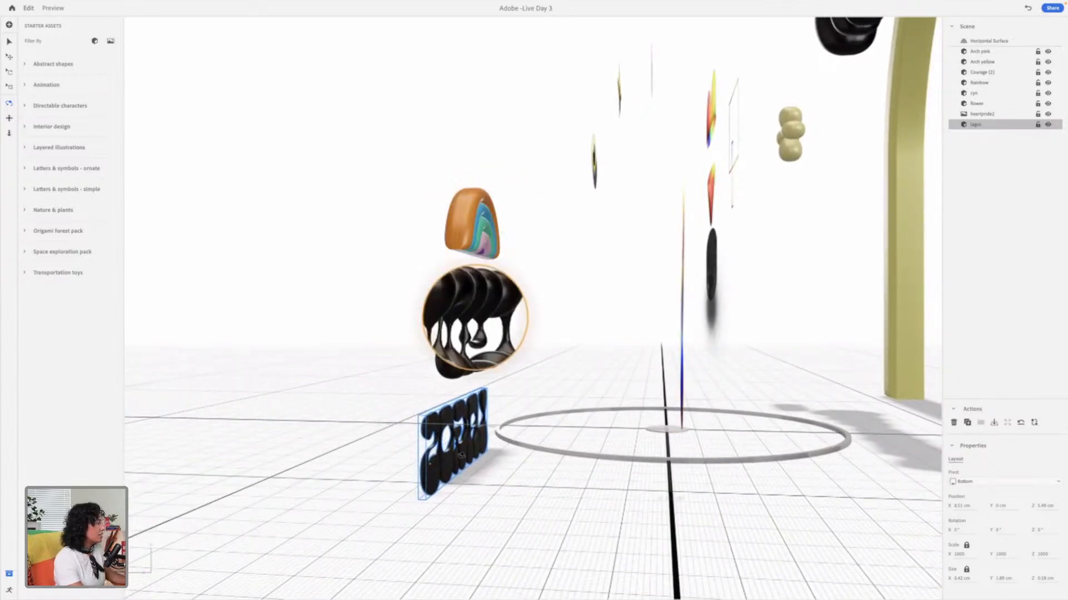
left_click_drag(438, 428, 437, 423)
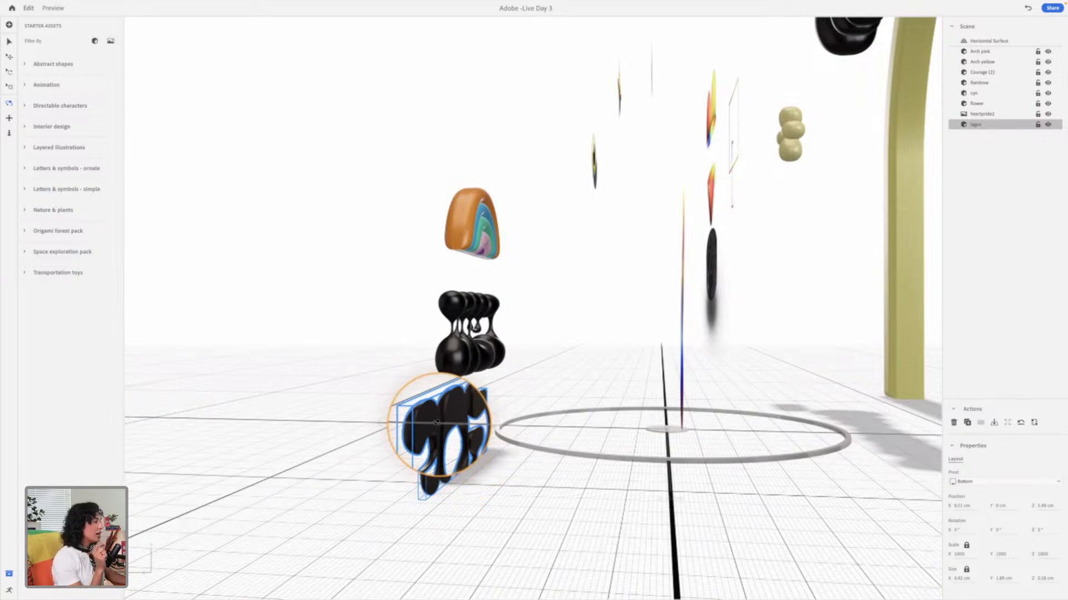
left_click_drag(437, 422, 437, 423)
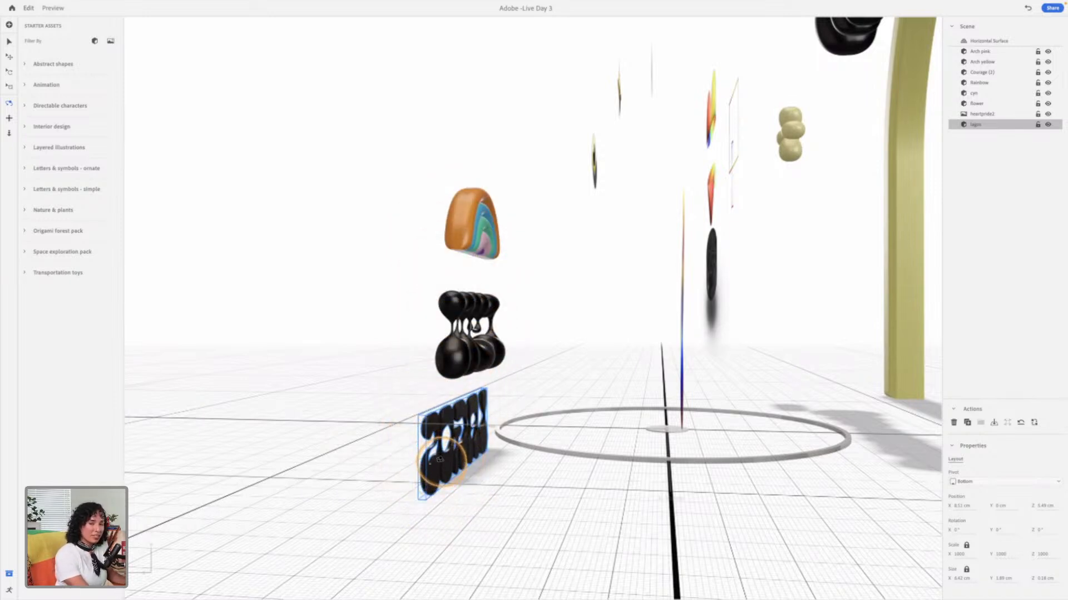
left_click_drag(422, 463, 566, 470)
Step: Adjust the LAGOS lettering's depth to about Z 3.6 cm so it lines up with the CYN lettering above it
key("v")
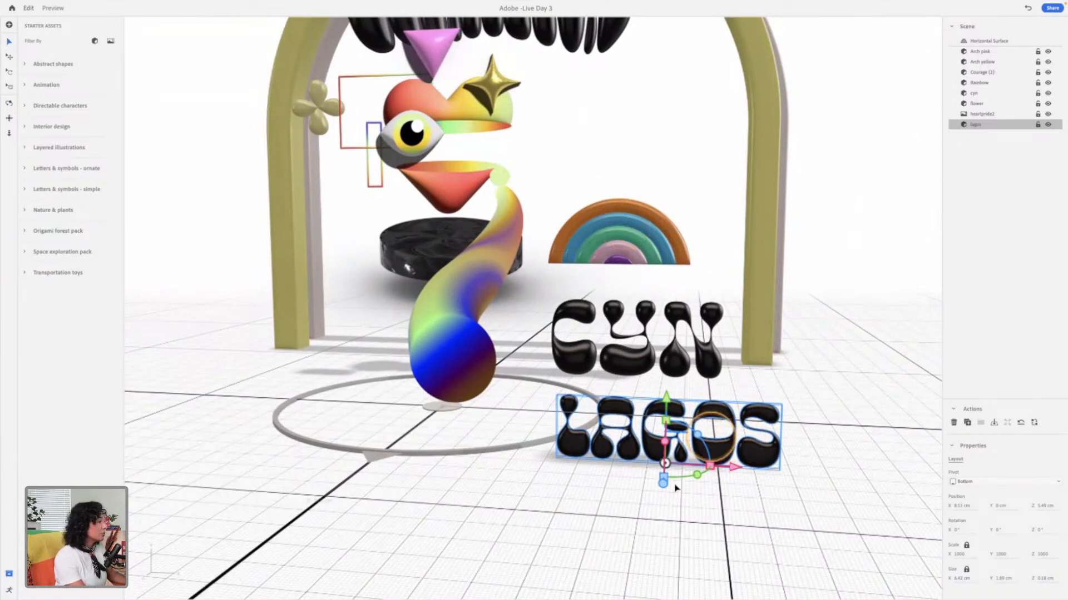
left_click_drag(663, 481, 667, 498)
key("1")
left_click_drag(842, 409, 698, 399)
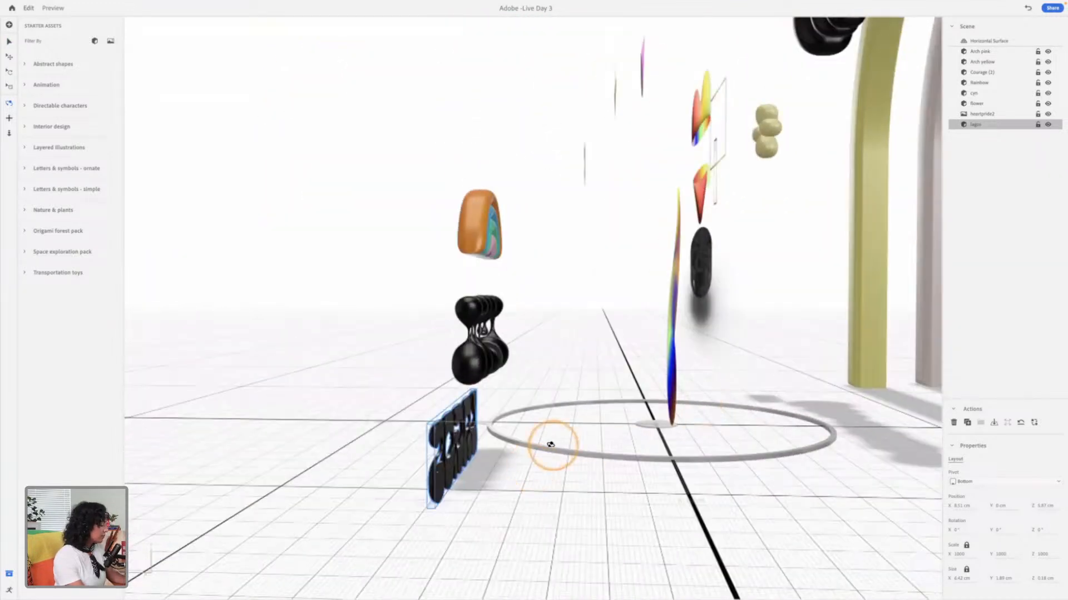
key("v")
left_click_drag(390, 476, 417, 475)
key("1")
left_click_drag(472, 401, 522, 396)
key("v")
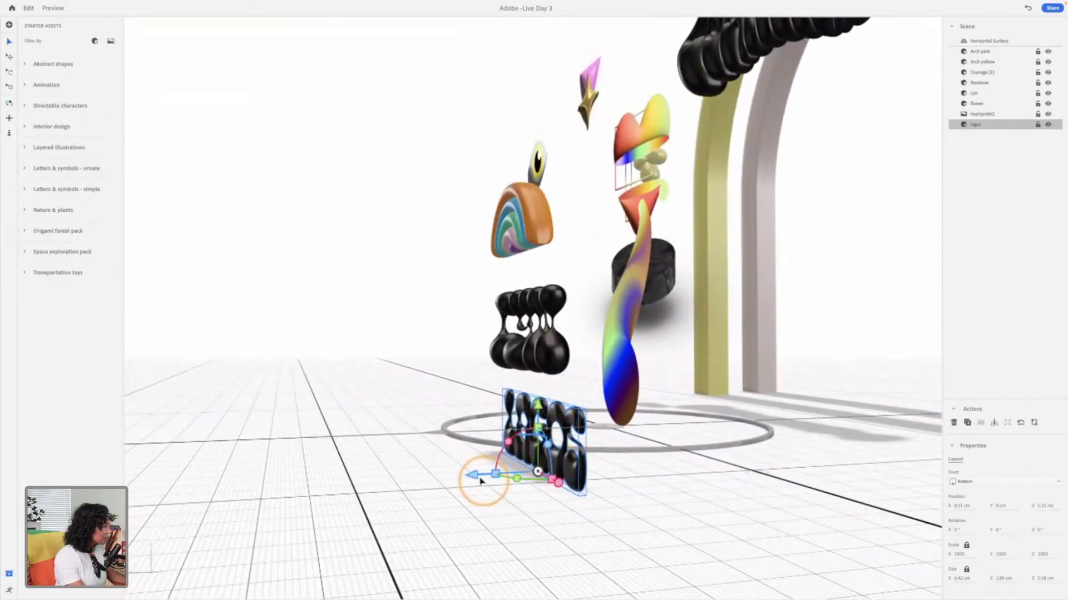
left_click_drag(474, 476, 463, 476)
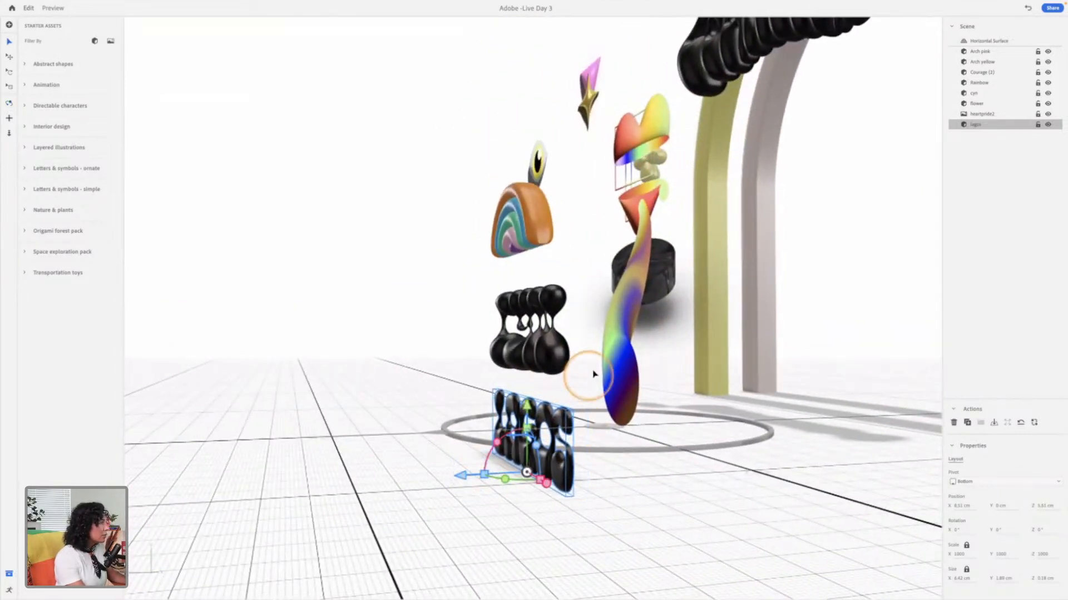
left_click(598, 4)
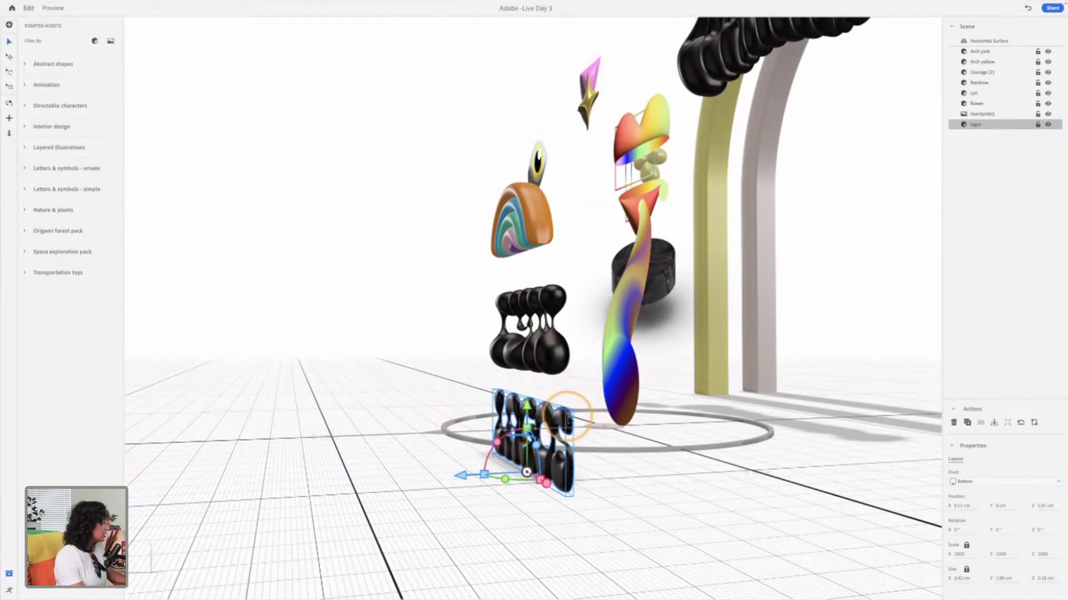
Step: Start importing another asset and look through the 3D files Assets 2 folder for a further shape
right_click_drag(564, 405, 487, 388)
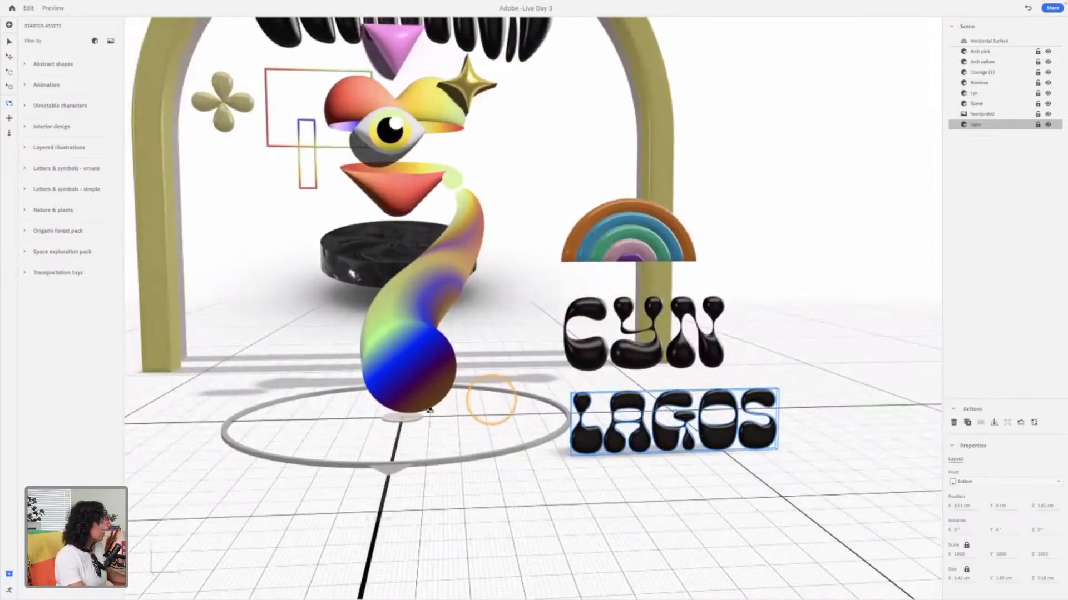
scroll(433, 412, "down", 5)
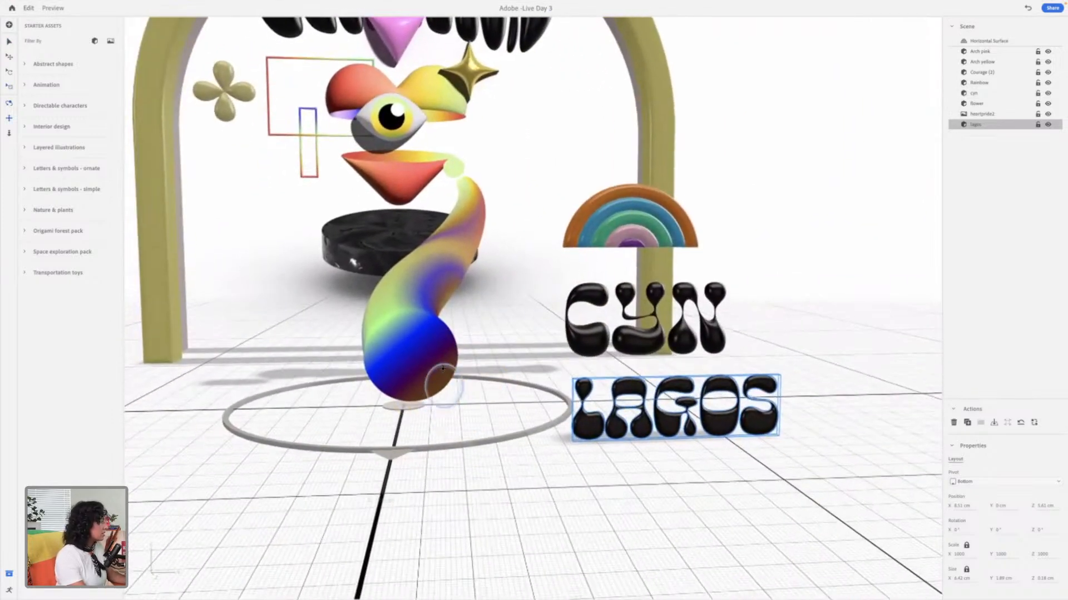
scroll(461, 380, "down", 2)
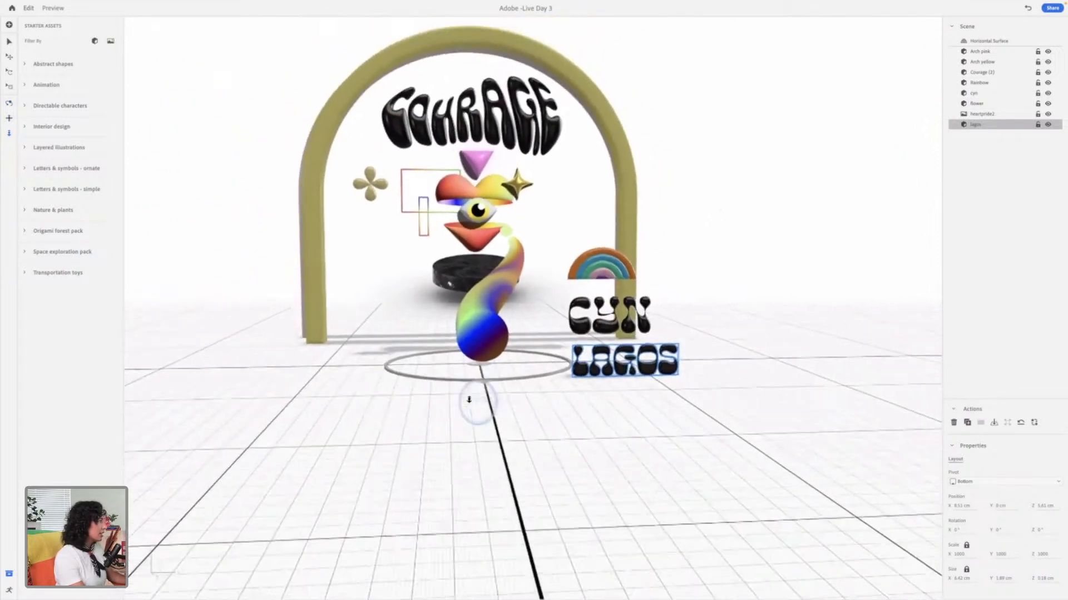
mouse_move(623, 126)
left_mouse_down()
mouse_move(629, 148)
mouse_move(613, 105)
mouse_move(617, 131)
left_mouse_up()
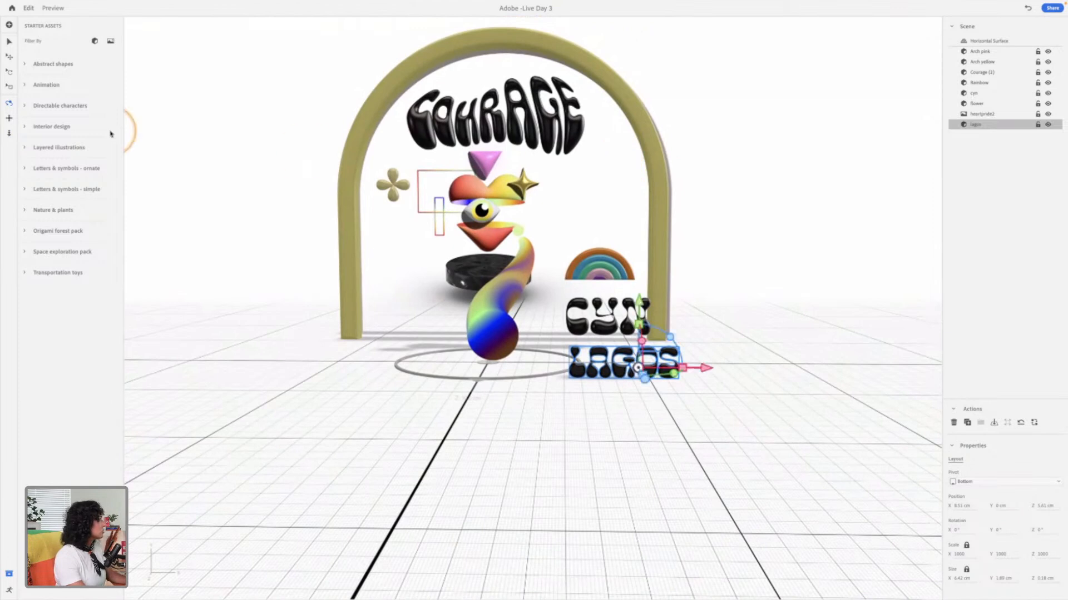
key("v")
left_click(9, 24)
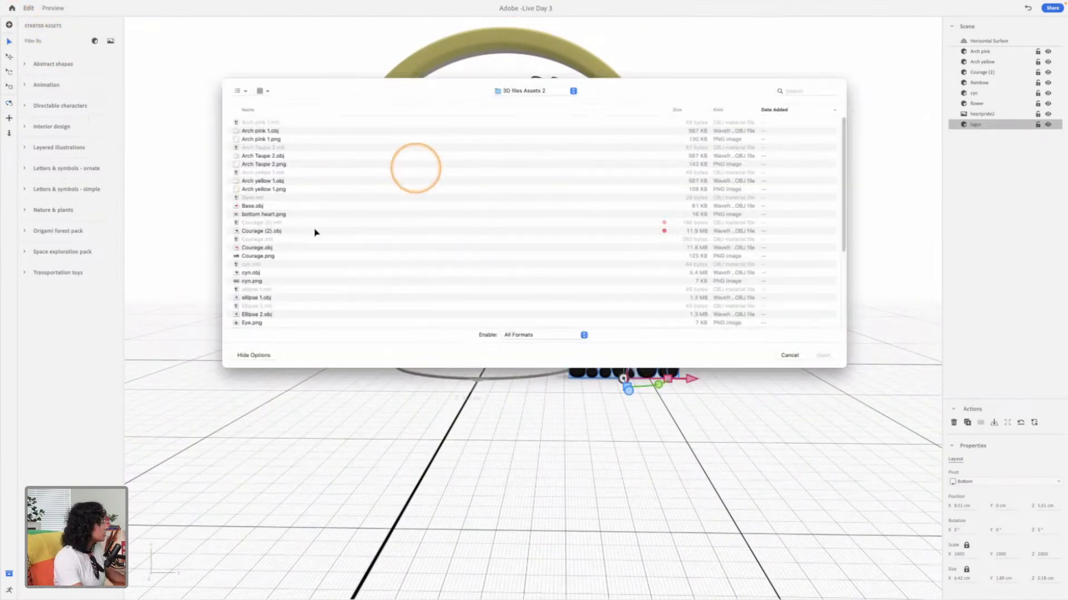
scroll(256, 298, "down", 1)
scroll(257, 299, "down", 1)
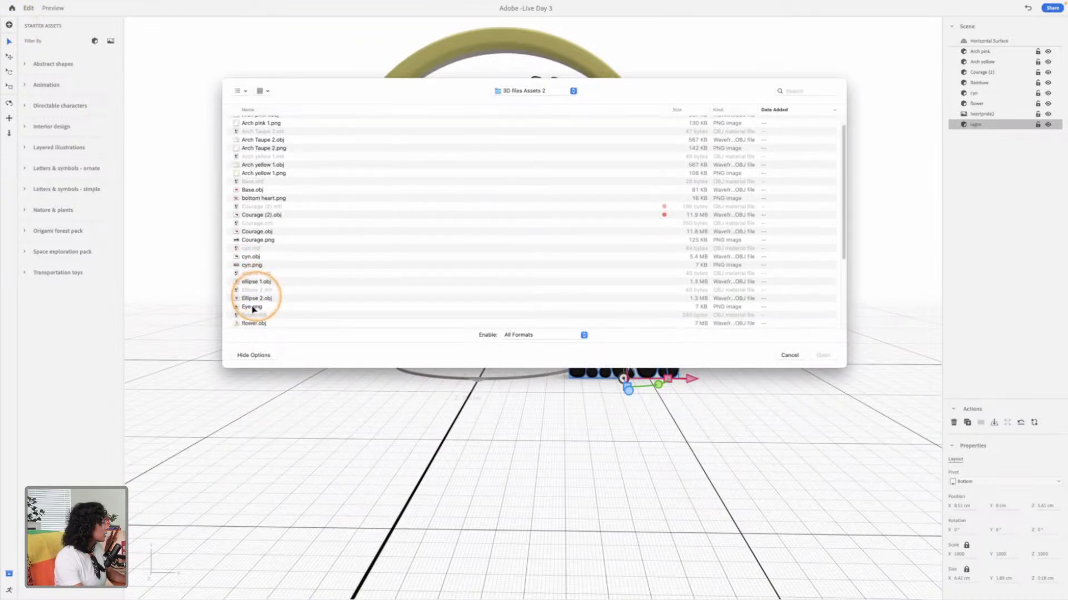
left_click(295, 308)
scroll(294, 311, "down", 3)
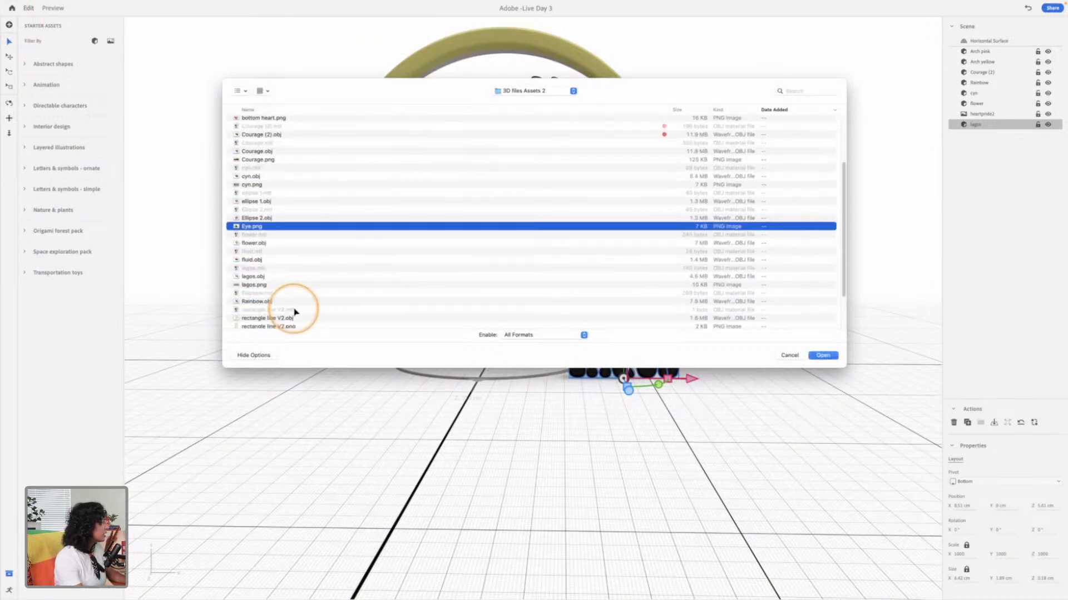
left_click(259, 260)
scroll(362, 309, "down", 1)
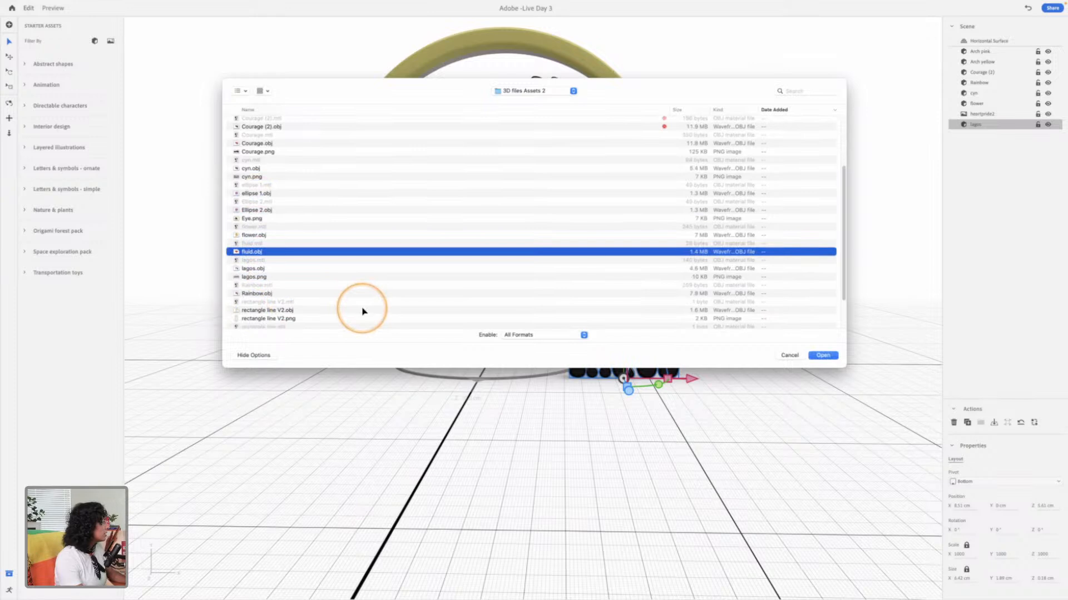
scroll(350, 312, "down", 5)
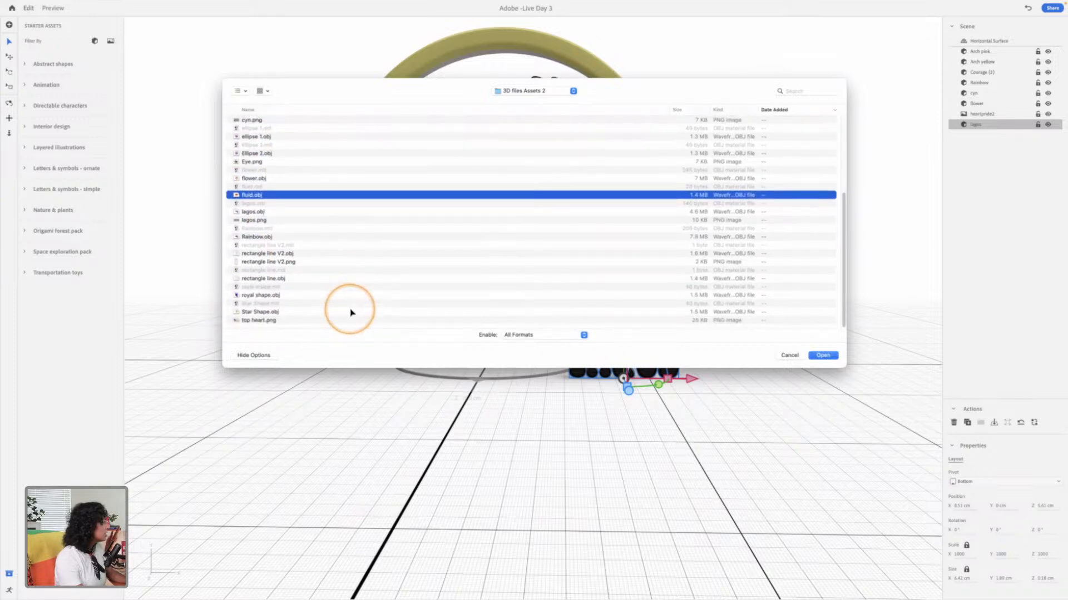
Step: Preview the asset files between top heart.png and flower.obj to find a suitable 3D shape
left_click(308, 322)
key("space")
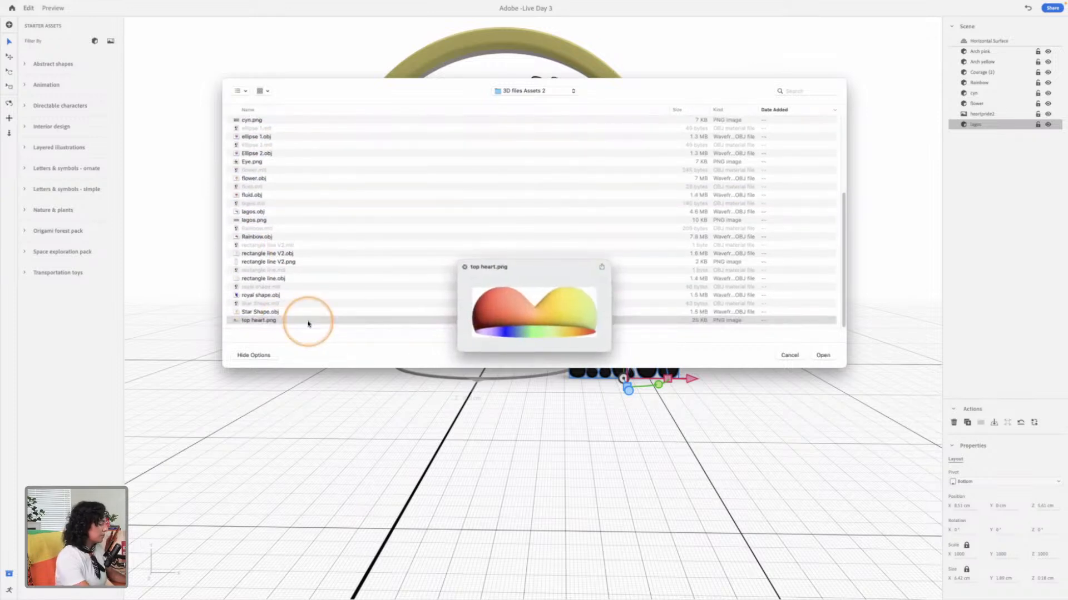
key("Up")
key("Up")
key("Up")
key("Down")
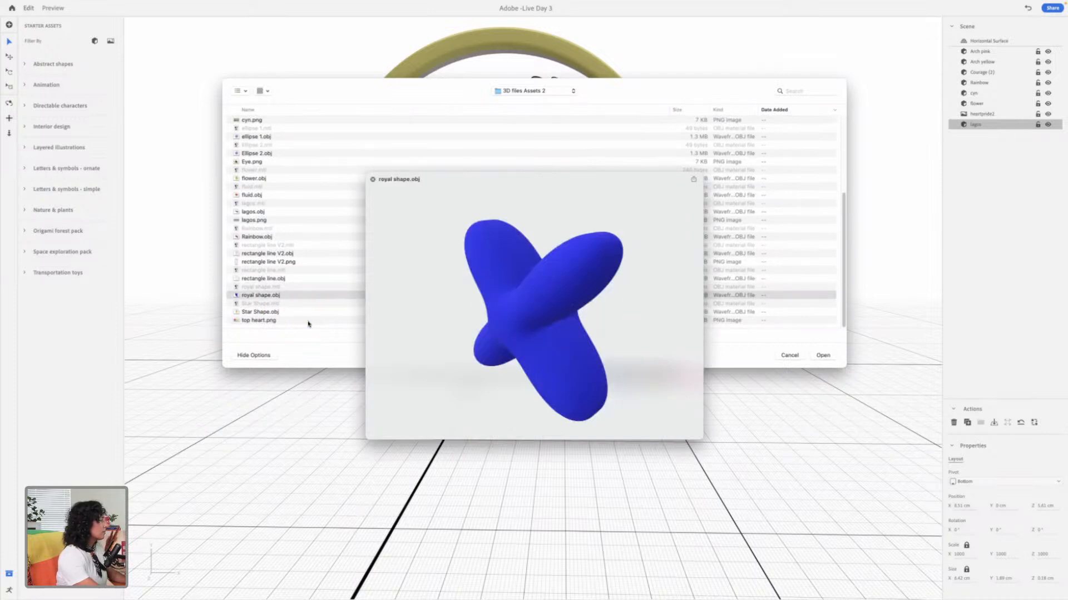
key("Up")
key("Up")
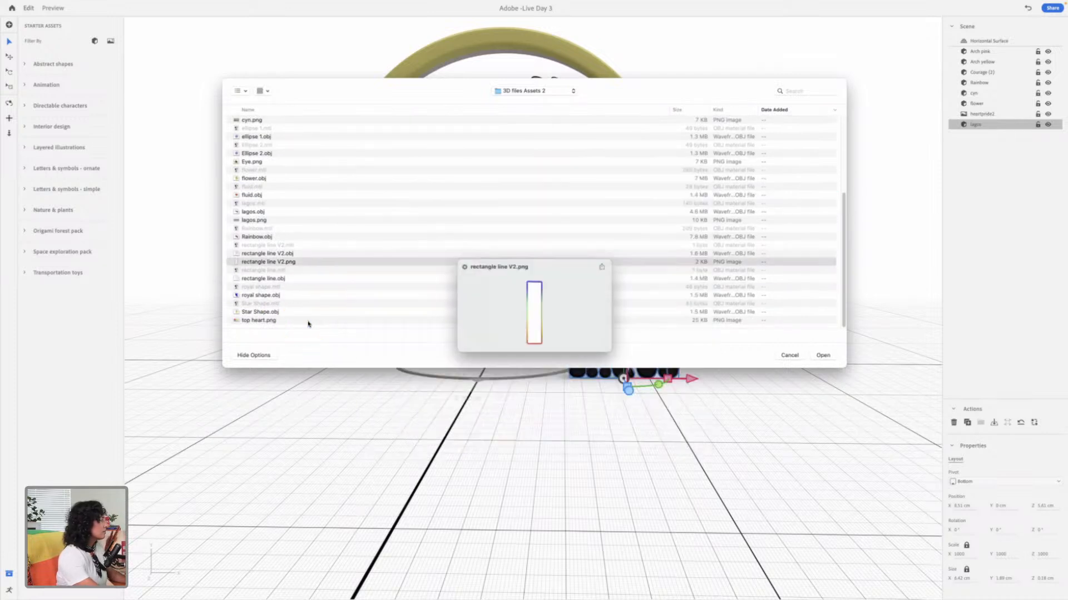
key("Up")
key("Up")
key("Up")
key("Up")
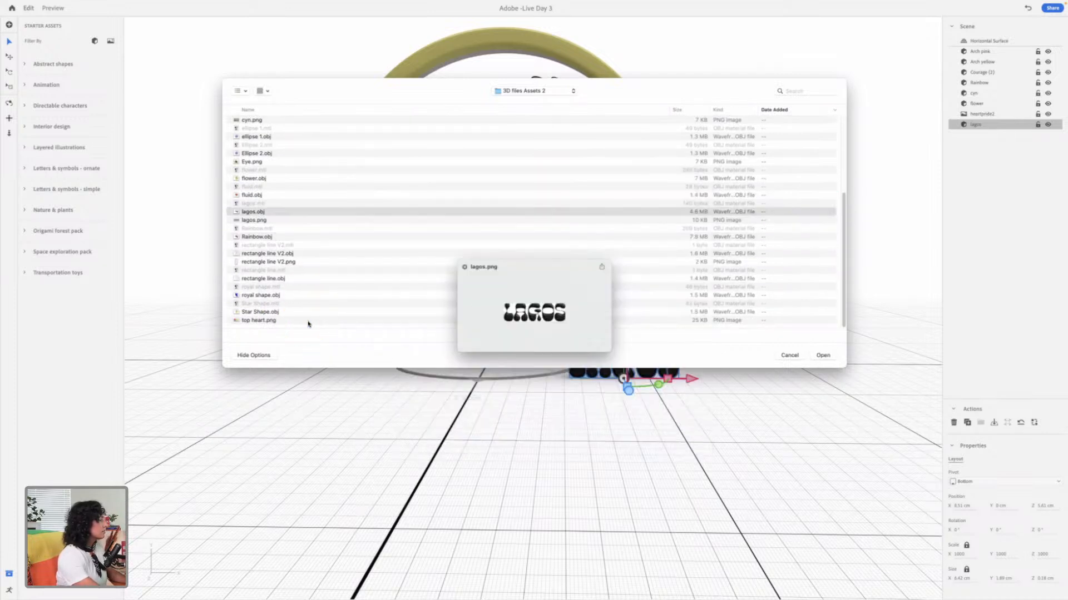
key("Up")
key("Up")
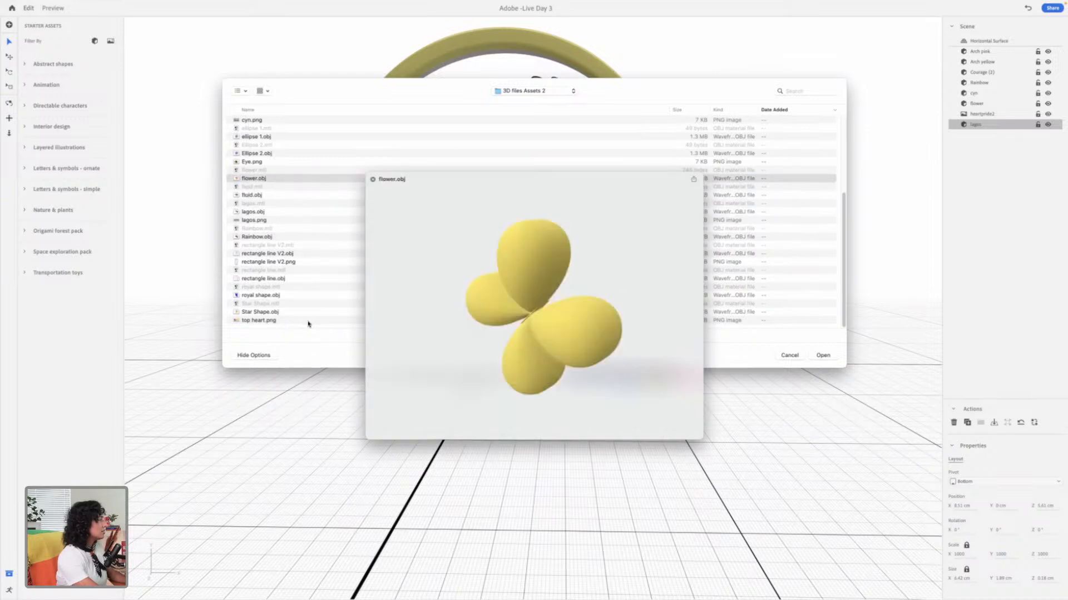
key("Down")
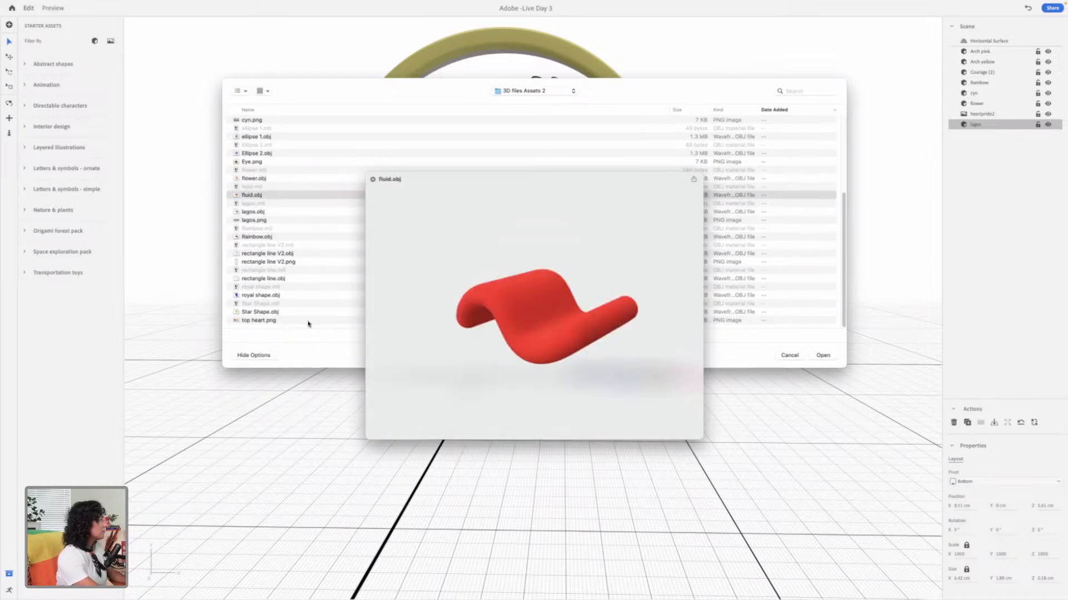
key("Down")
key("Down")
key("Down")
key("Down")
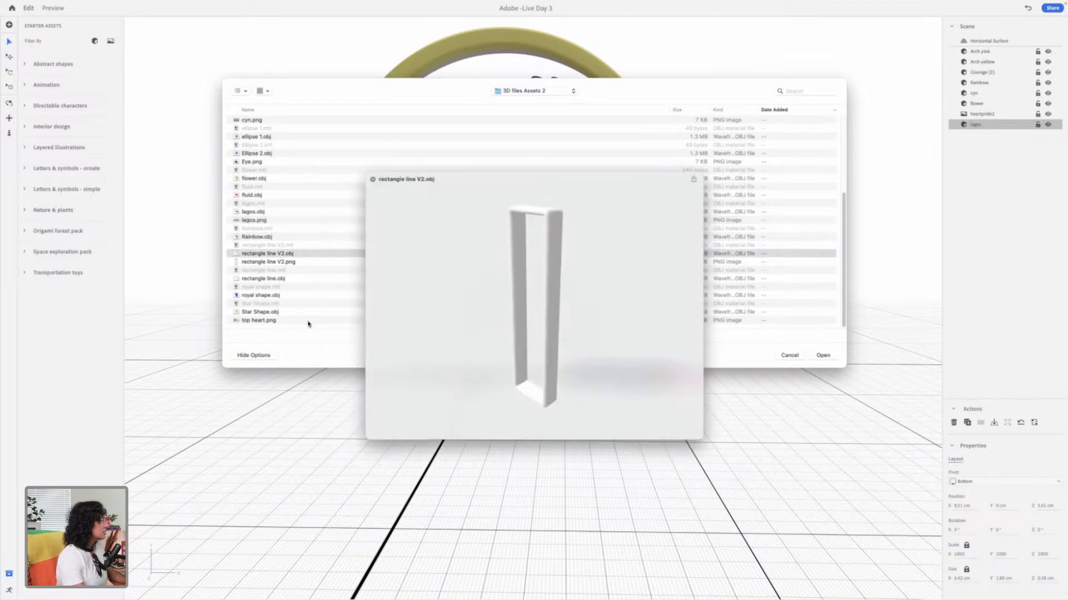
Step: Import royal shape.obj into the scene and scale it down uniformly to about 3.6 cm wide and 3.7 cm high
left_click(290, 297)
left_click(290, 297)
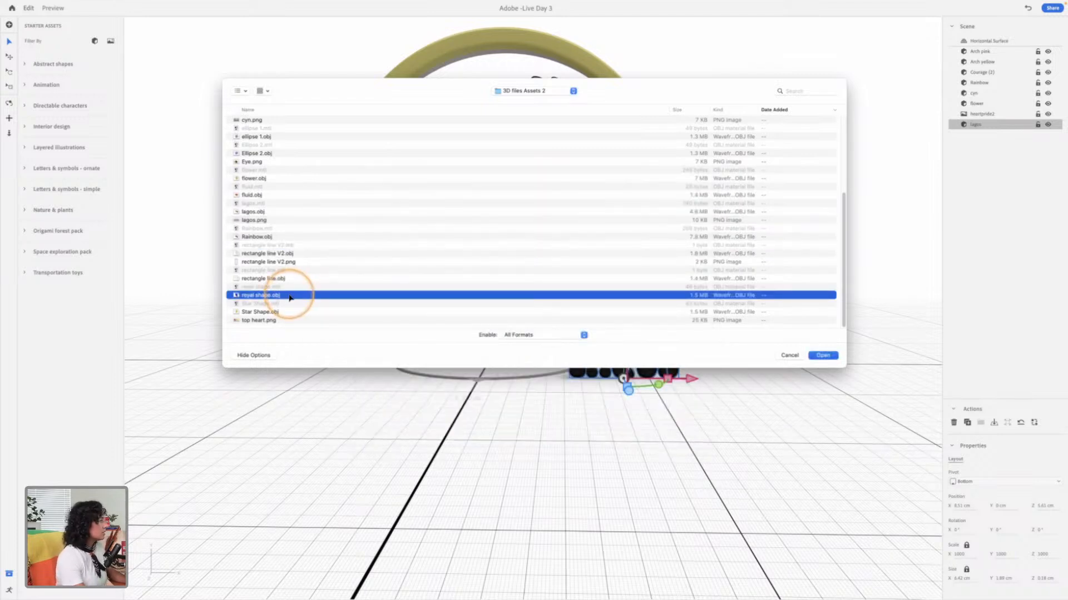
double_click(290, 297)
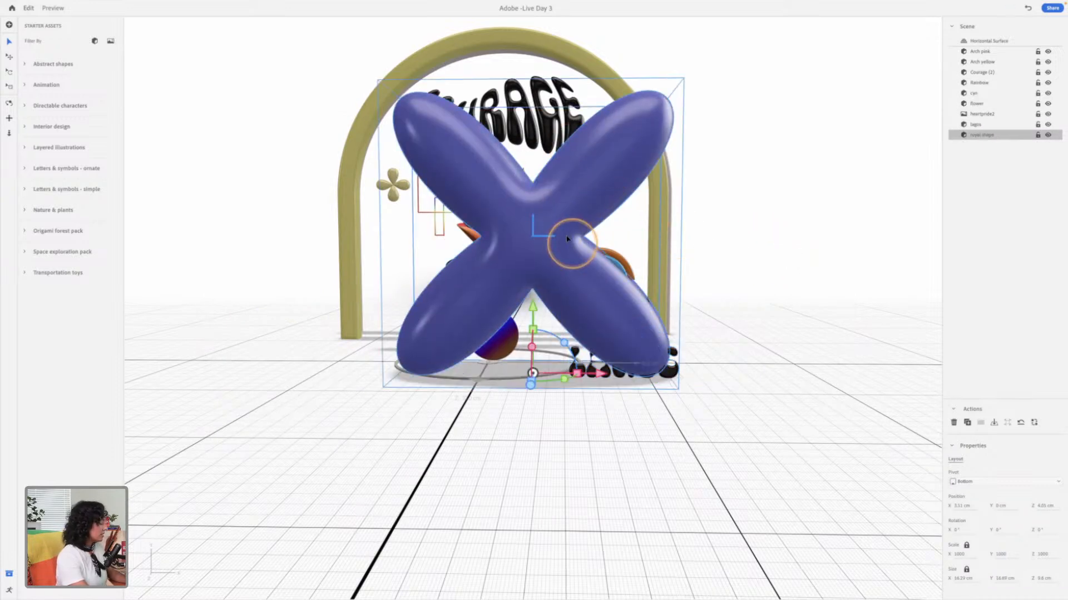
left_click_drag(532, 315, 538, 362)
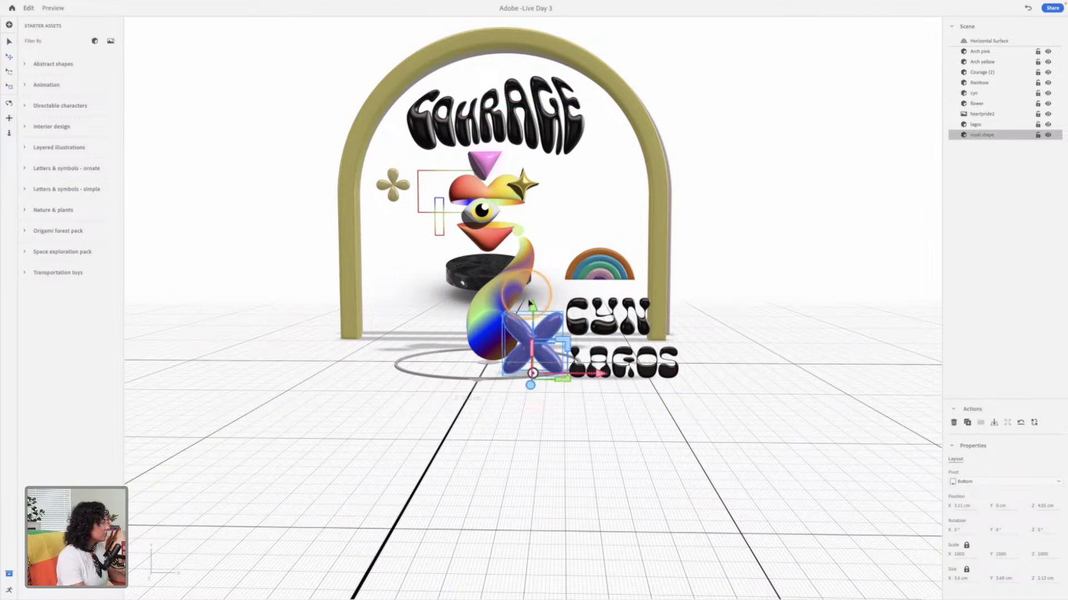
Step: Raise the blue royal shape and shift it sideways to about X 7.2 cm, above the rainbow
left_click_drag(532, 306, 527, 145)
left_click_drag(601, 209, 649, 202)
left_click_drag(601, 142, 602, 147)
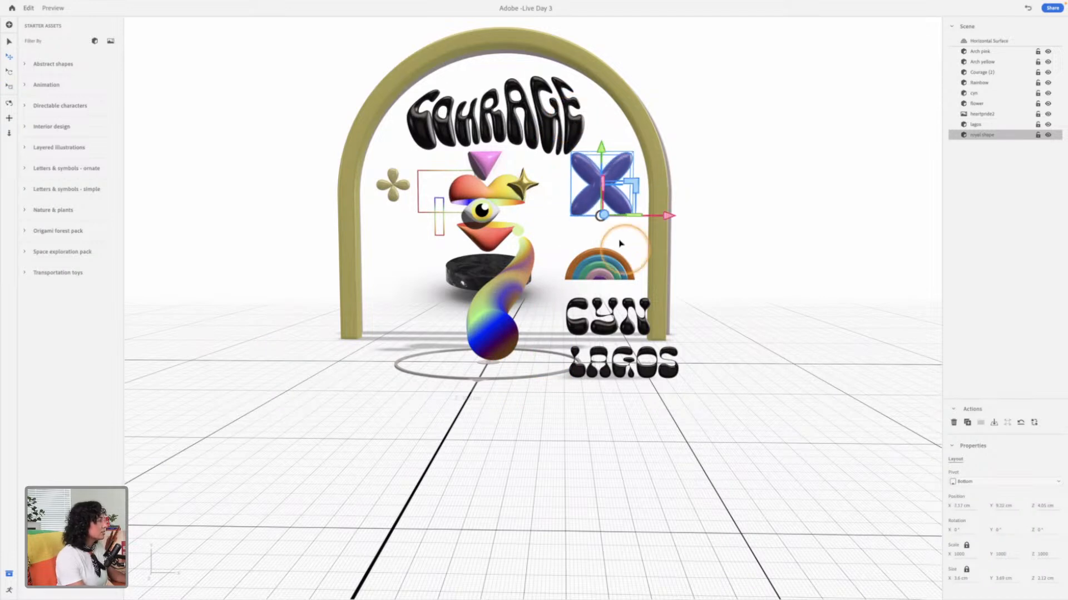
Step: Push the royal shape back to the flower's depth, about Z -4.6 cm, and scale it down to about 2.4 cm wide
left_click_drag(716, 215, 566, 228)
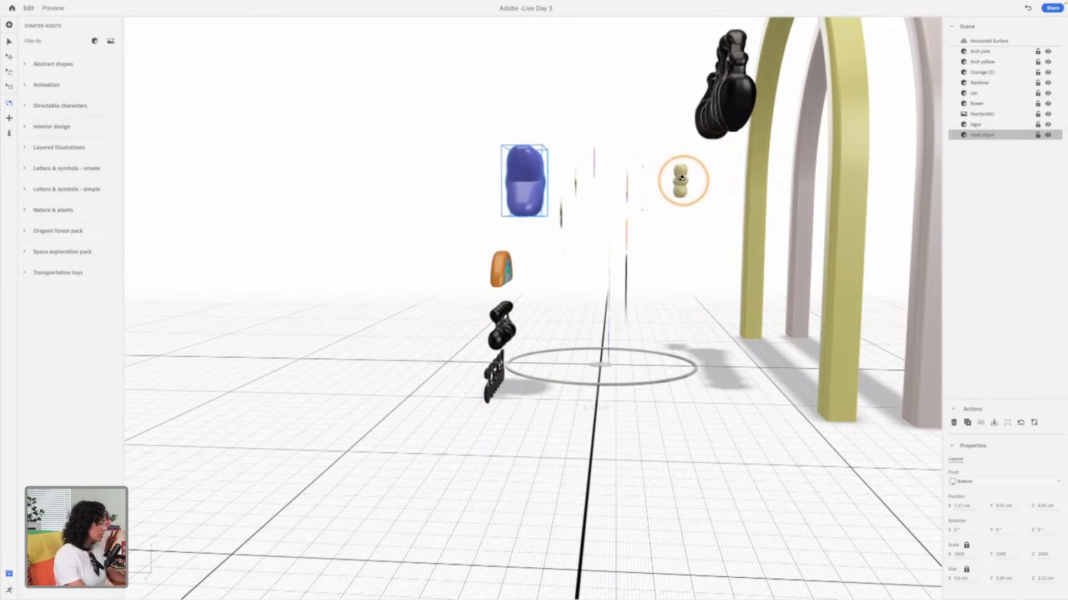
left_click_drag(466, 220, 622, 227)
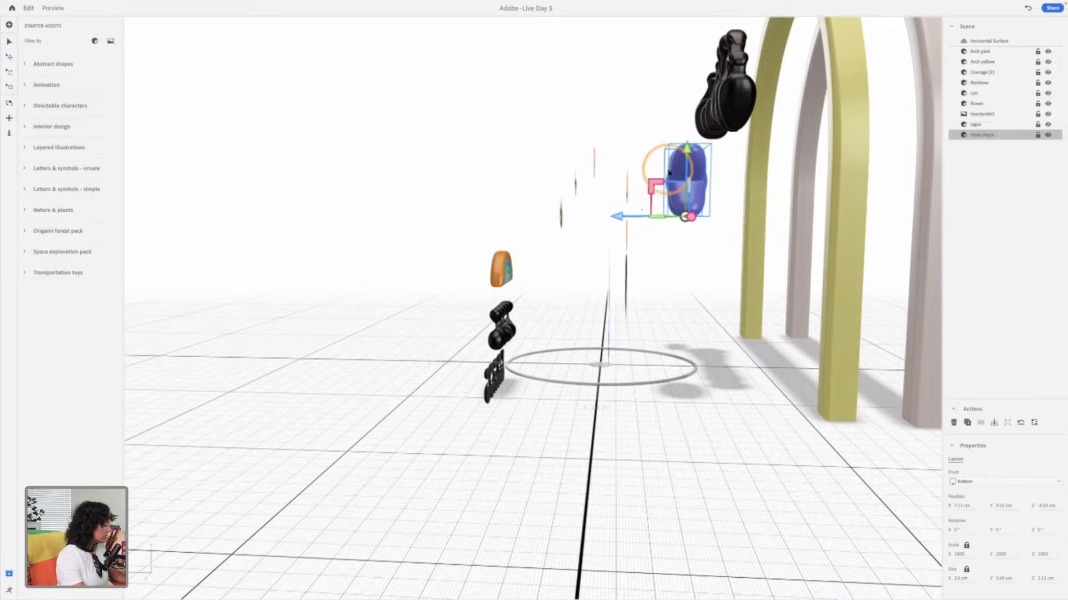
left_click_drag(628, 216, 655, 217)
left_click_drag(689, 154, 693, 137)
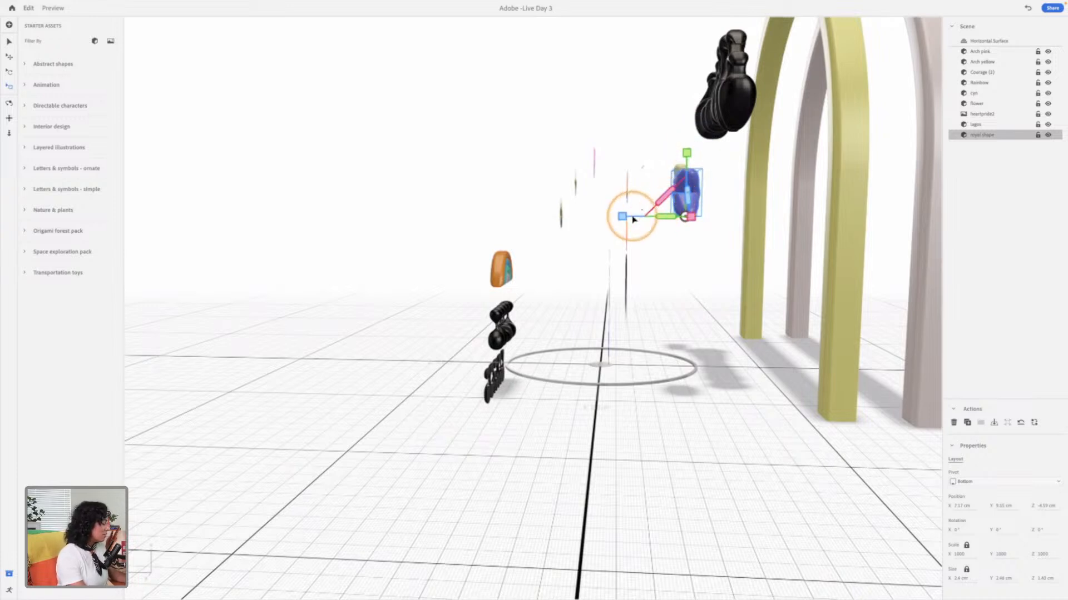
Step: Push the royal shape slightly farther back to about Z -5 cm and raise it a little higher inside the yellow arch
key("w")
left_click_drag(618, 217, 628, 218)
left_click_drag(704, 157, 702, 141)
left_click_drag(702, 200, 824, 276)
key("ctrl+z")
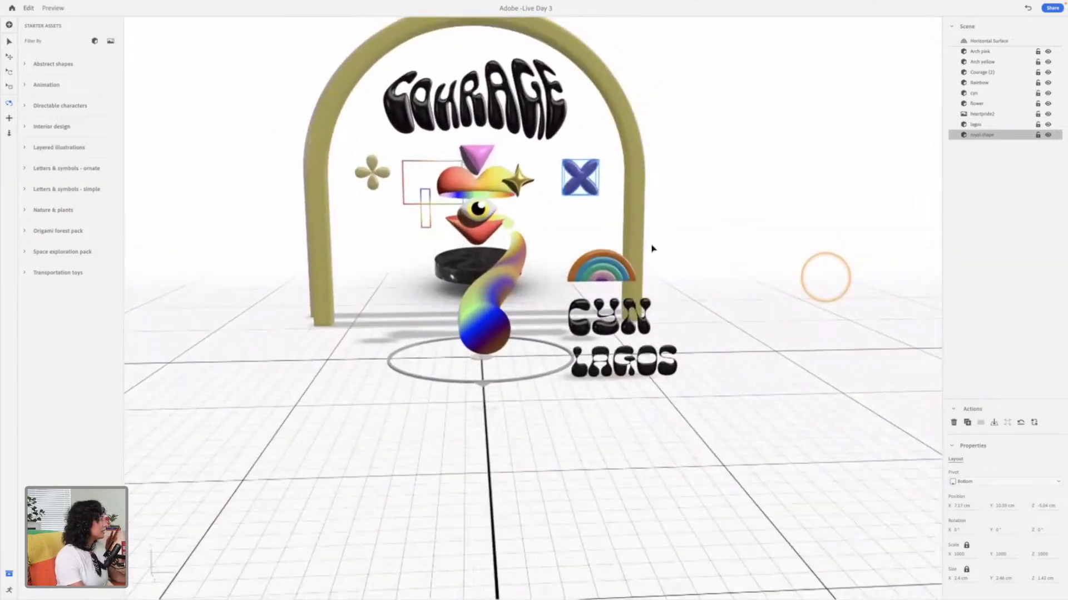
Step: Browse and preview the 3D asset files, and import fluid.obj into the scene
mouse_move(31, 3)
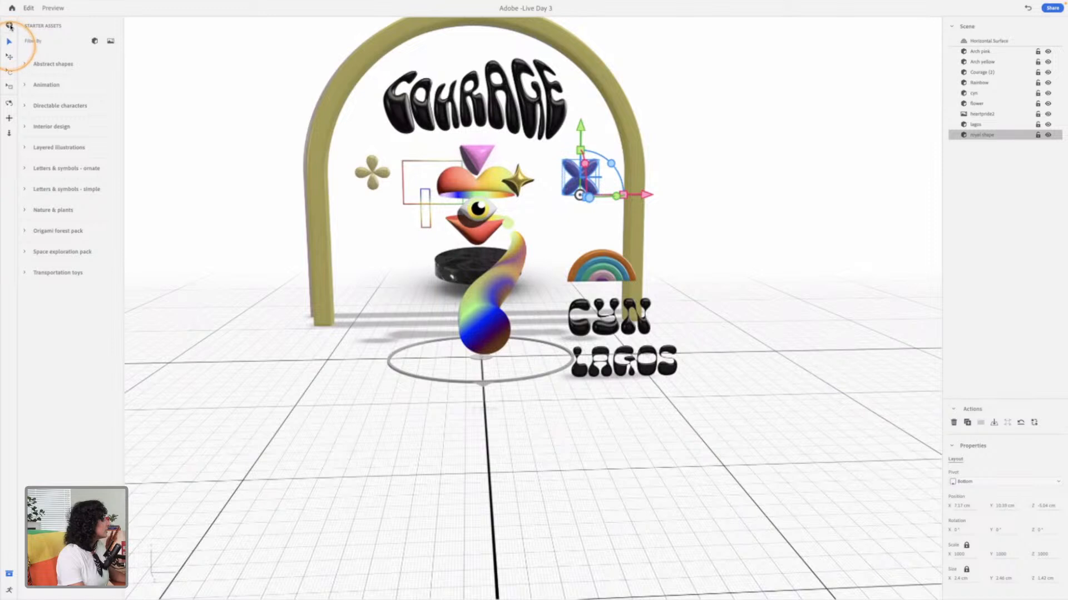
scroll(312, 266, "down", 3)
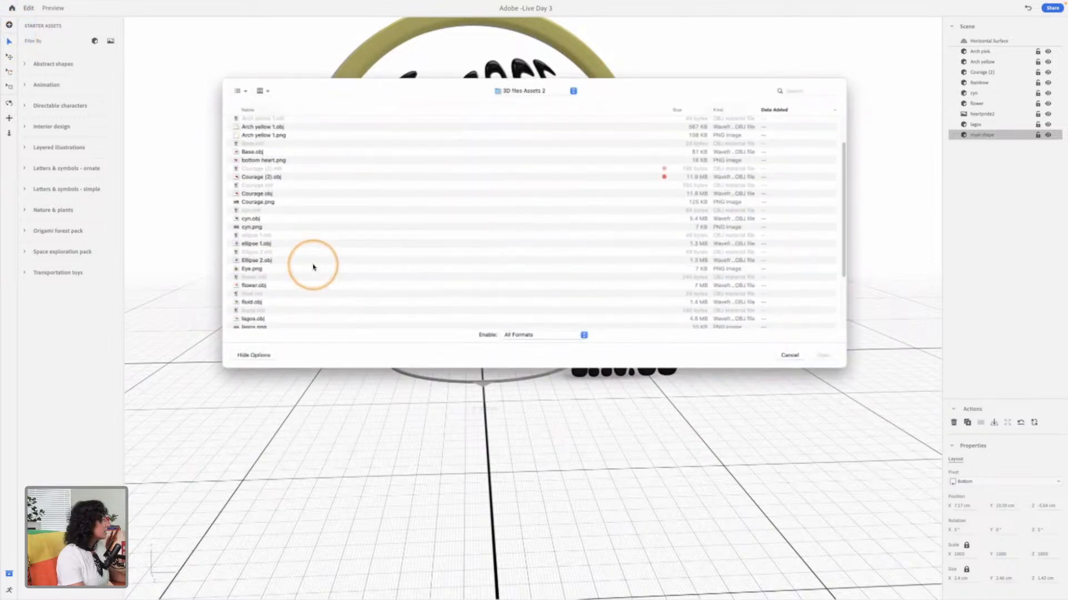
left_click(269, 195)
key("space")
key("space")
scroll(278, 284, "down", 2)
left_click(360, 265)
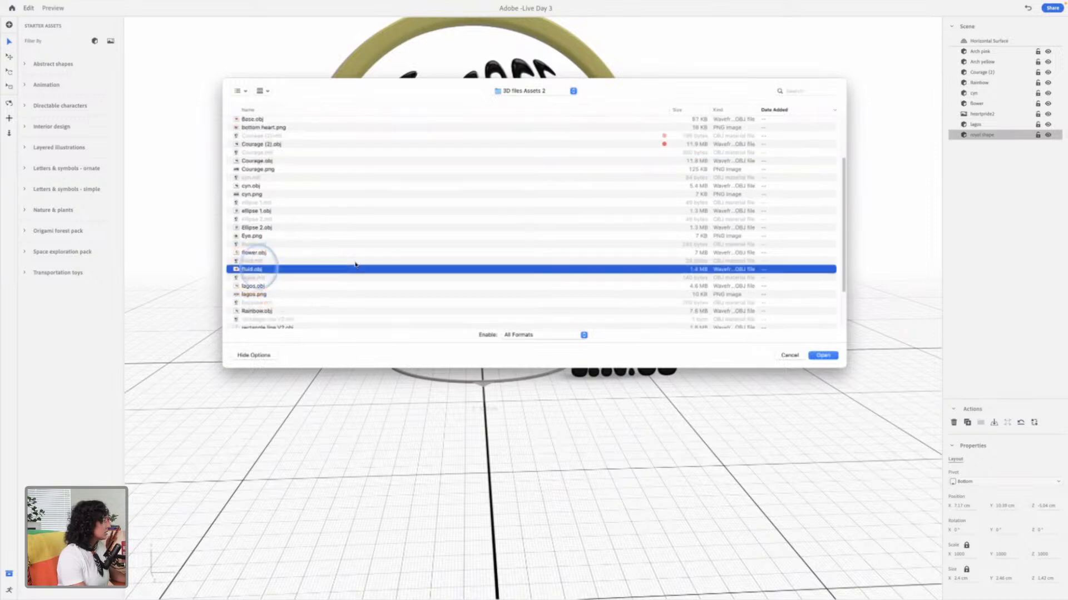
left_click(360, 266)
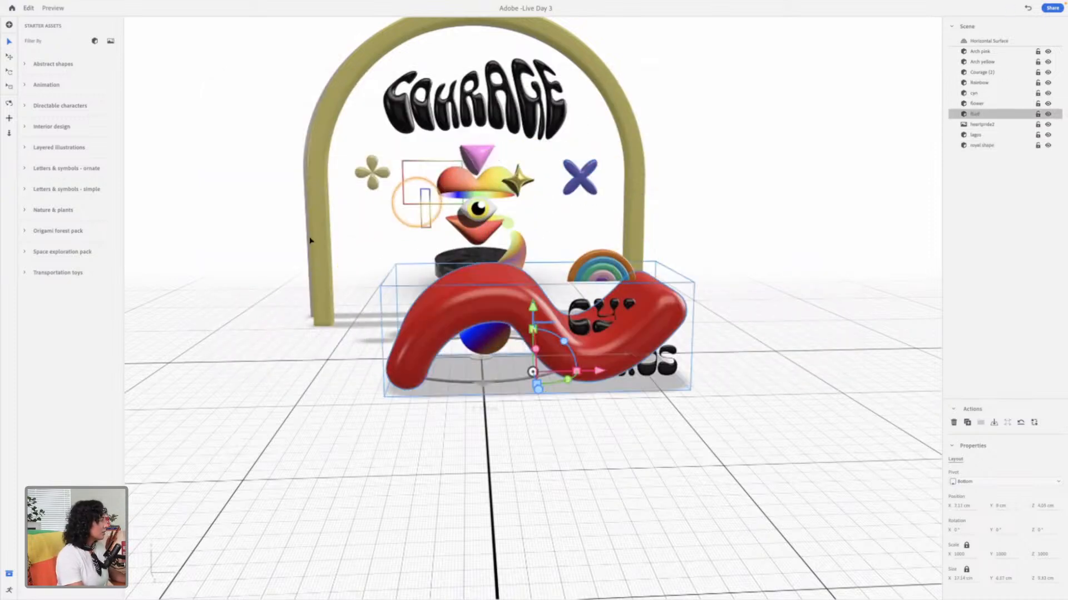
Step: Scale the red fluid shape down uniformly to about 4.7 cm wide and place it on the floor, across from the LAGOS lettering
left_click_drag(470, 315, 396, 330)
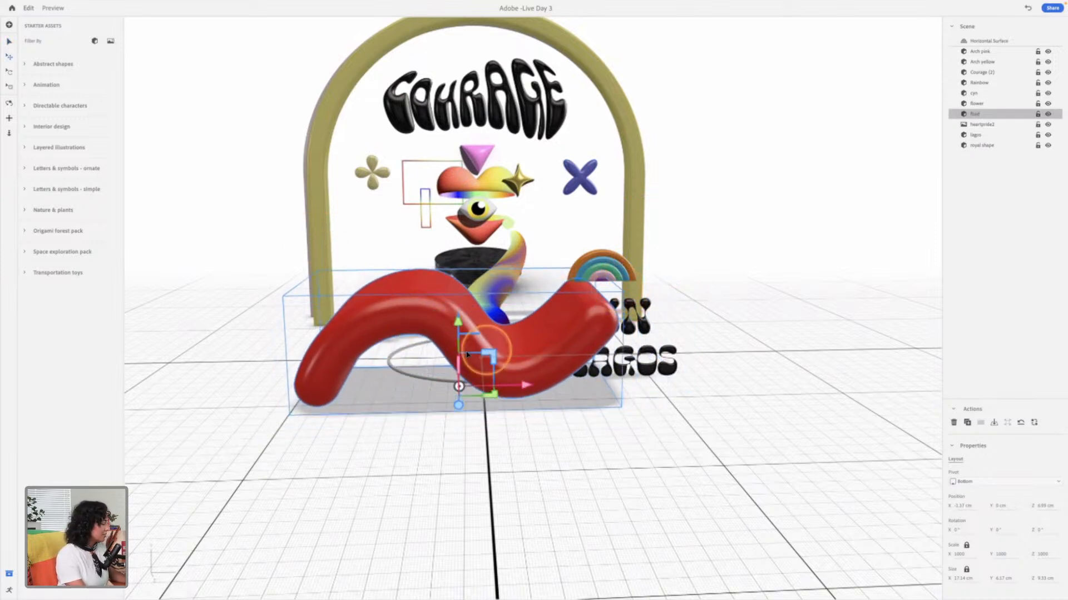
key("r")
left_click_drag(461, 344, 471, 389)
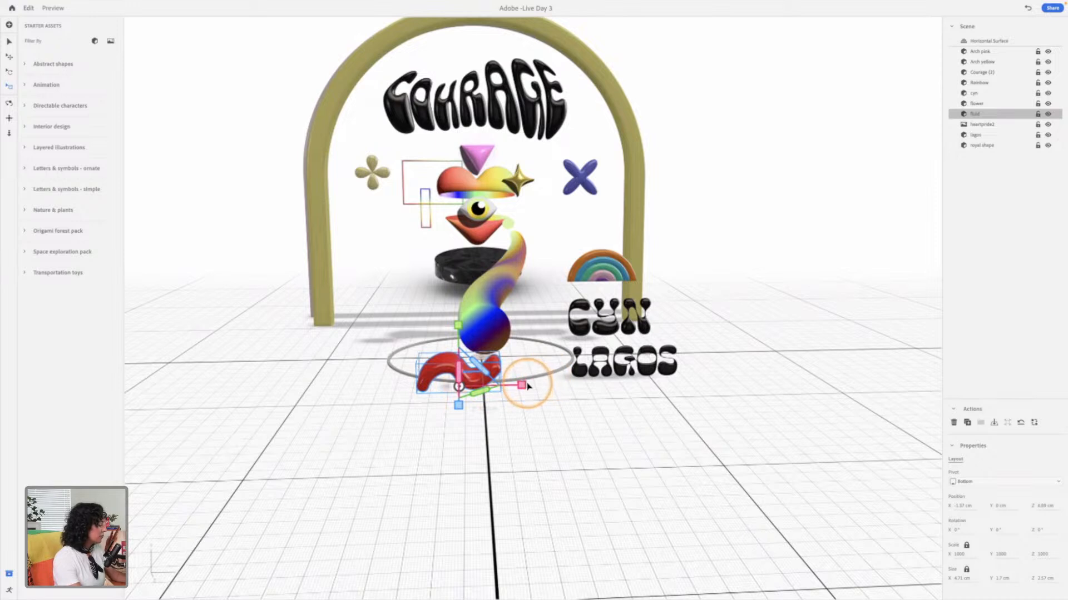
left_click_drag(521, 385, 432, 371)
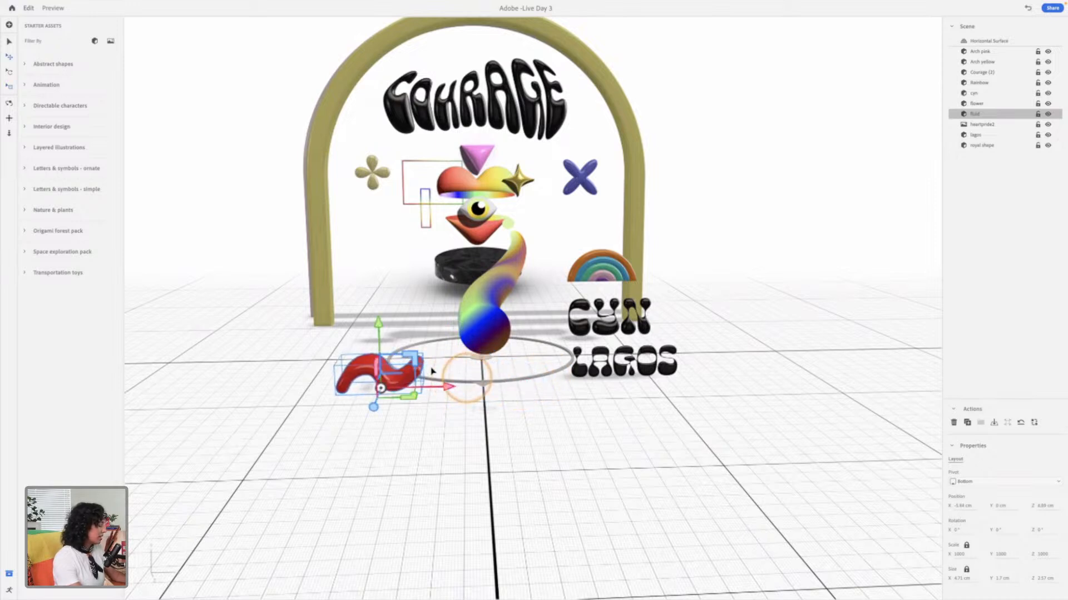
Step: Rotate the red fluid shape about its axes so it sits slightly angled, at about 348° around Y
key("r")
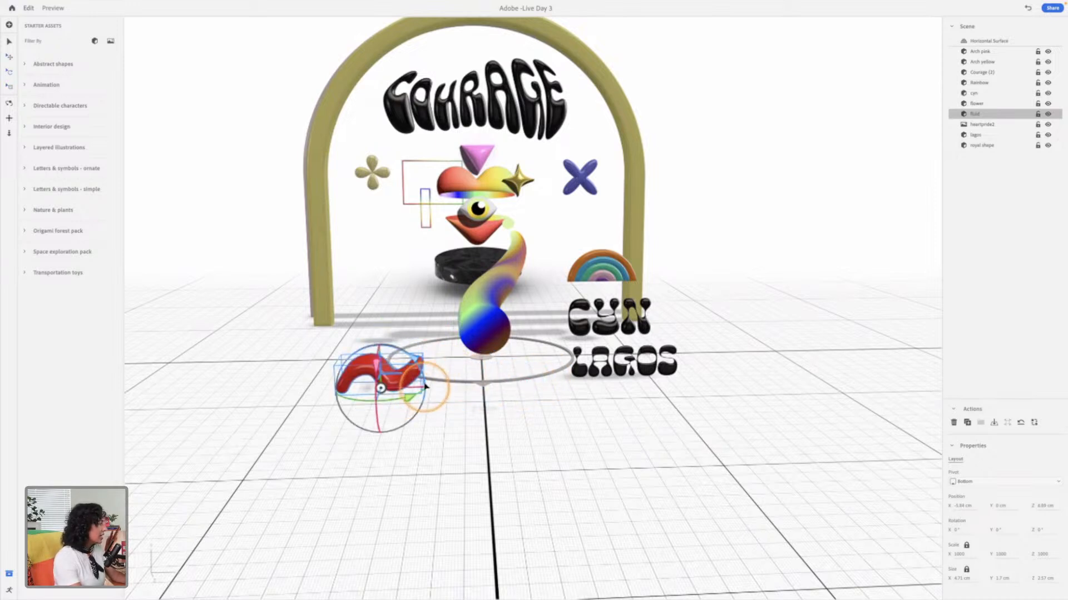
left_click_drag(380, 390, 419, 379)
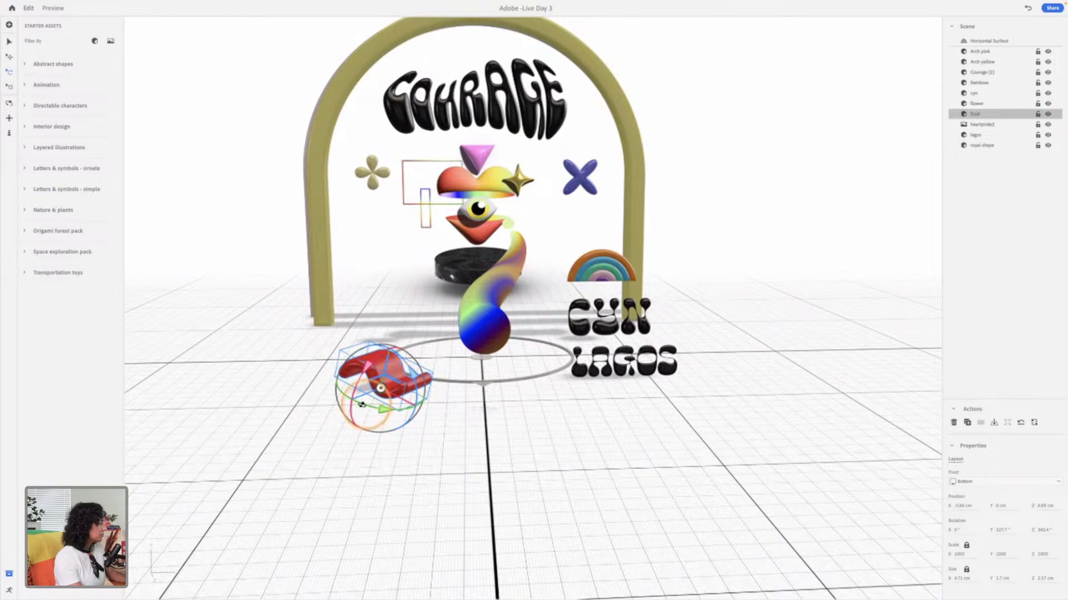
scroll(368, 400, "up", 5)
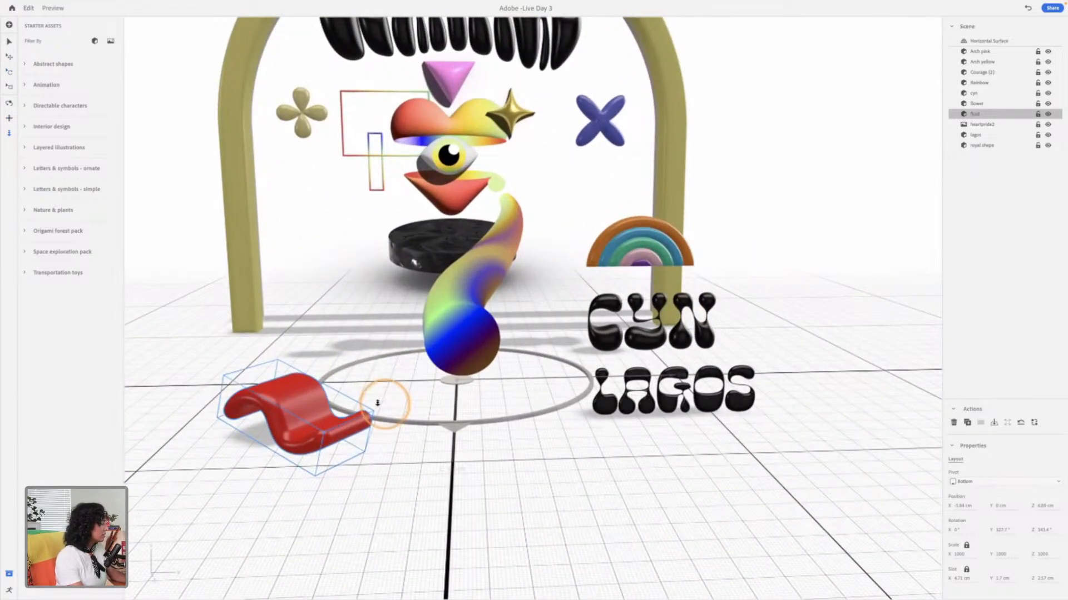
left_click(325, 425)
mouse_move(325, 425)
left_mouse_down()
mouse_move(300, 442)
mouse_move(323, 414)
mouse_move(279, 454)
mouse_move(347, 436)
mouse_move(298, 449)
mouse_move(308, 452)
left_mouse_up()
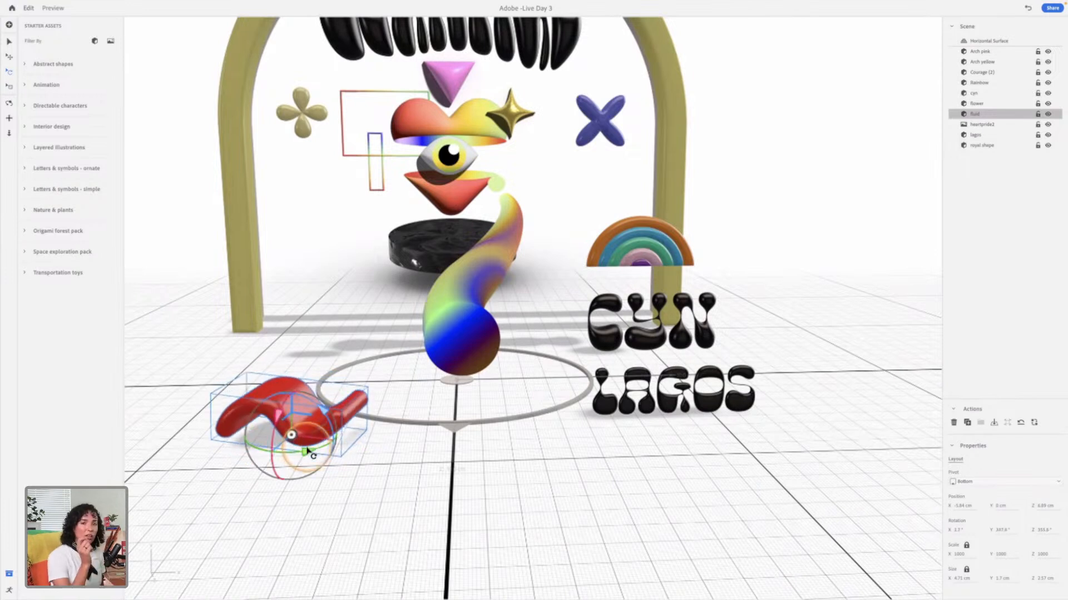
mouse_move(313, 454)
left_mouse_down()
mouse_move(353, 436)
mouse_move(278, 458)
left_mouse_up()
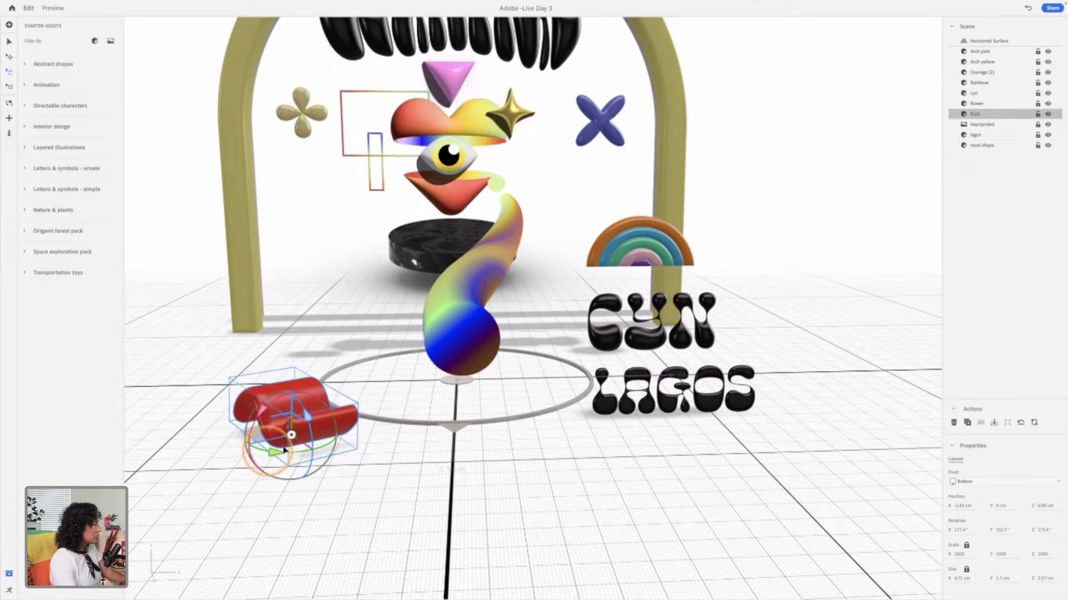
mouse_move(309, 421)
left_mouse_down()
mouse_move(313, 389)
mouse_move(280, 410)
mouse_move(284, 439)
mouse_move(291, 428)
left_mouse_up()
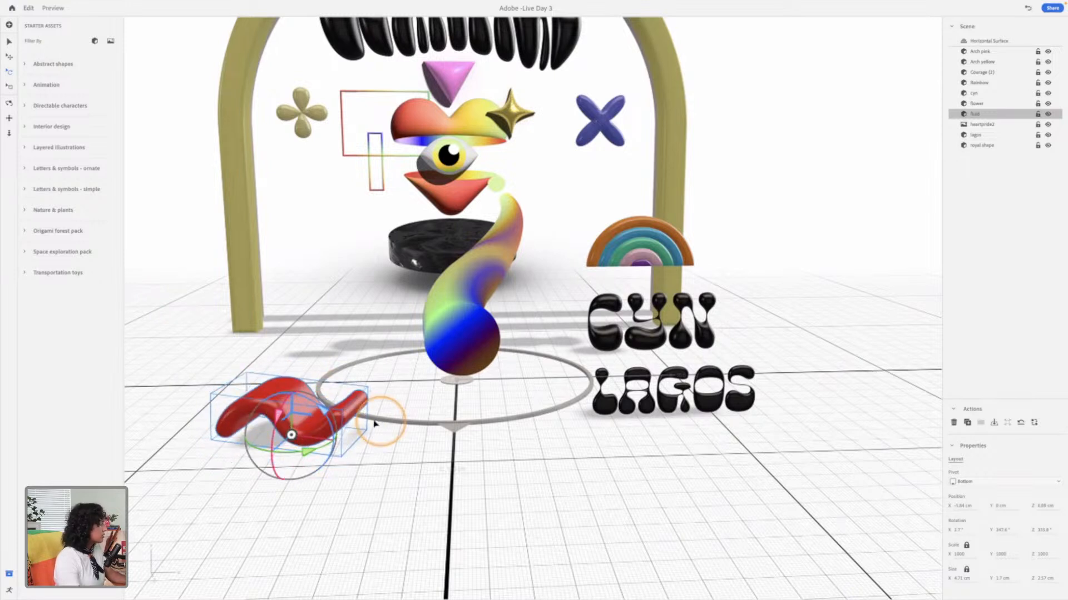
Step: Raise the fluid shape to about Y 1.7 cm, push it farther back, and check its depth against the other objects
left_click_drag(294, 377, 291, 333)
left_click_drag(307, 399, 357, 378)
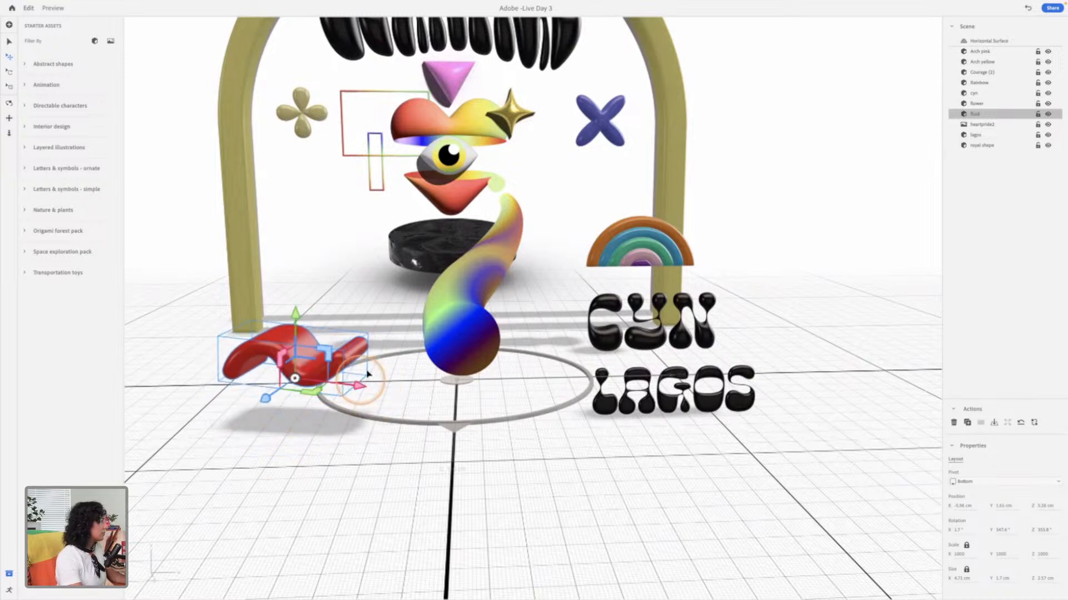
key("1")
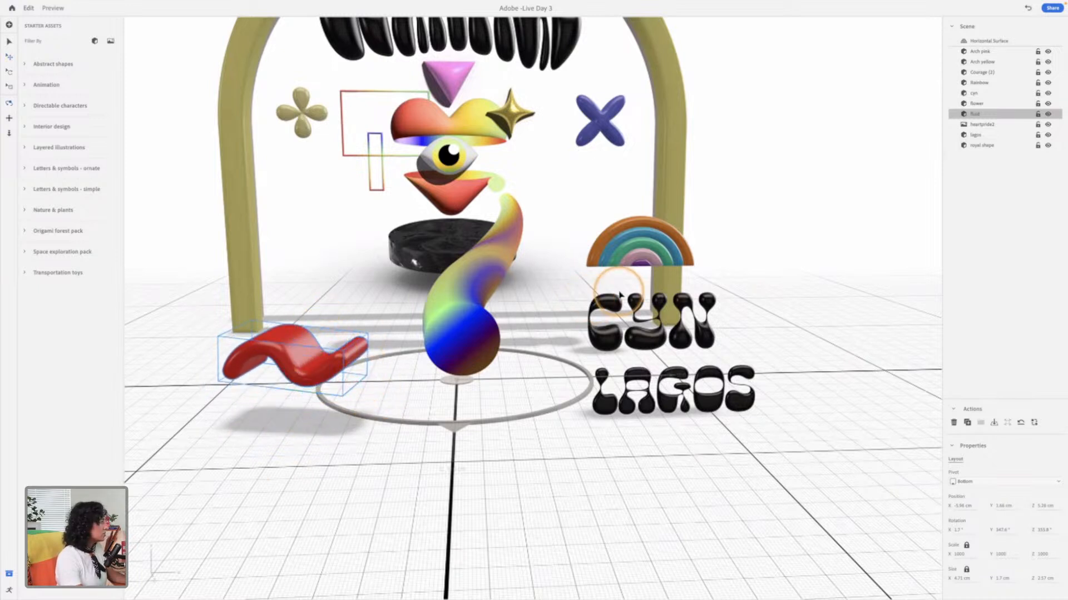
left_click_drag(645, 264, 612, 258)
key("3")
left_click_drag(702, 277, 742, 357)
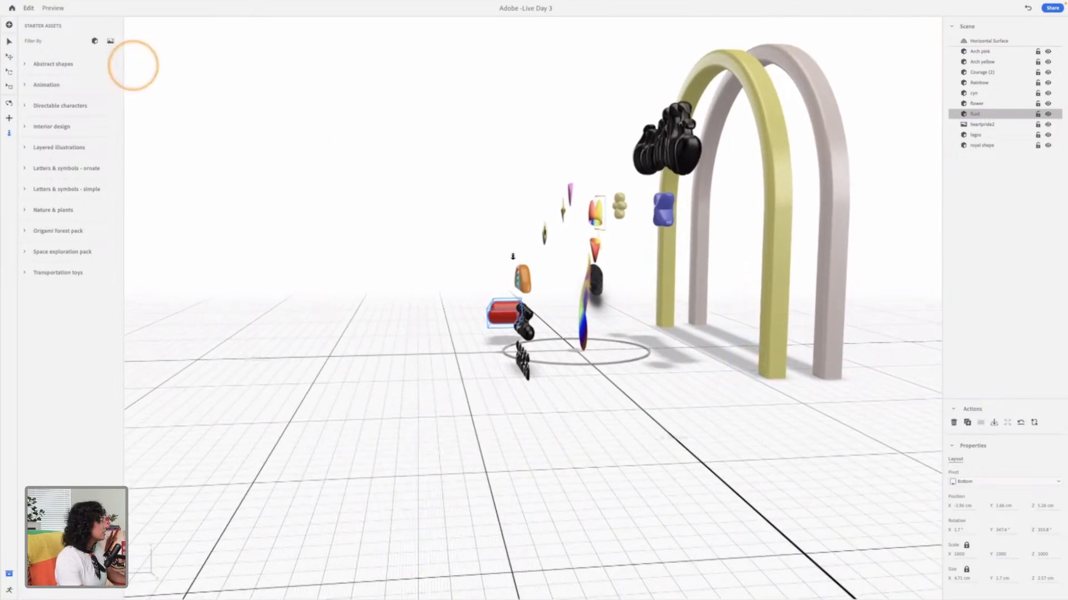
key("1")
left_click_drag(611, 296, 688, 286)
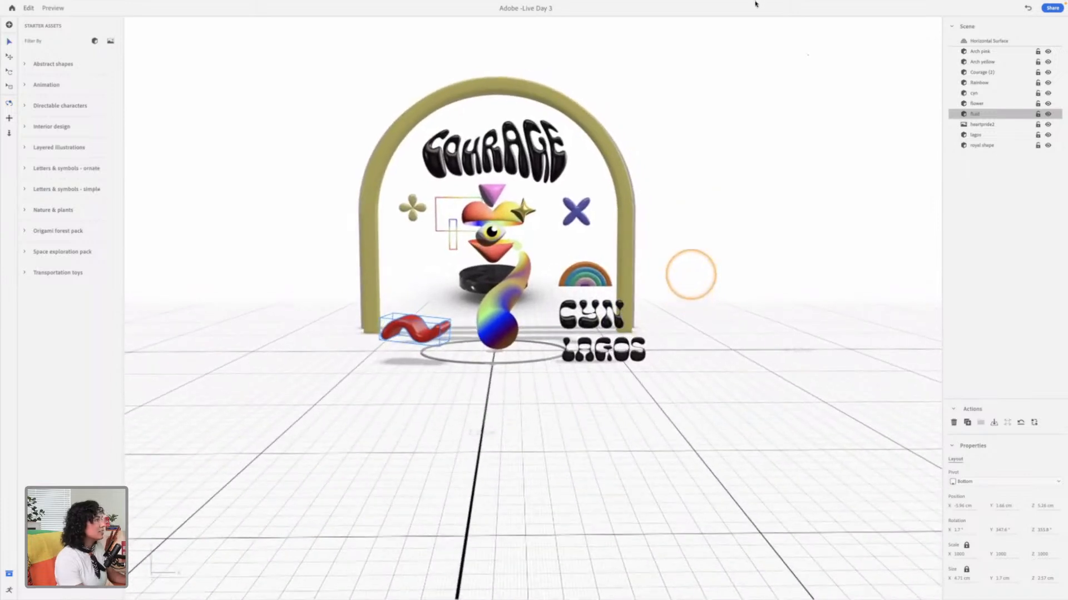
key("v")
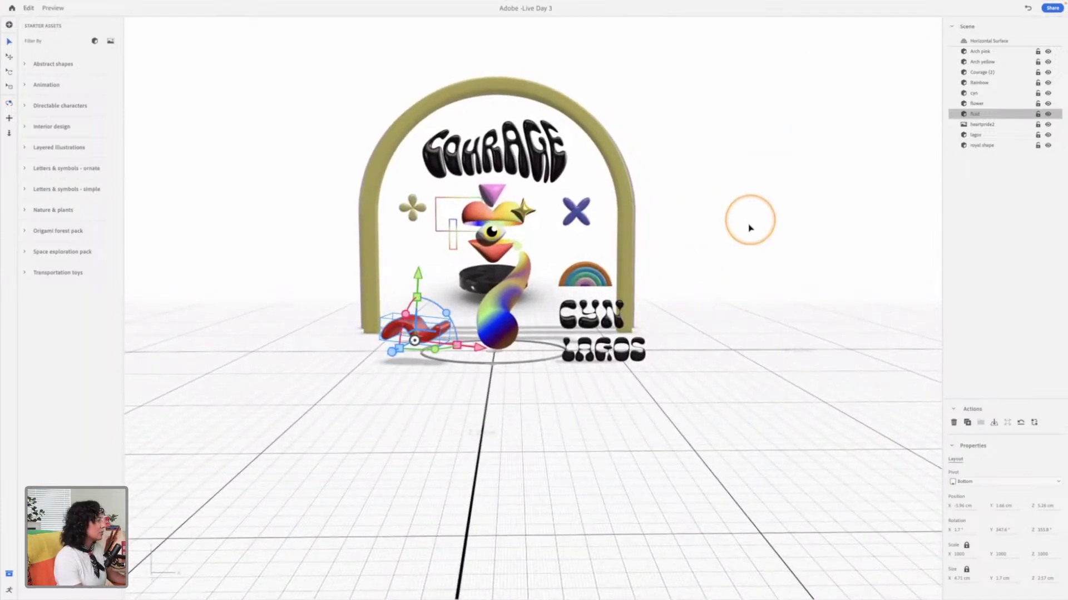
Step: Open the behaviors editor, select the Courage lettering and add a Start trigger
left_click(710, 212)
left_click(222, 382)
left_click(9, 591)
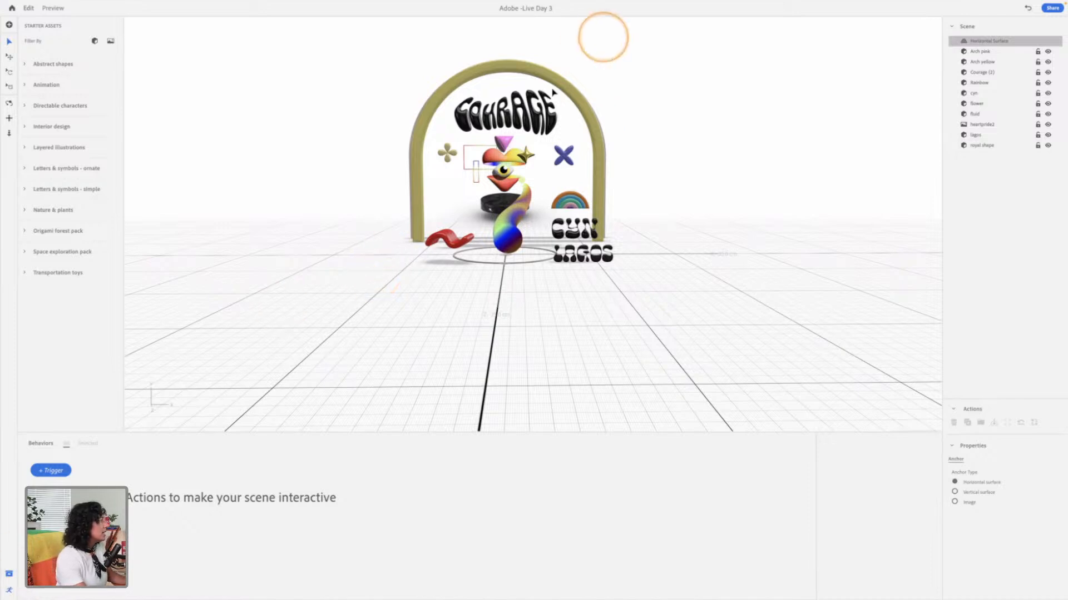
left_click(537, 116)
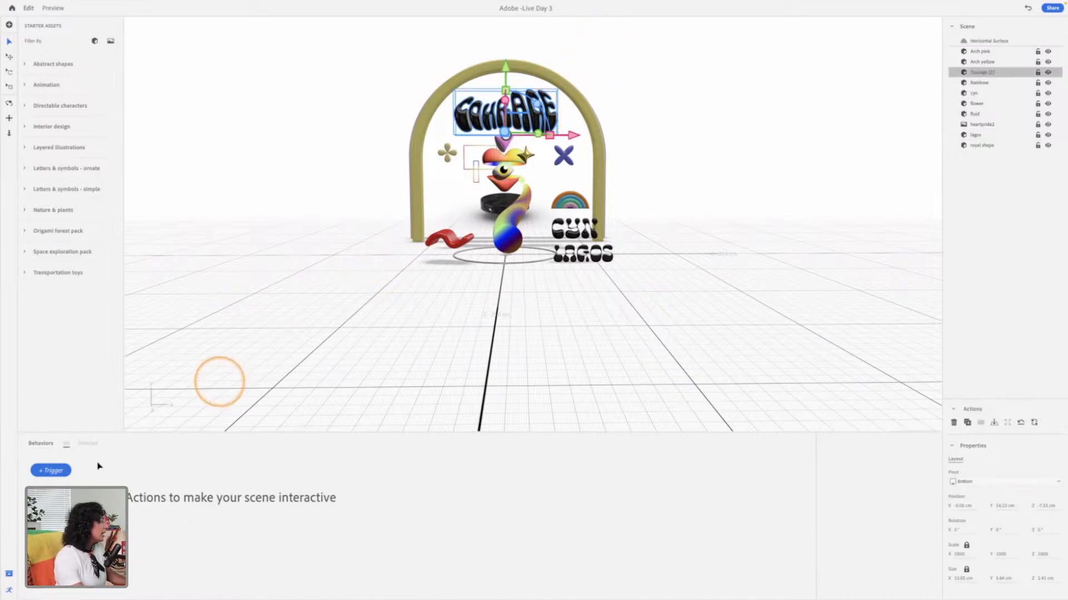
left_click(61, 472)
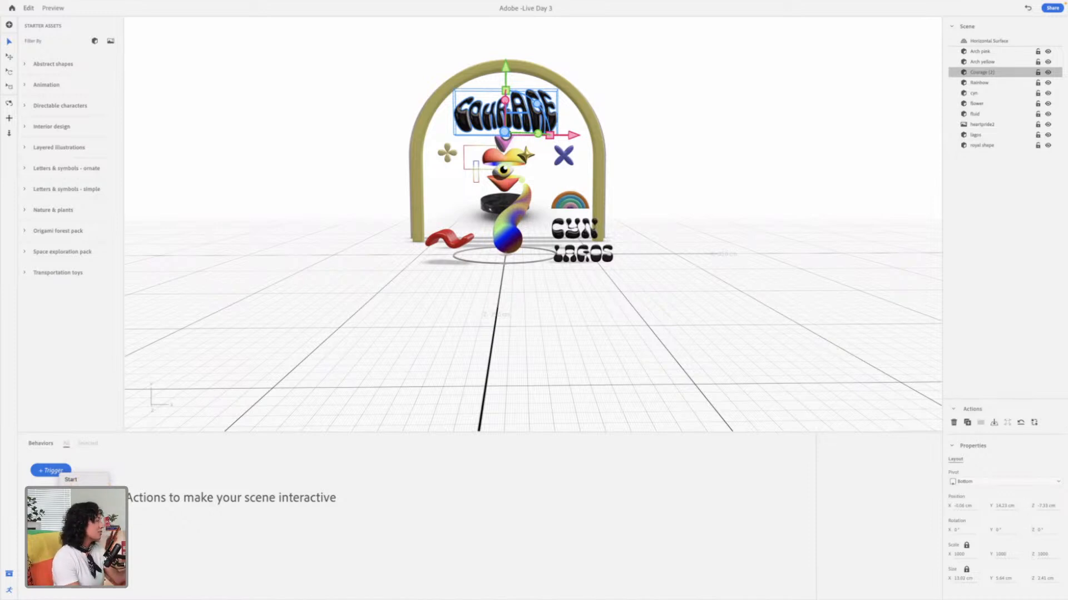
left_click(83, 479)
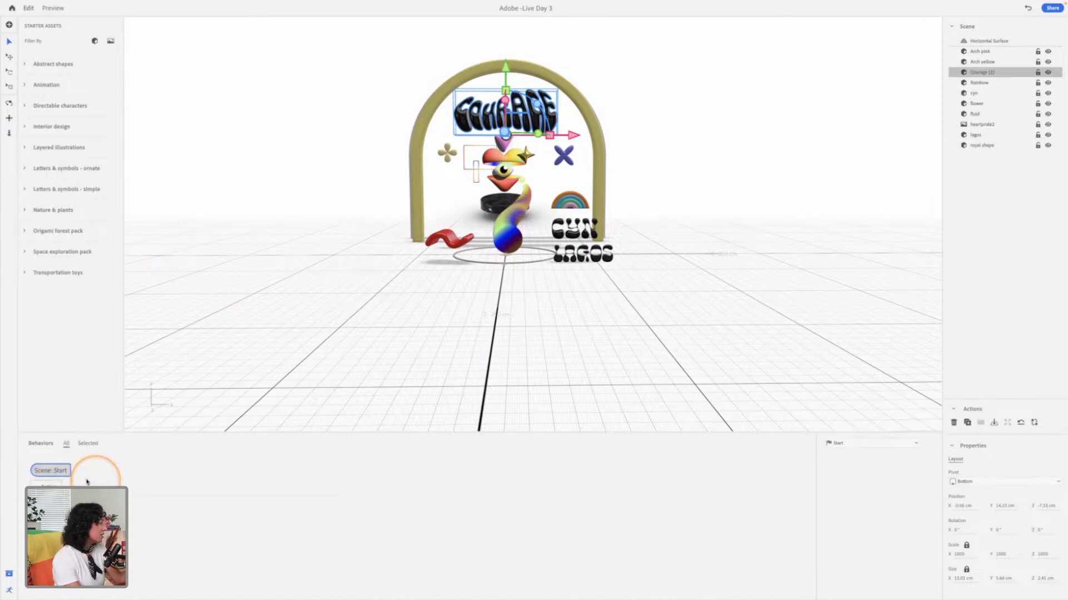
Step: Add a Hide action followed by a Show action for the Courage lettering under the Start trigger
left_click(49, 484)
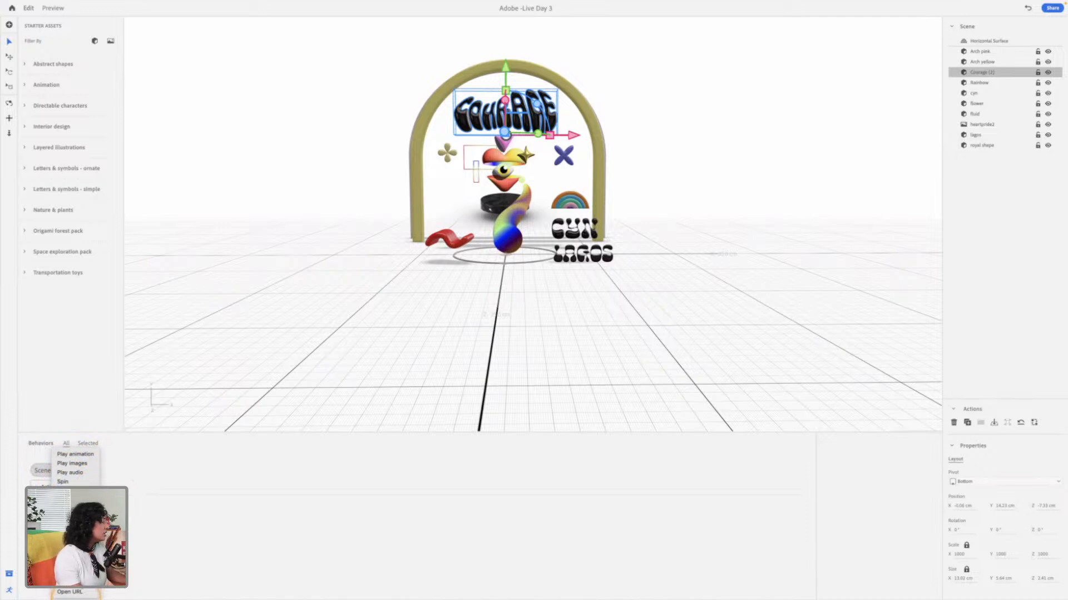
left_click(66, 555)
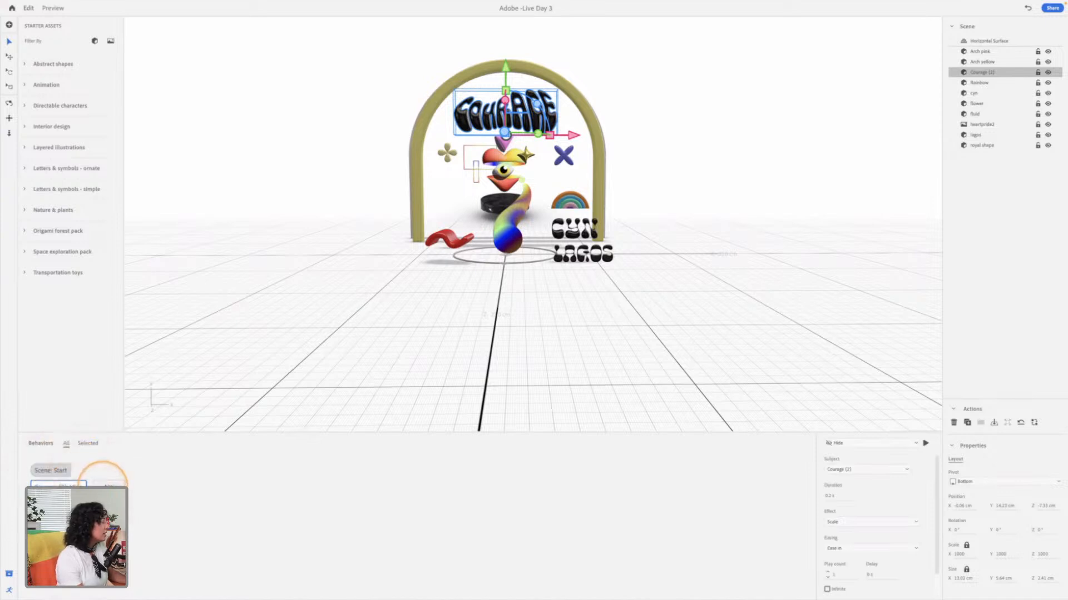
left_click(106, 484)
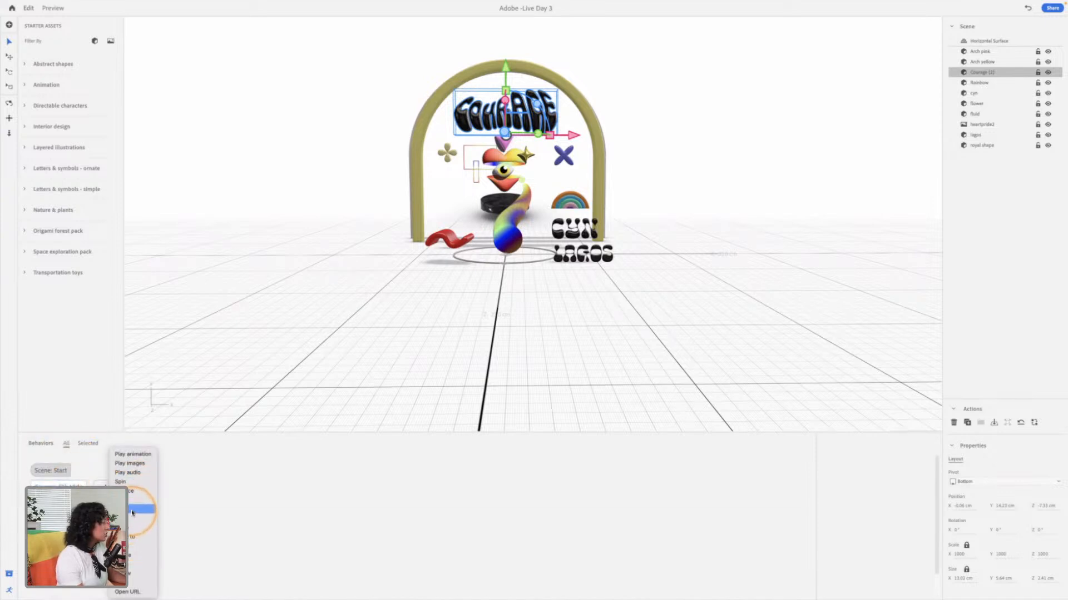
left_click(132, 509)
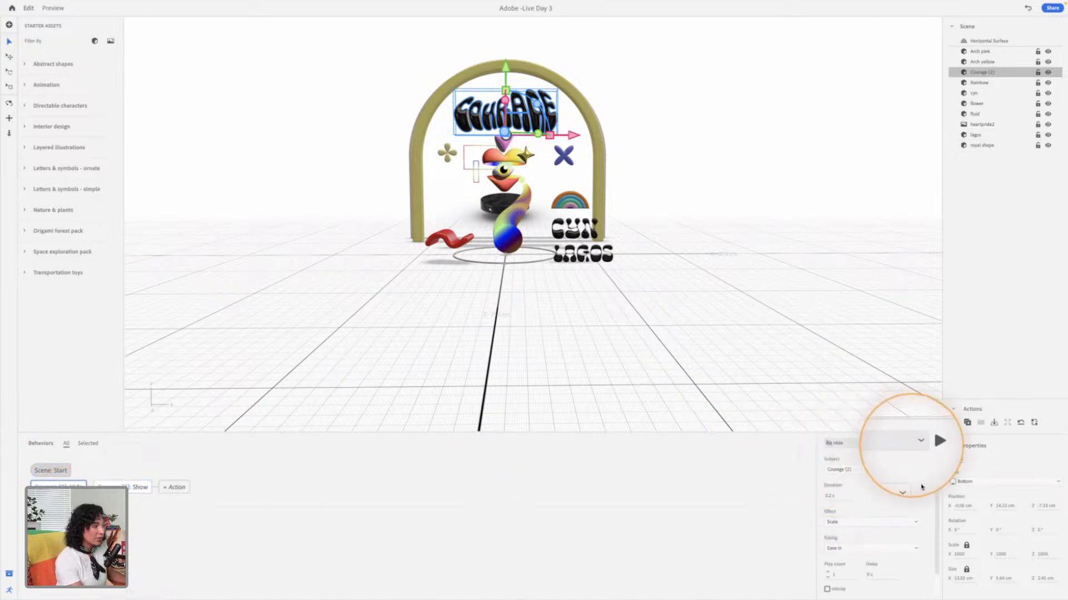
Step: Review the Hide action's effect and delay settings, and play its Scale effect several times on the Courage lettering
left_click(851, 523)
left_click(853, 519)
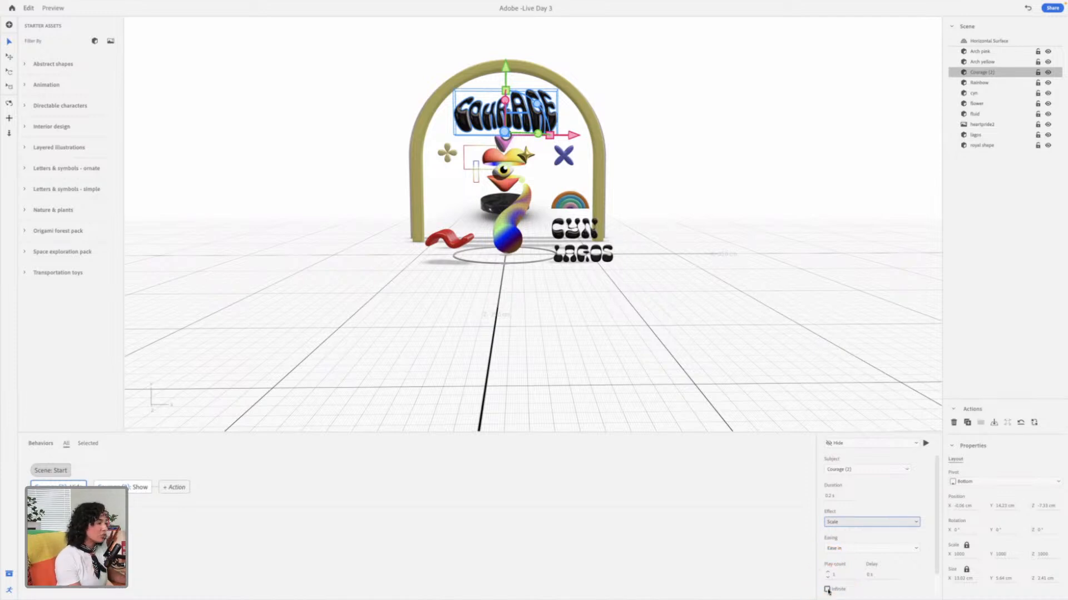
left_click(876, 575)
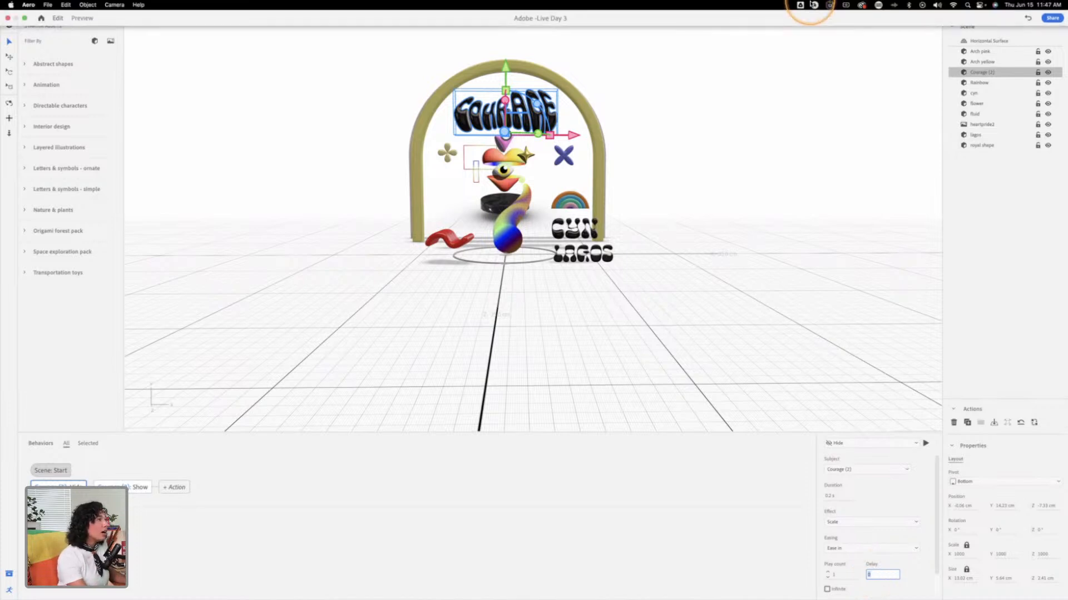
left_click(912, 579)
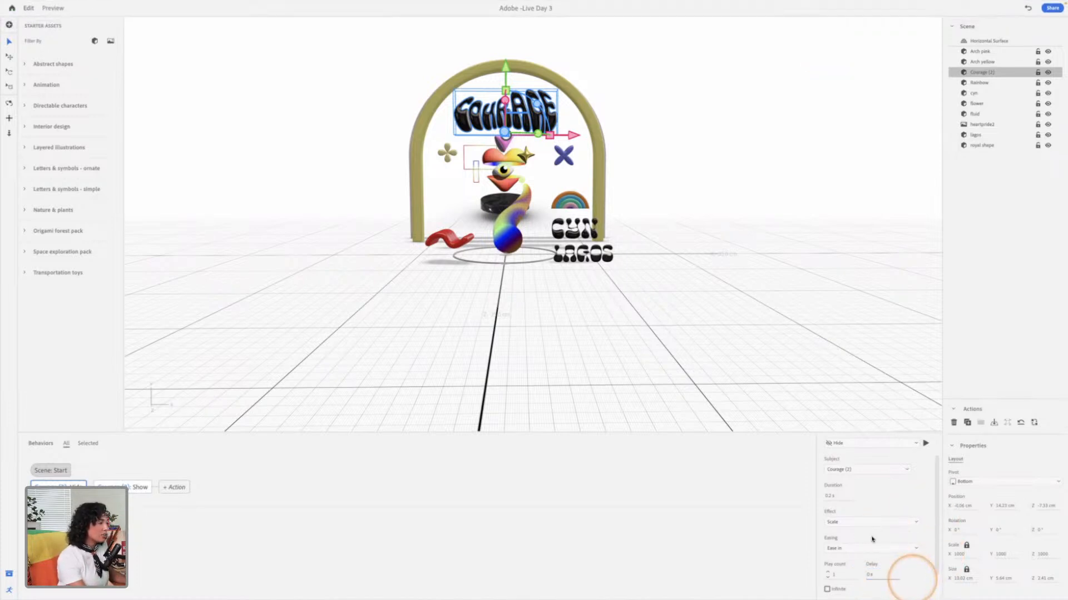
left_click(926, 444)
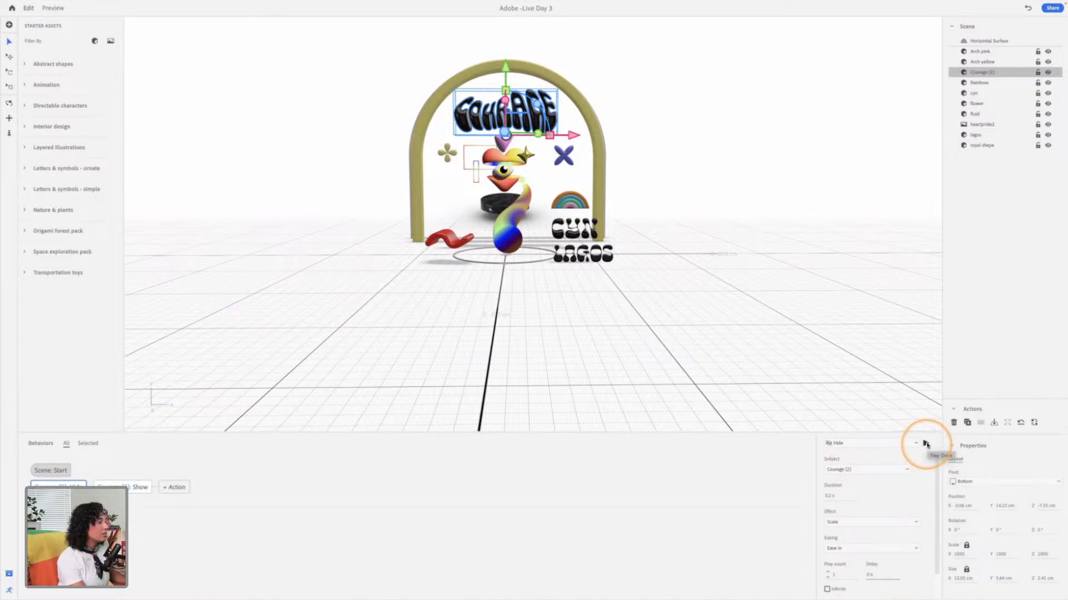
left_click(926, 444)
left_click(926, 444)
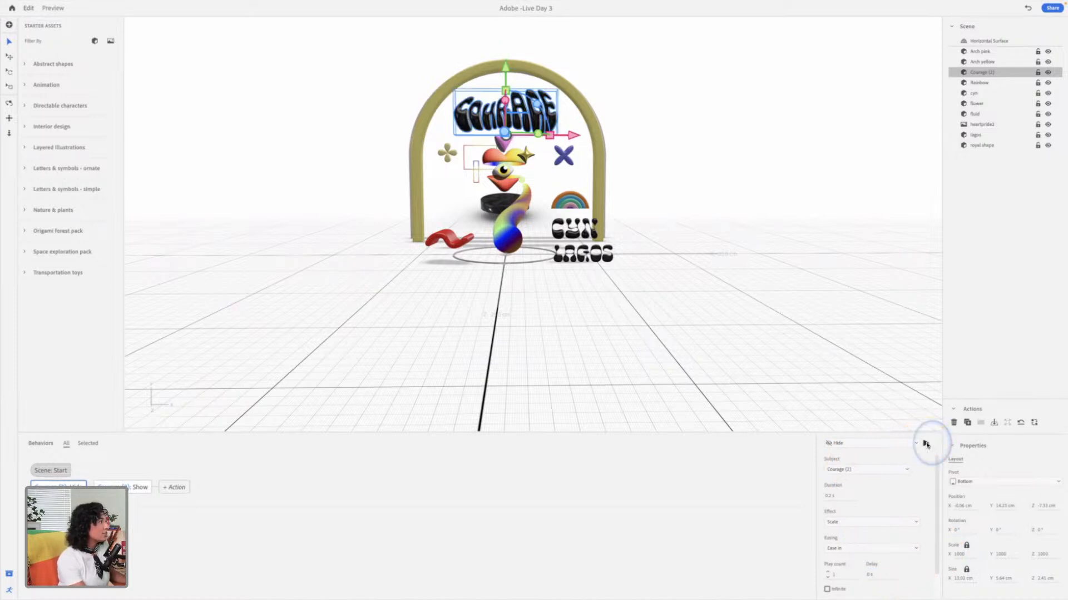
left_click(926, 444)
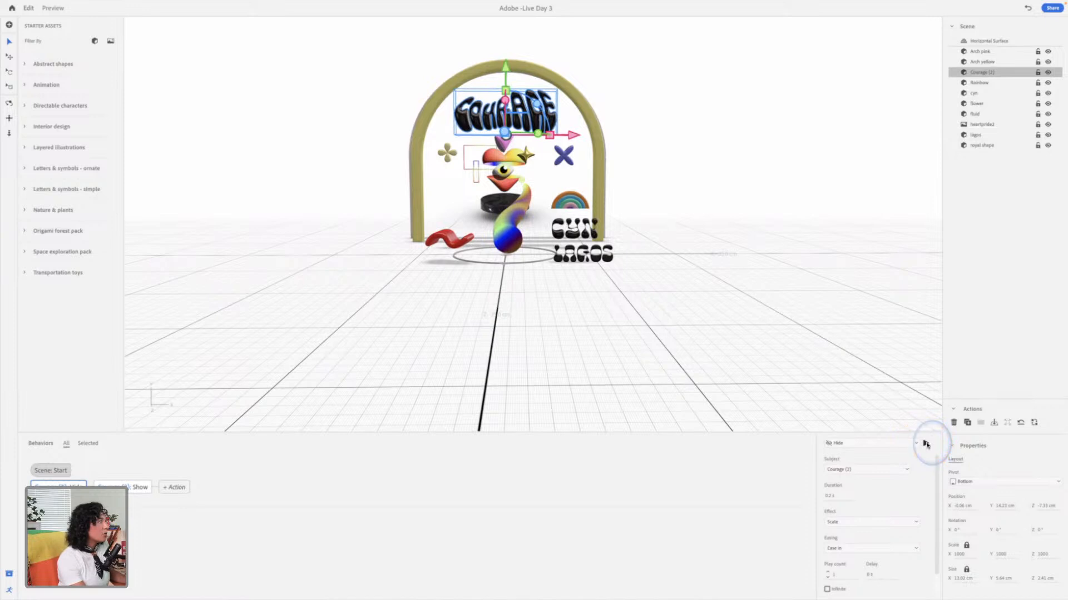
Step: Set the Courage lettering's Hide action to a delay of 0.3 s and a play count of 3
left_click(872, 578)
left_click_drag(872, 579, 880, 578)
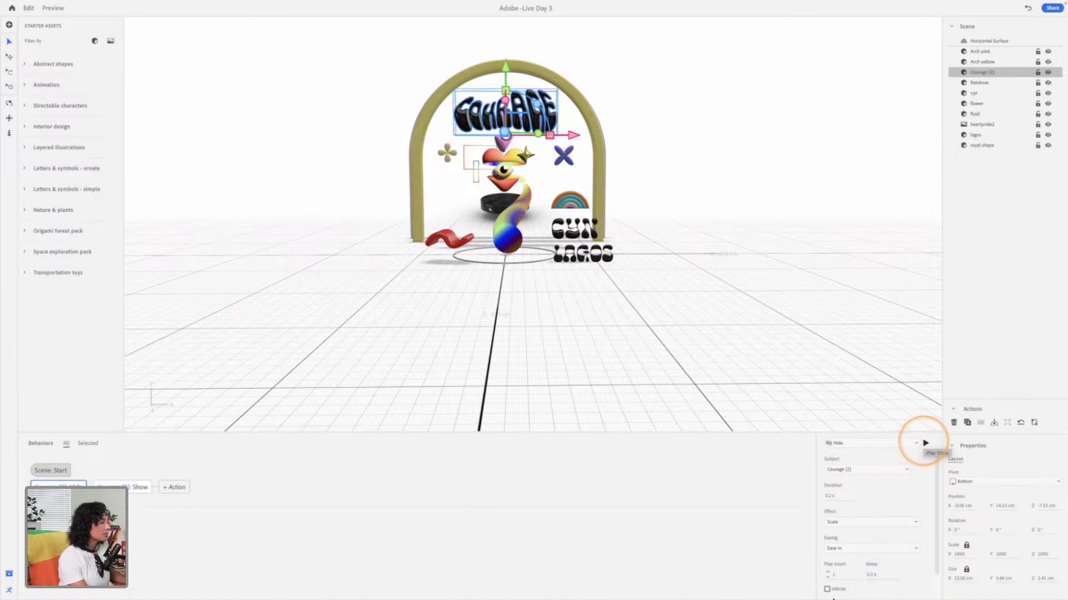
left_click(828, 573)
left_click(827, 573)
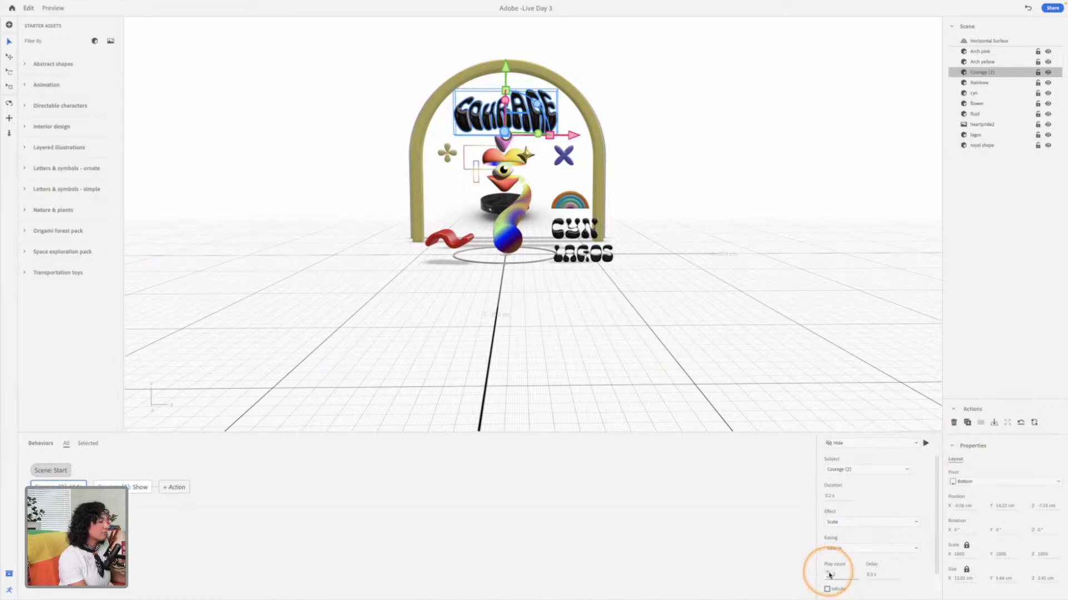
Step: Play the Courage lettering's Hide action, preview the whole scene twice and return to editing
left_click(925, 444)
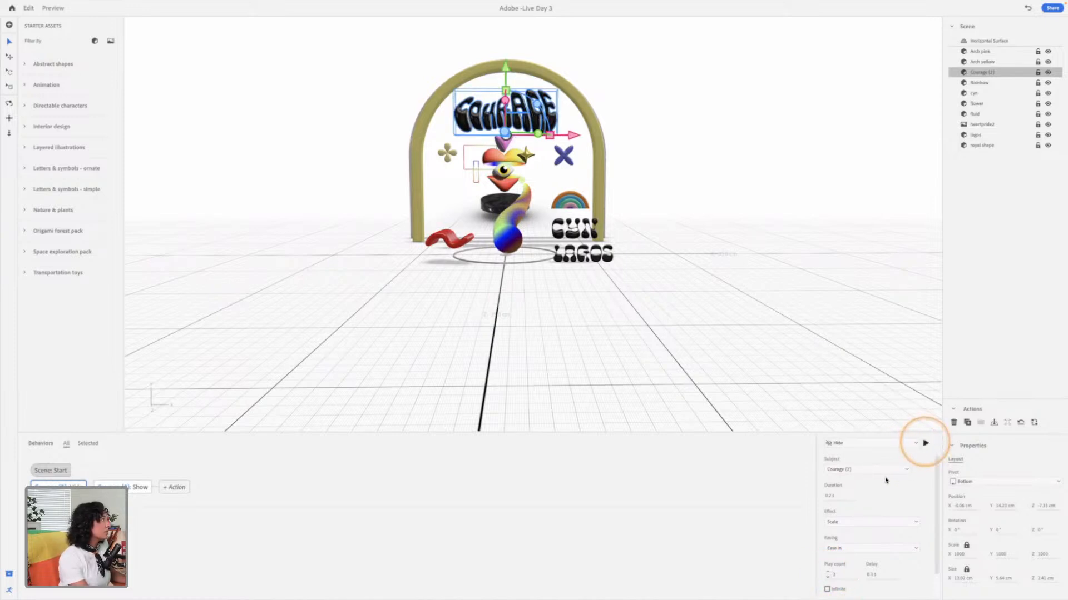
left_click(53, 8)
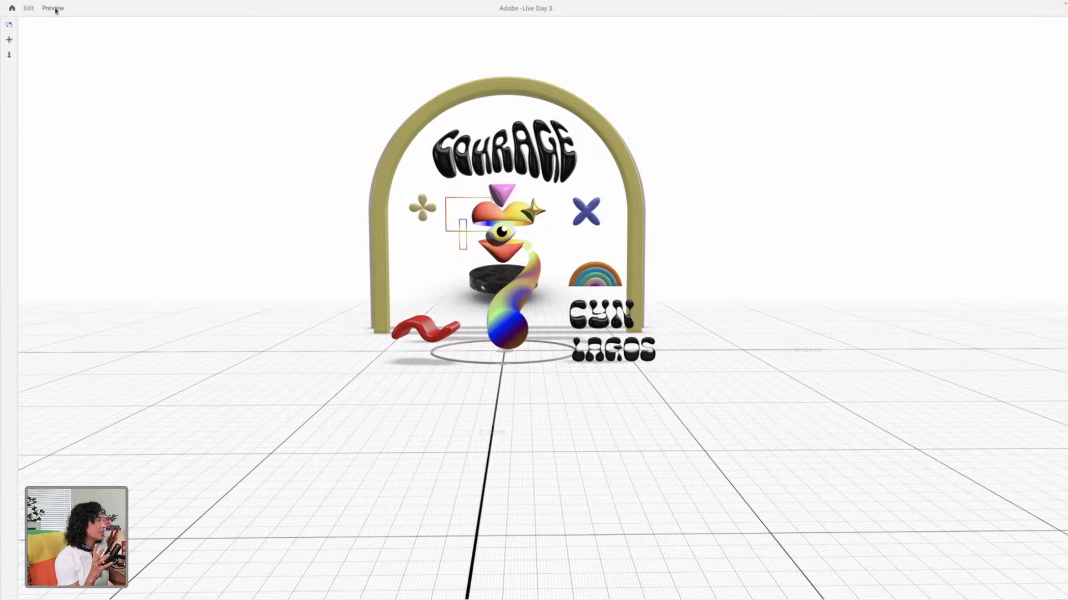
left_click(26, 9)
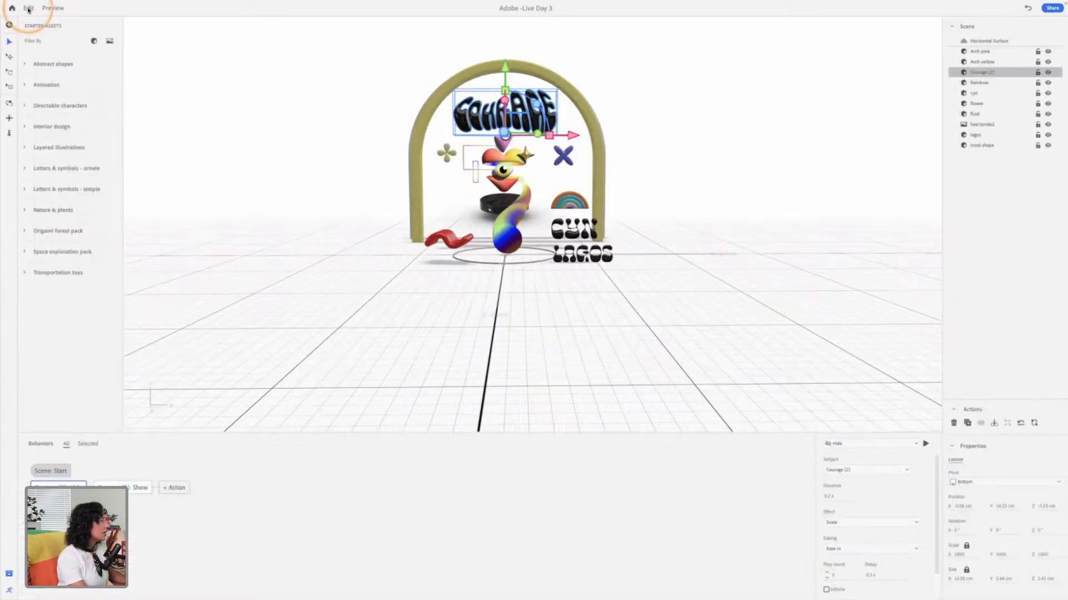
left_click(55, 8)
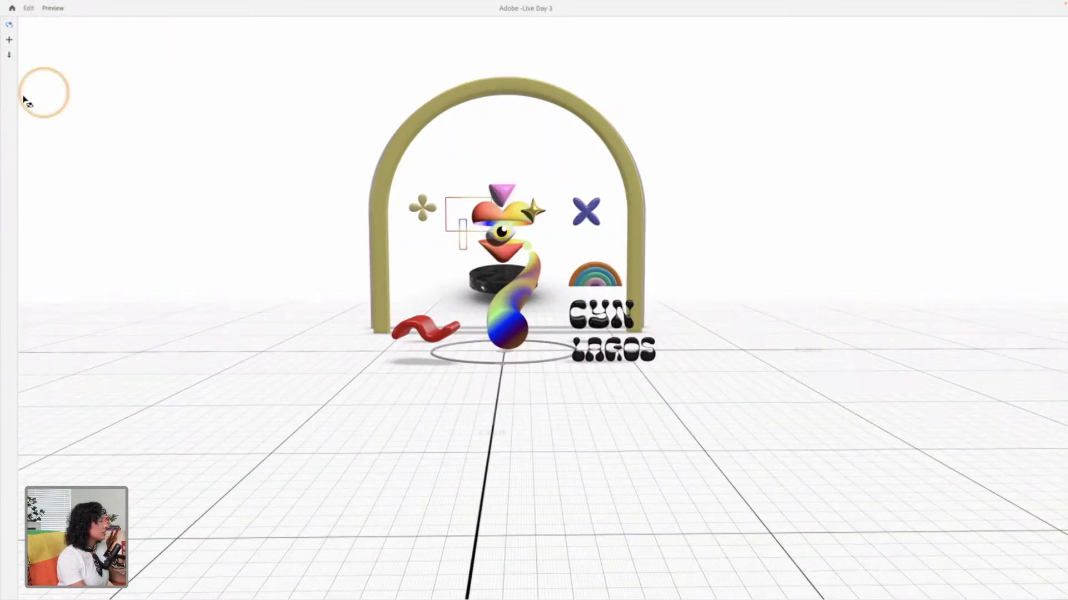
mouse_move(47, 15)
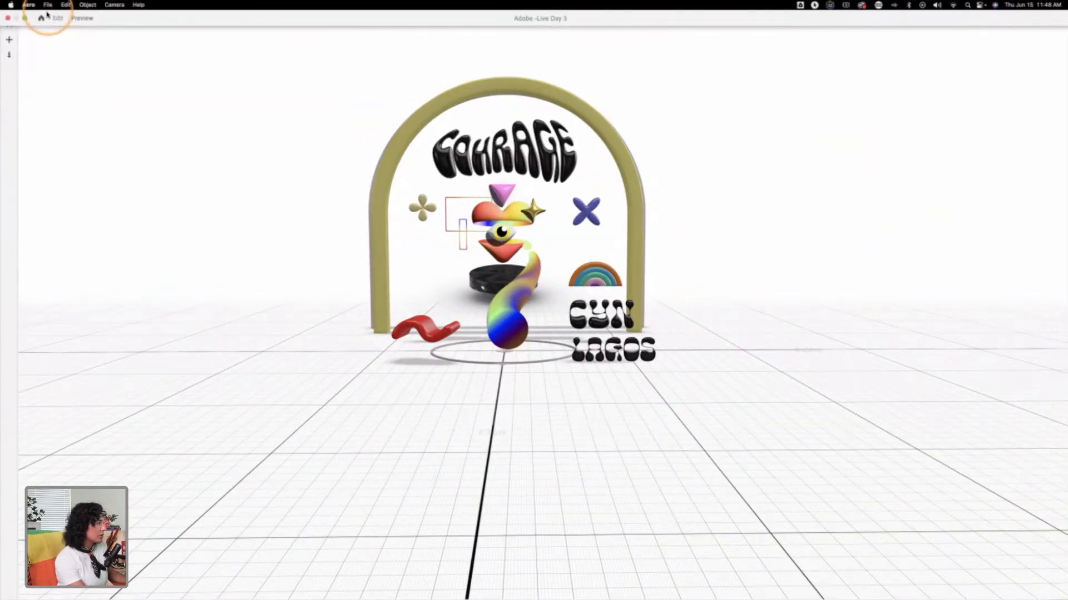
left_click(57, 17)
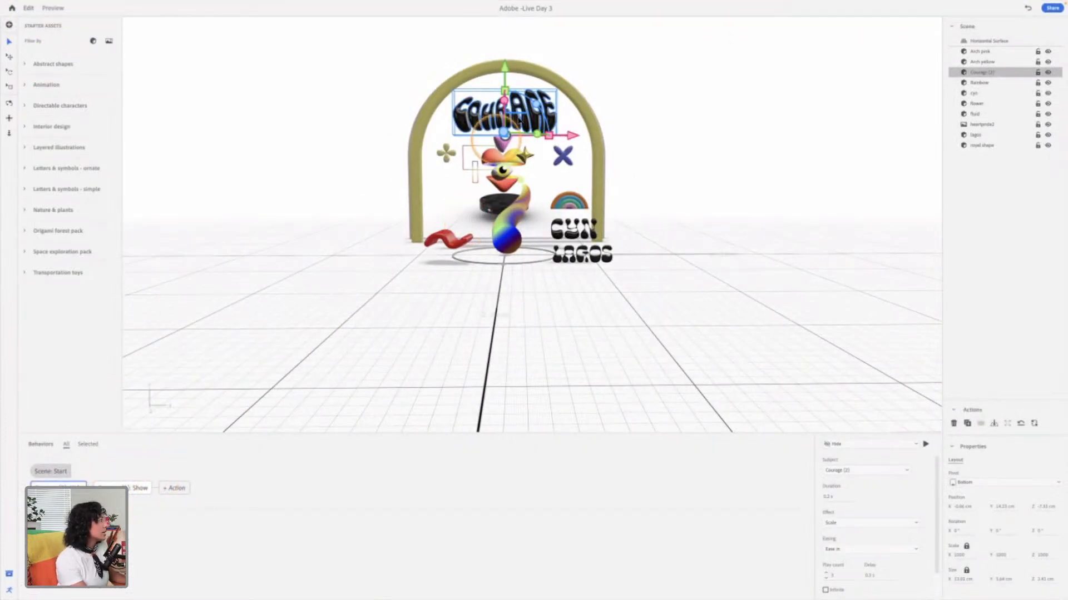
Step: Increase the delay and duration of the Courage lettering's Hide action, preview the scene and return to editing
left_click_drag(873, 575, 887, 575)
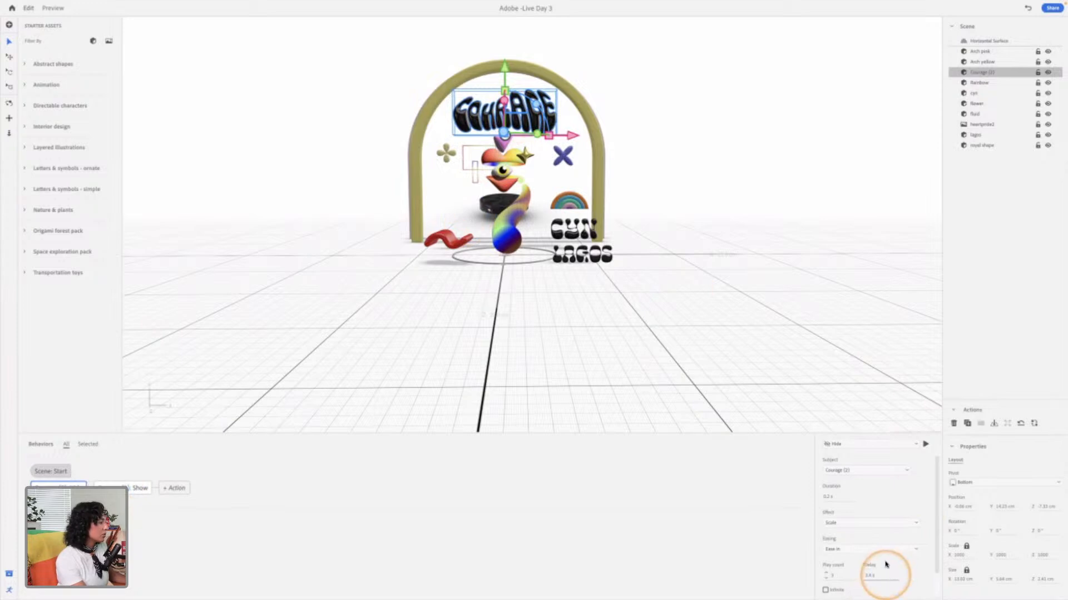
left_click_drag(832, 499, 846, 500)
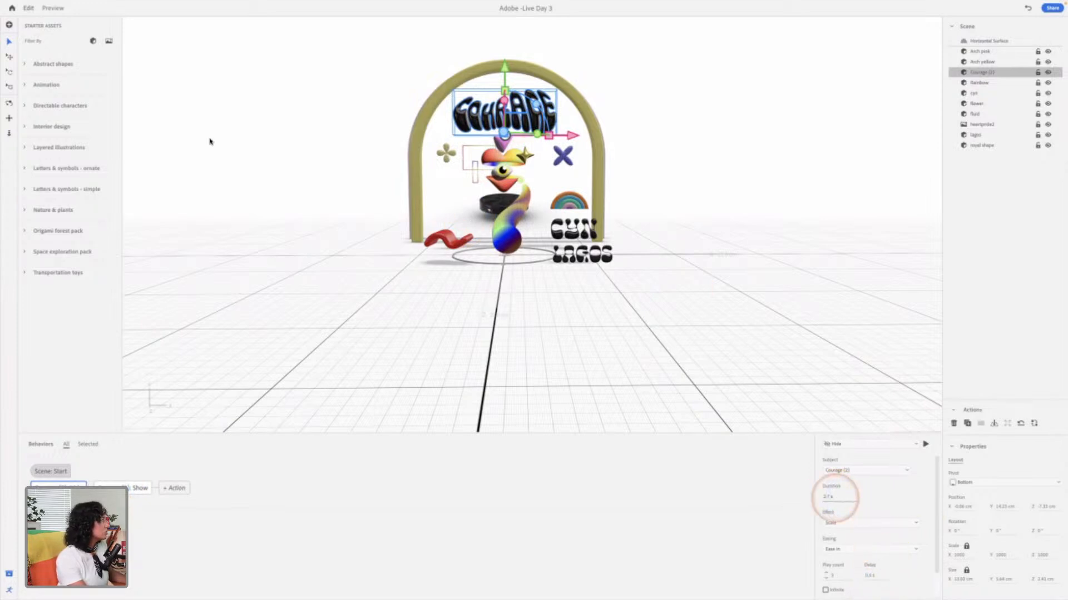
left_click(54, 10)
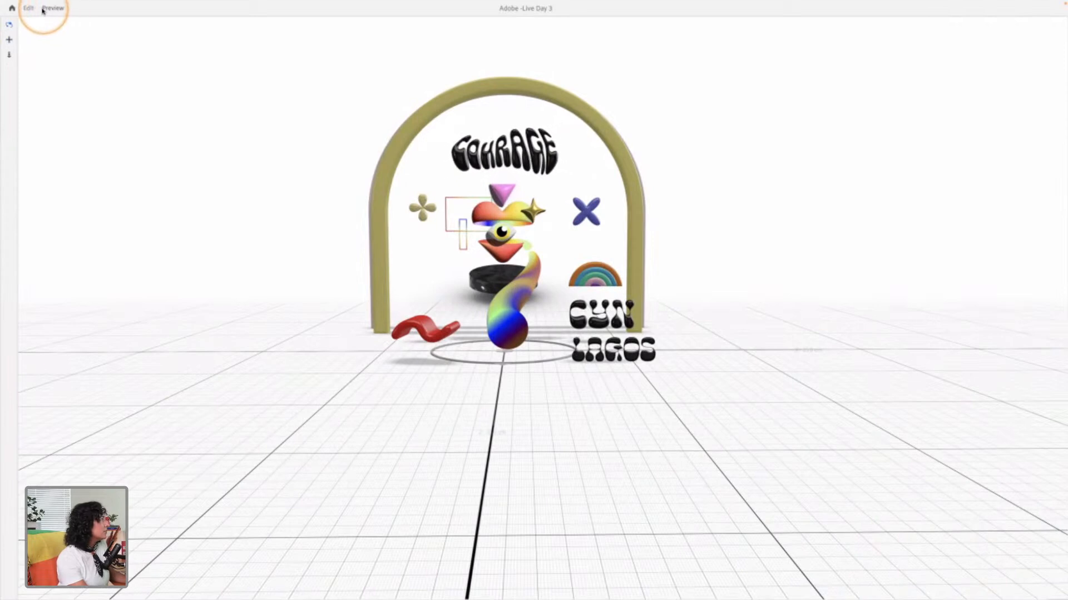
left_click(28, 7)
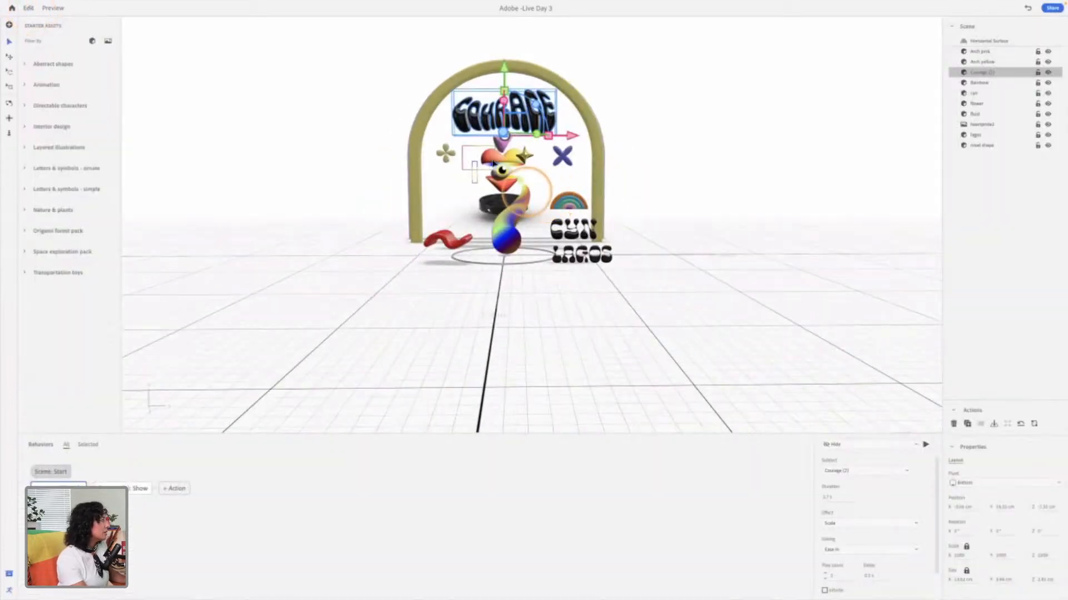
Step: Select the flower beneath the arch and add a Rotate behavior action to it
left_click(445, 155)
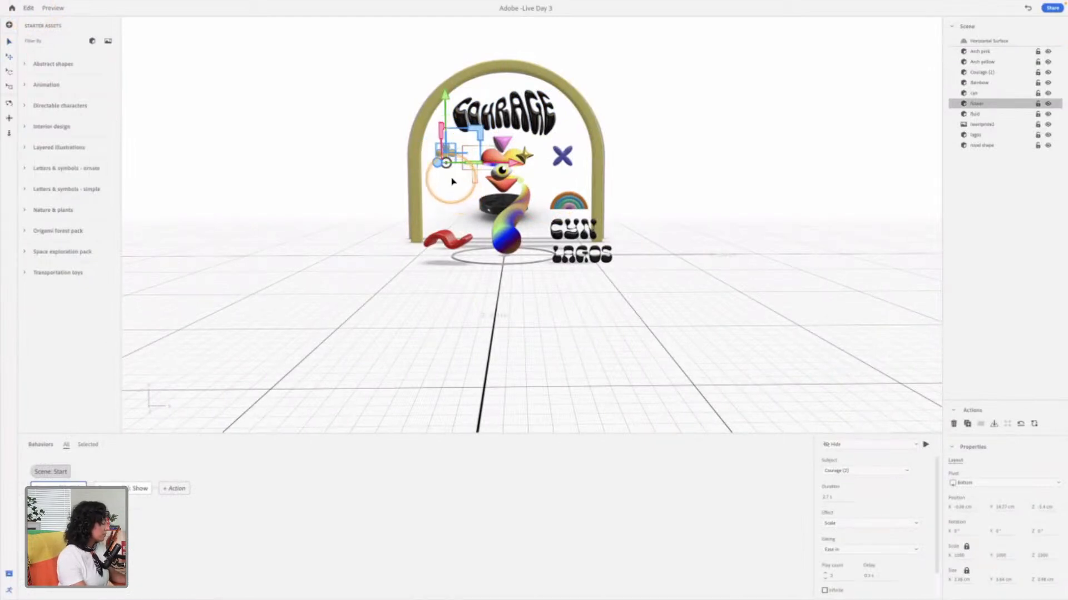
scroll(451, 173, "up", 5)
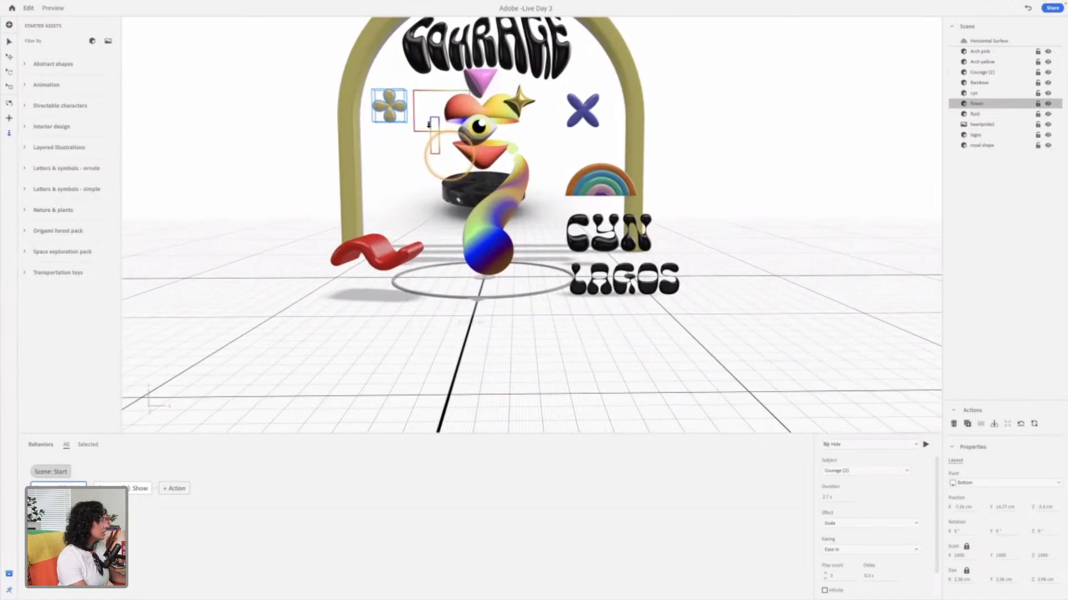
right_click_drag(389, 109, 404, 120)
middle_click_drag(389, 113, 466, 242)
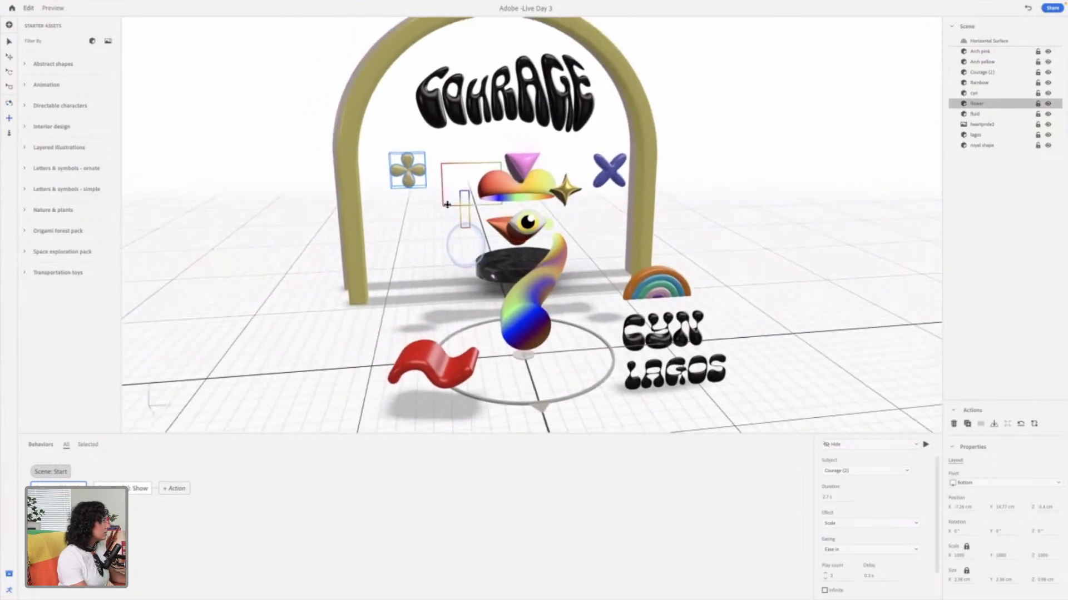
left_click(409, 170)
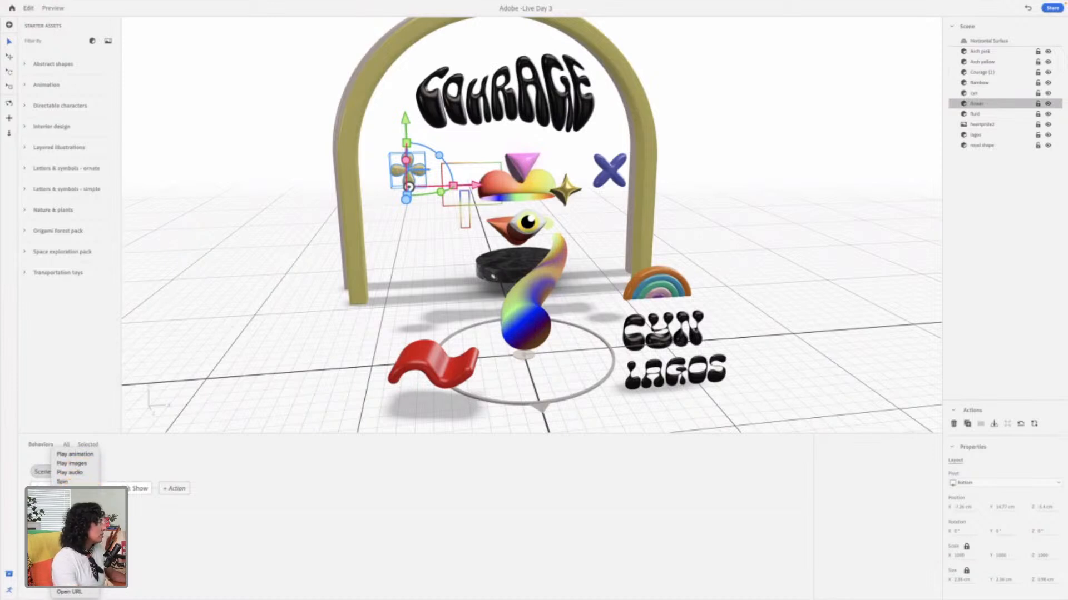
left_click(65, 491)
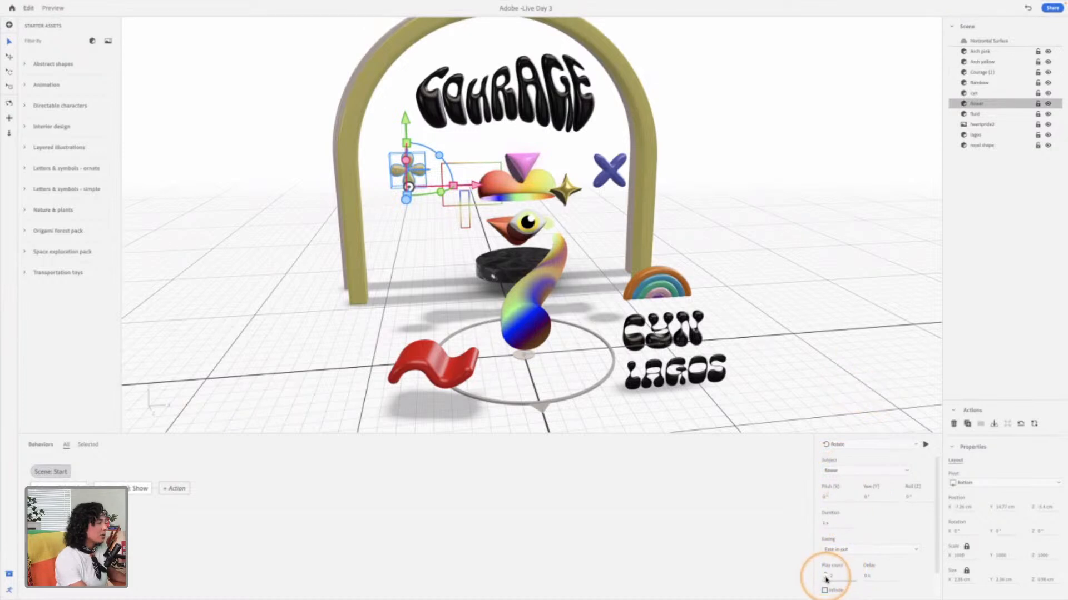
Step: Lengthen the flower's Rotate action, keep the flower as its subject and play the action
left_click_drag(825, 524, 832, 523)
left_click(838, 471)
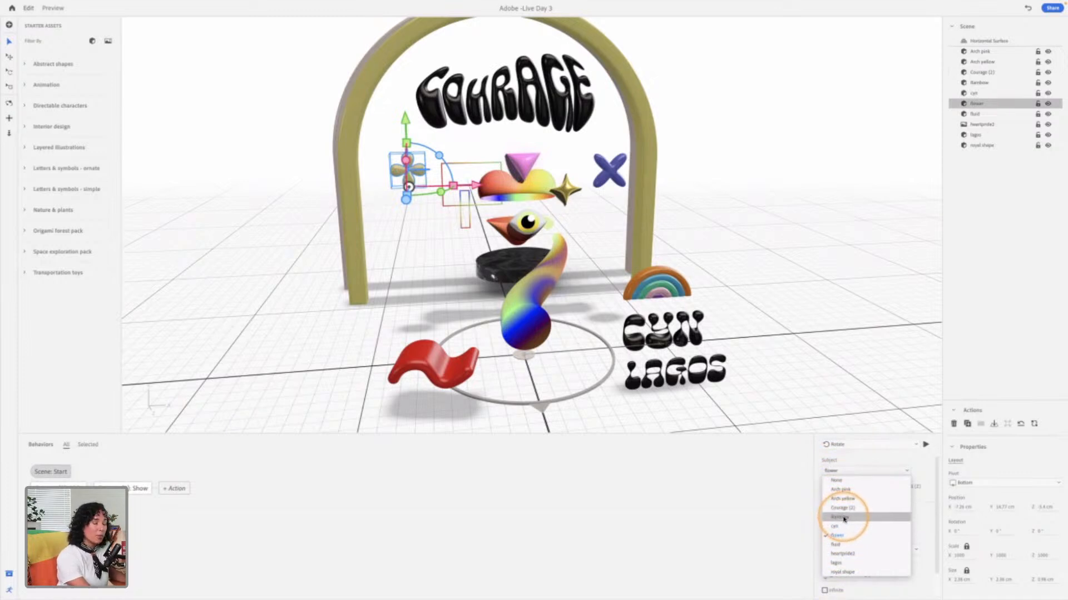
left_click(859, 457)
left_click(925, 445)
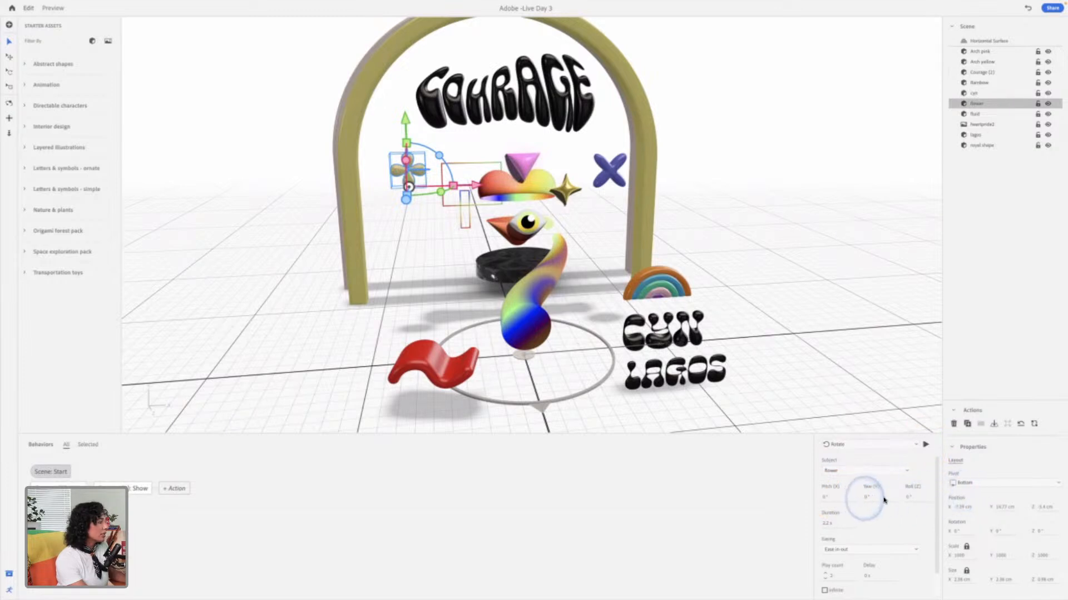
left_click(851, 472)
left_click(858, 532)
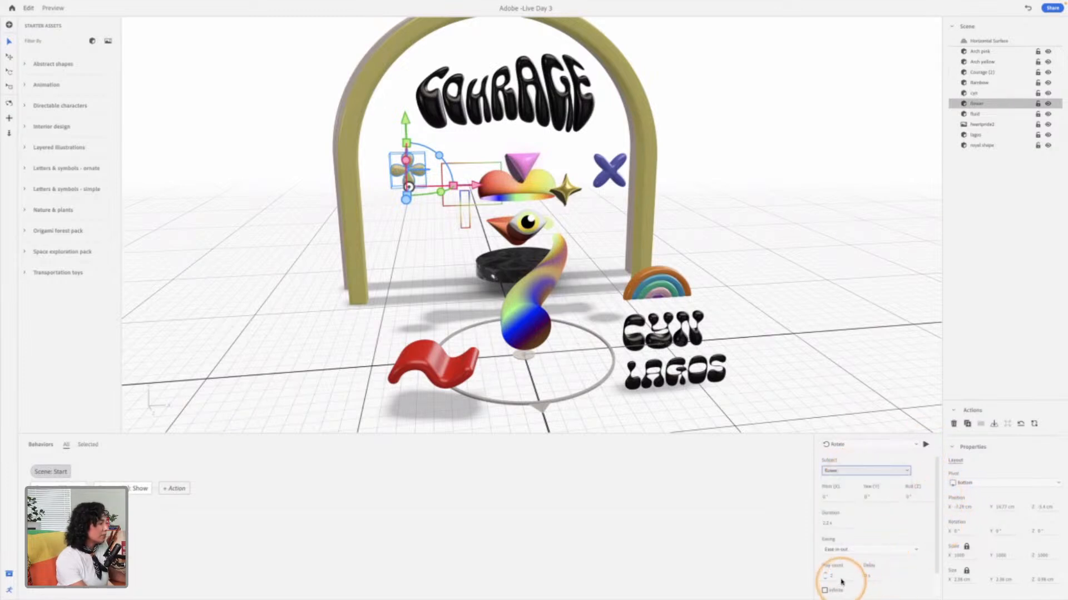
Step: Set the roll (Z) of the flower's Rotate action to 360° and play the rotation
left_click(911, 498)
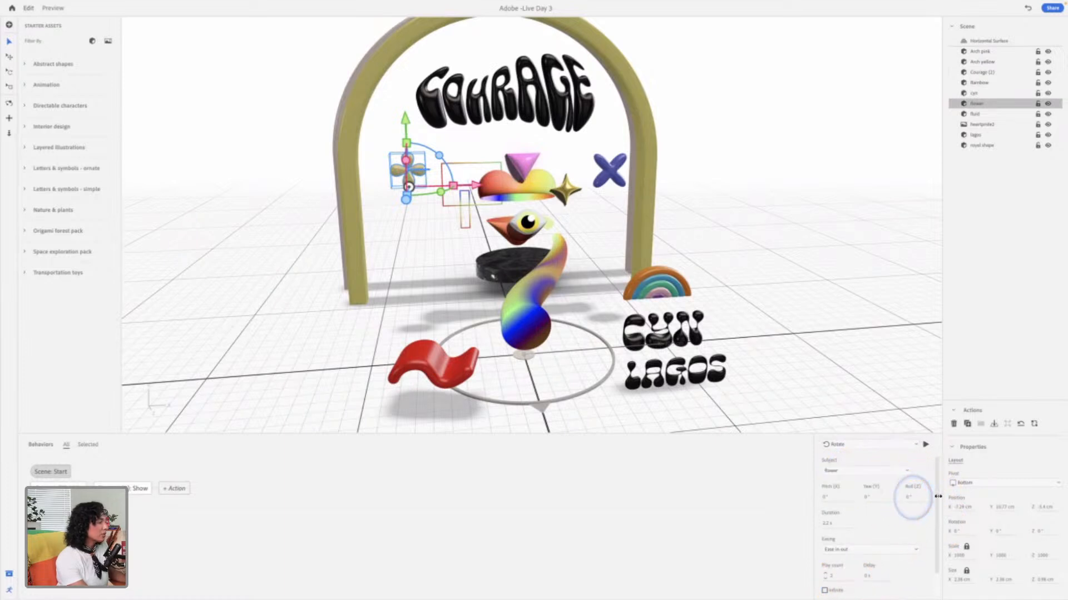
left_click(926, 444)
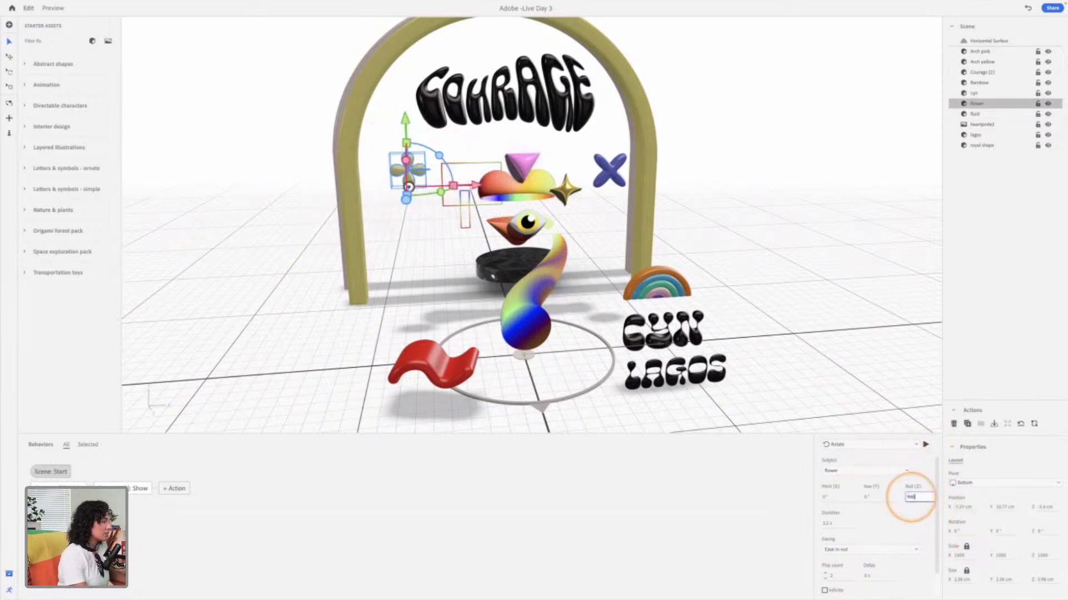
left_click(925, 444)
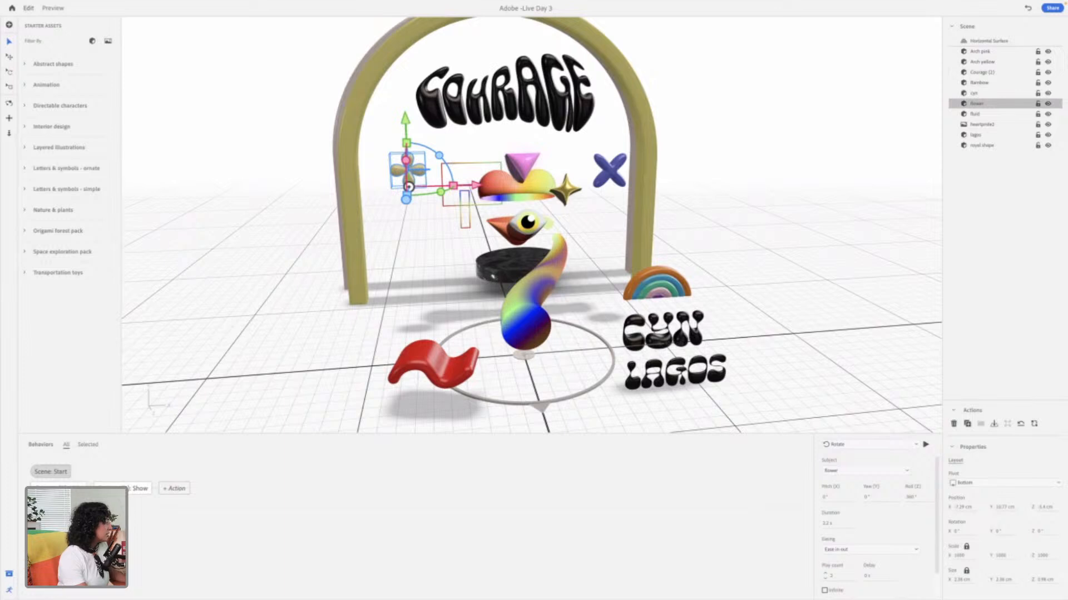
Step: Select the royal shape and give it a Tap trigger with an Orbit action
left_click(46, 573)
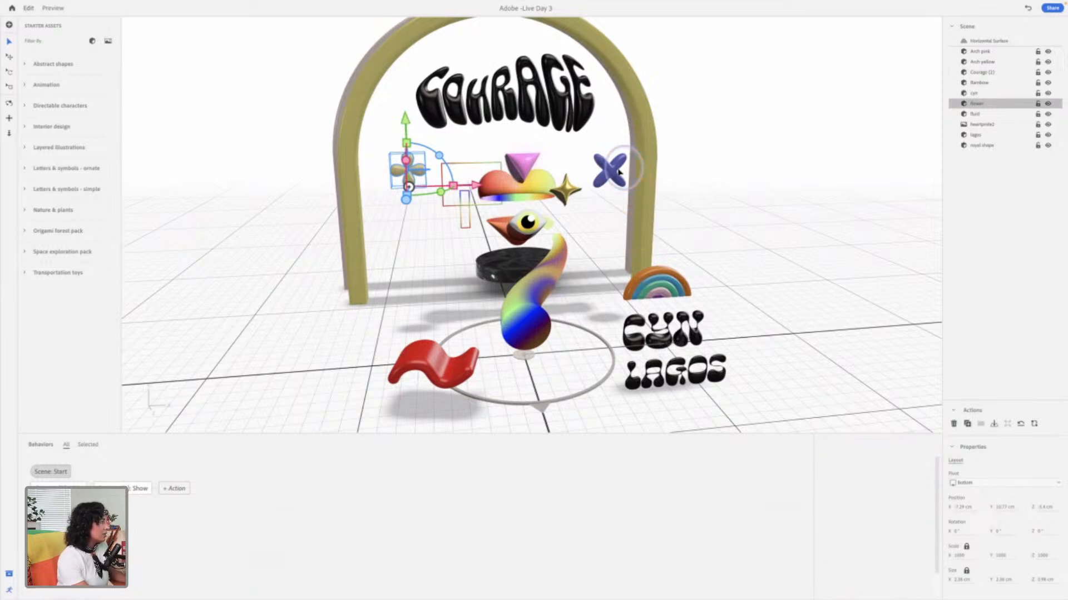
left_click(608, 176)
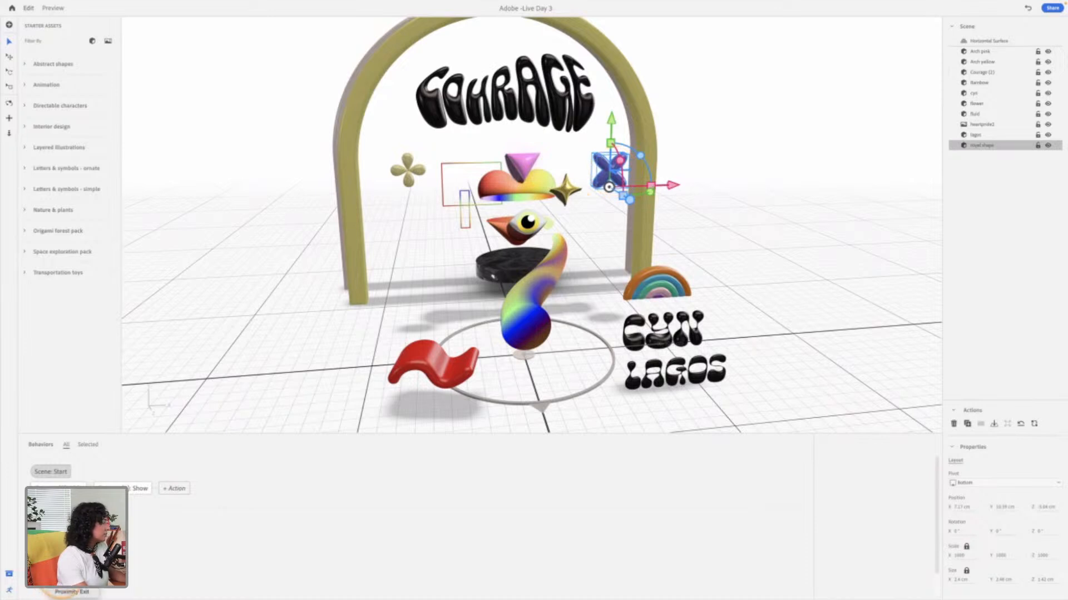
left_click(58, 599)
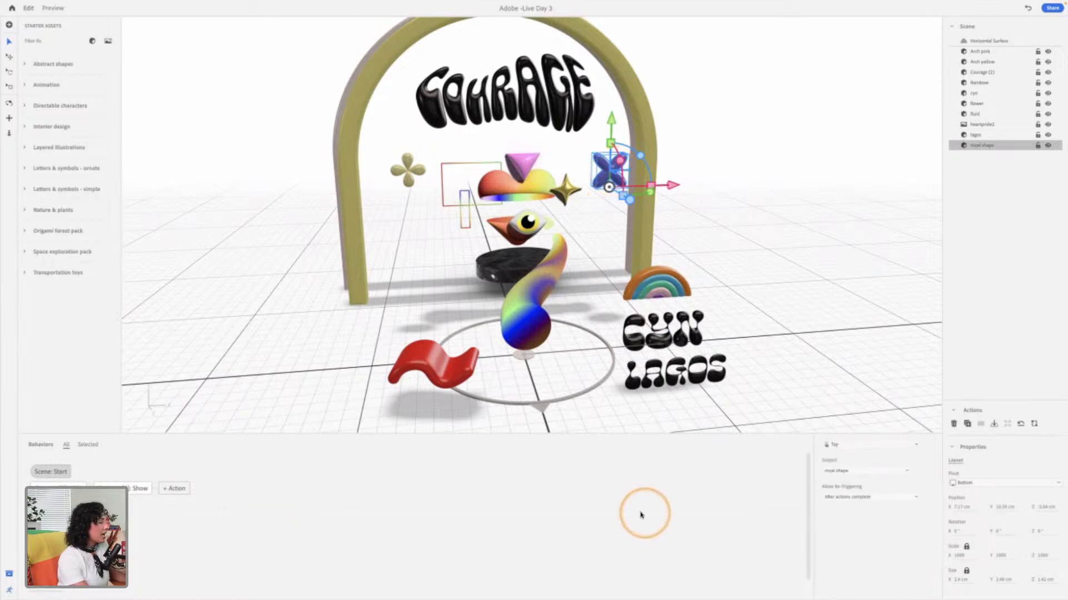
left_click(64, 592)
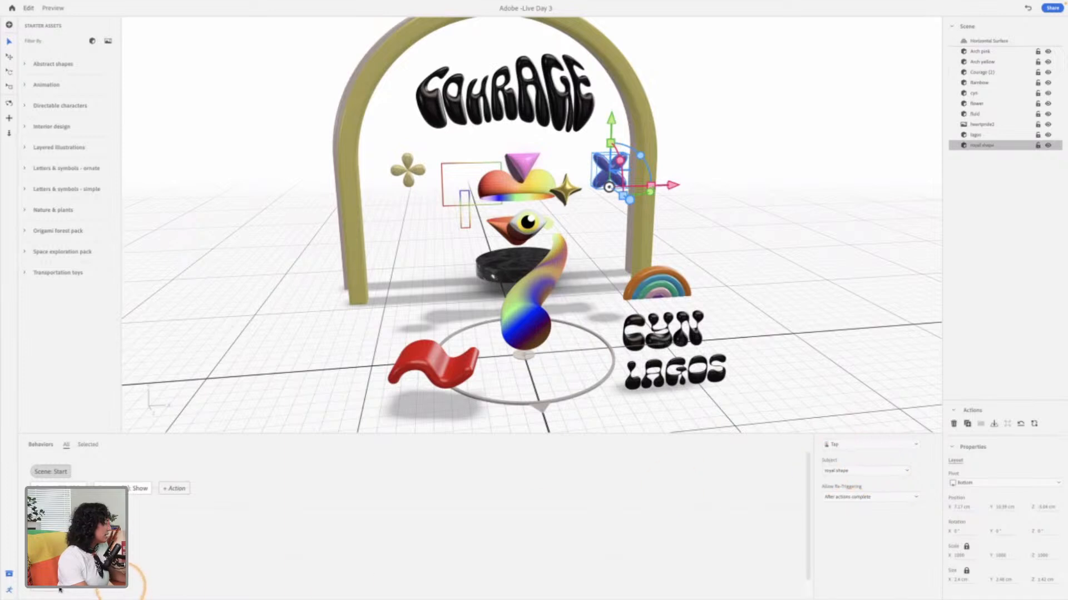
left_click(53, 590)
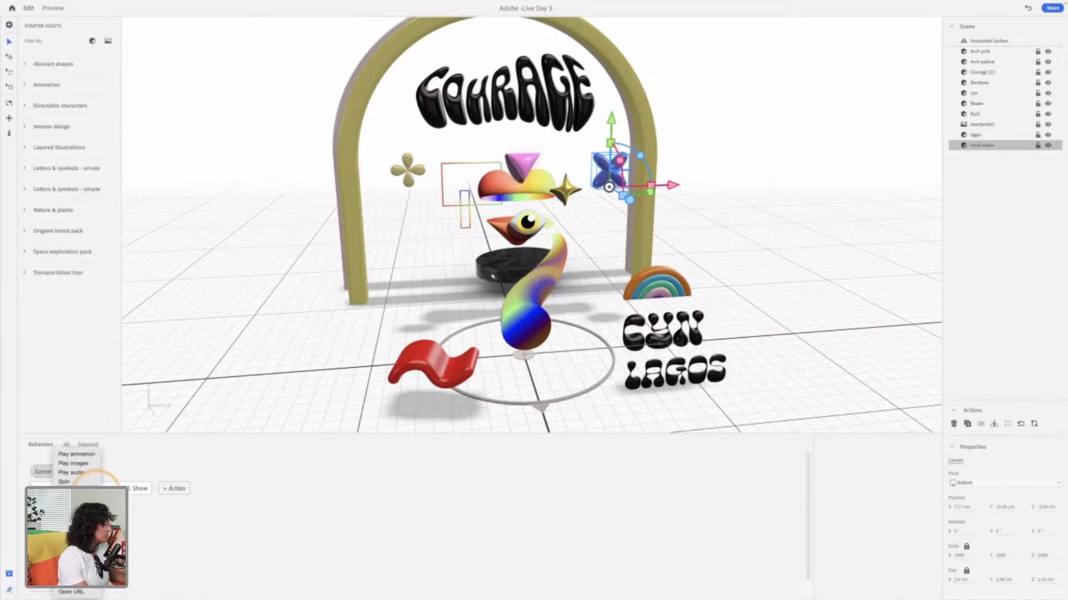
left_click(66, 501)
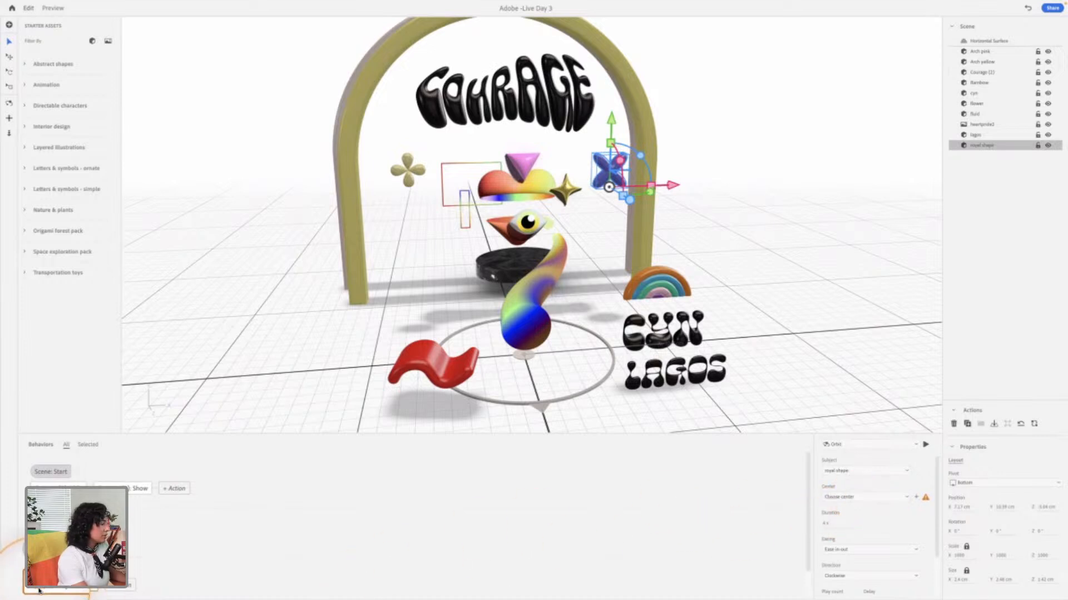
Step: Choose heartpride2 as the center of the royal shape's Orbit action and play the orbit
left_click(859, 501)
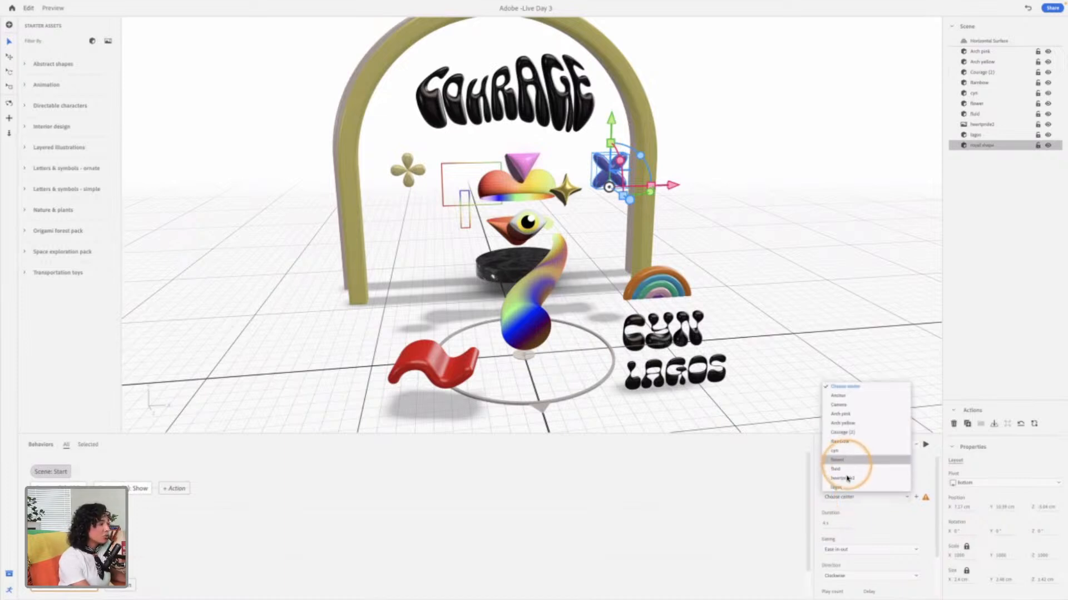
left_click(844, 478)
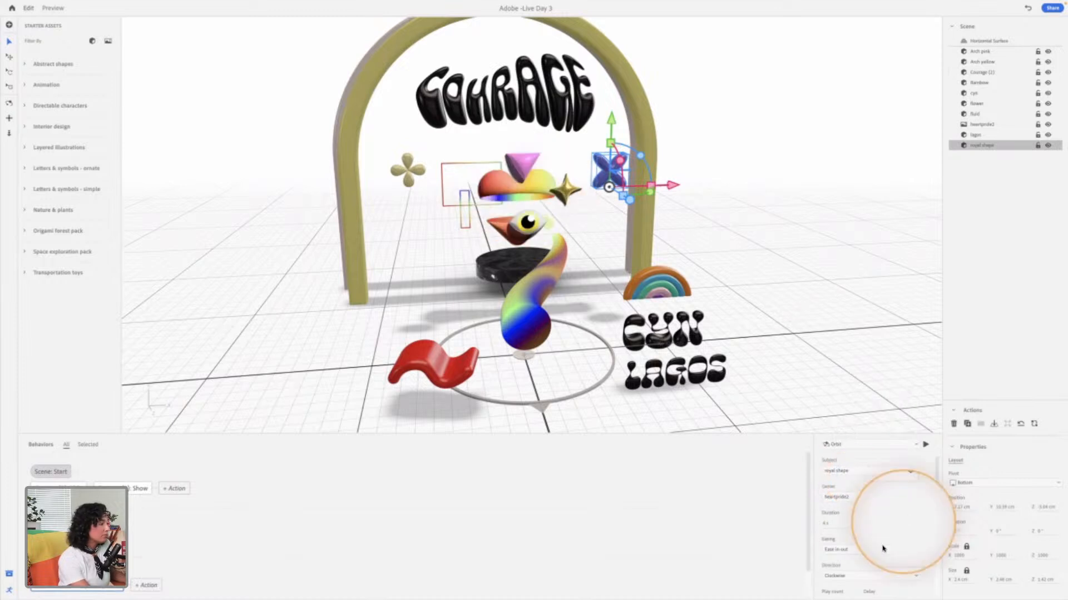
left_click(926, 446)
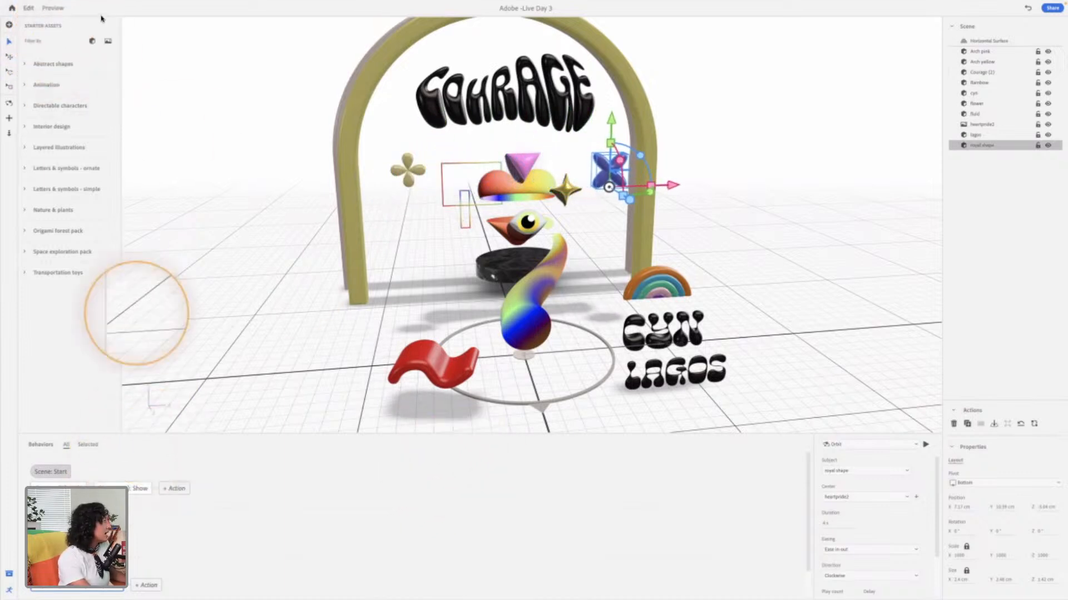
Step: Preview the scene, tap the royal shape to test its orbit, view the scene from farther away and return to editing
left_click(52, 7)
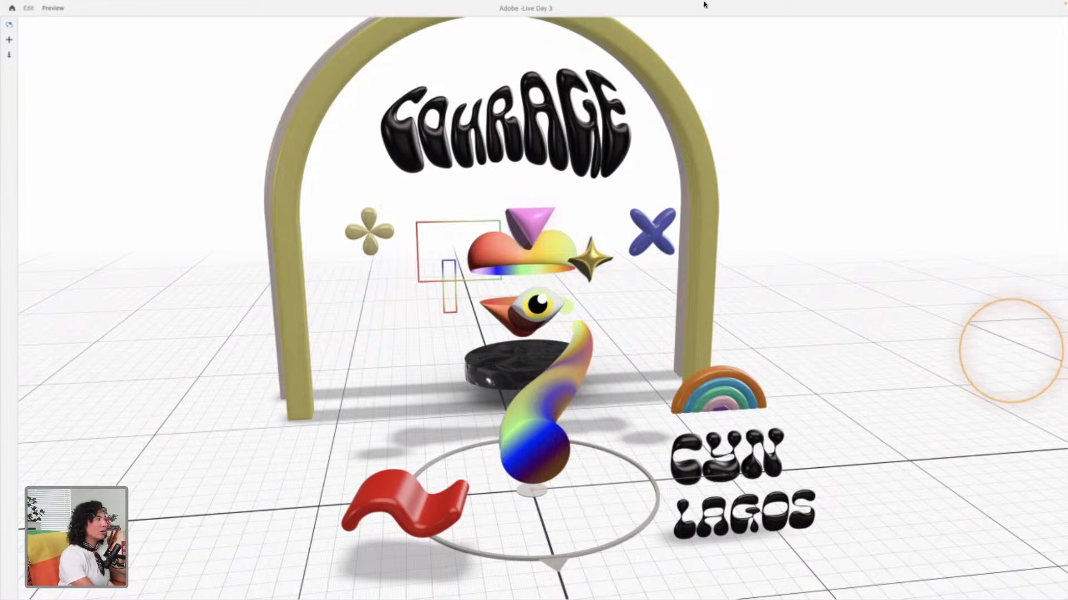
left_click(933, 248)
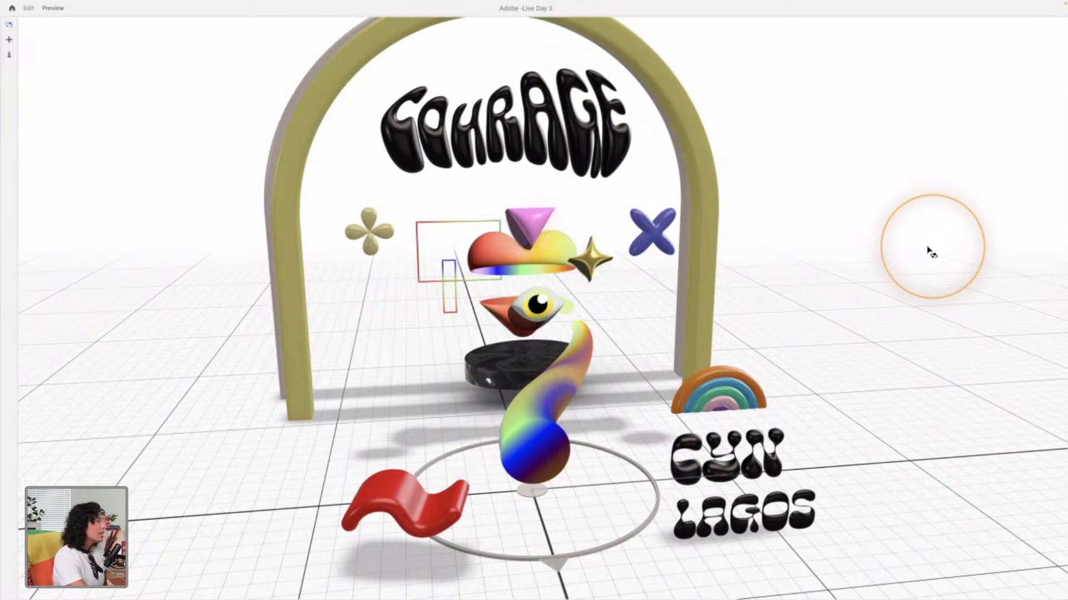
left_click(665, 233)
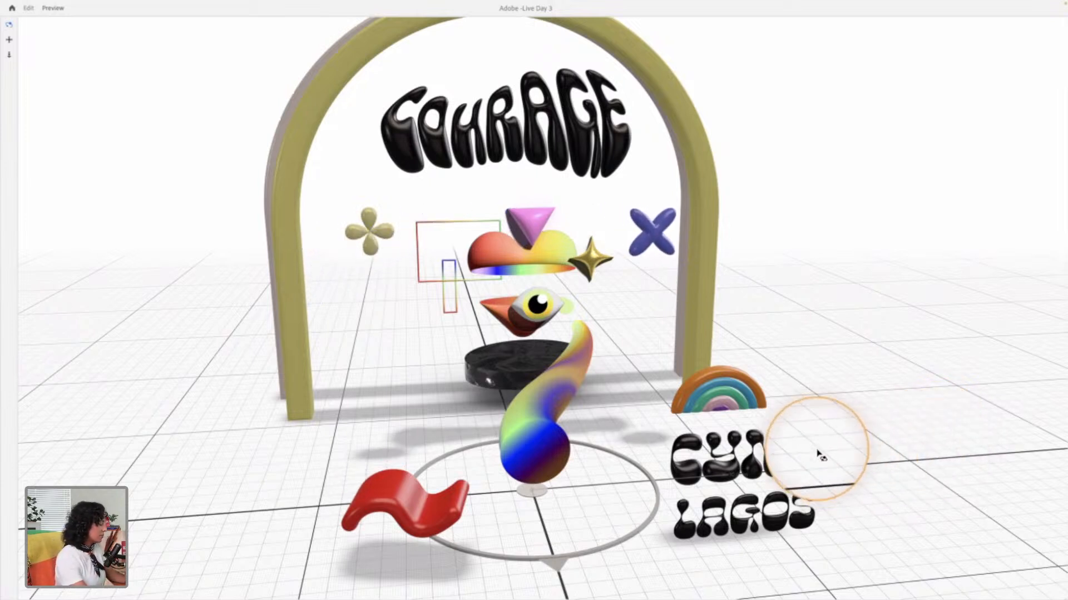
scroll(817, 453, "down", 8)
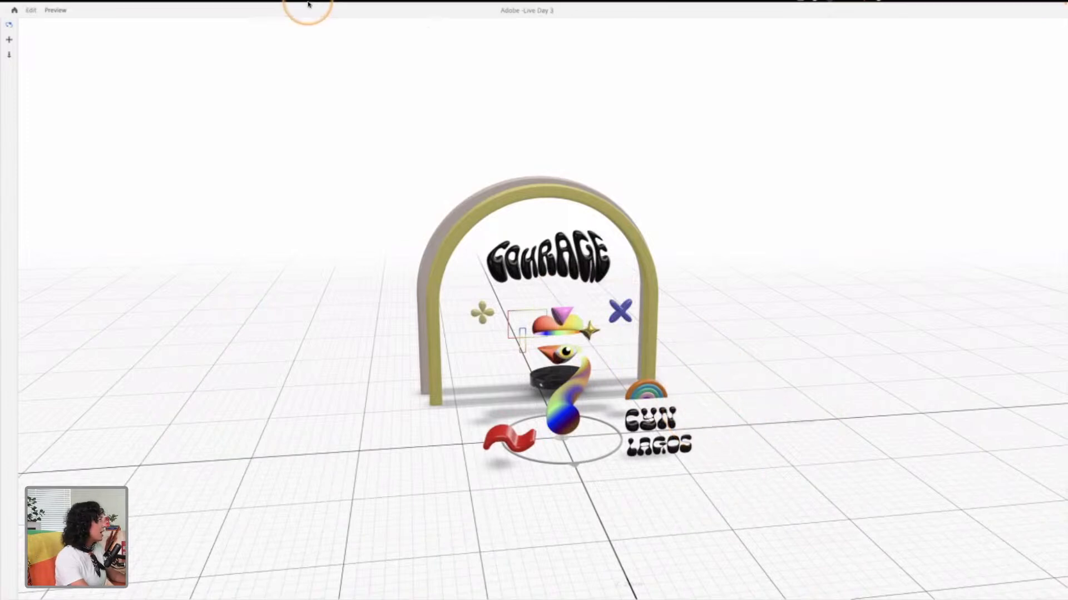
key("super+Tab")
key("super+Tab")
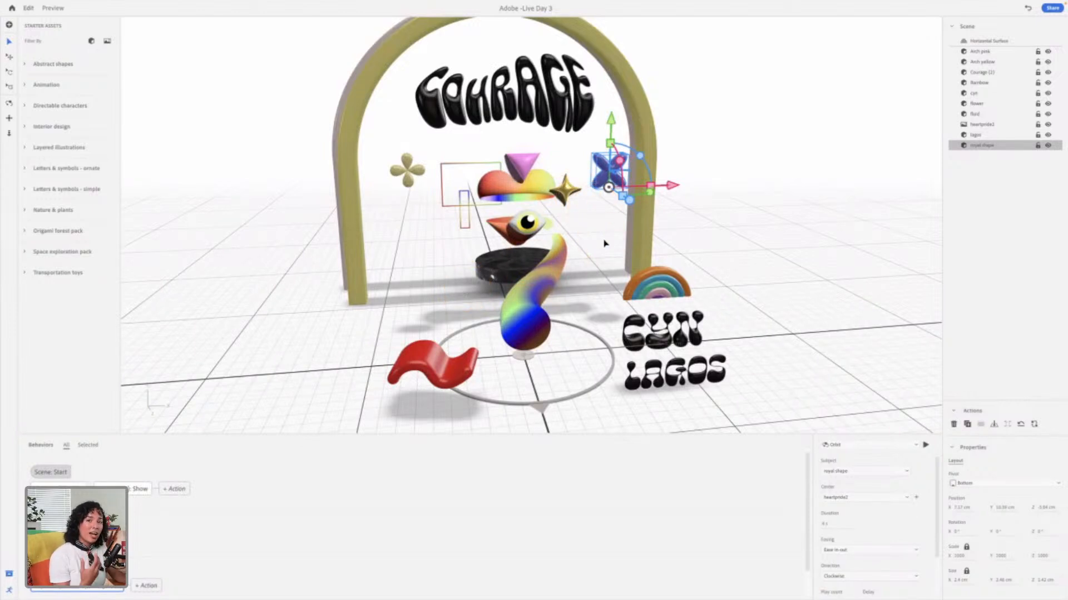
Step: Switch from Aero to Chrome and watch the Illustrator X Aero Adobe Live Bootcamp video in full screen
key("super+Tab")
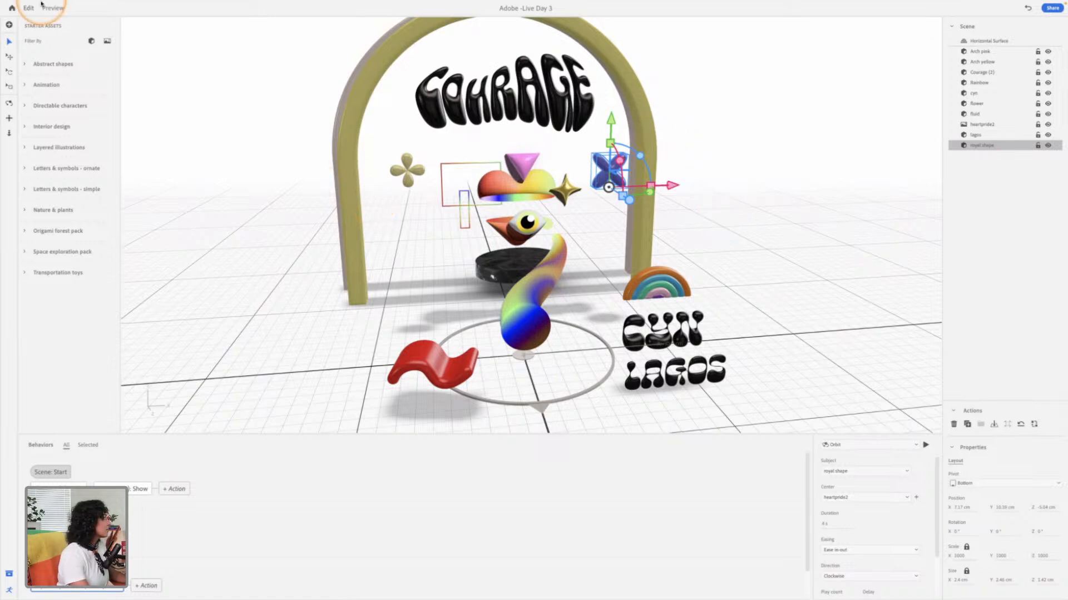
mouse_move(24, 19)
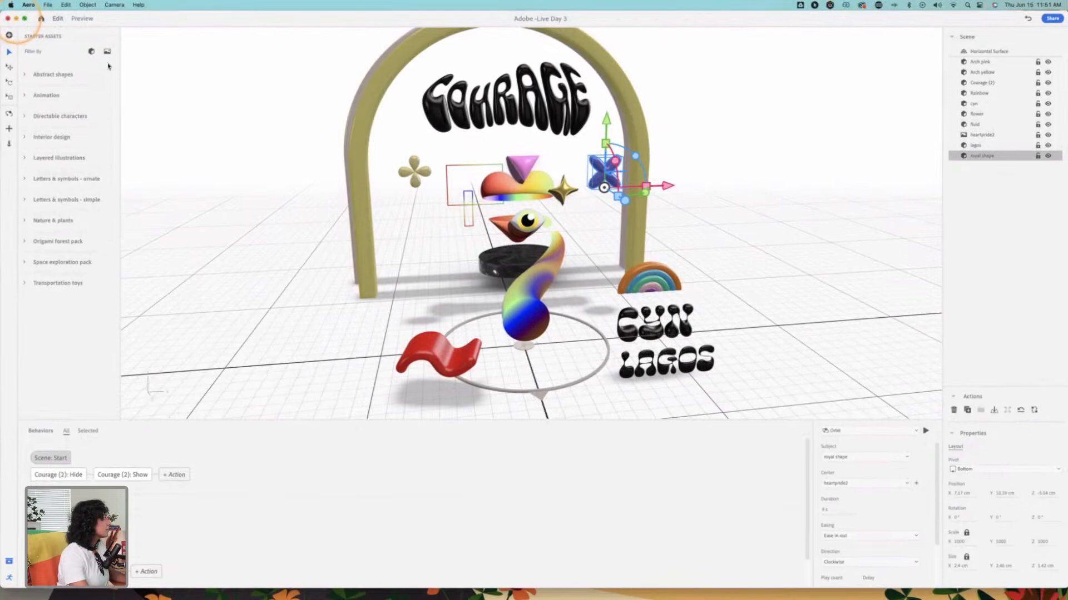
left_click(16, 17)
left_click_drag(595, 127, 403, 126)
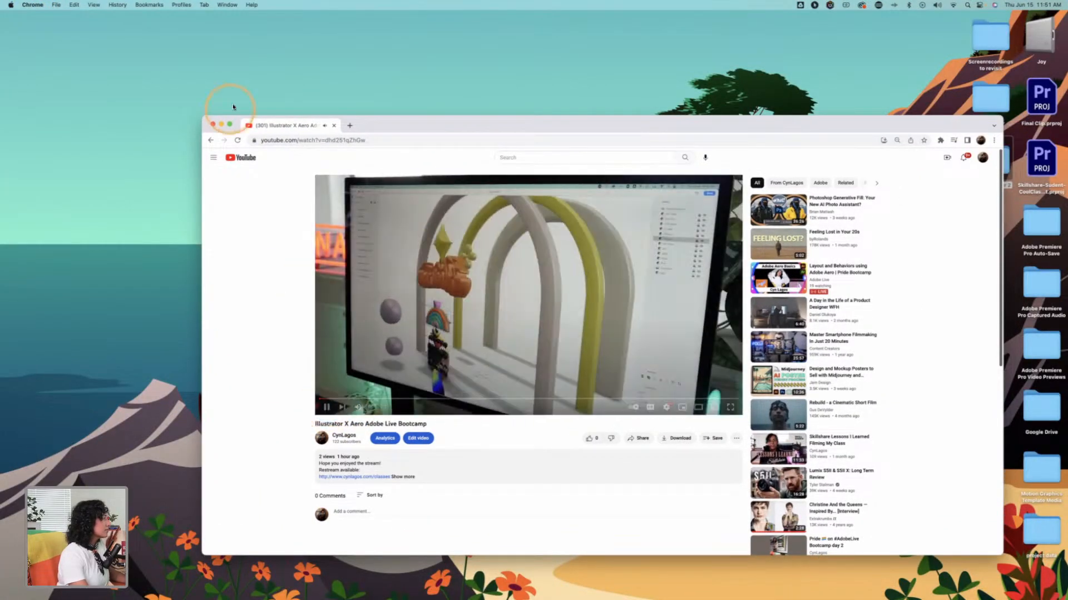
left_click(229, 124)
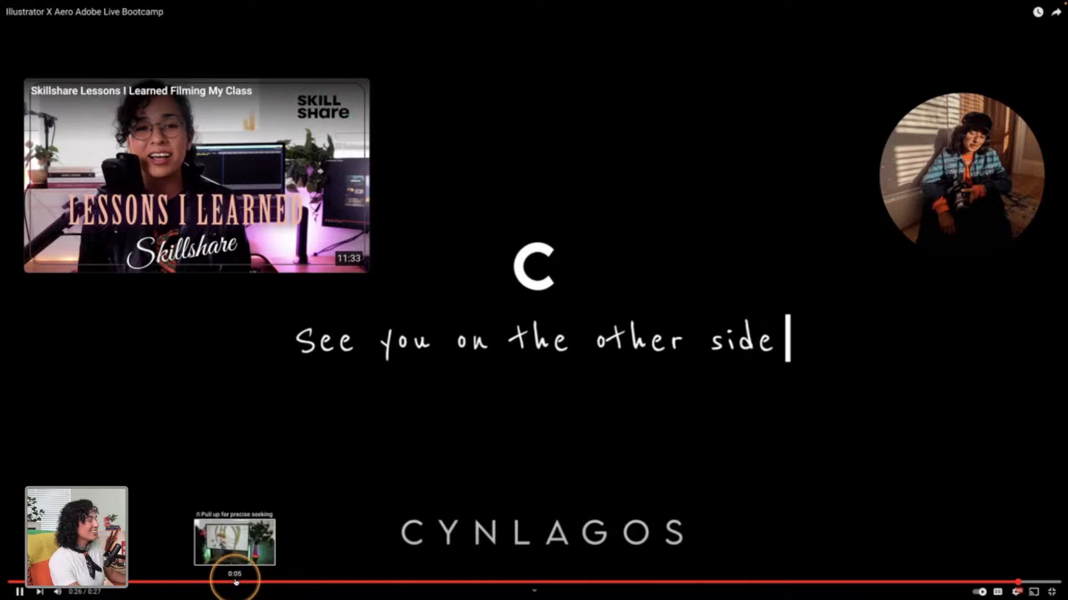
Step: Leave the full-screen video and browse its creator's YouTube channel page with the side navigation collapsed
key("Escape")
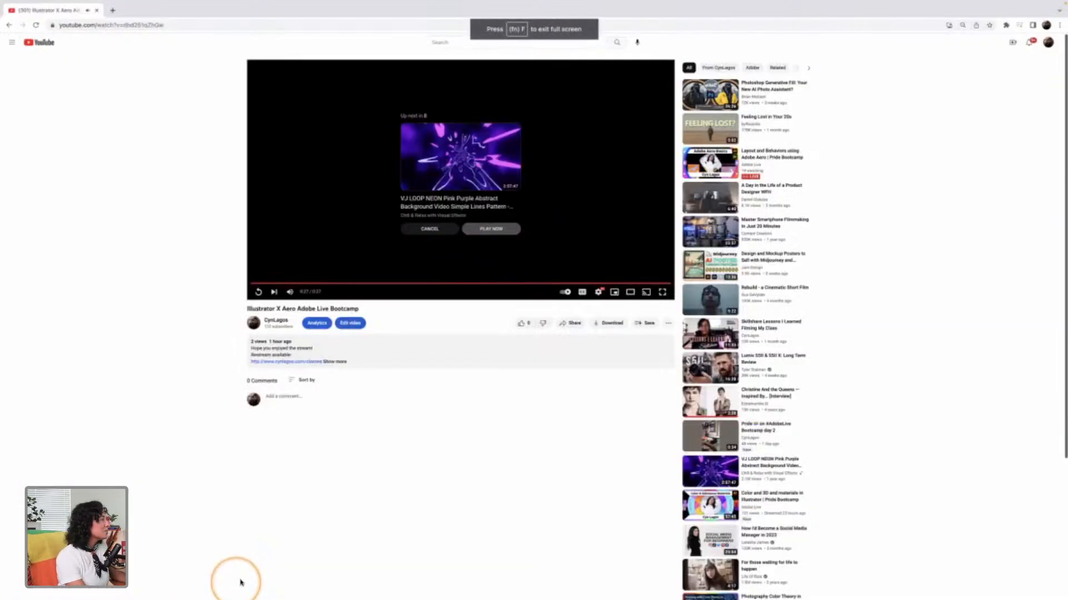
left_click(274, 321)
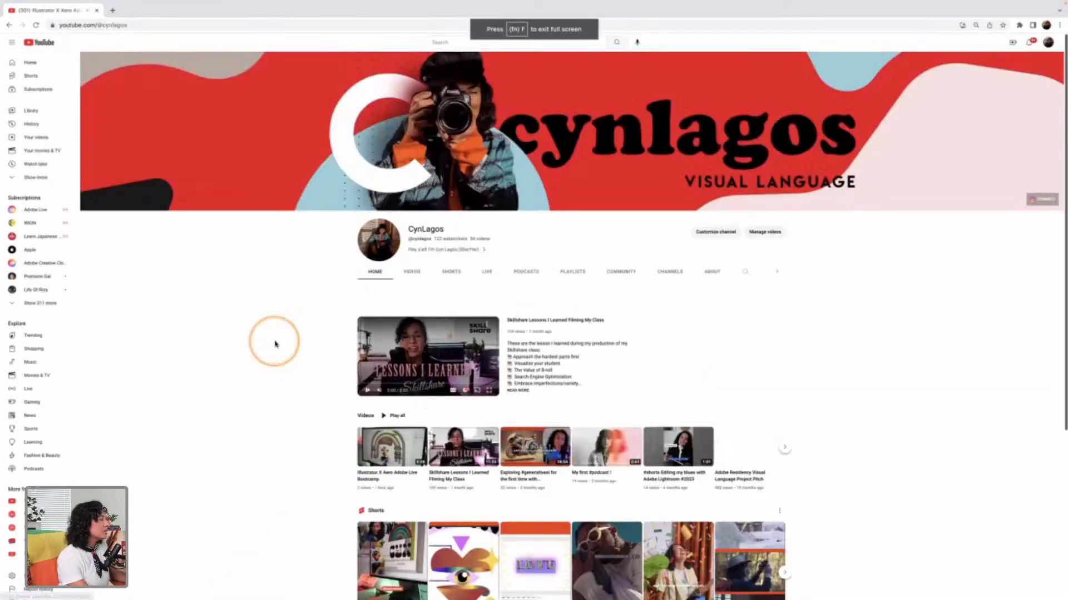
left_click(12, 43)
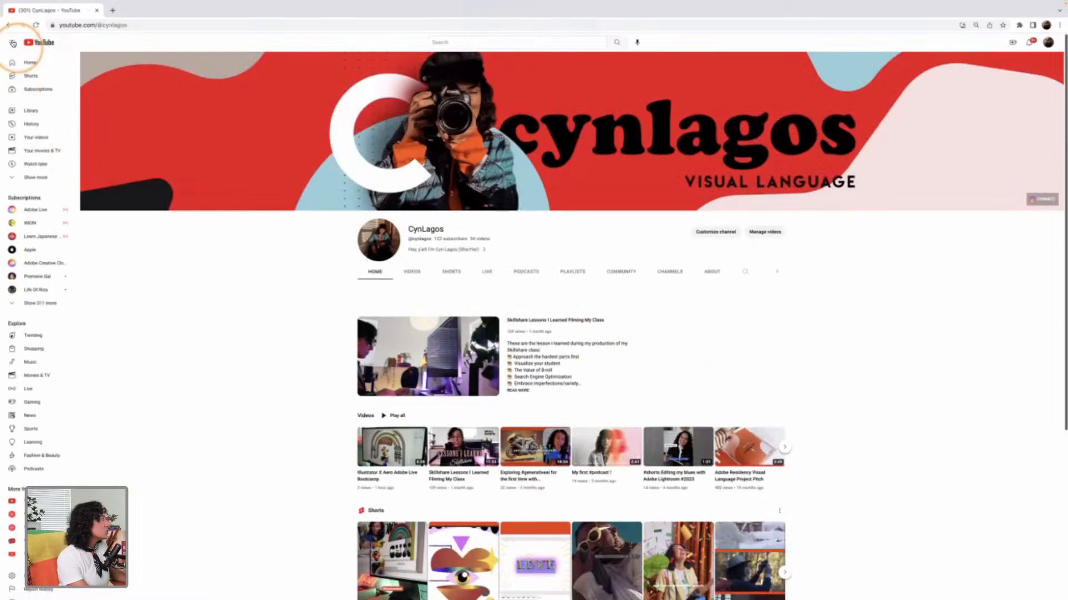
scroll(711, 358, "down", 3)
scroll(711, 359, "up", 3)
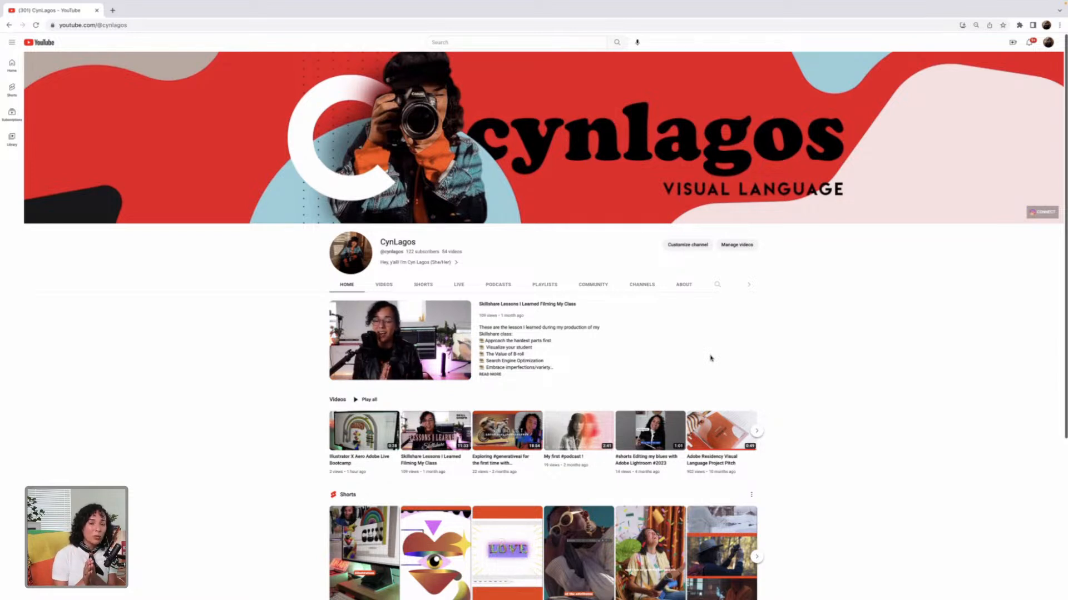
Step: Open cynlagos.com/classes in a new browser tab
left_click(112, 11)
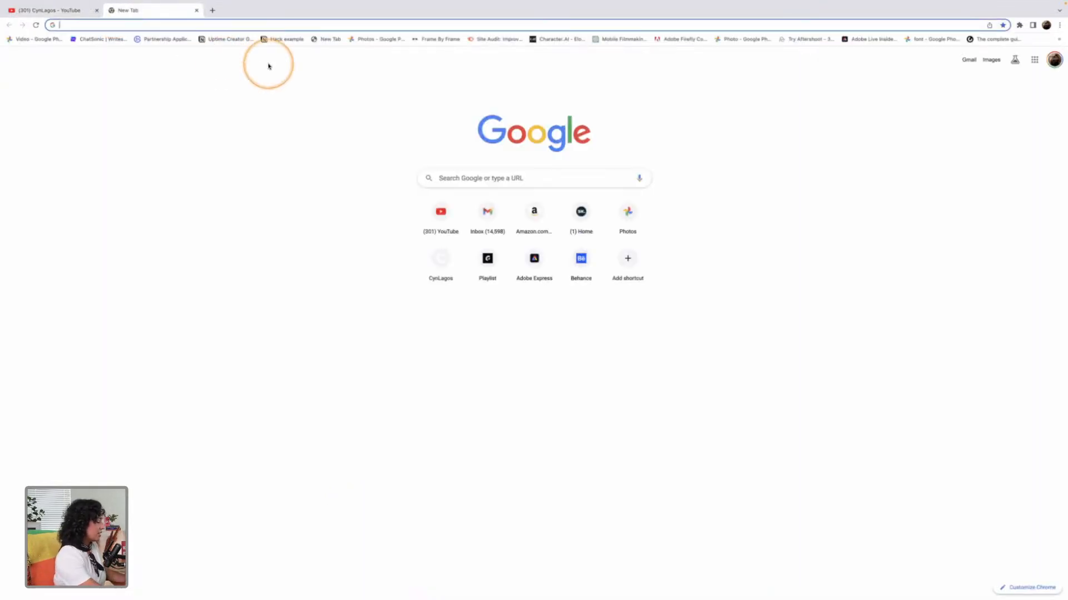
type("cynlagos.com")
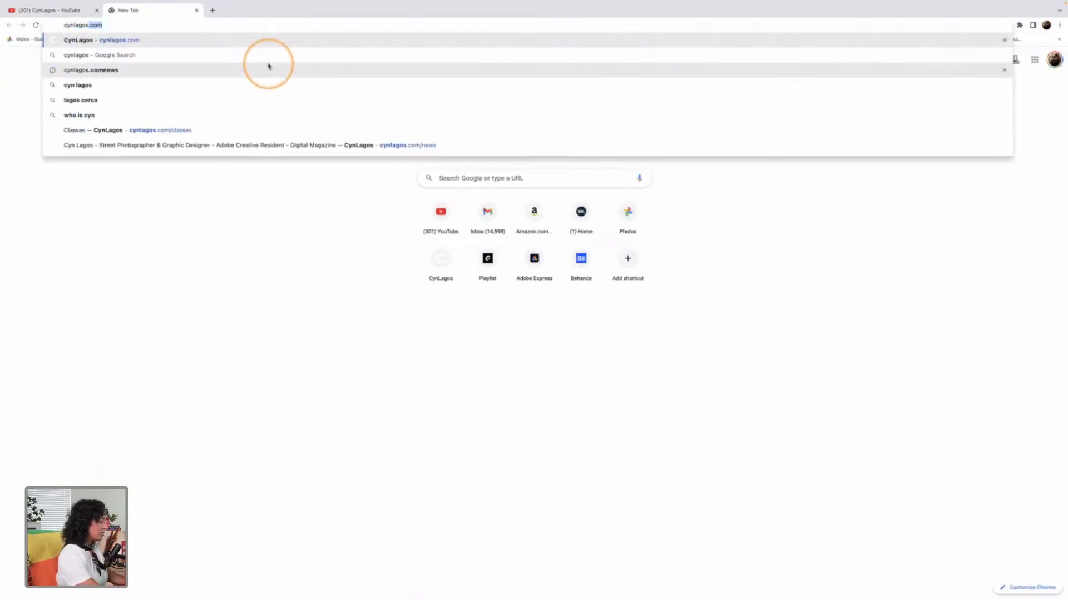
type("/classes")
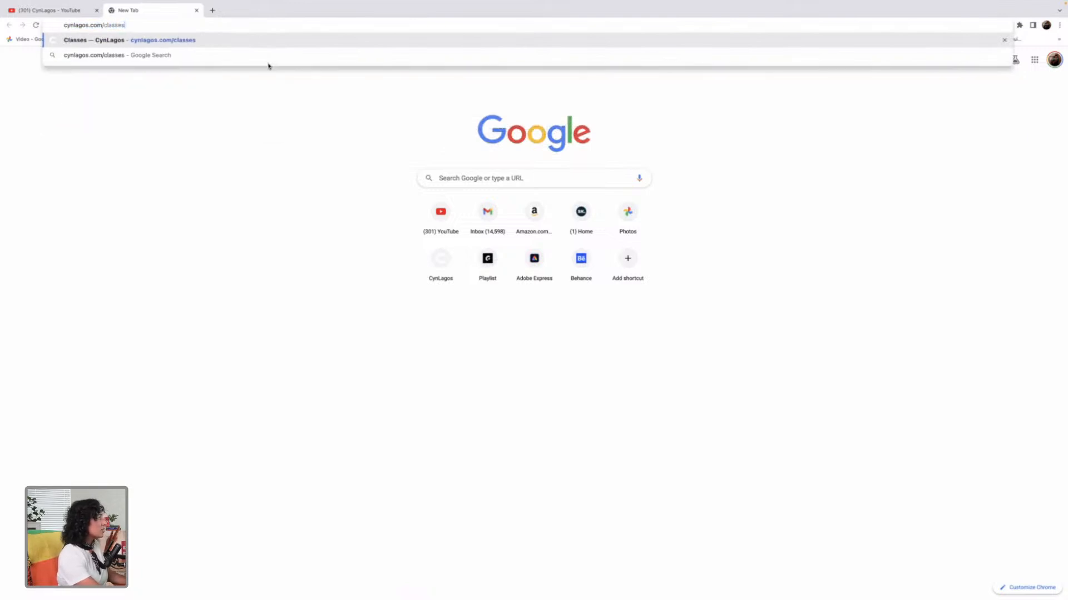
key("Return")
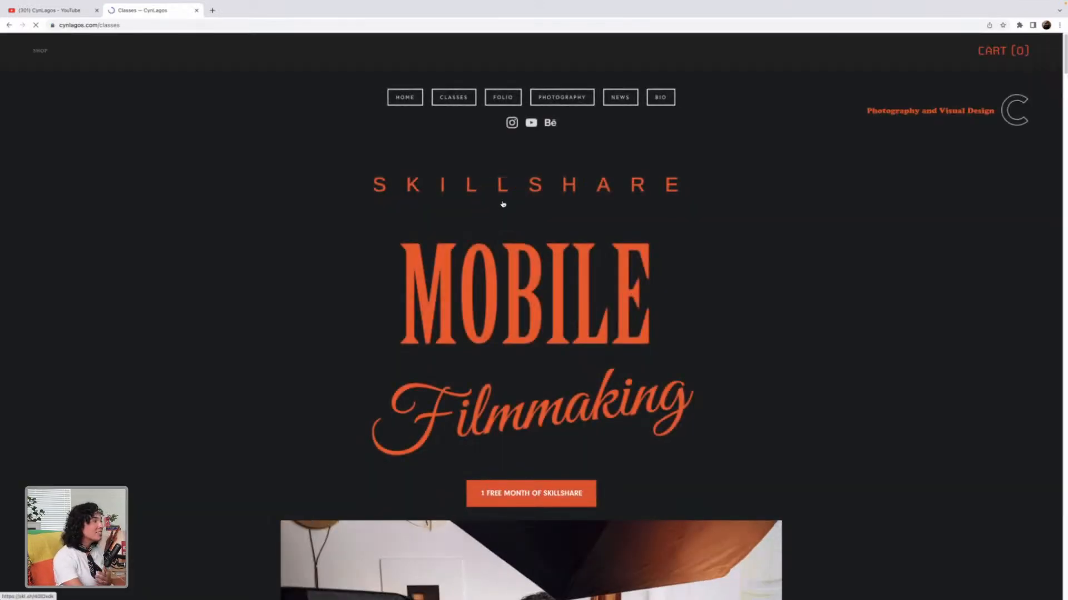
Step: Look through the classes page, from the Skillshare class to the past livestreams and the Adobe Illustrator and Photoshop sessions
scroll(651, 299, "down", 4)
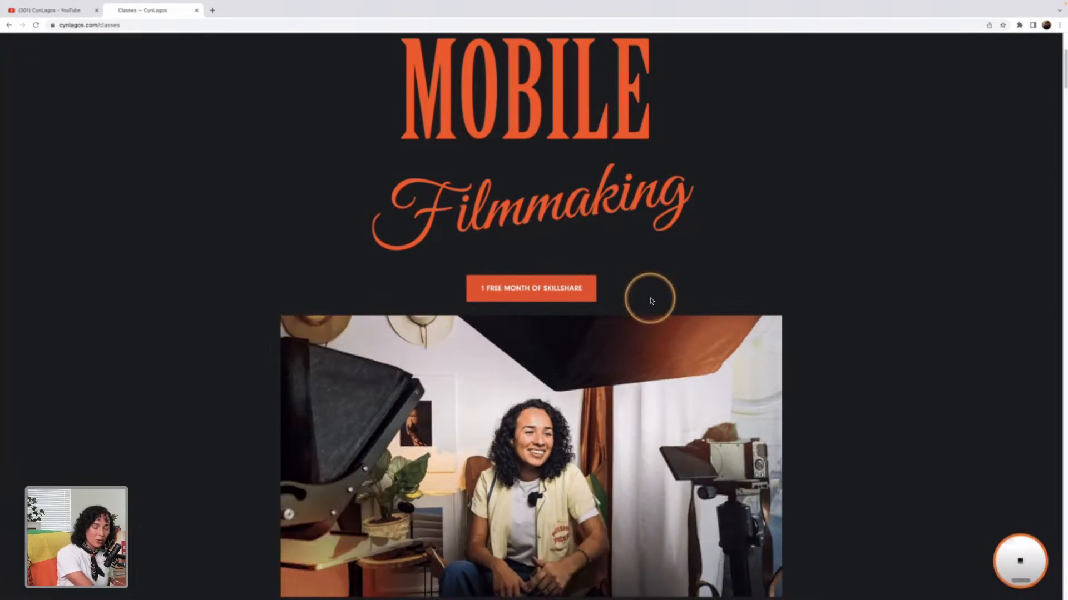
scroll(651, 300, "down", 7)
scroll(652, 301, "up", 5)
scroll(651, 301, "down", 3)
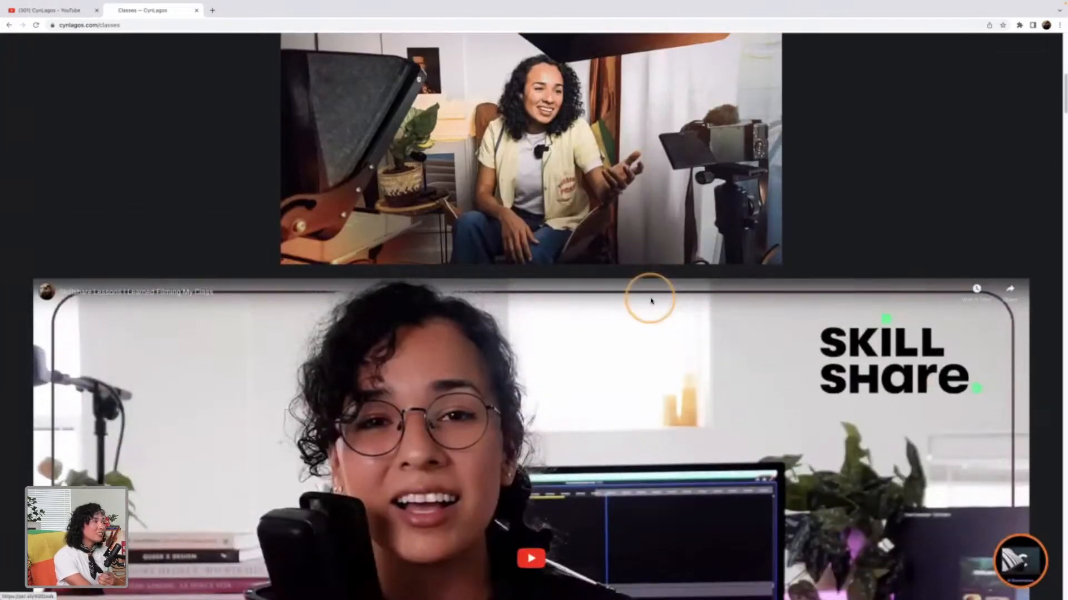
scroll(650, 301, "down", 6)
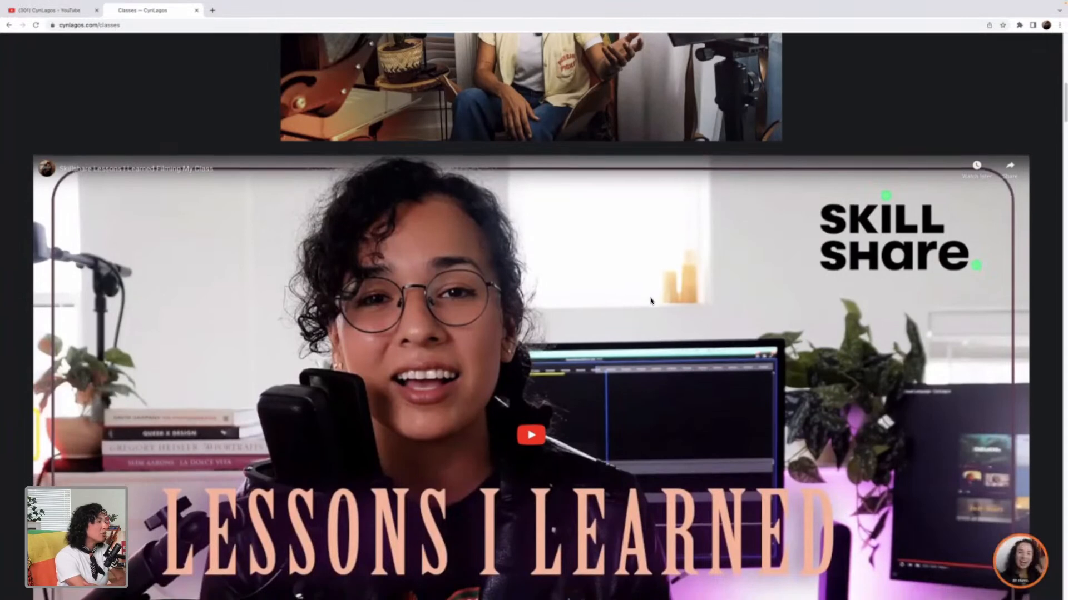
scroll(651, 301, "down", 10)
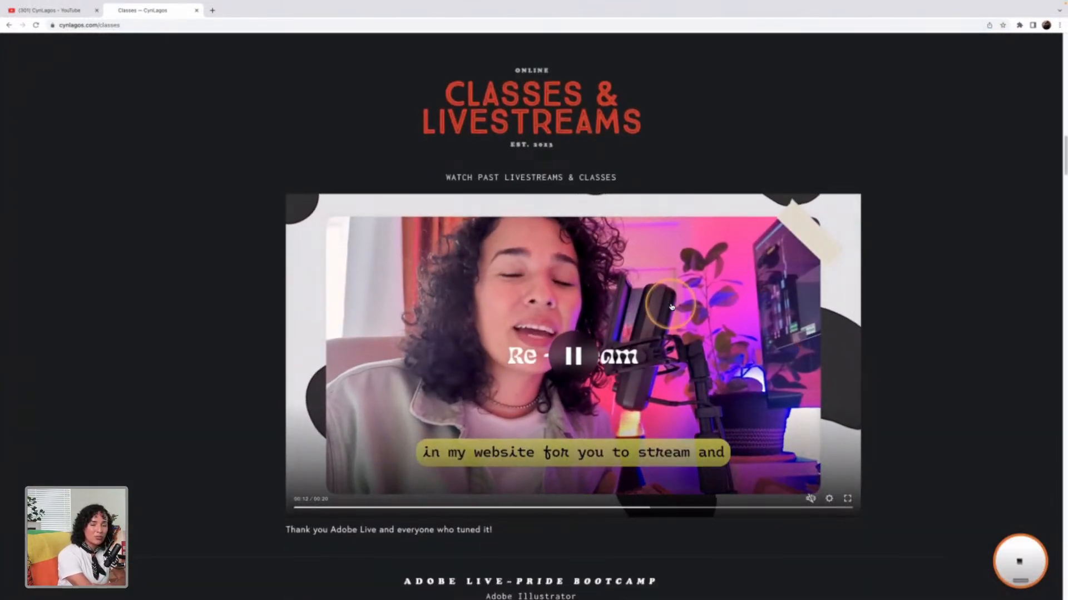
scroll(671, 306, "down", 13)
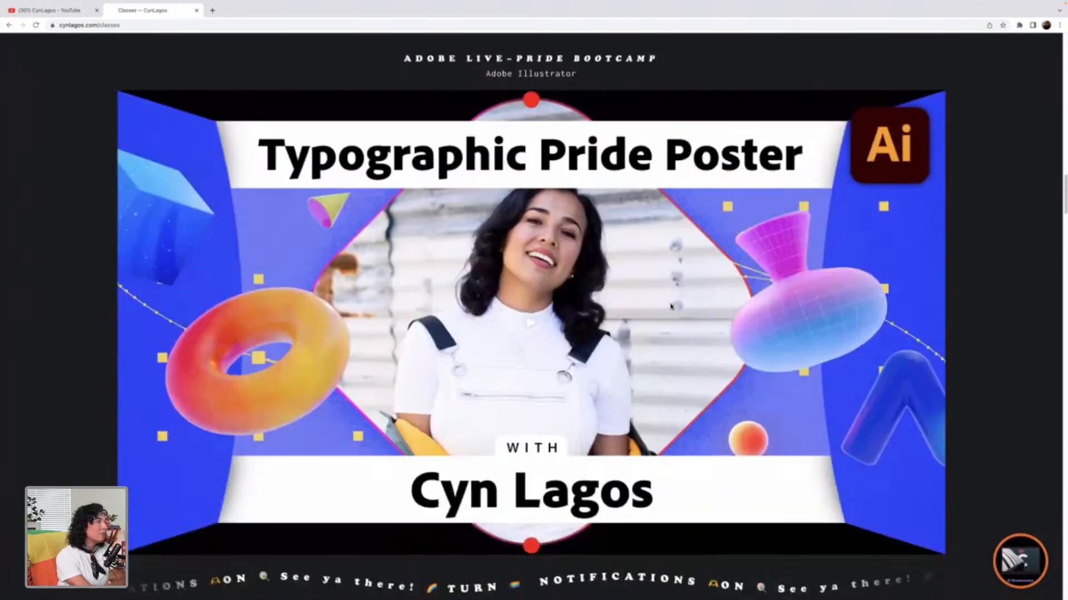
scroll(671, 306, "down", 9)
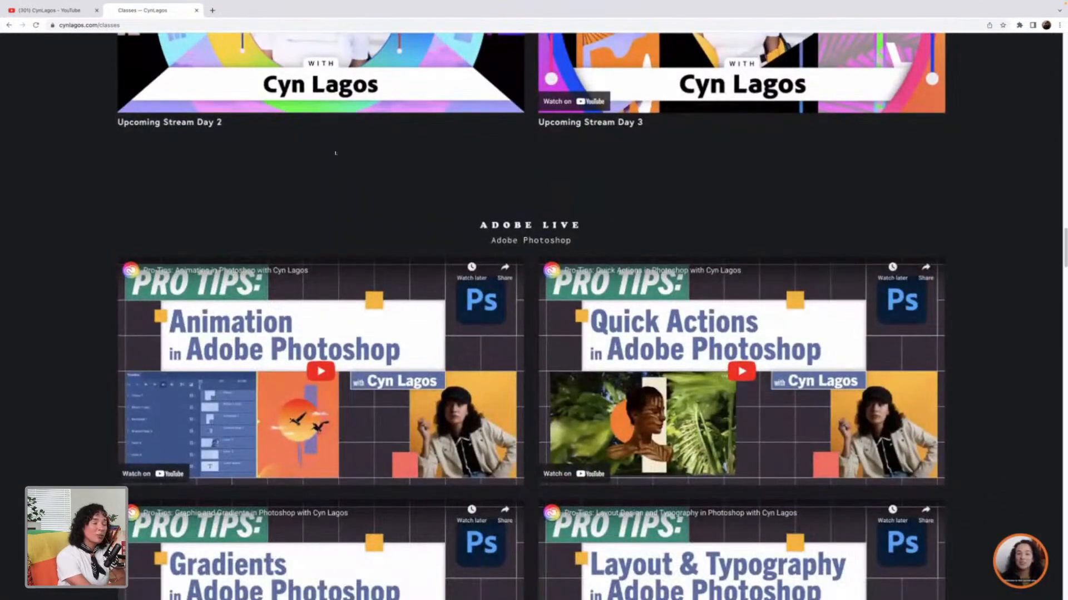
scroll(671, 307, "down", 2)
scroll(671, 307, "down", 7)
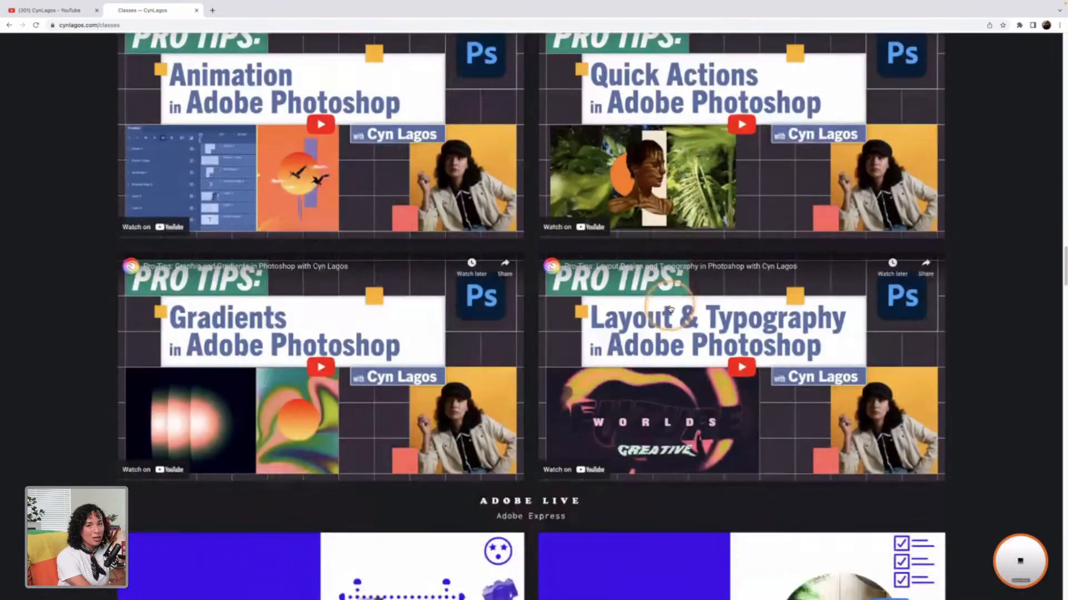